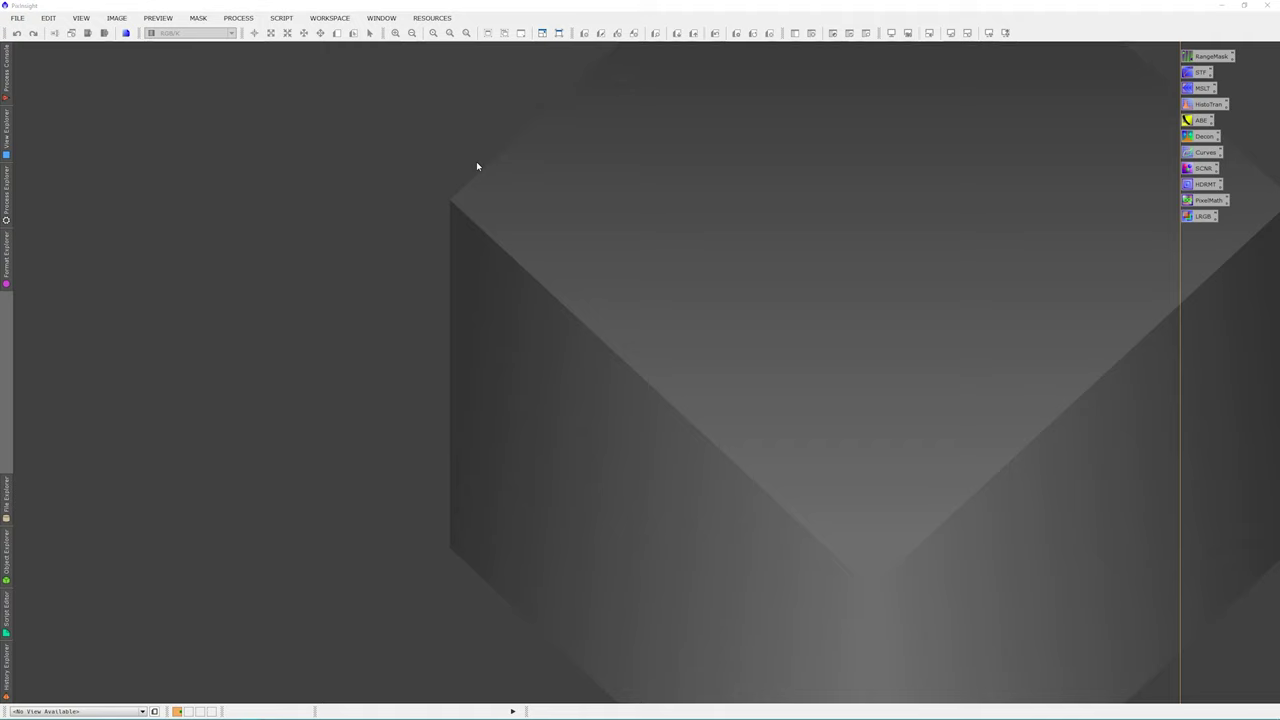
Step: Open the Blink process and move its window clear of the centre of the workspace
left_click(332, 127)
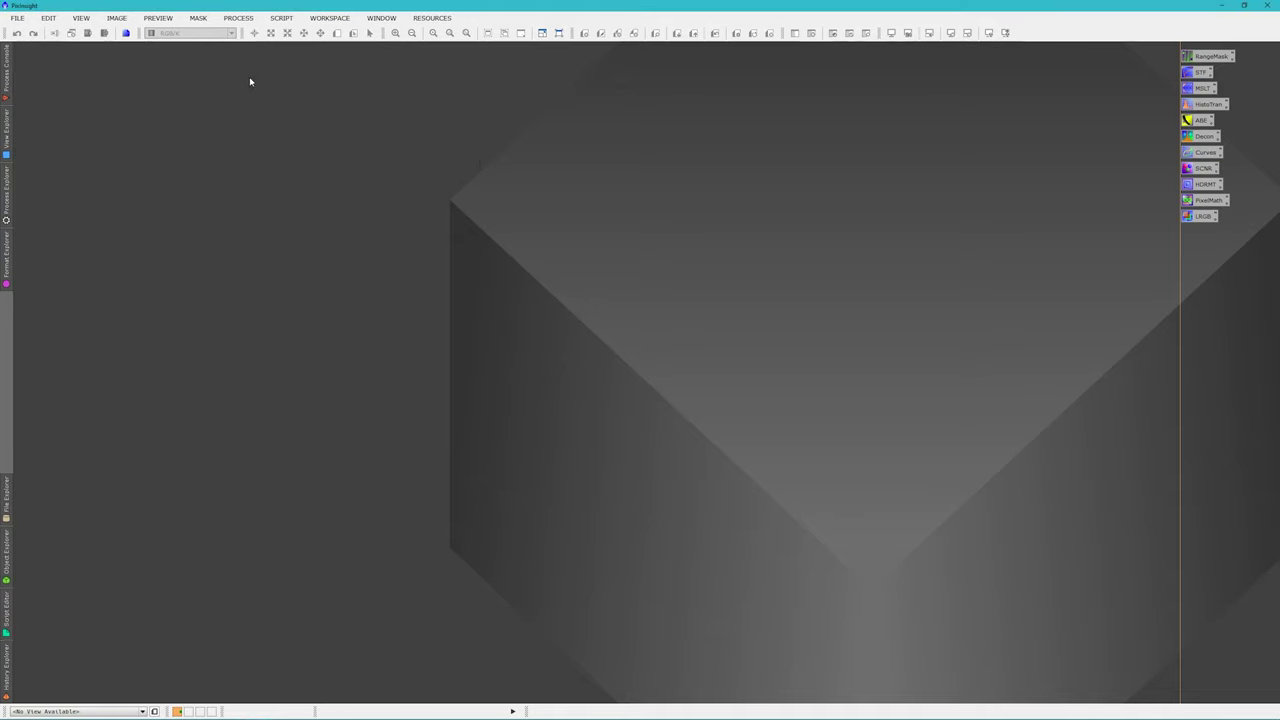
left_click(247, 21)
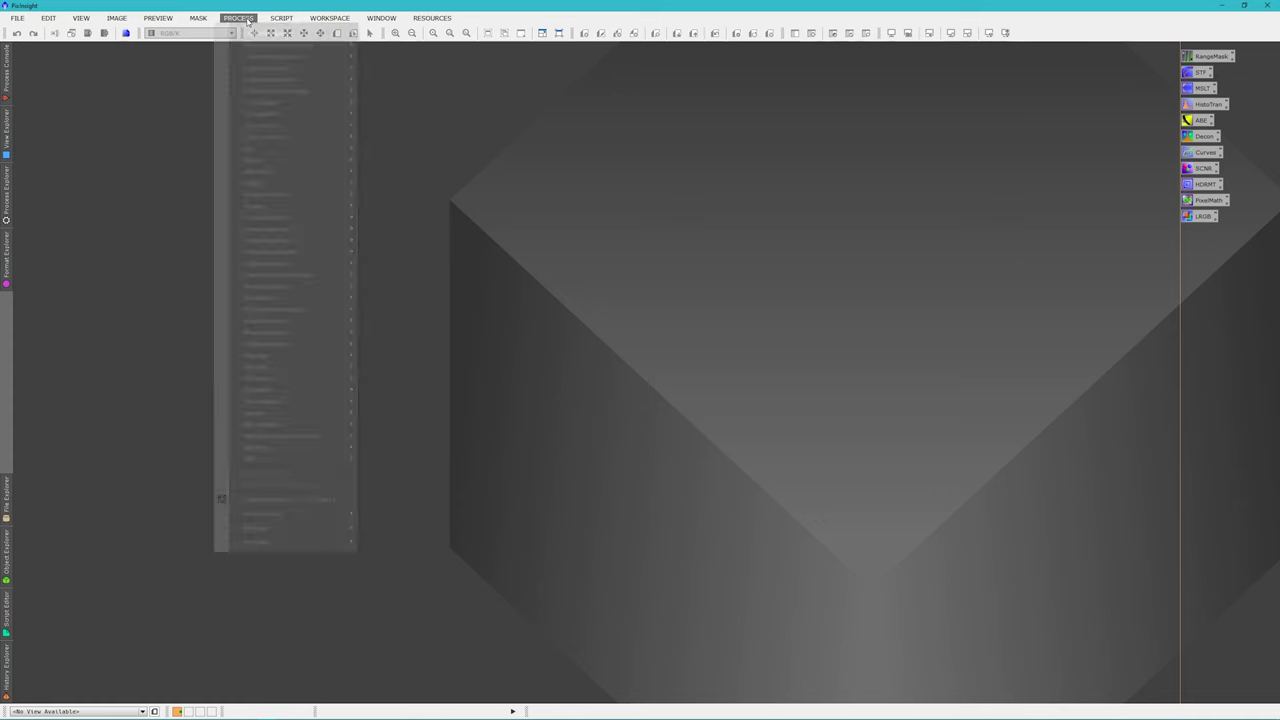
mouse_move(258, 39)
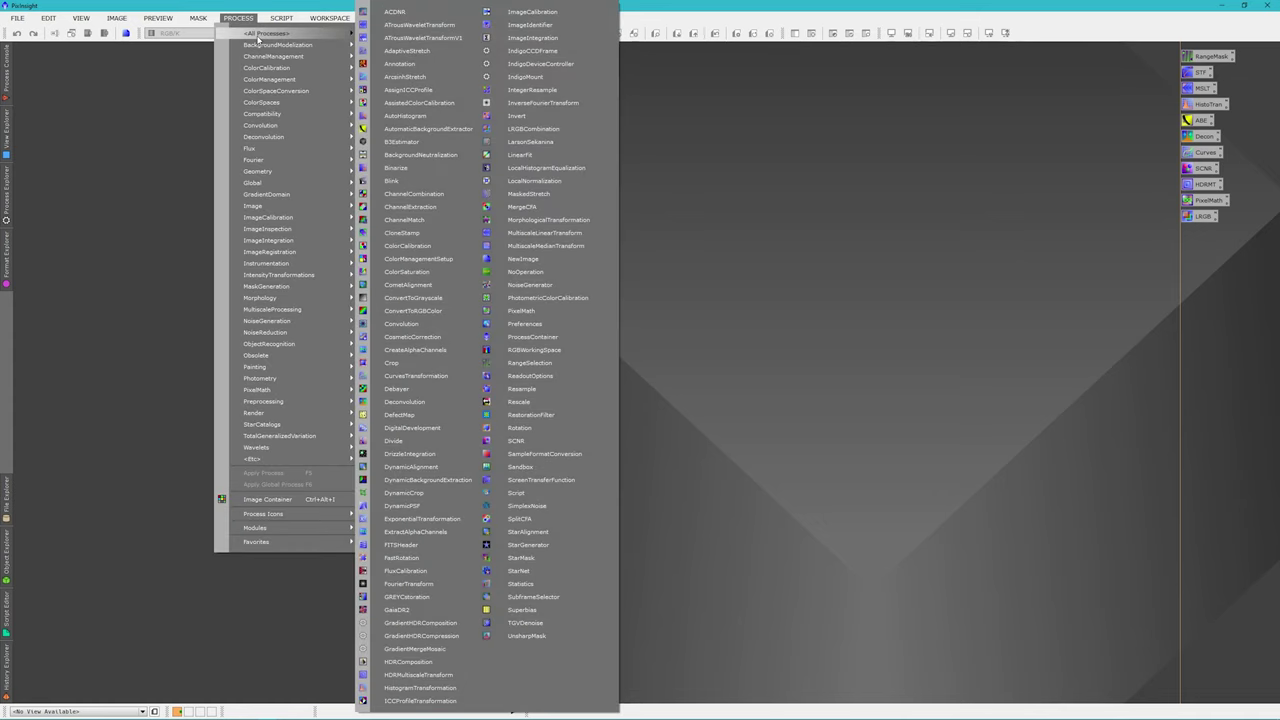
left_click(418, 183)
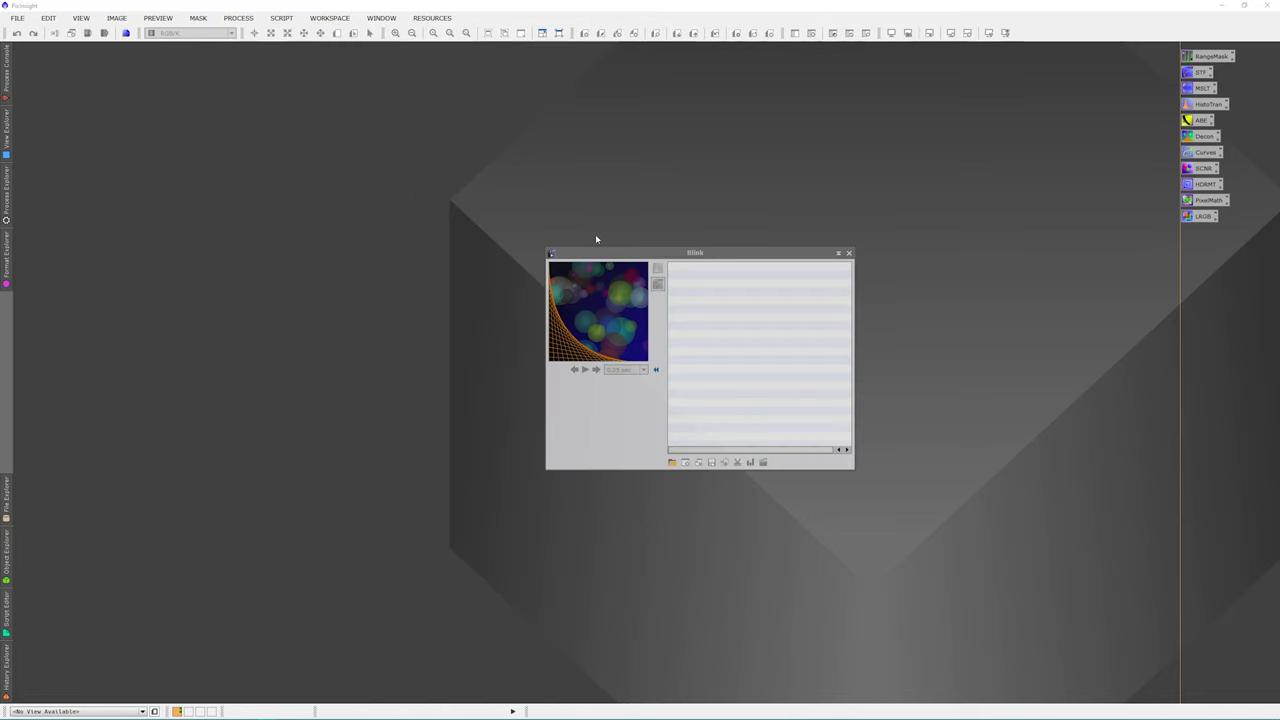
left_click(634, 255)
left_click_drag(634, 255, 786, 262)
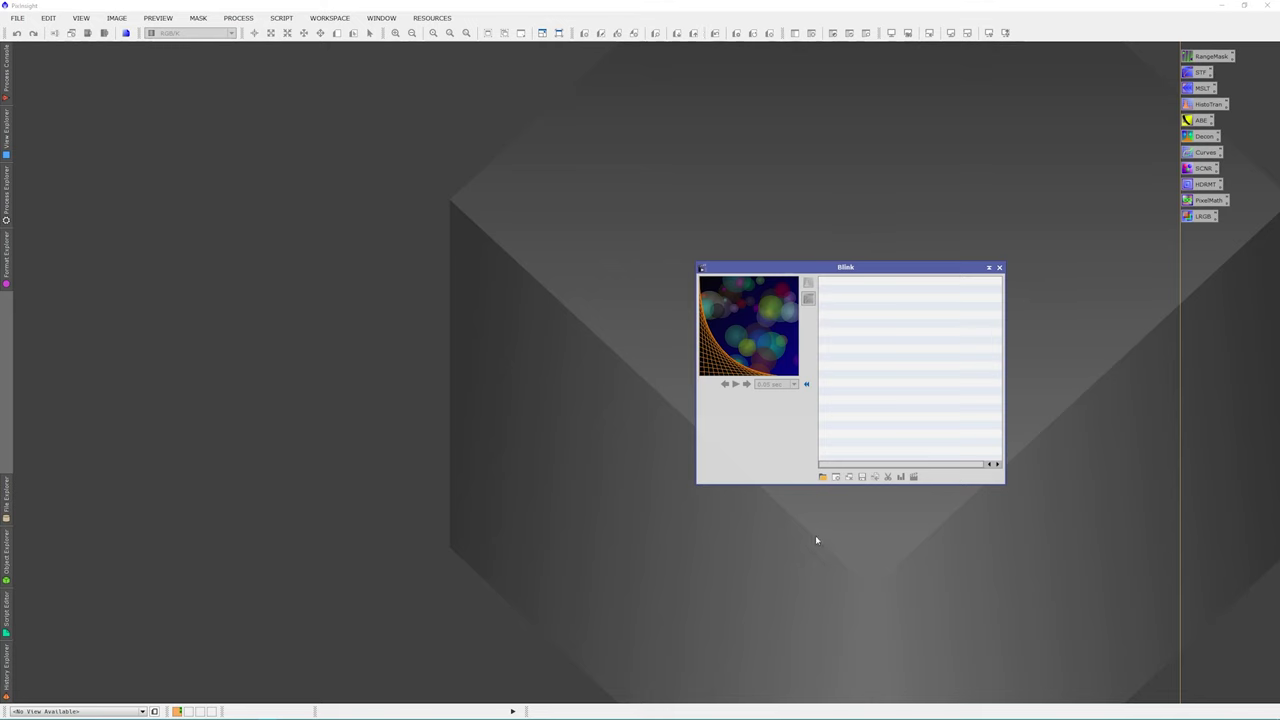
Step: Load every FITS light frame from the M 45 LIGHT folder into Blink
left_click(822, 477)
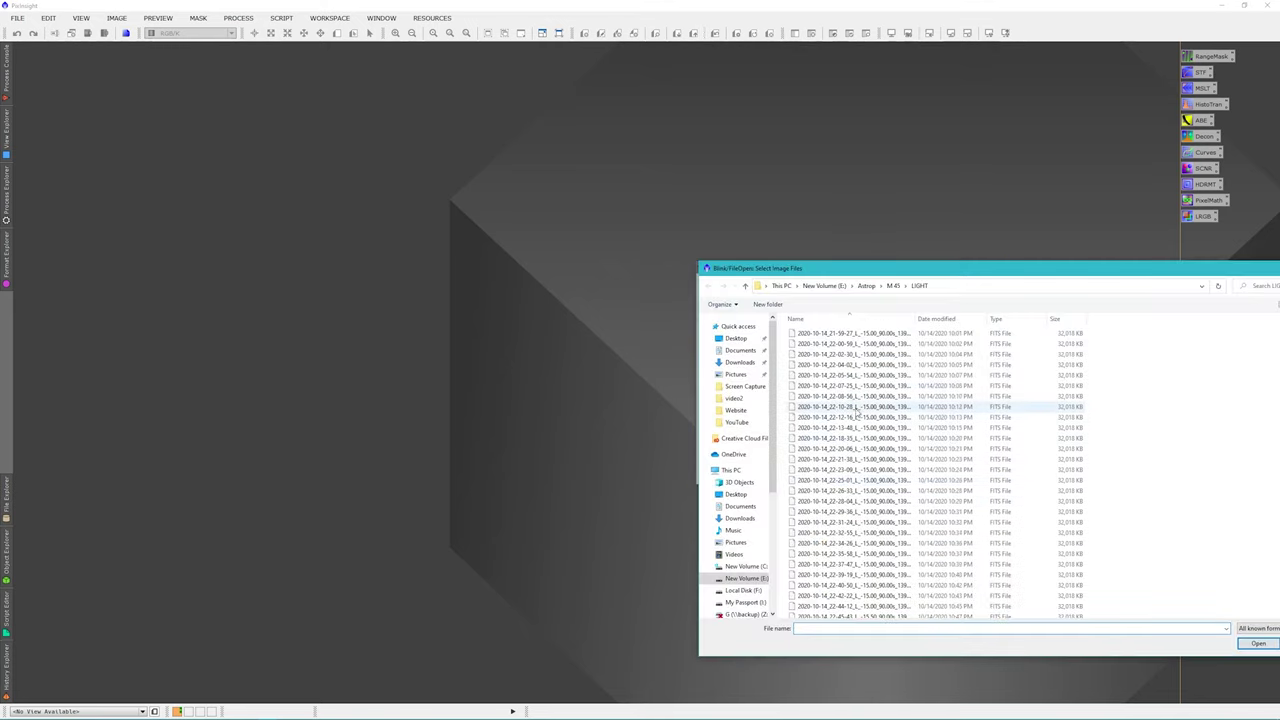
left_click(848, 334)
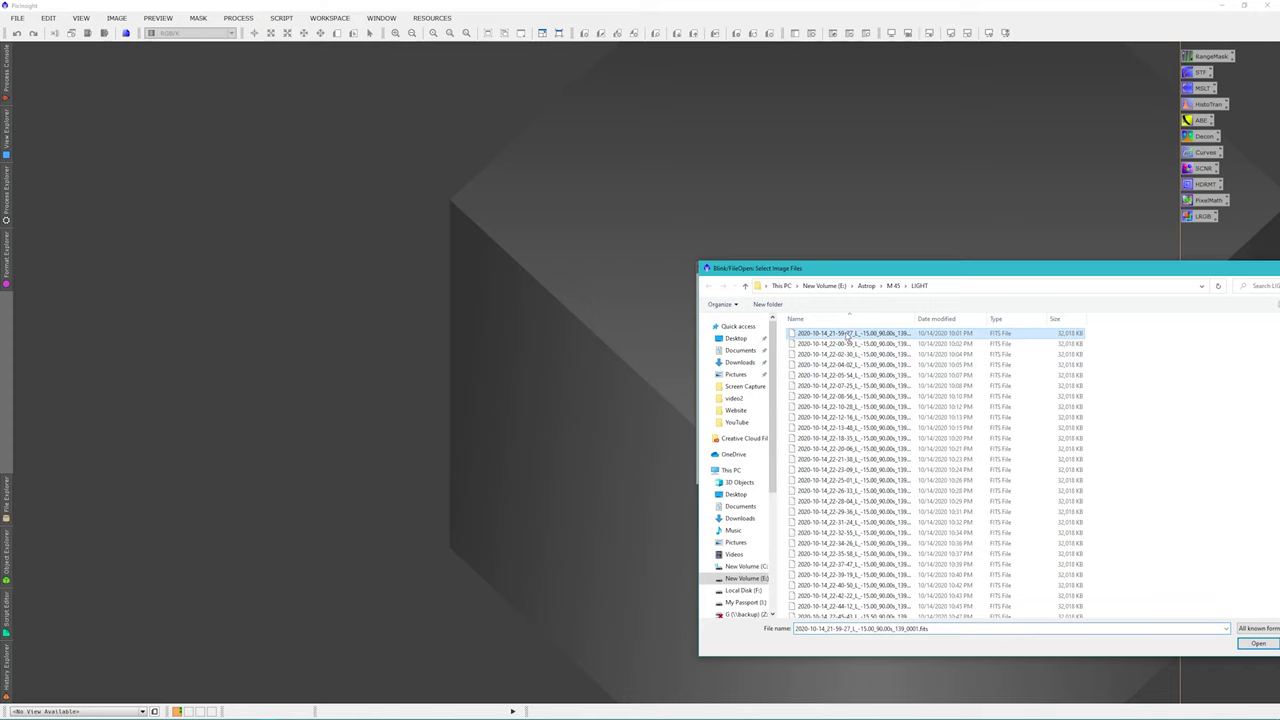
key("ctrl+a")
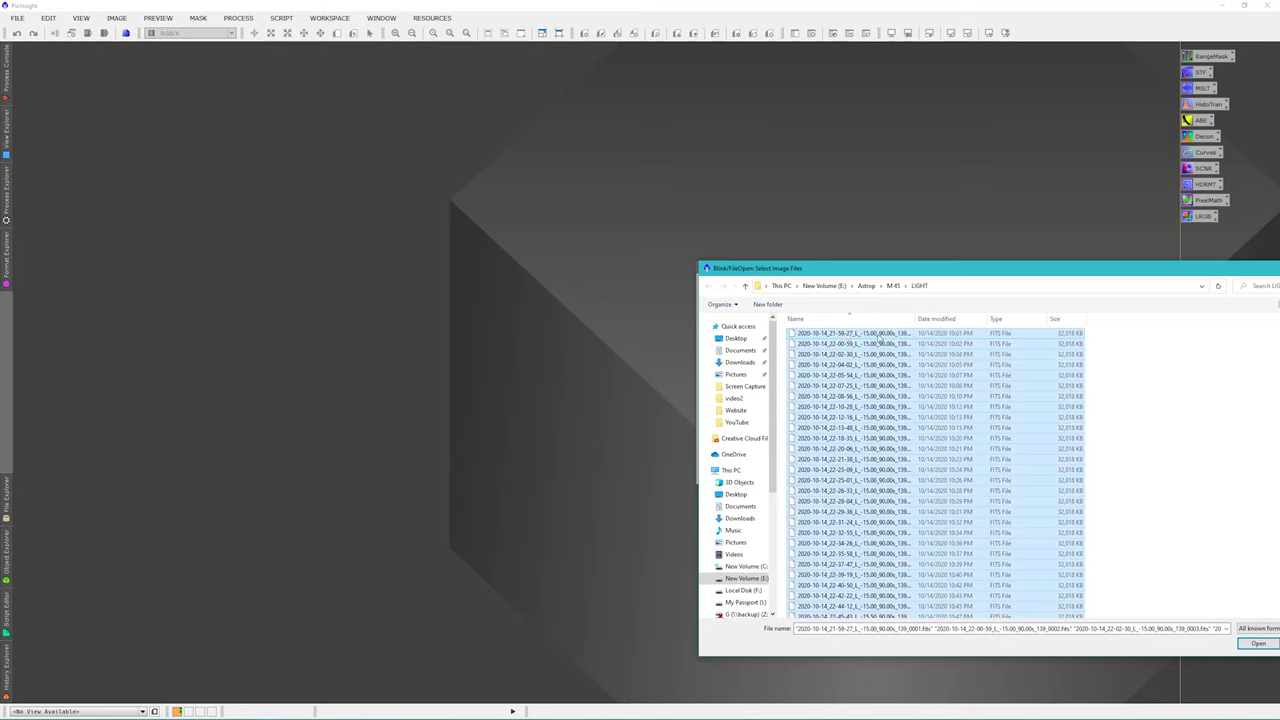
left_click(1258, 644)
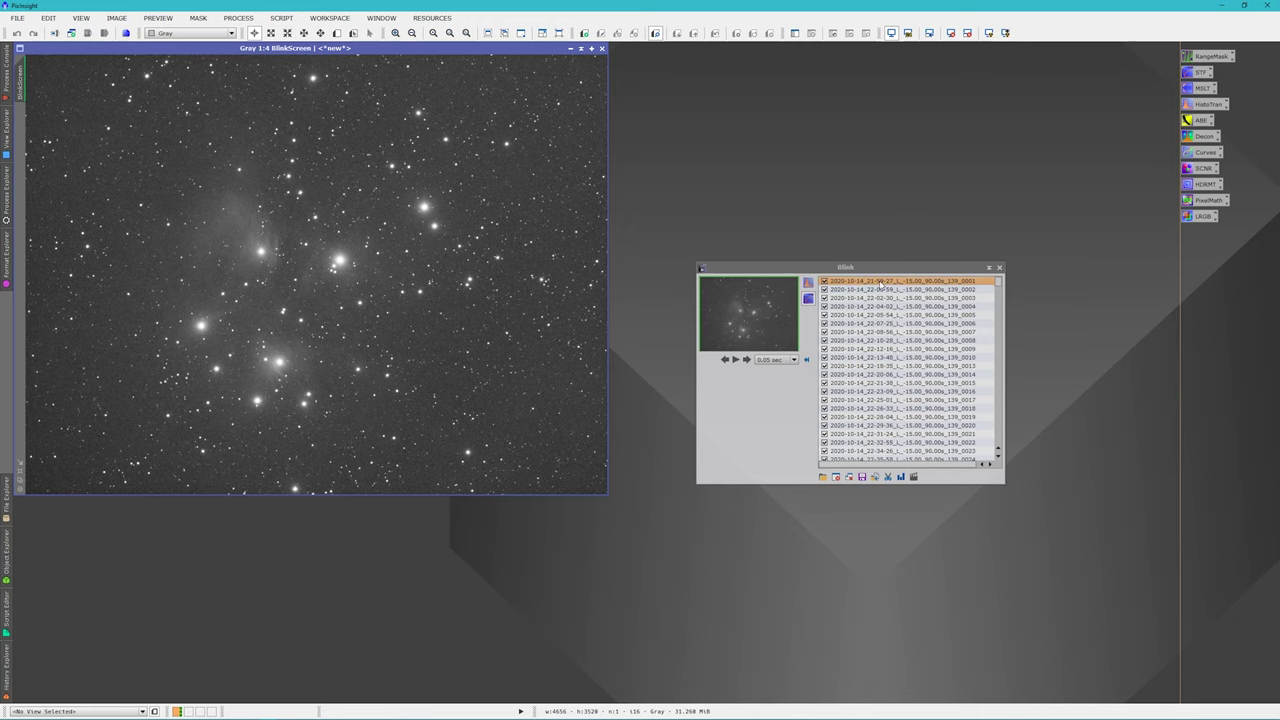
Step: Step through the October 14 luminance frames from 0001 to 0030, checking each one for defects
left_click(882, 283)
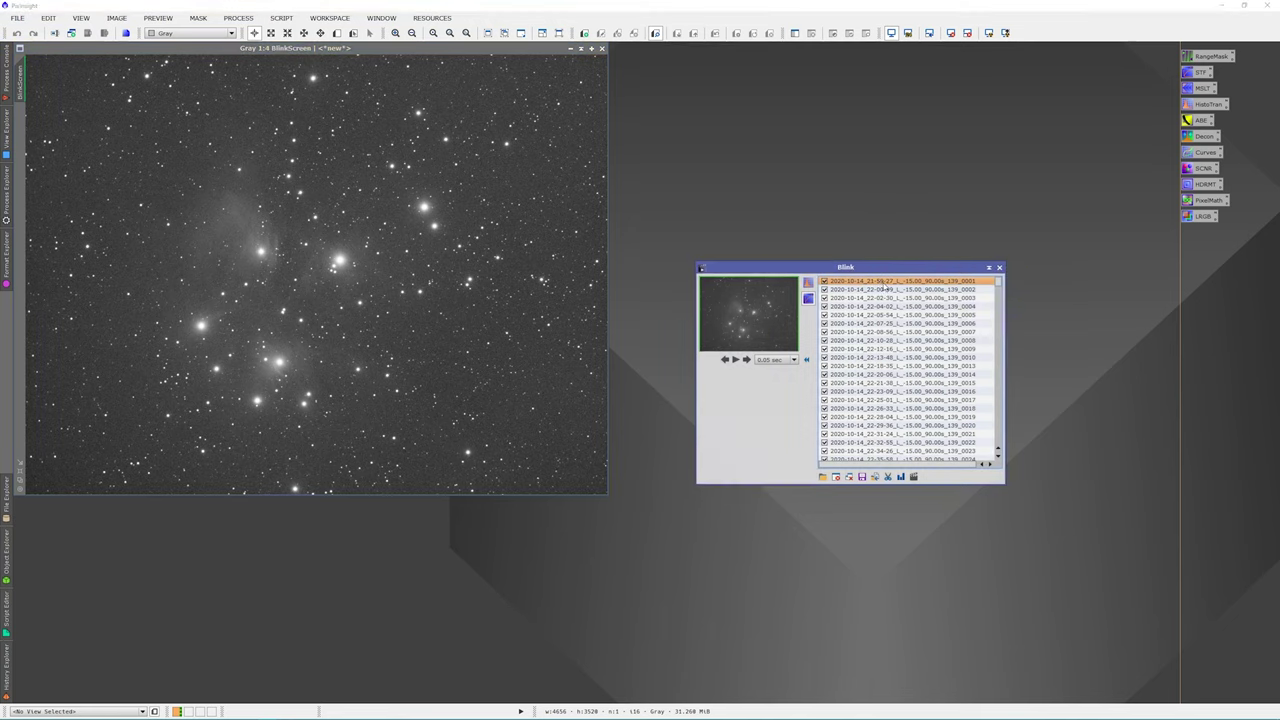
left_click(885, 289)
key("Down")
key("Down")
key("Down")
key("Down")
key("Down")
key("Down")
key("Down")
key("Down")
key("Down")
key("Down")
key("Down")
key("Down")
key("Down")
key("Down")
key("Down")
key("Down")
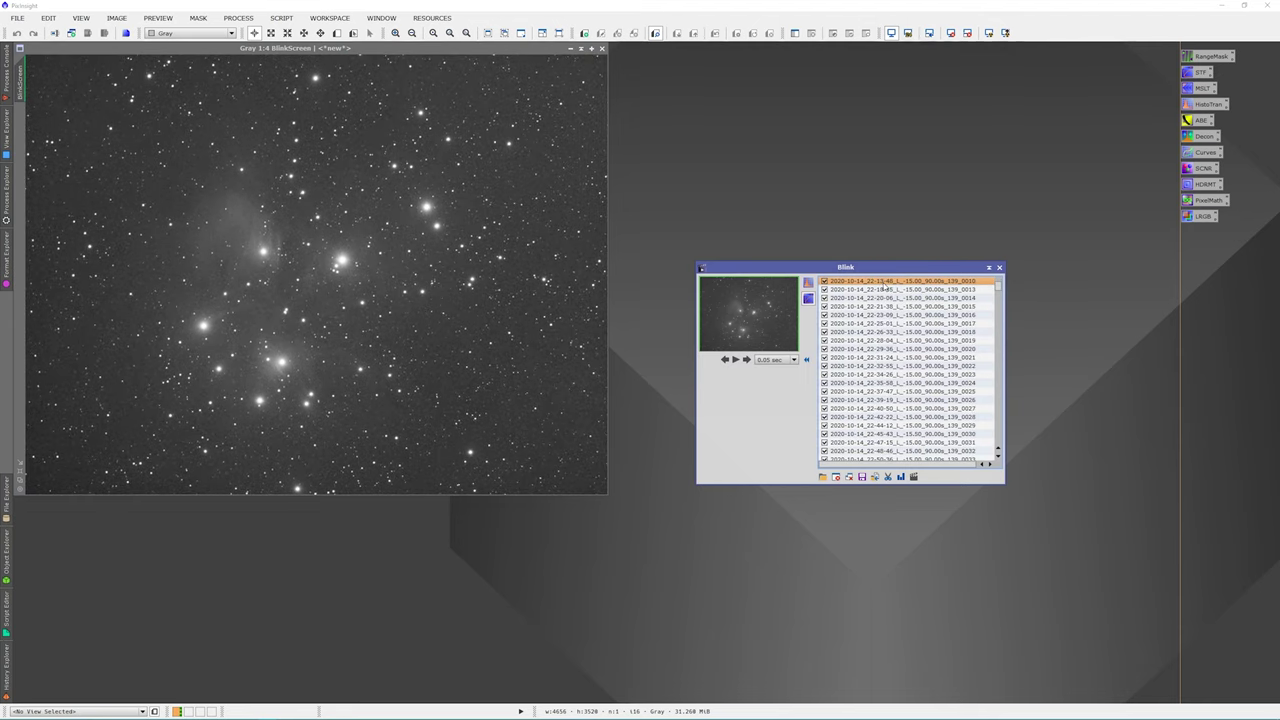
key("Down")
key("Down")
key("Down")
key("Down")
key("Down")
key("Down")
key("Down")
key("Down")
key("Down")
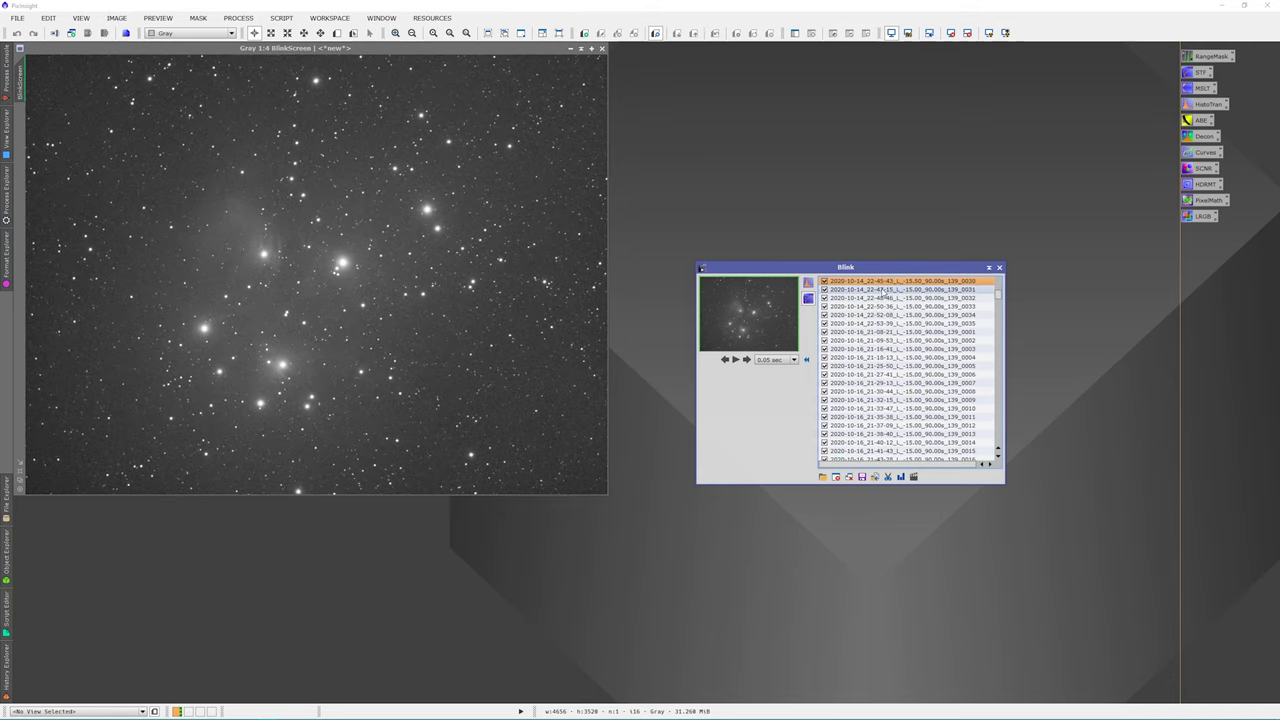
key("Down")
key("Down")
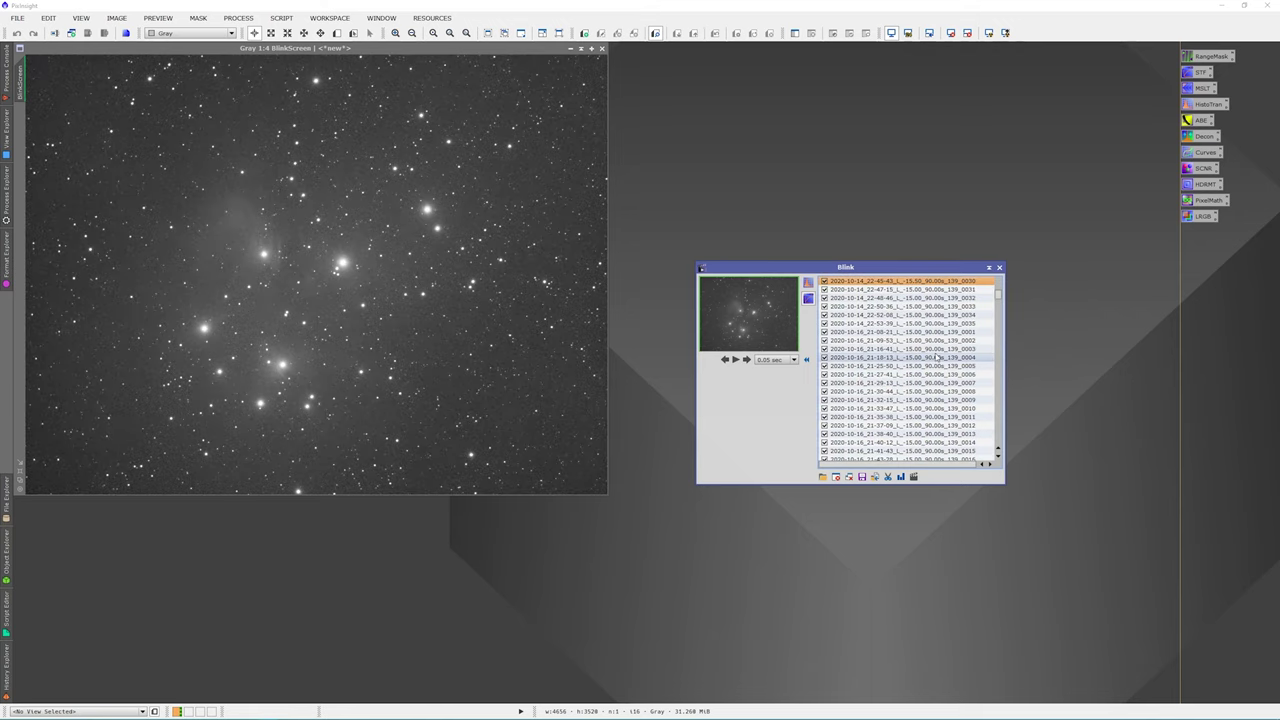
Step: Go to the October 16 luminance frames around 0080 and reapply the automatic histogram stretch to the blink images
scroll(935, 357, "down", 10)
left_click(880, 281)
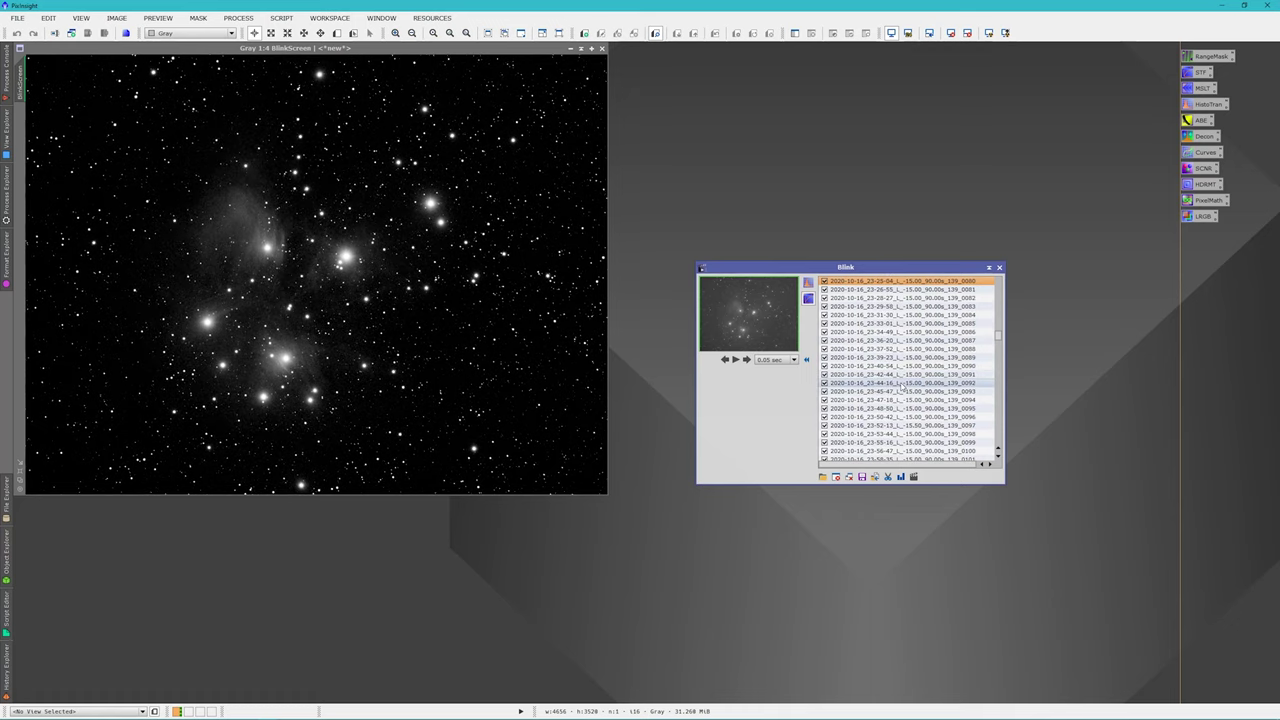
left_click(808, 283)
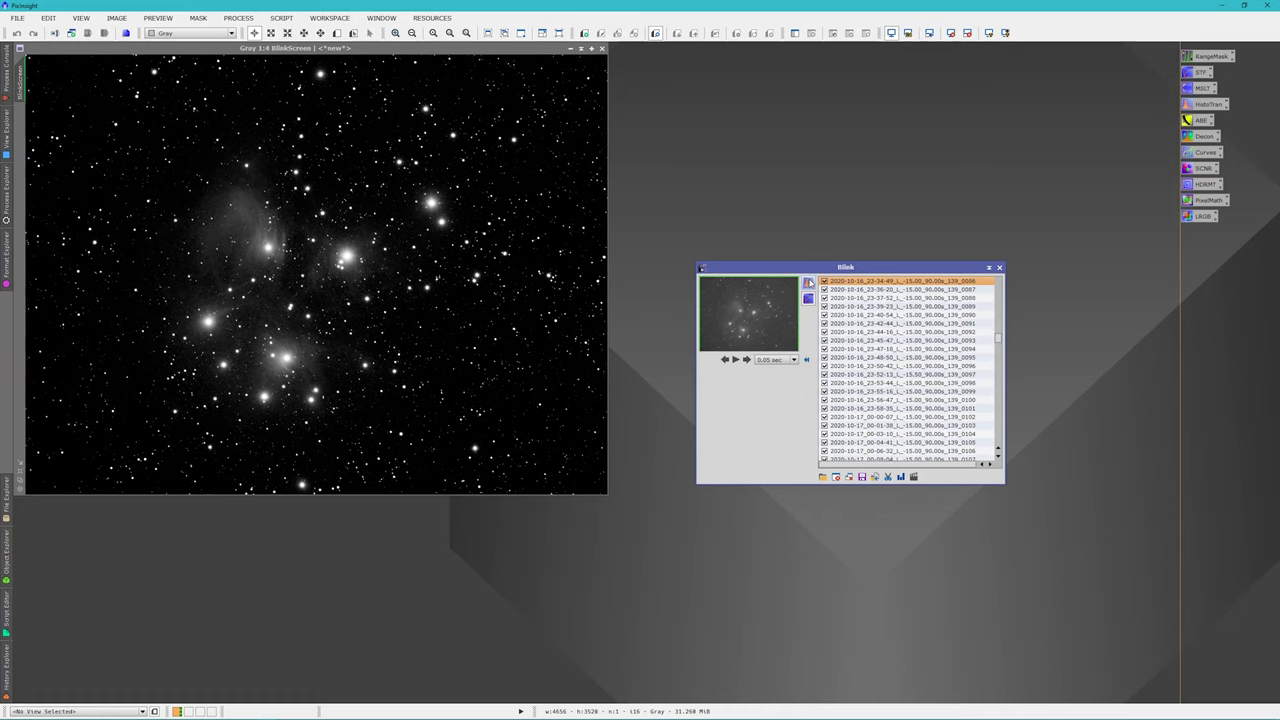
left_click(808, 283)
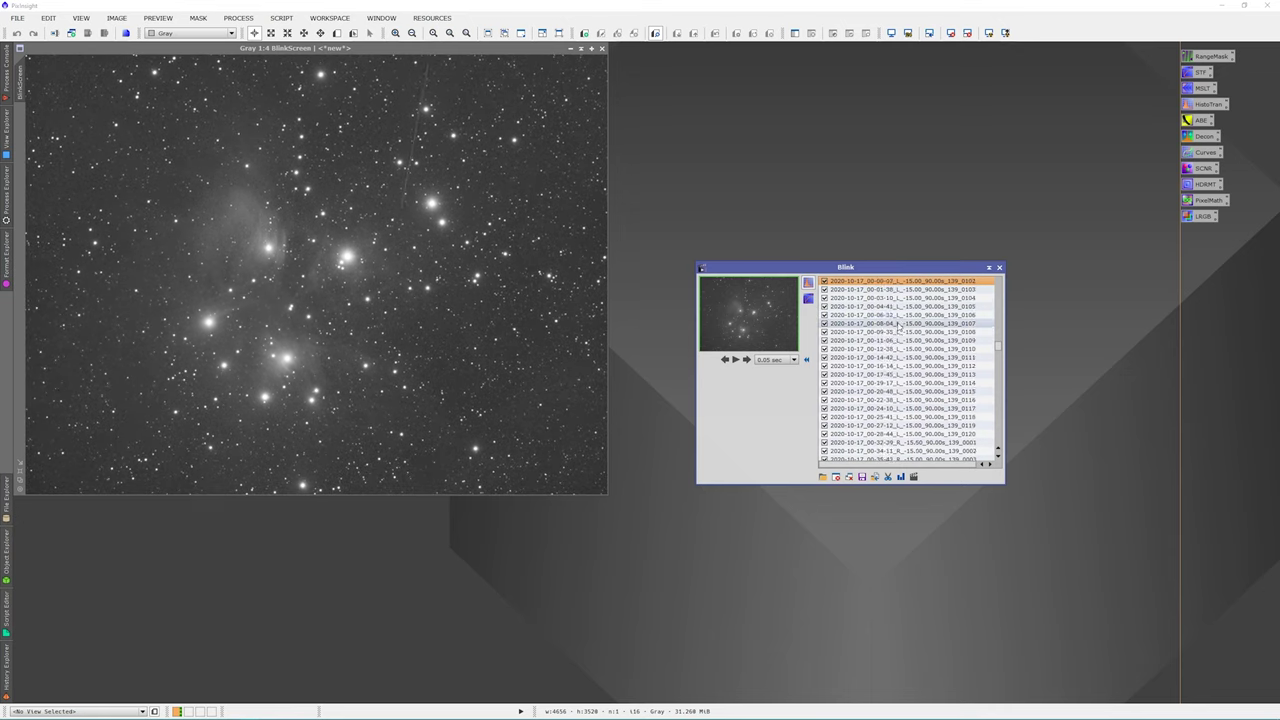
Step: Examine luminance frames 0101 to 0106 for satellite or plane trails
left_click(897, 331)
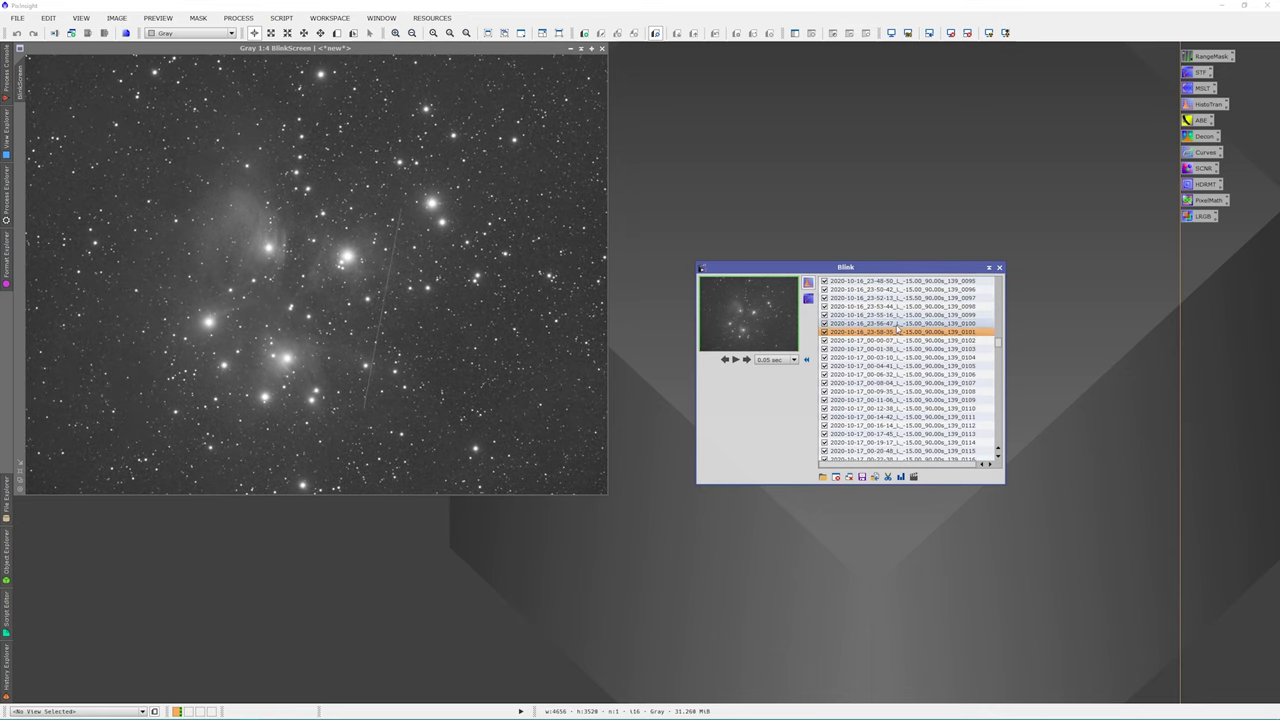
scroll(897, 327, "down", 1)
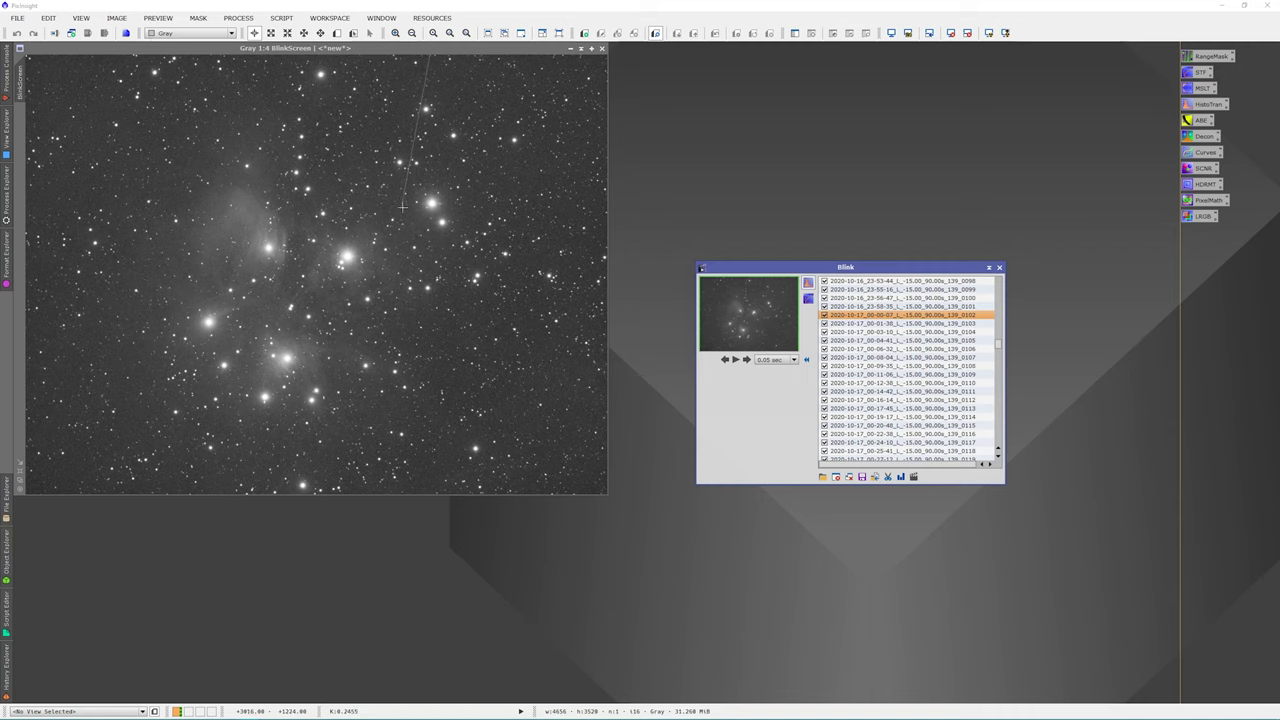
left_click(944, 325)
scroll(944, 326, "down", 1)
key("Down")
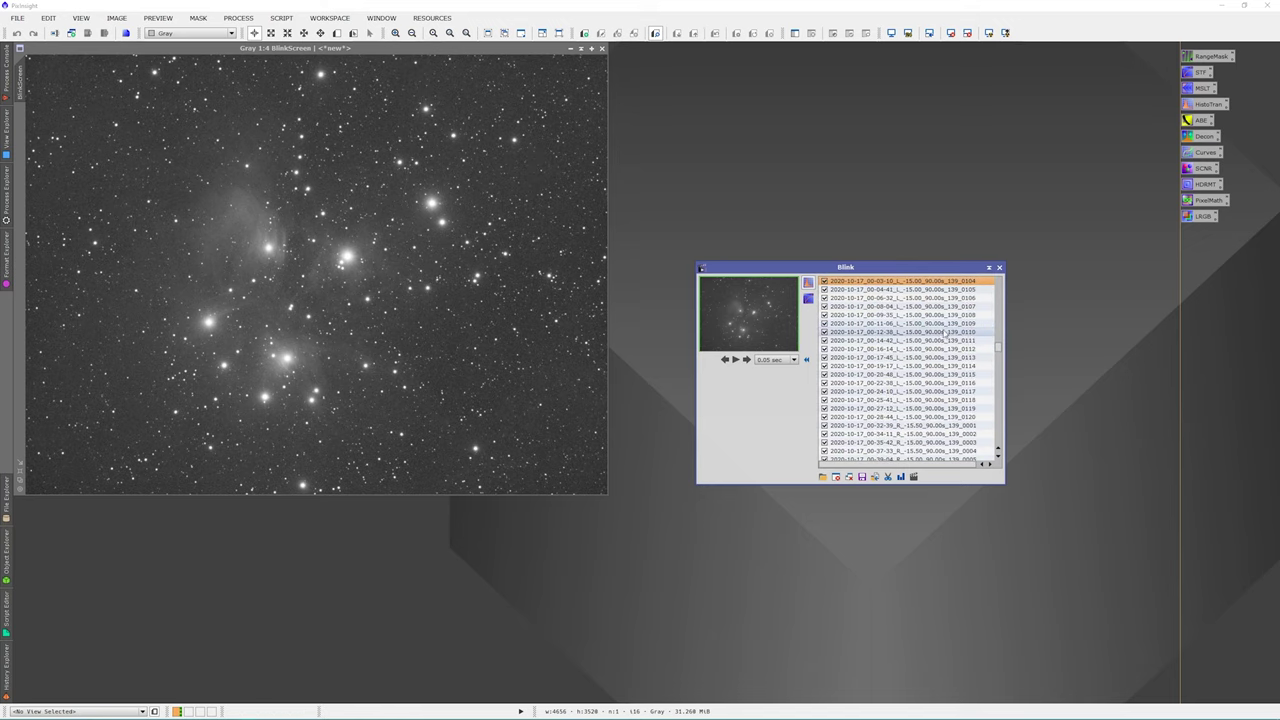
key("Down")
key("Down")
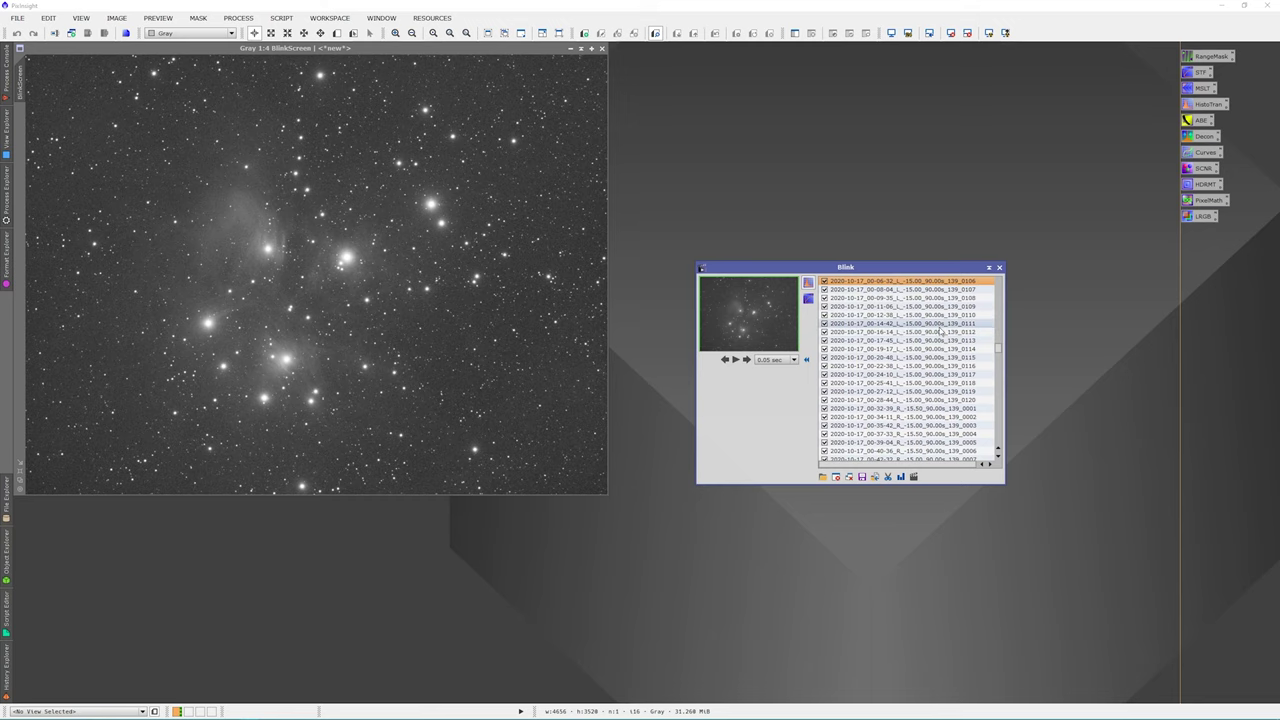
Step: Step back through the luminance frames and compare those from 0093 to 0097 for differences in quality
scroll(946, 334, "up", 5)
key("Up")
key("Up")
key("Up")
key("Up")
key("Up")
scroll(946, 335, "up", 3)
key("Up")
key("Up")
key("Up")
scroll(946, 350, "up", 2)
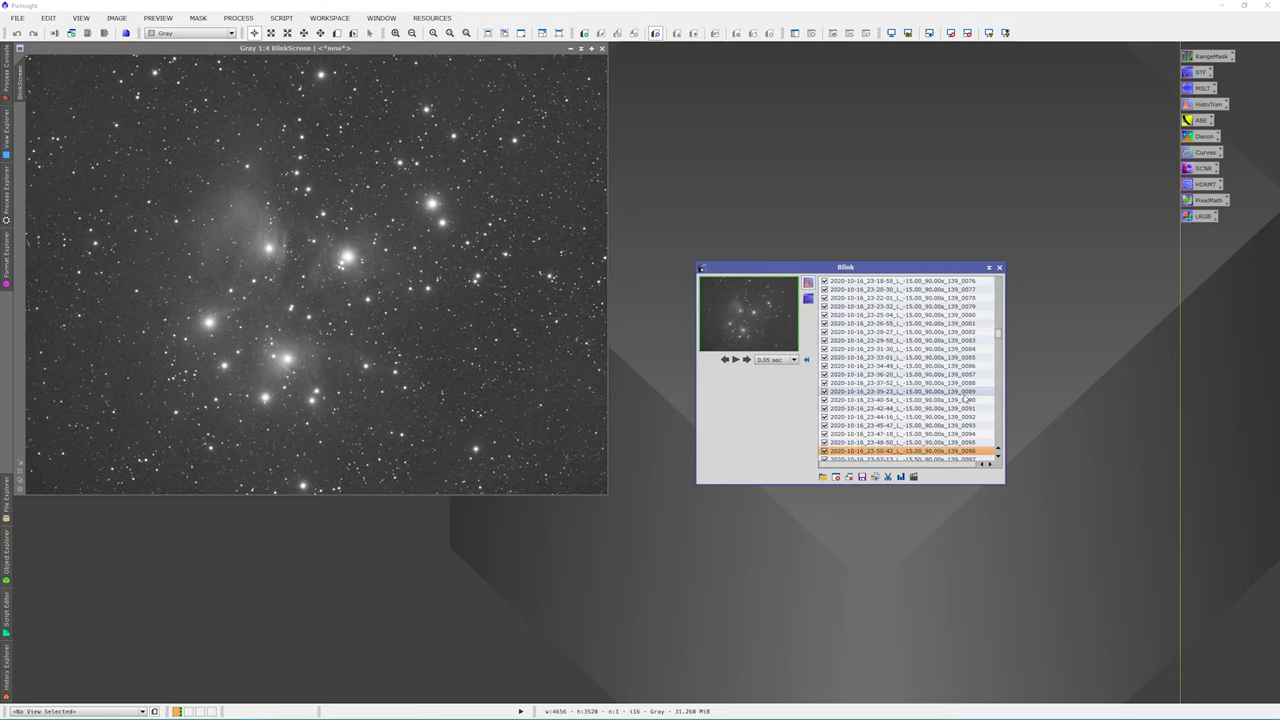
left_click(963, 427)
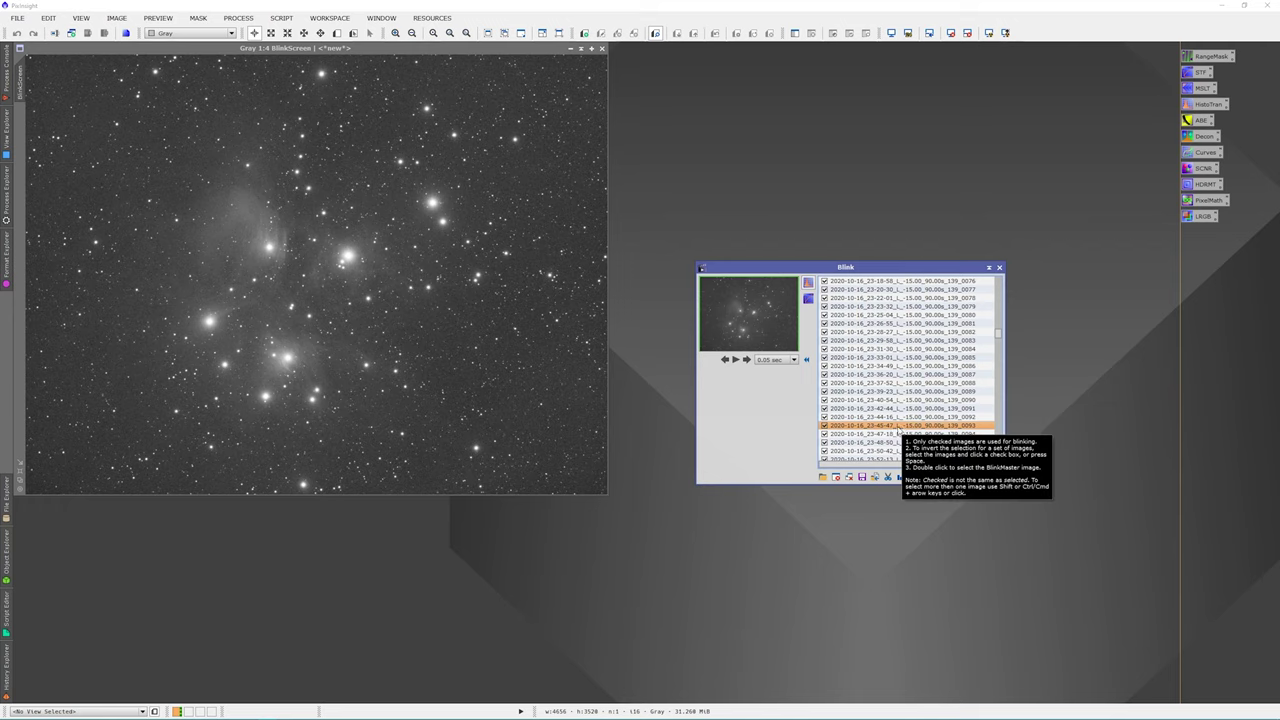
scroll(890, 420, "down", 2)
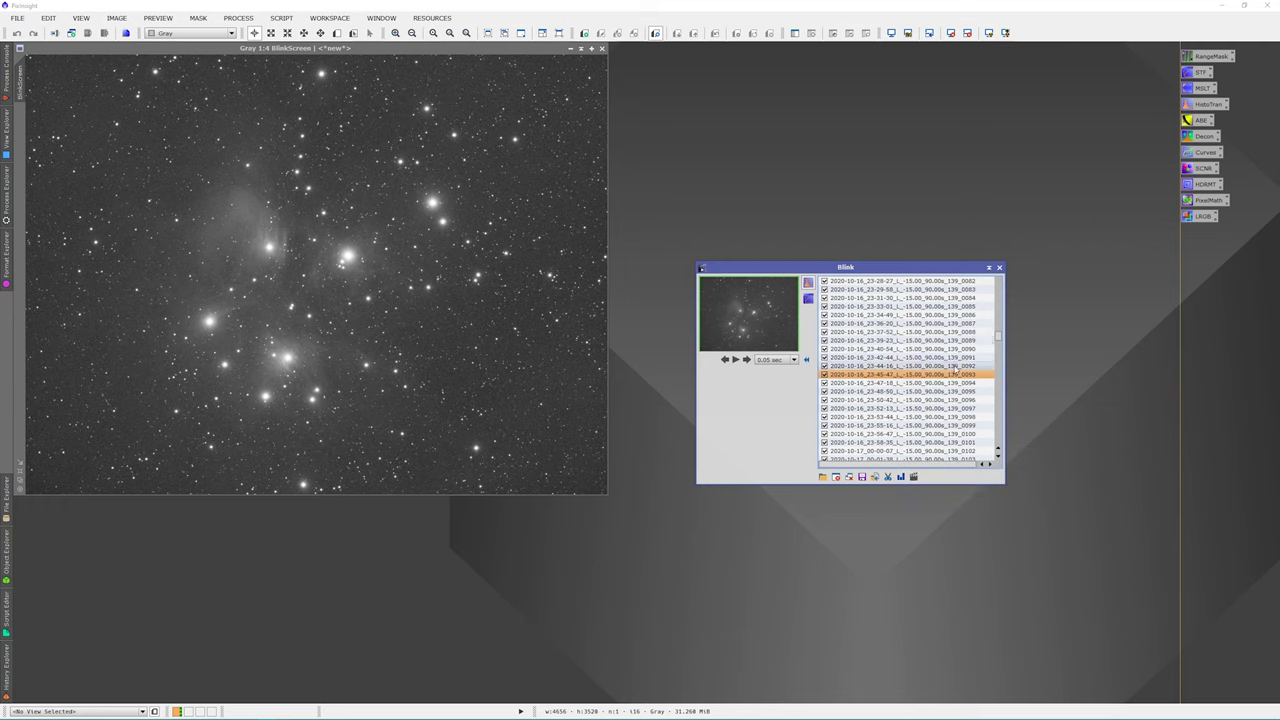
left_click(950, 399)
scroll(945, 410, "down", 3)
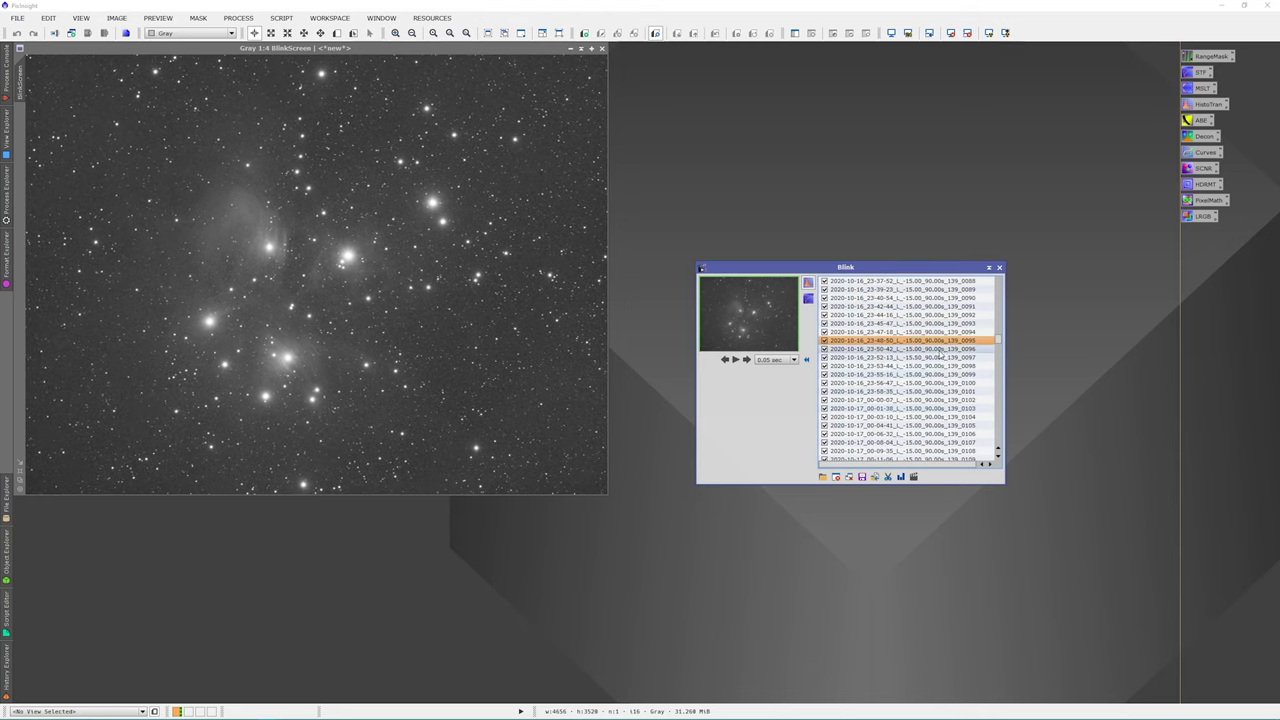
left_click(945, 324)
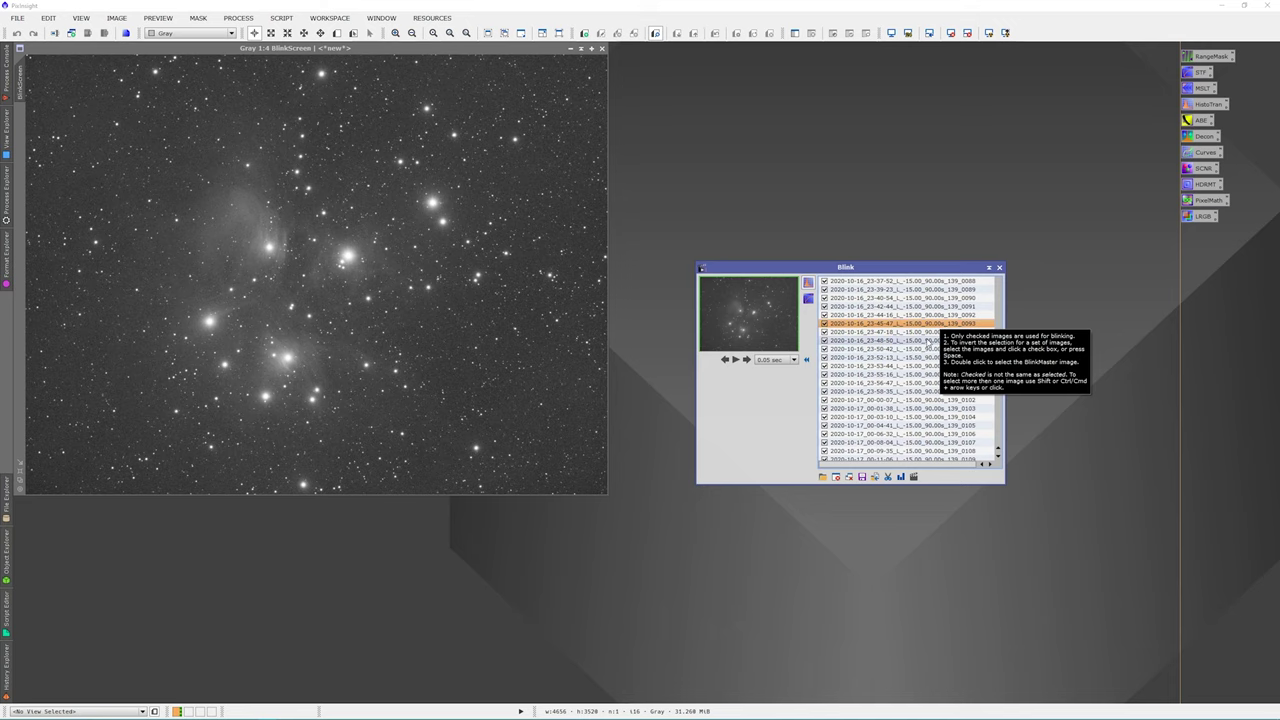
left_click(930, 366)
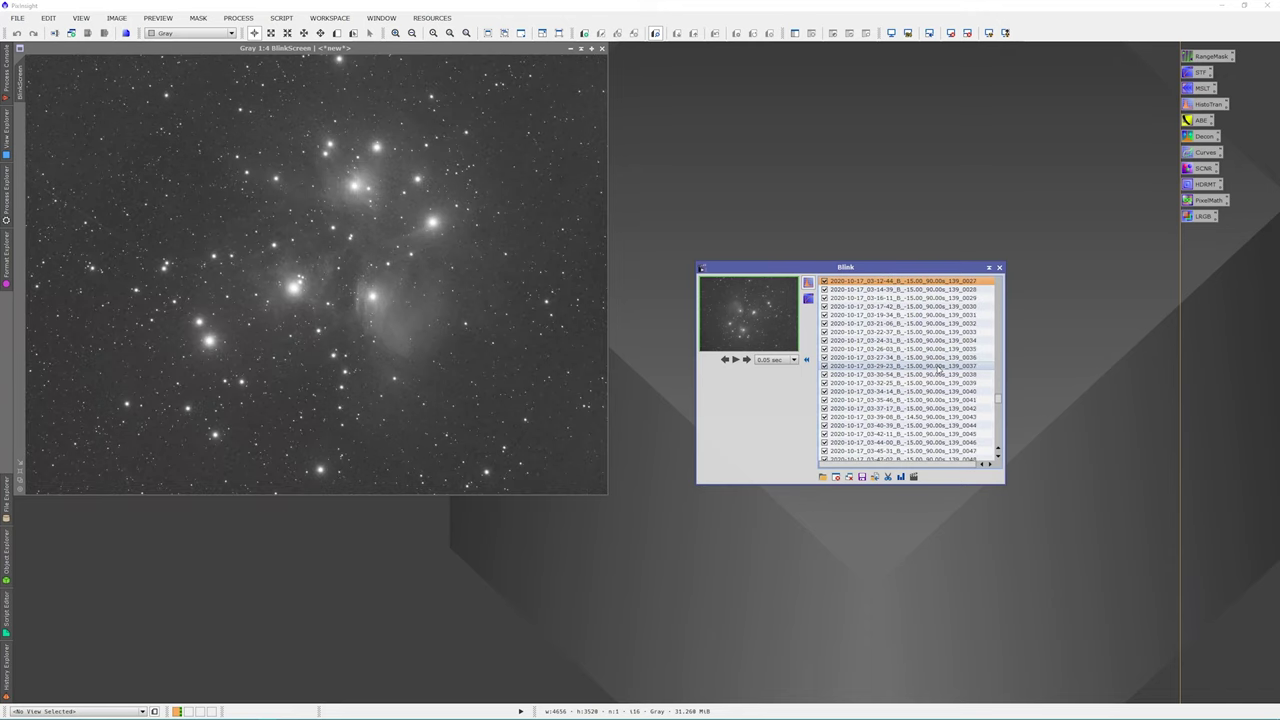
Step: Compare blue frames 0024 and 0025 from October 17 to check the change in image orientation
scroll(940, 370, "up", 3)
left_click(928, 332)
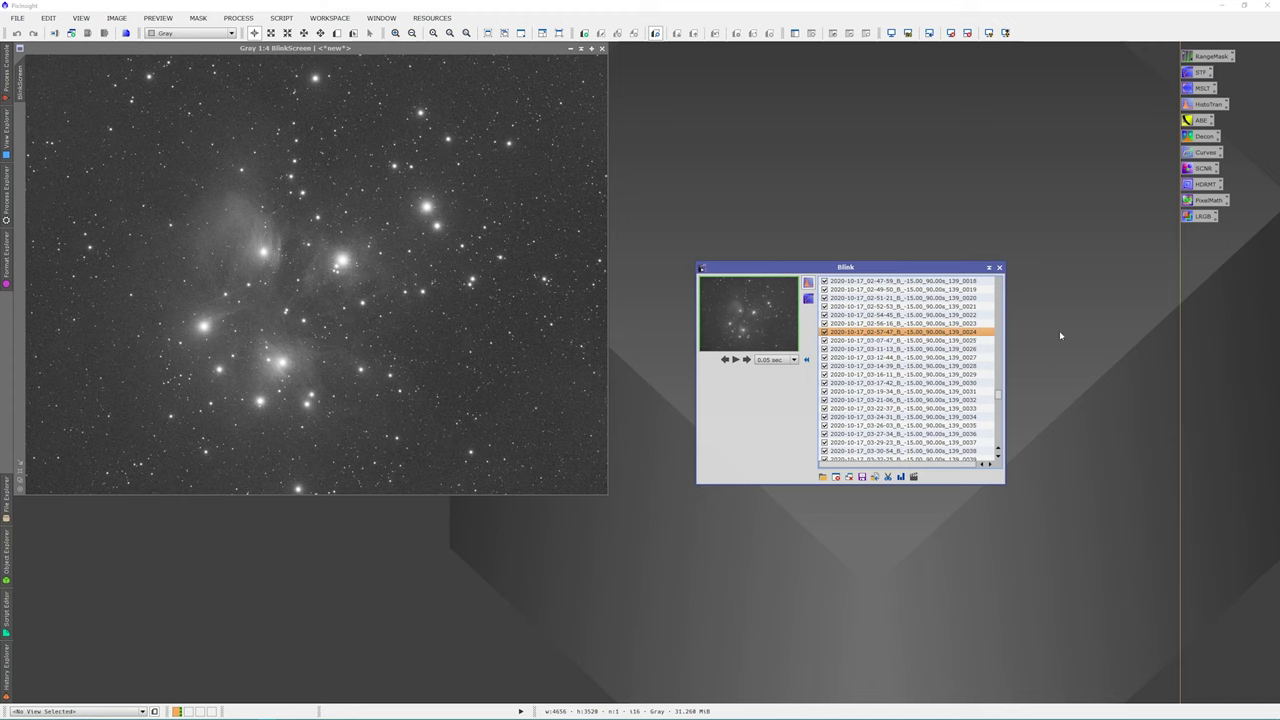
left_click(898, 342)
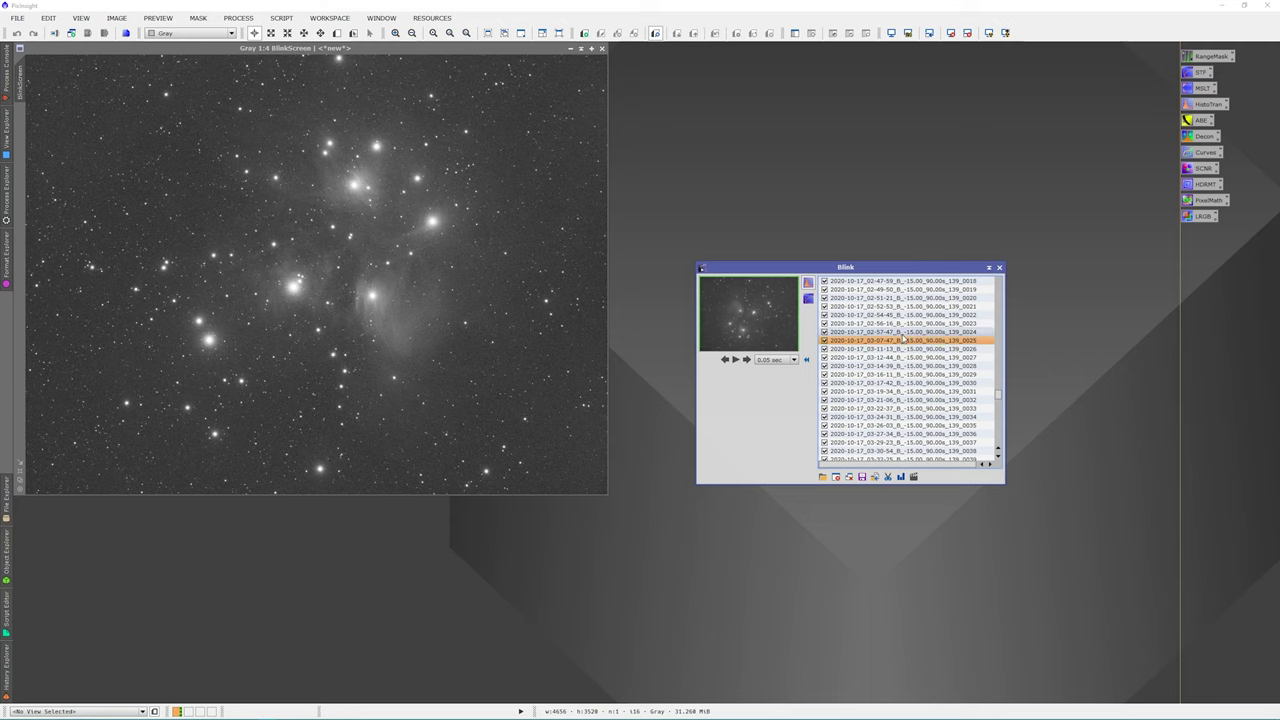
mouse_move(911, 332)
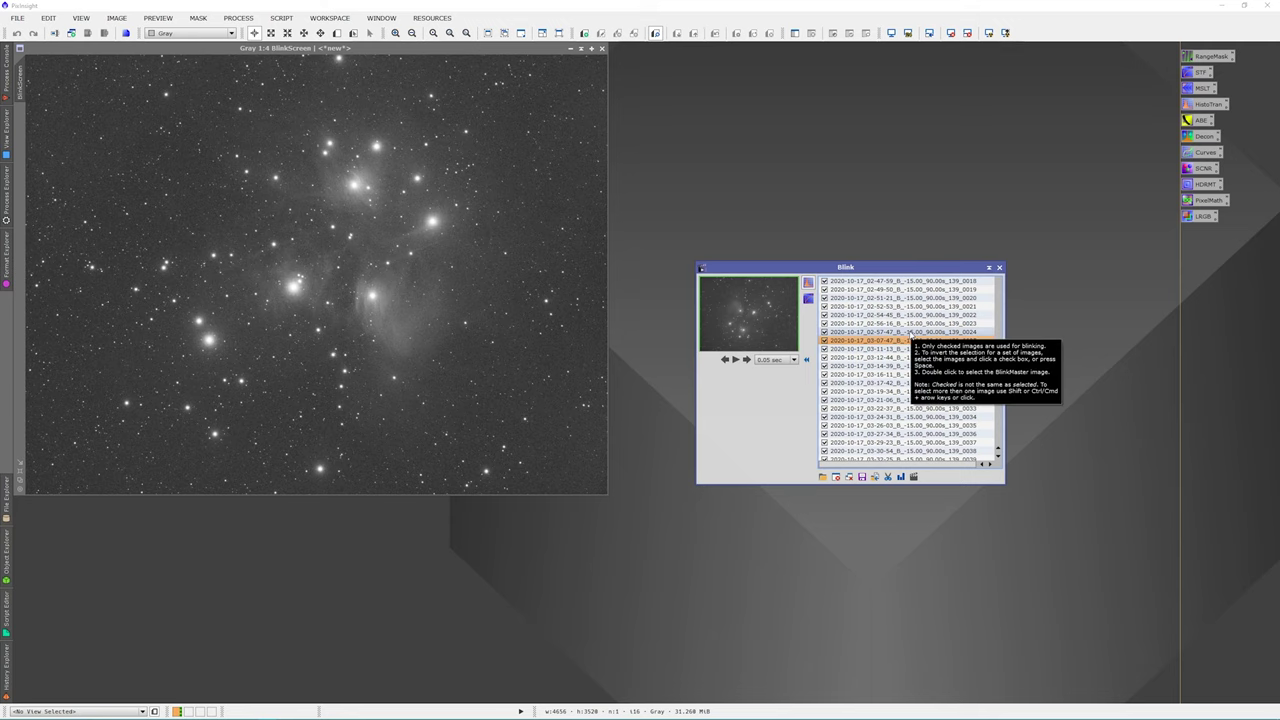
left_click(911, 332)
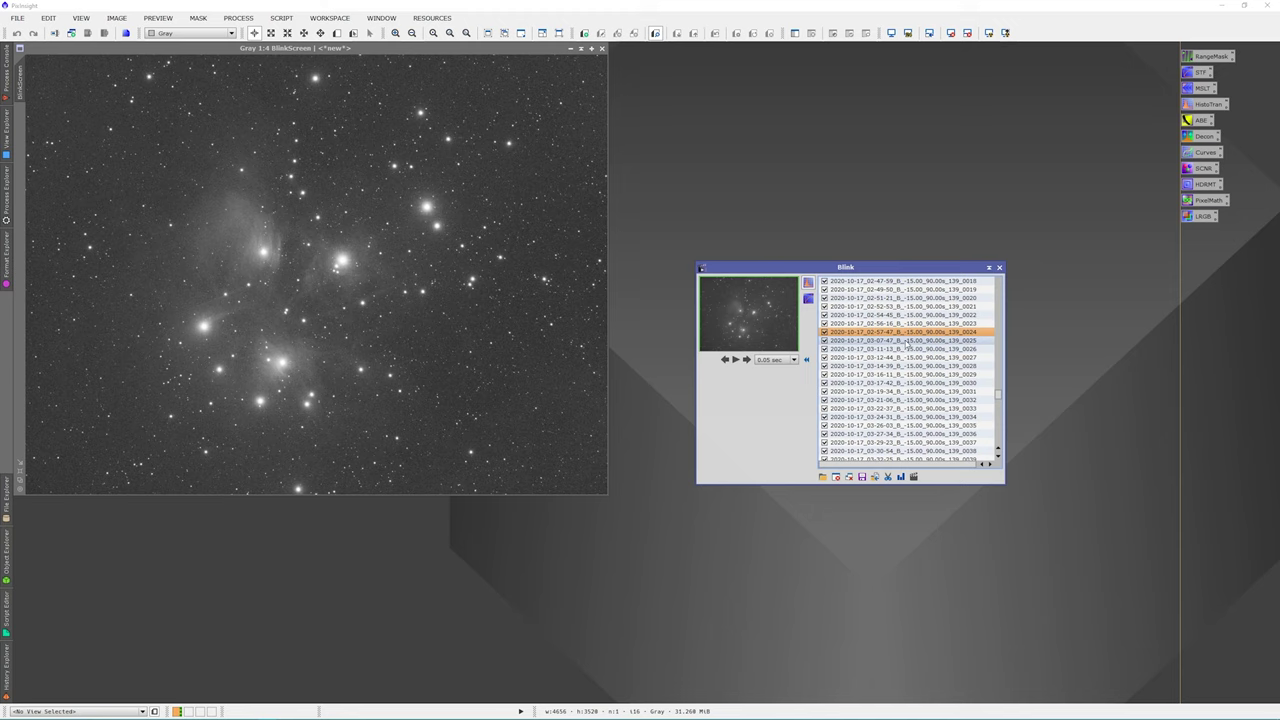
mouse_move(906, 342)
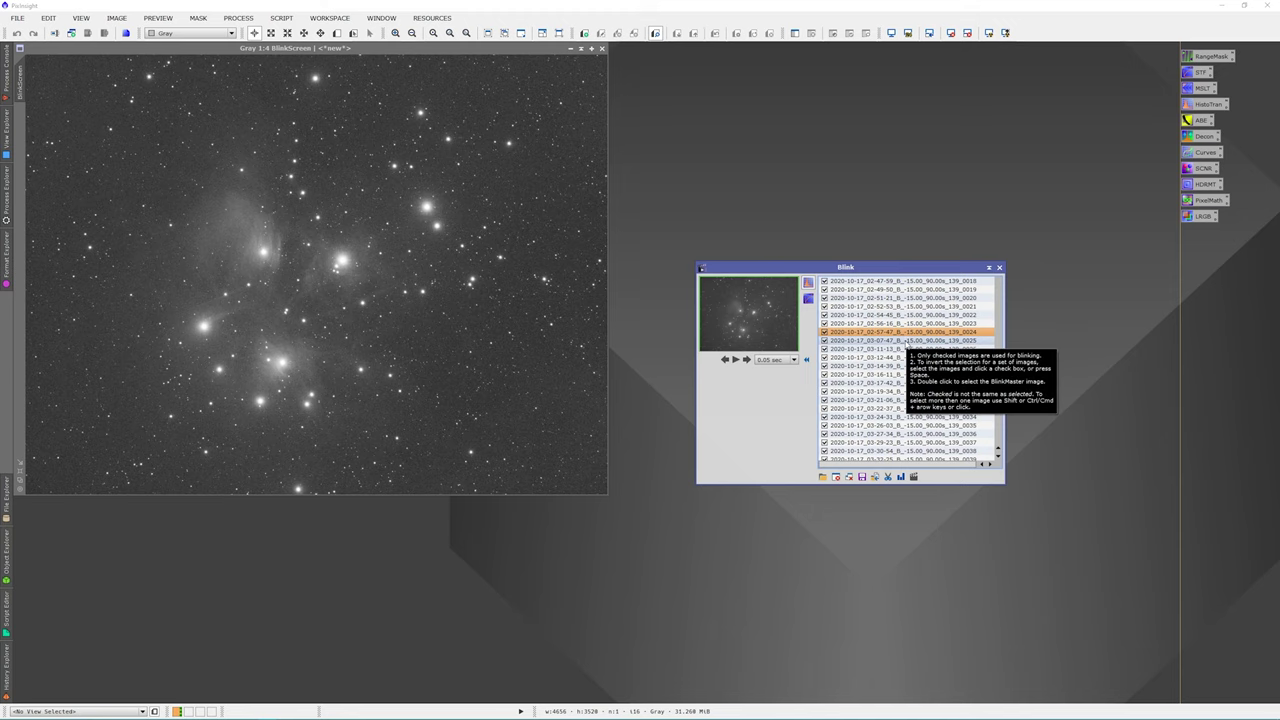
left_click(906, 341)
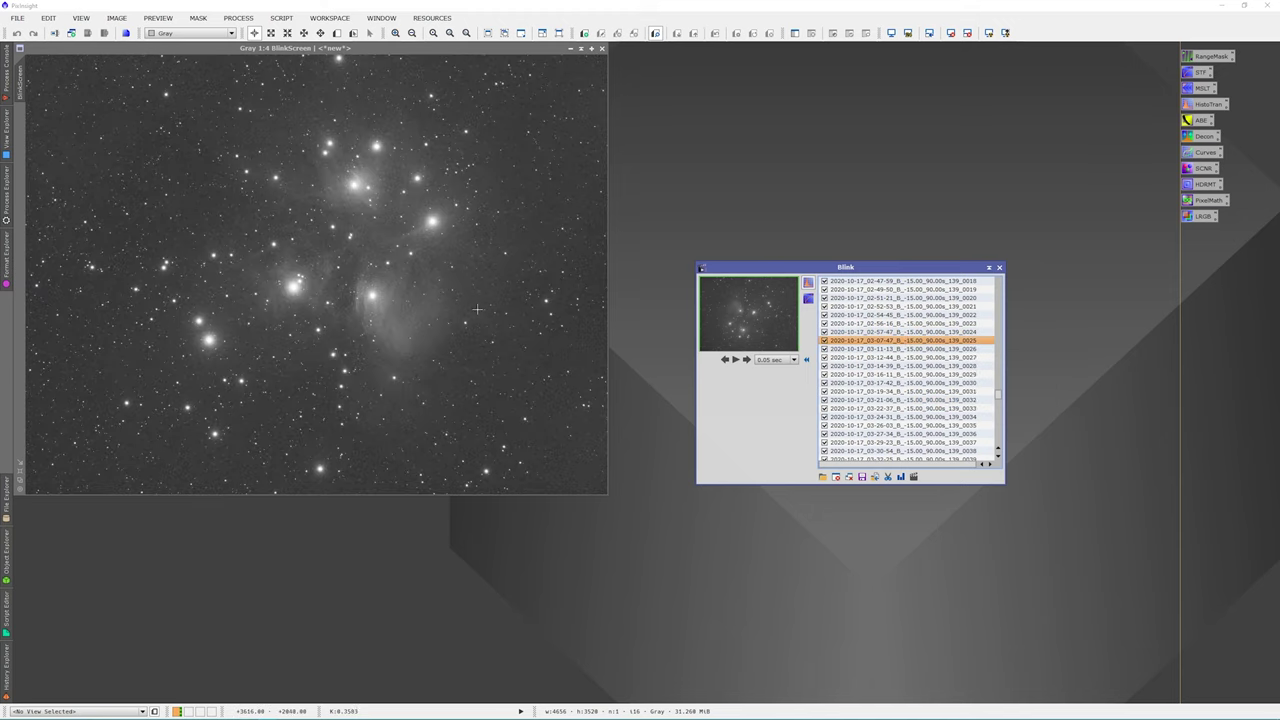
Step: Review the remaining blue frames and the green frames from October 17
left_click(887, 374)
scroll(887, 372, "down", 4)
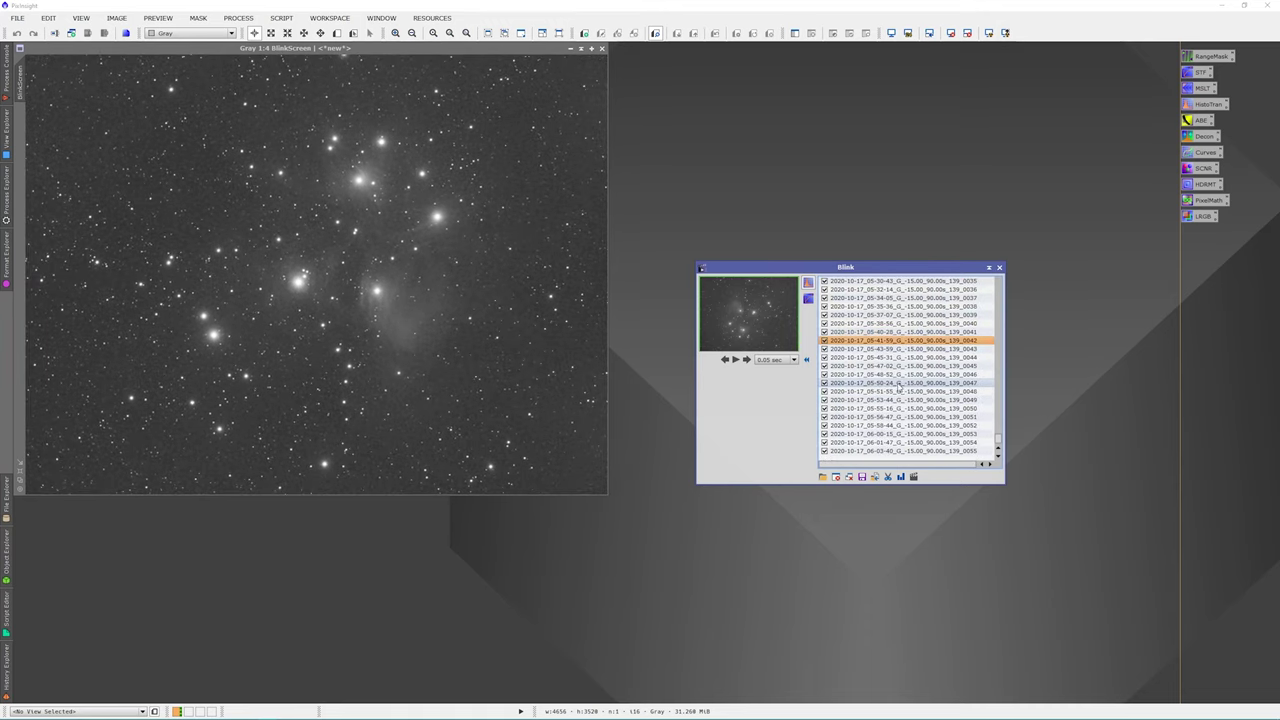
scroll(901, 390, "up", 3)
left_click(903, 392)
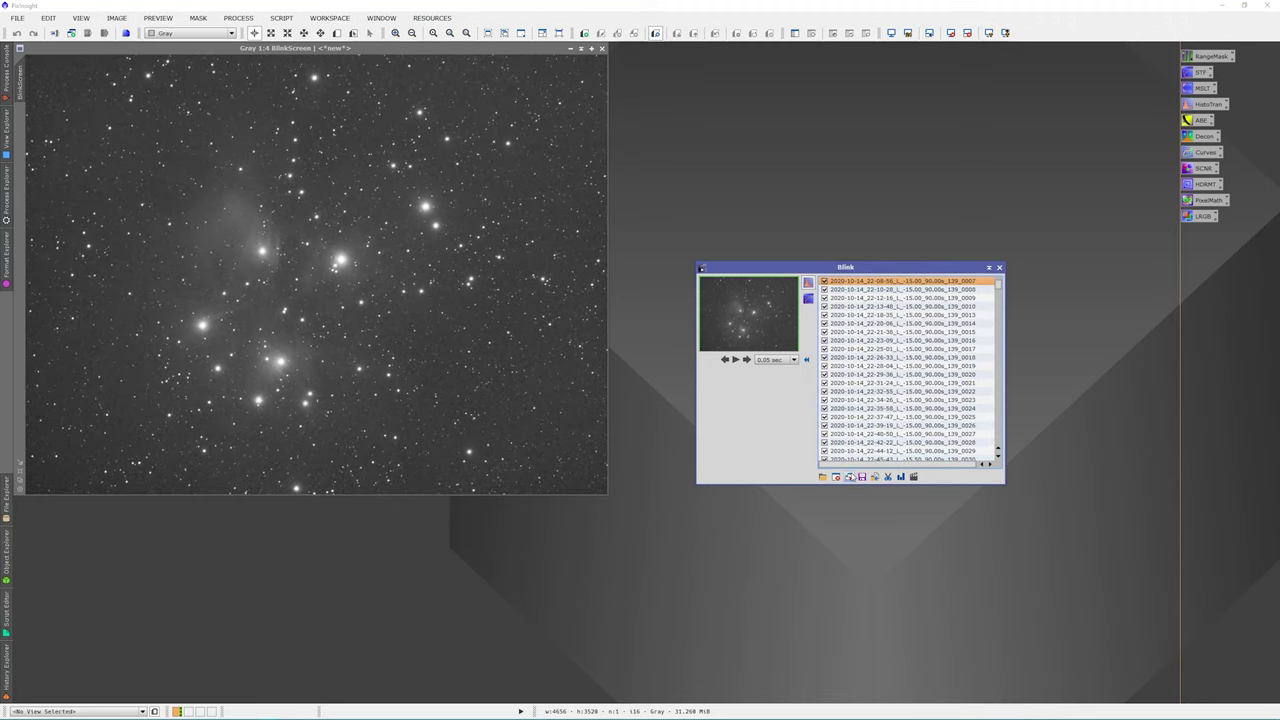
Step: Close Blink together with its preview image
left_click(858, 479)
left_click(998, 268)
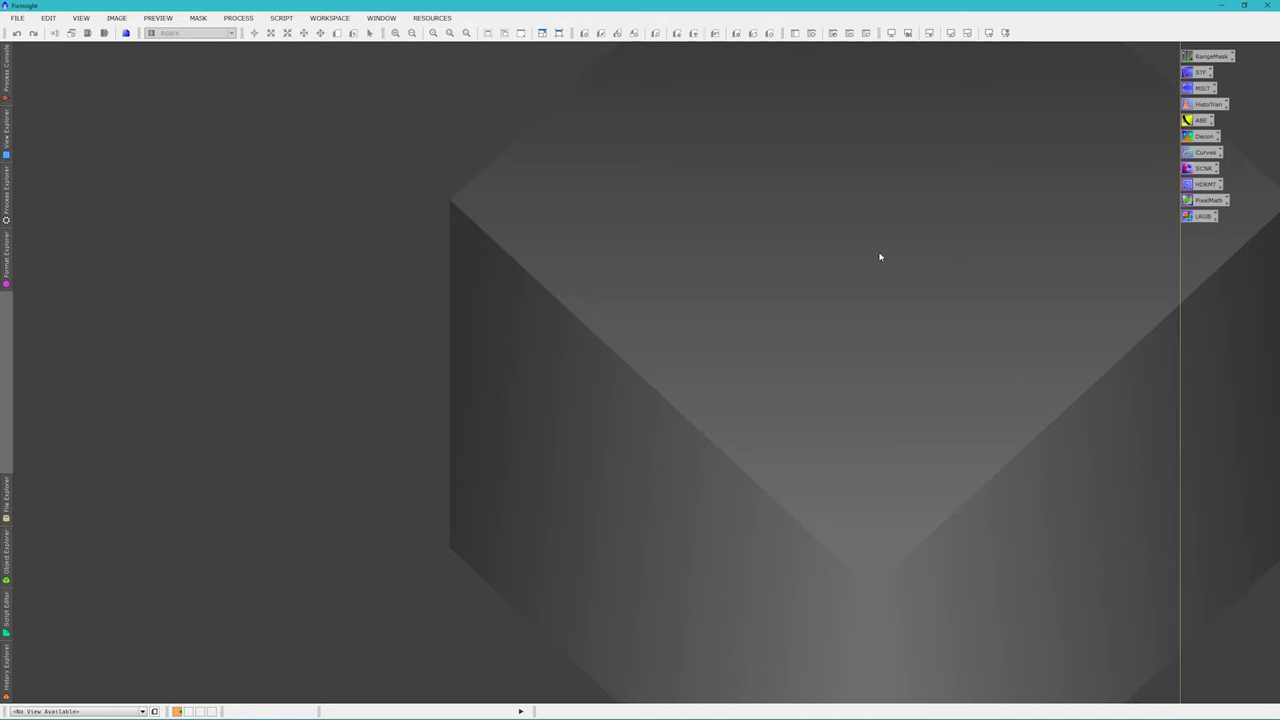
Step: Open the WeightedBatchPreprocessing script
left_click(238, 18)
mouse_move(281, 18)
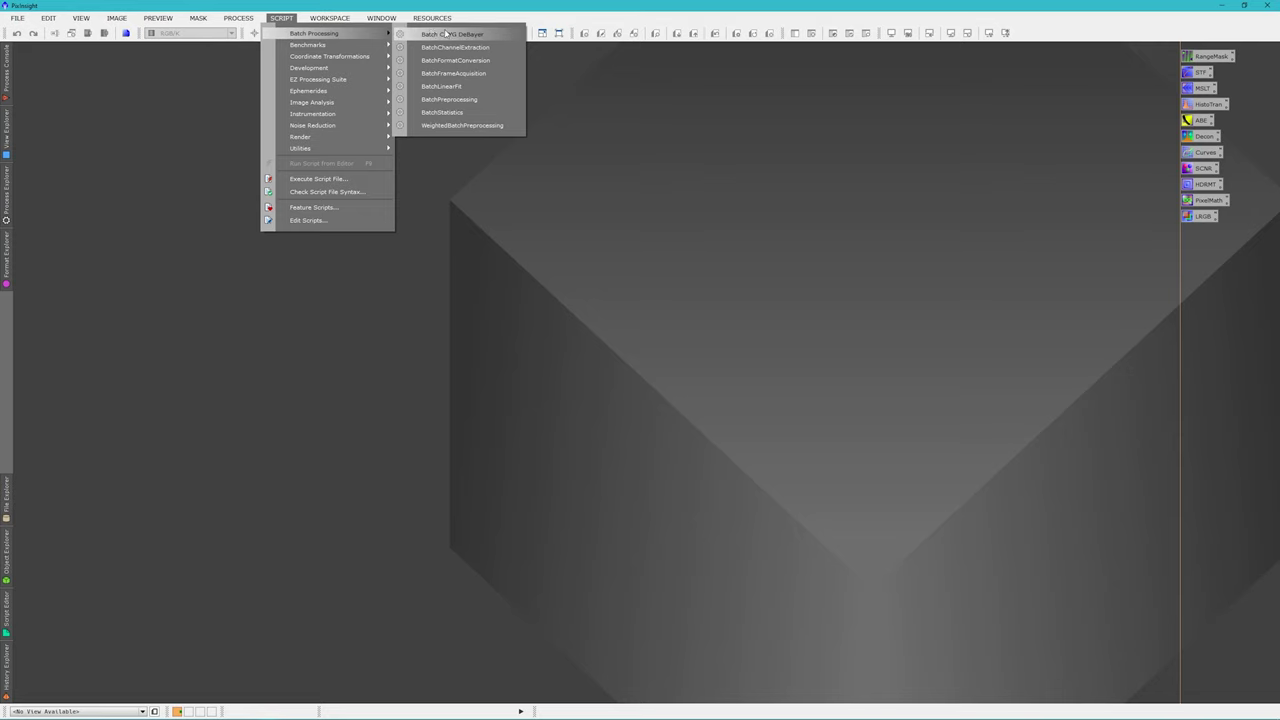
left_click(461, 126)
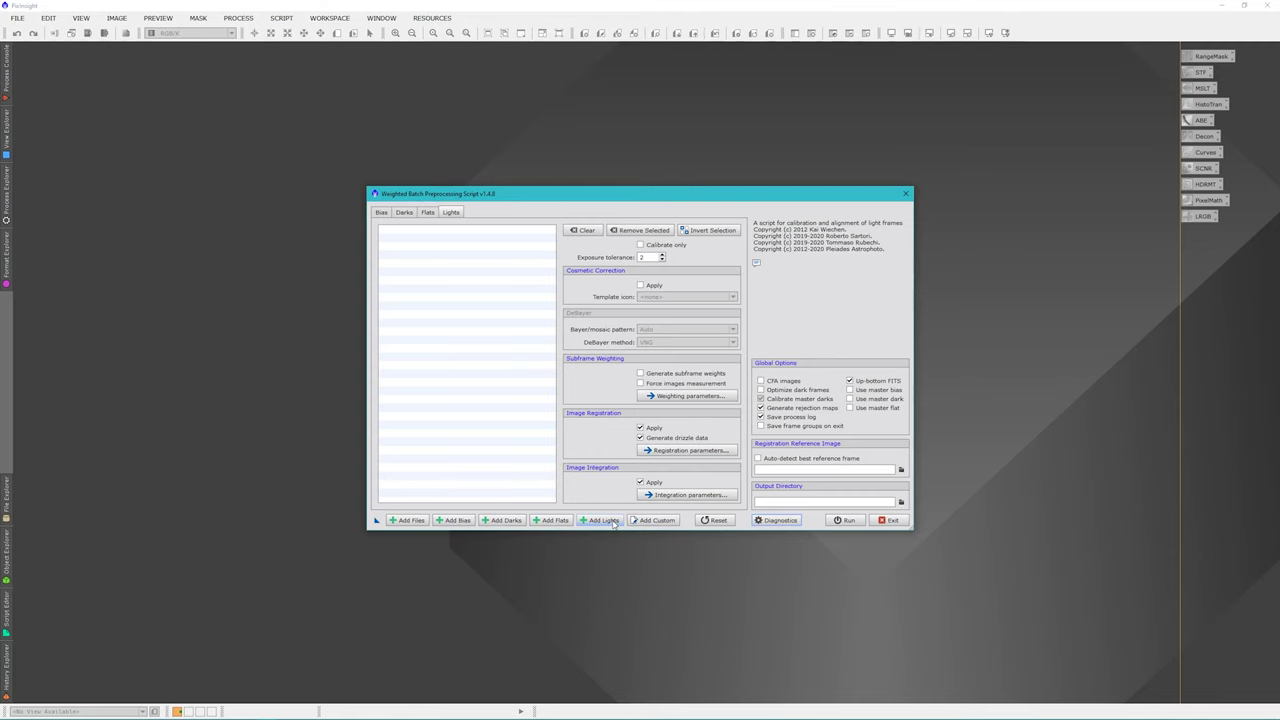
Step: Add all light frames from the M 45 LIGHT folder and check how they are grouped by filter and exposure
left_click(605, 520)
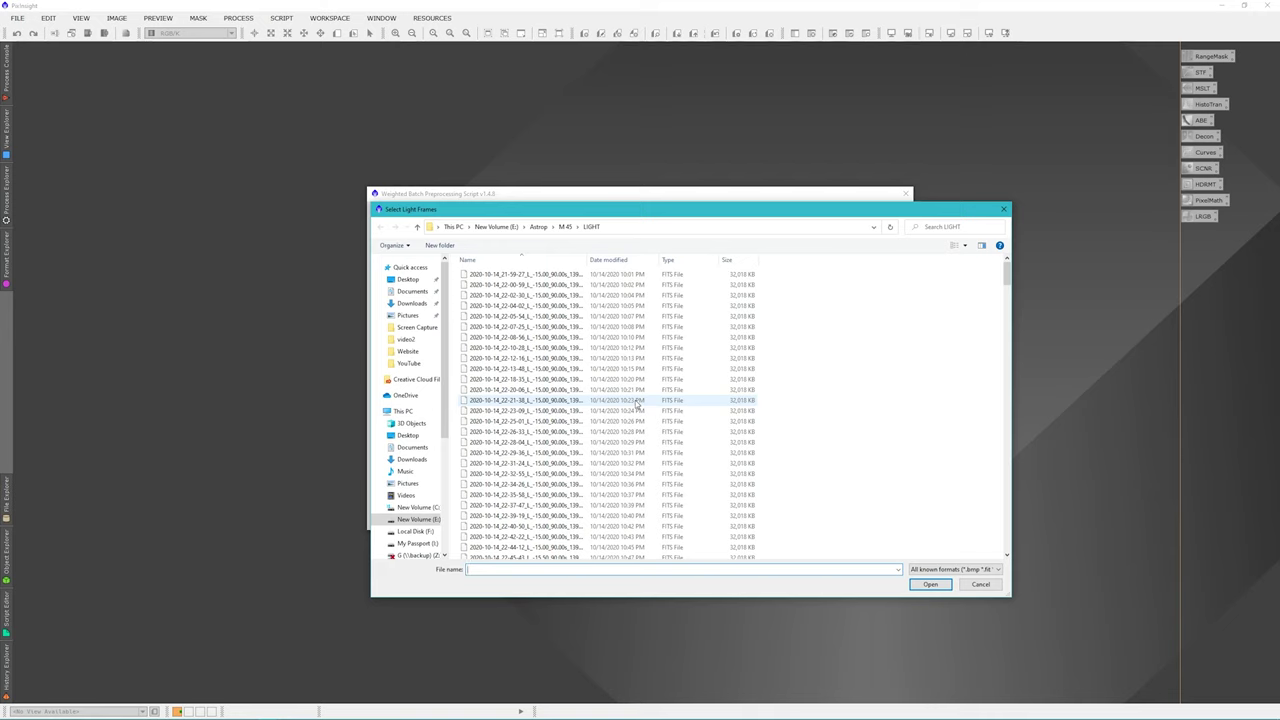
left_click(667, 389)
key("ctrl+a")
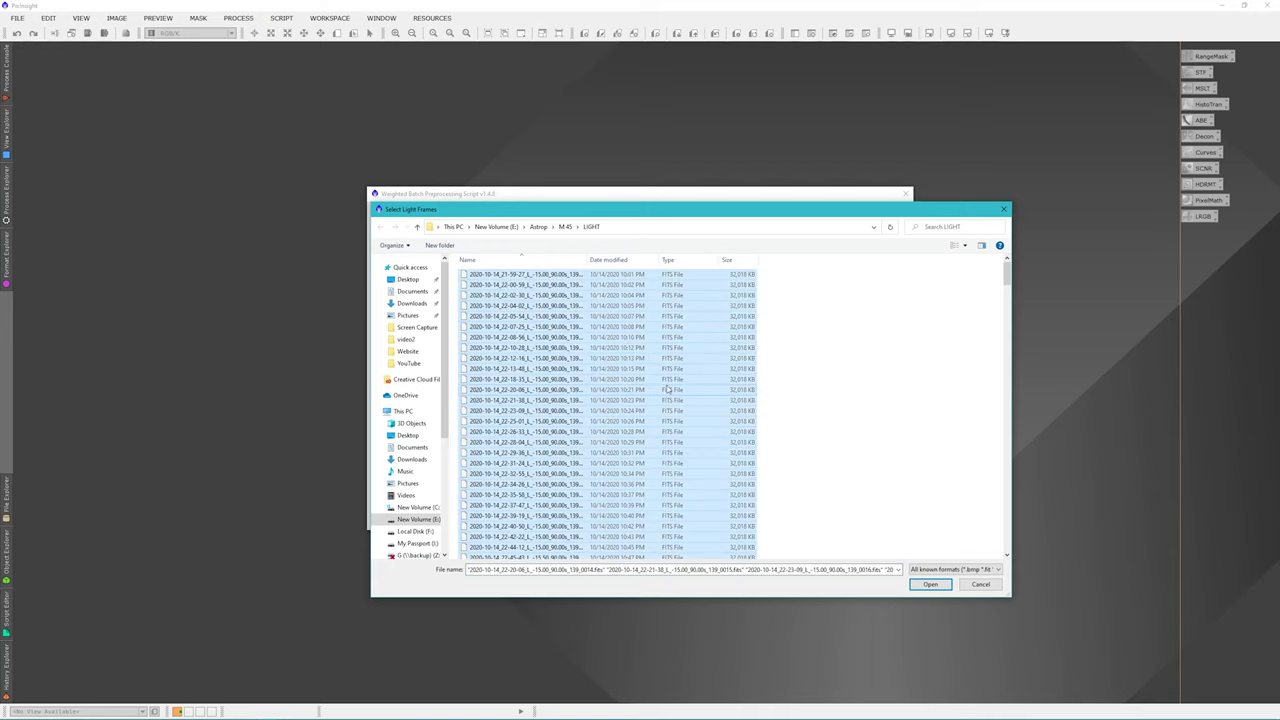
left_click(931, 586)
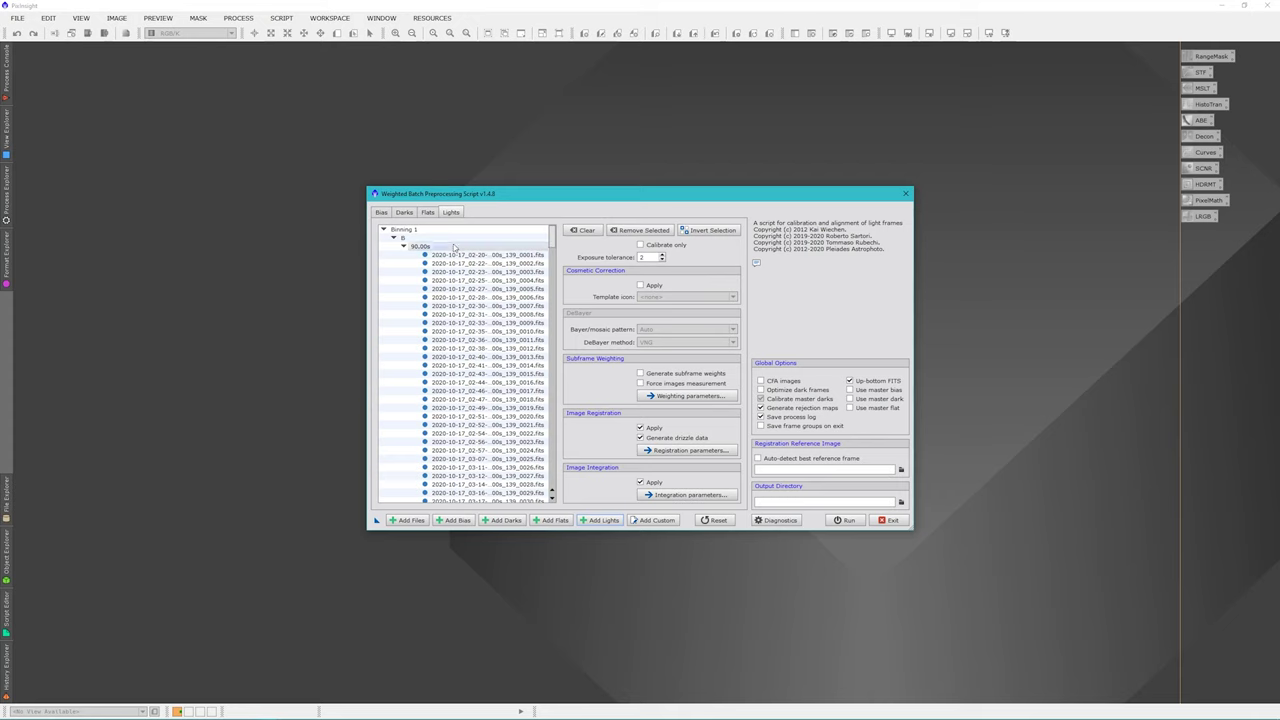
scroll(490, 380, "down", 10)
scroll(497, 387, "down", 14)
scroll(470, 385, "down", 10)
scroll(479, 391, "down", 20)
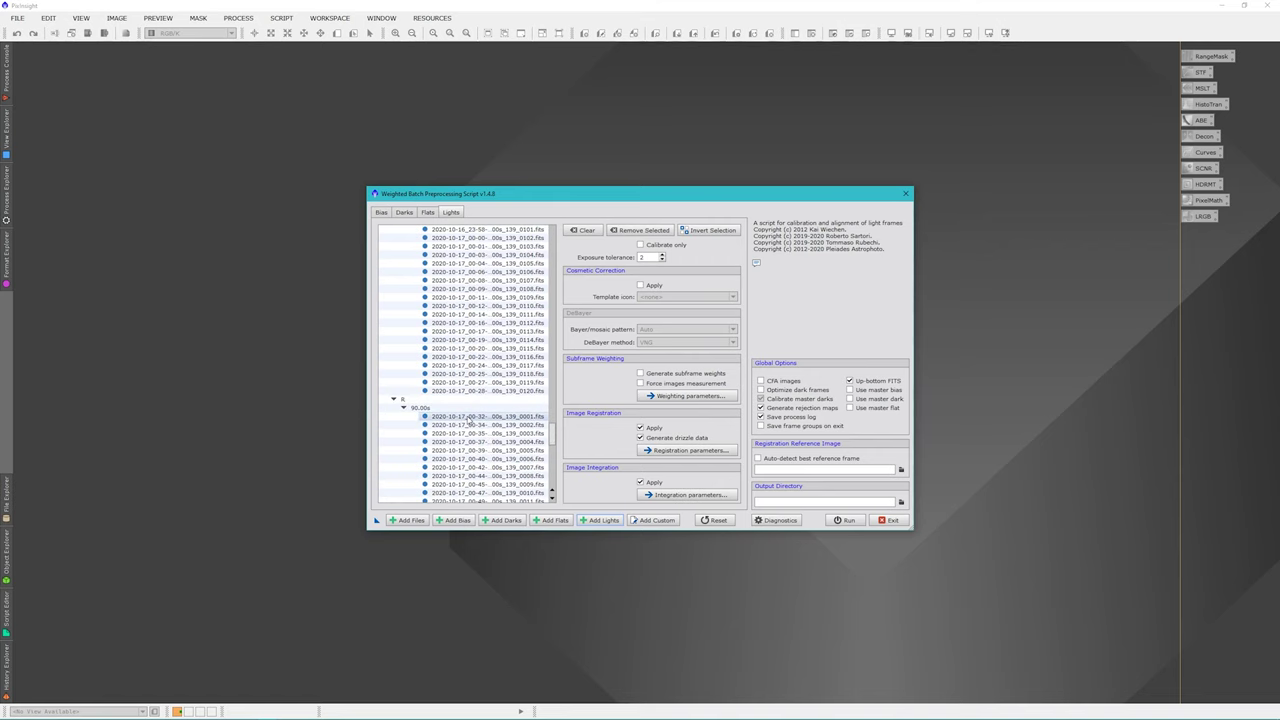
scroll(468, 420, "down", 11)
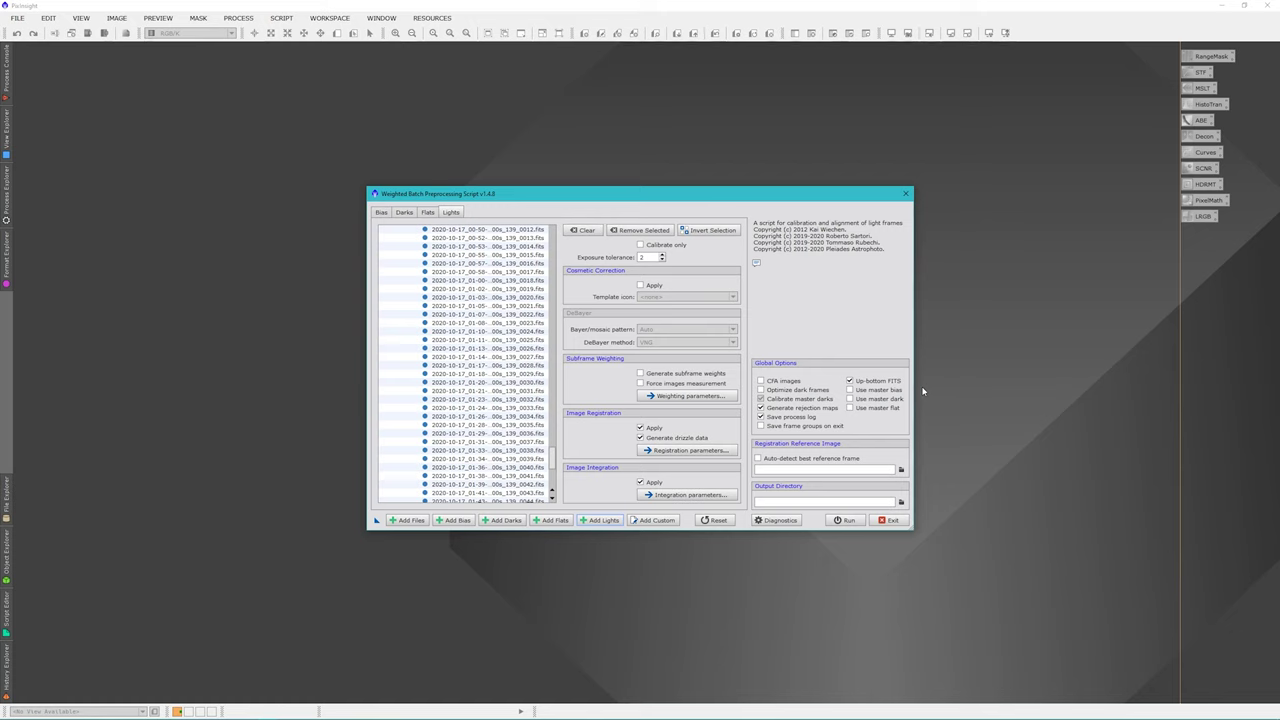
Step: Enable the use of master dark and master flat, and add the B, G, L and R master flats from the Flats folder
left_click(849, 408)
left_click(851, 407)
left_click(552, 520)
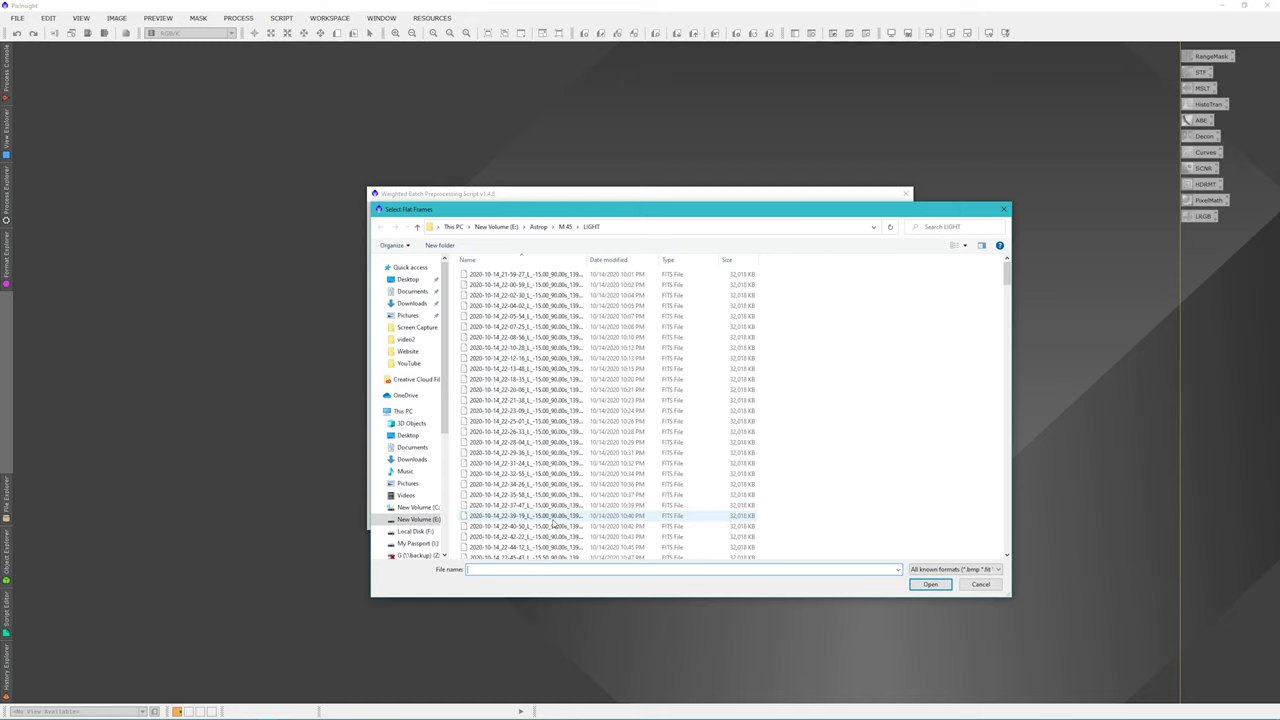
left_click(539, 227)
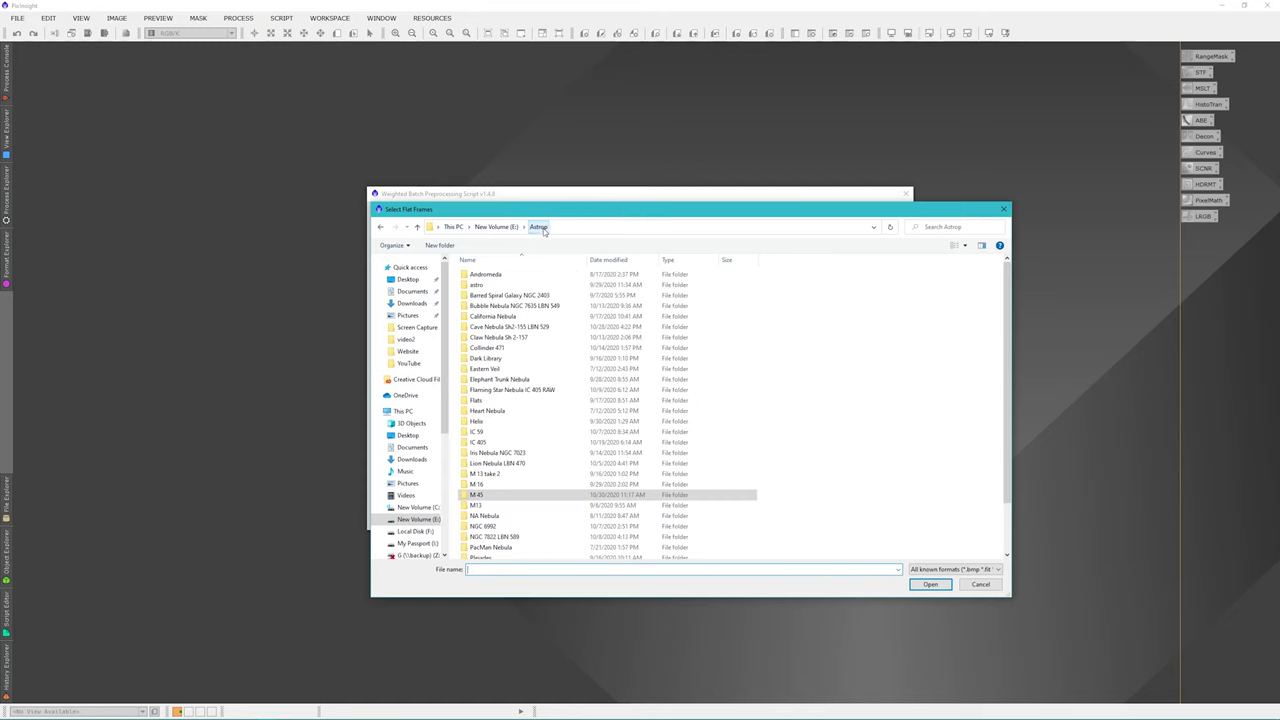
double_click(493, 402)
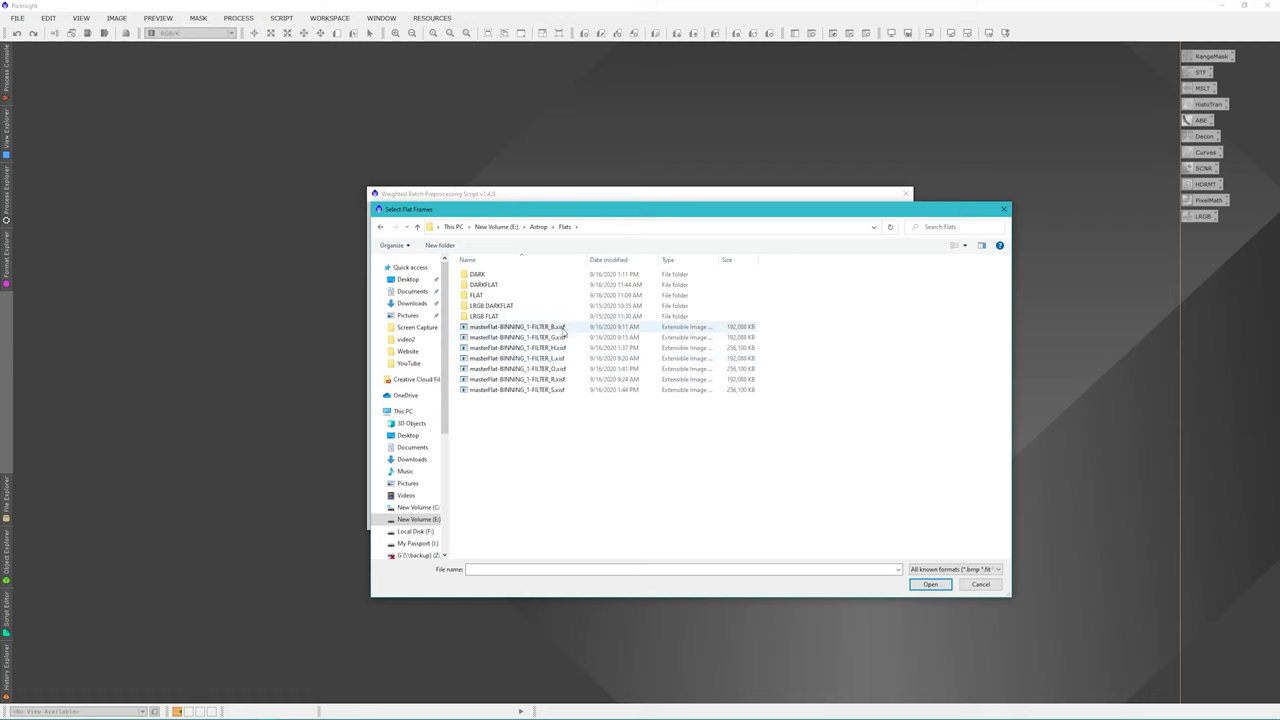
left_click(563, 331)
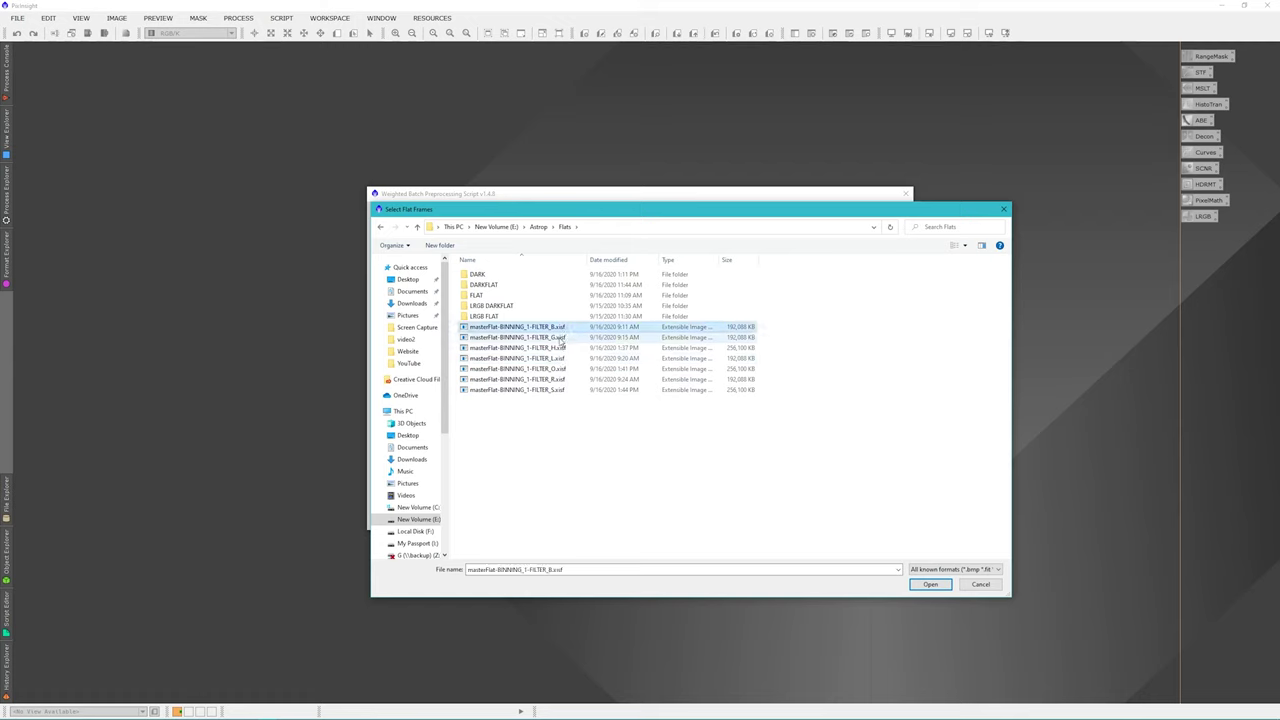
left_click(566, 338, "ctrl")
left_click(570, 360, "ctrl")
left_click(573, 381, "ctrl")
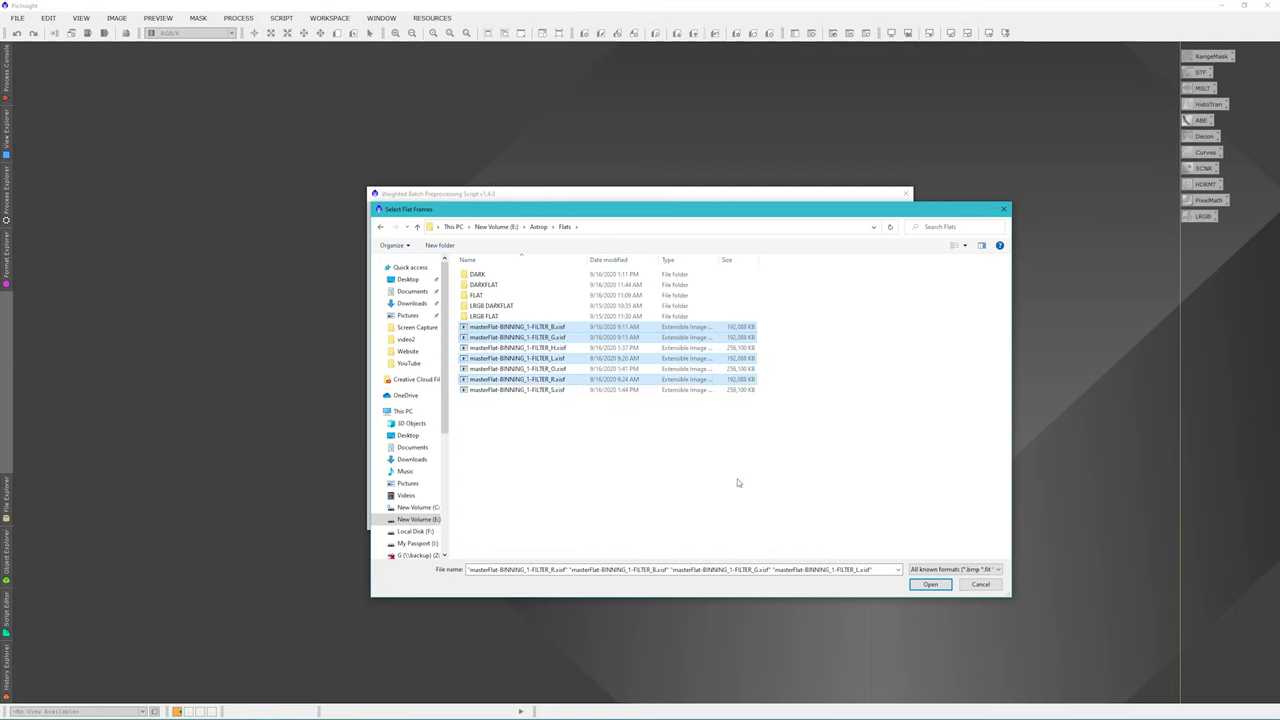
left_click(928, 585)
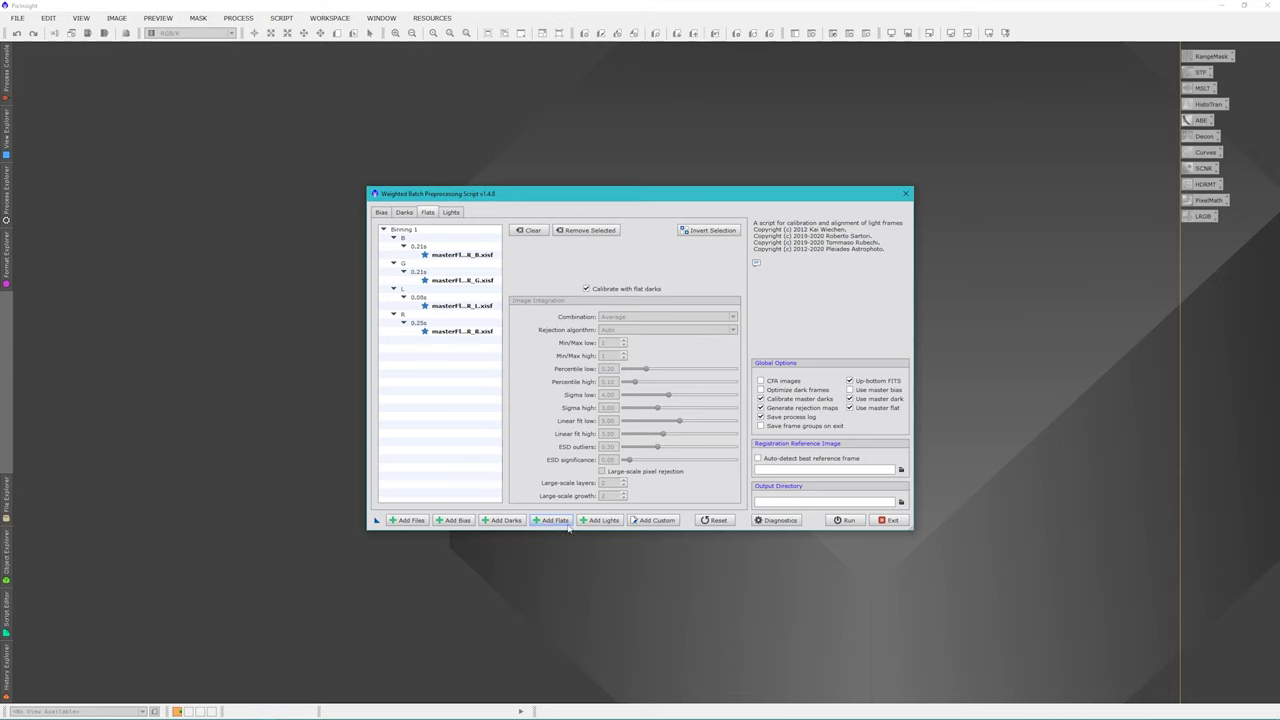
Step: Add the 90-second master dark from the Gain 139 -15c 90s folder of the Dark Library
left_click(507, 520)
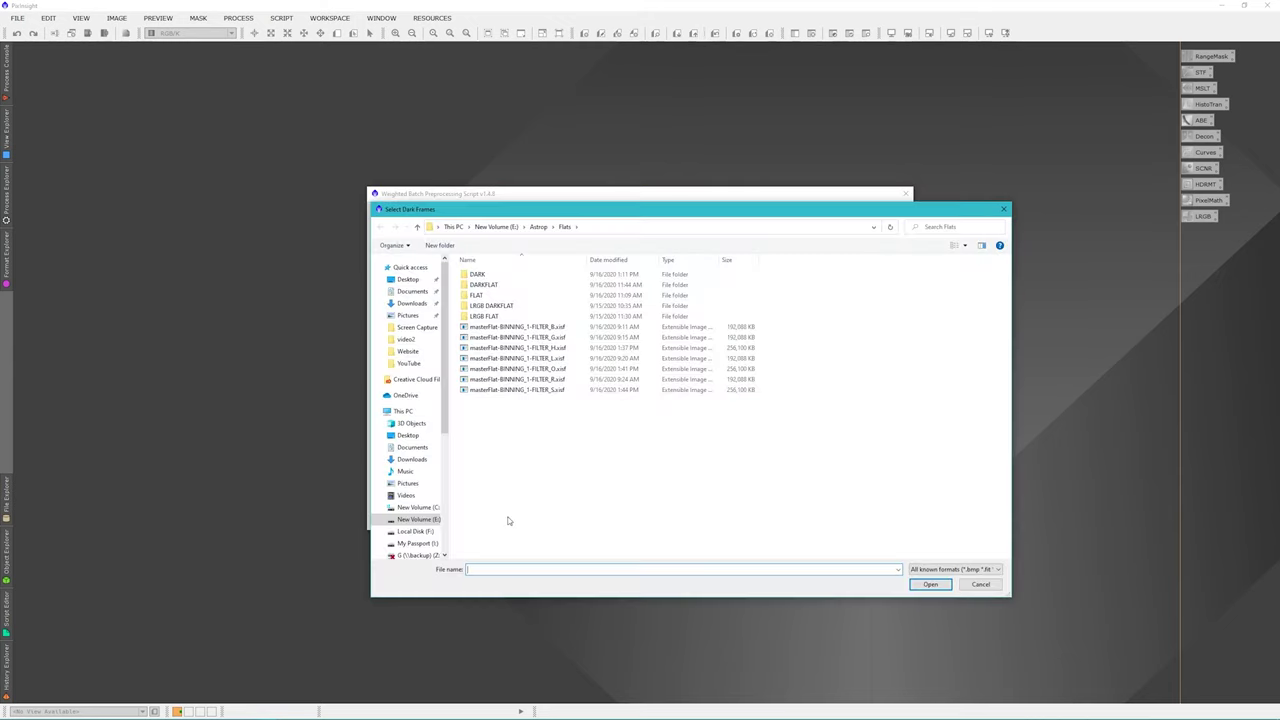
left_click(537, 228)
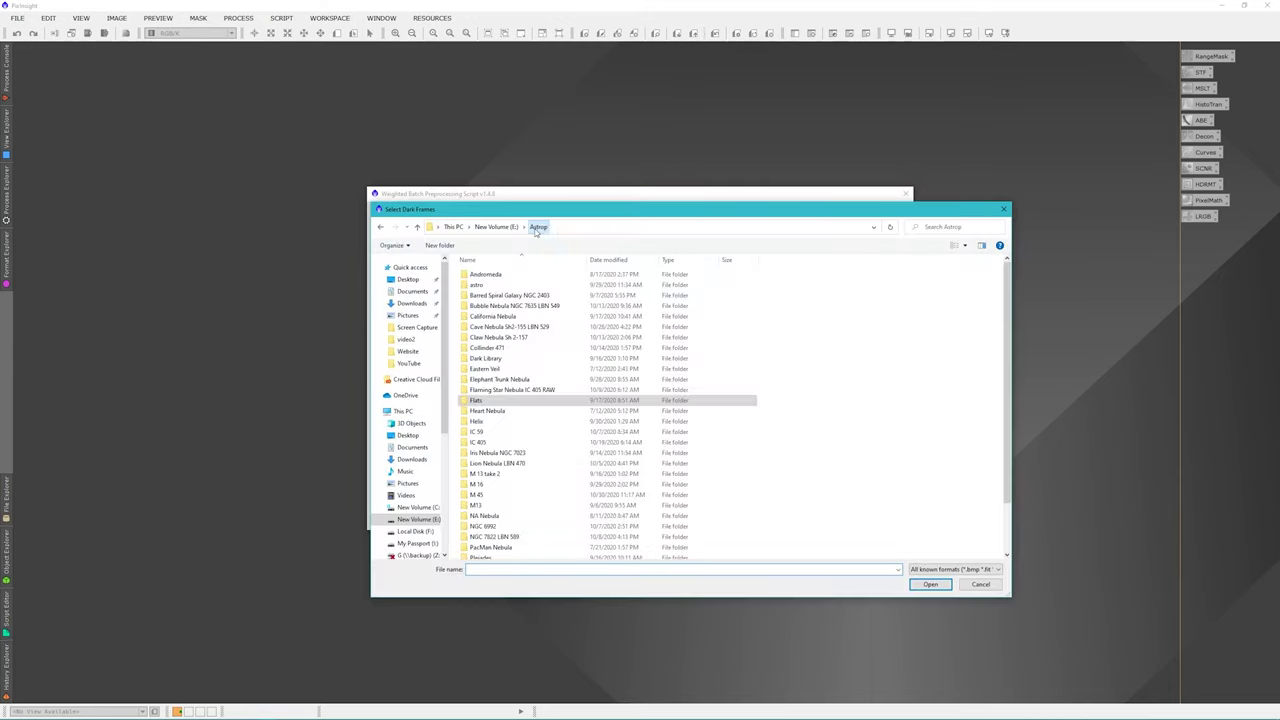
double_click(508, 360)
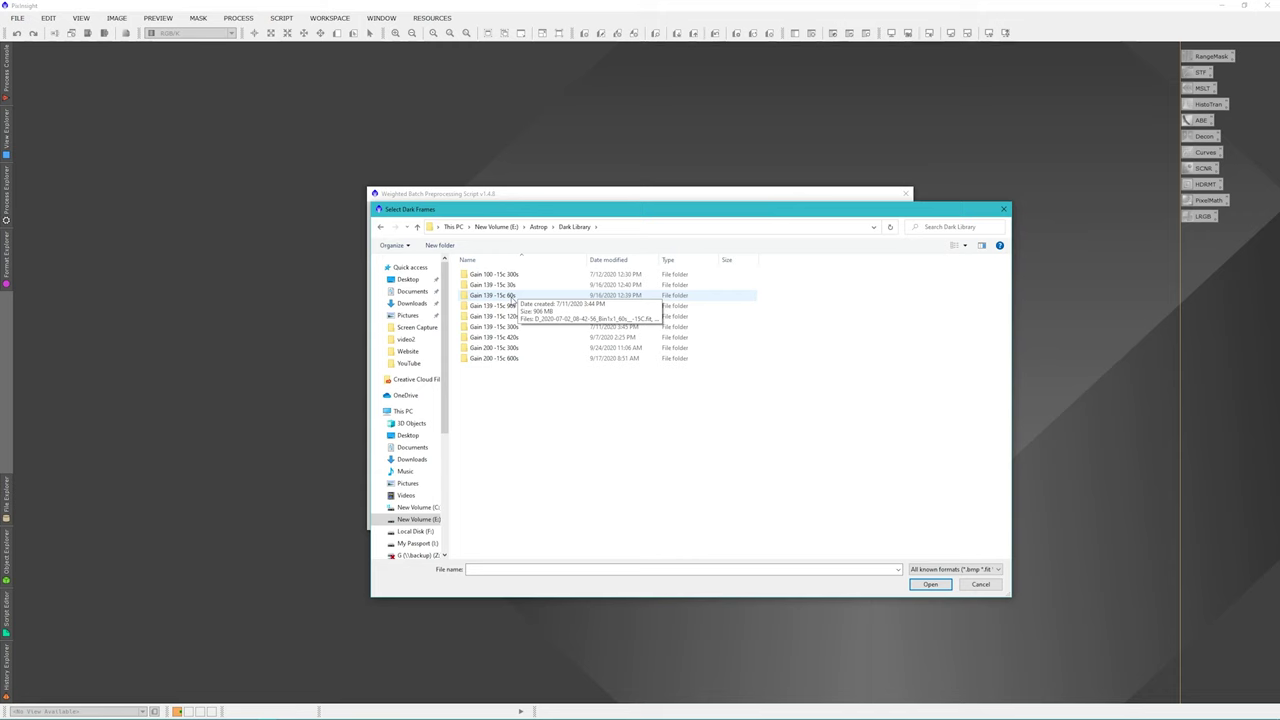
double_click(513, 305)
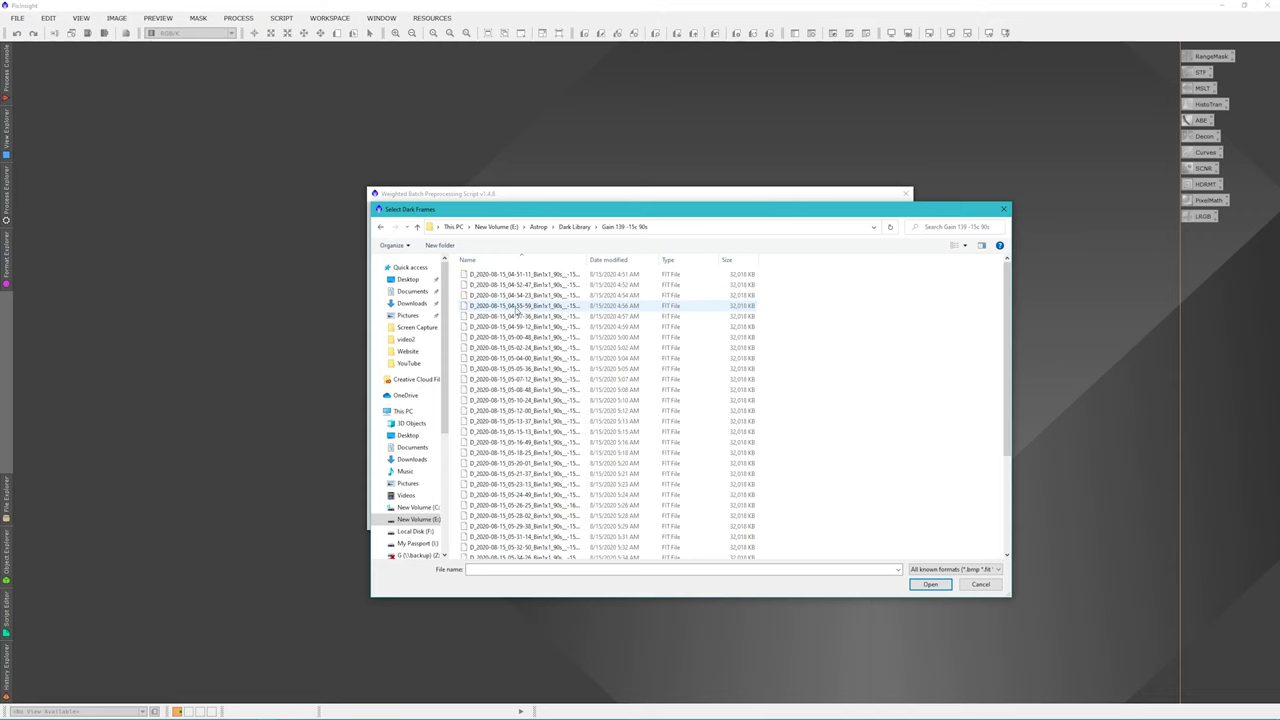
scroll(517, 312, "down", 5)
left_click(548, 553)
left_click(930, 586)
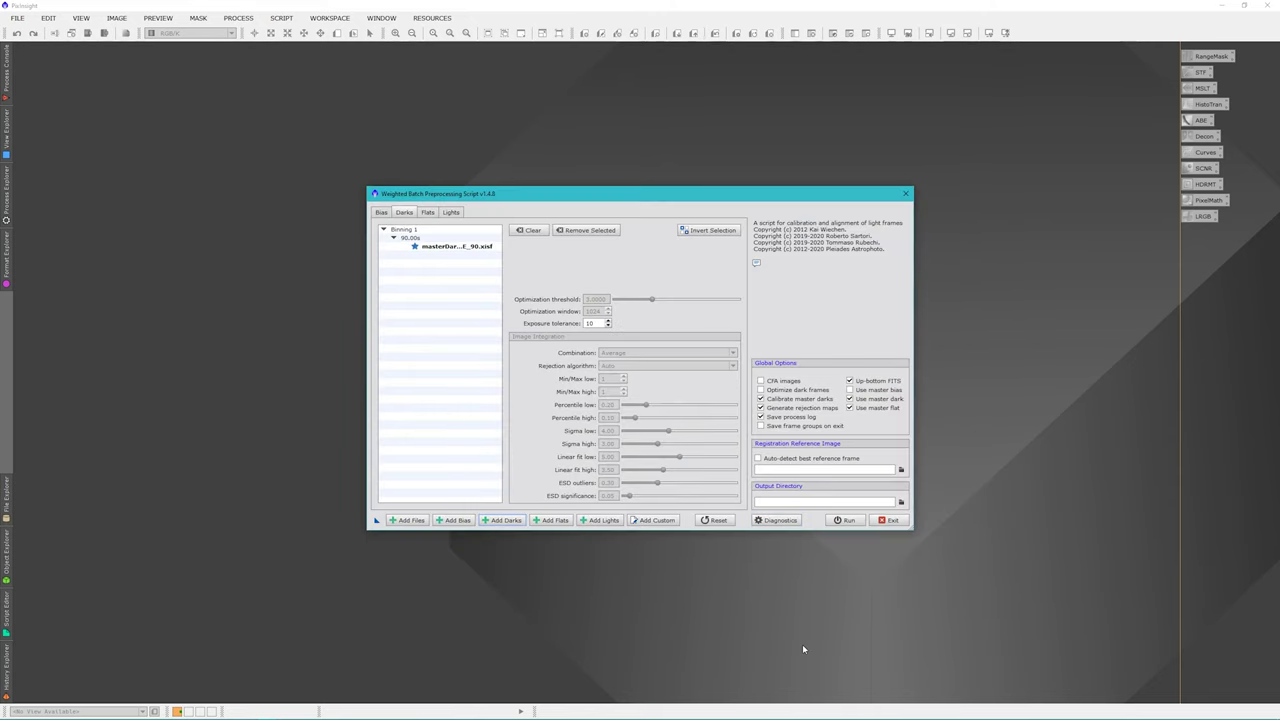
Step: Set luminance light frame 0093 from October 16 as the registration reference image
left_click(451, 213)
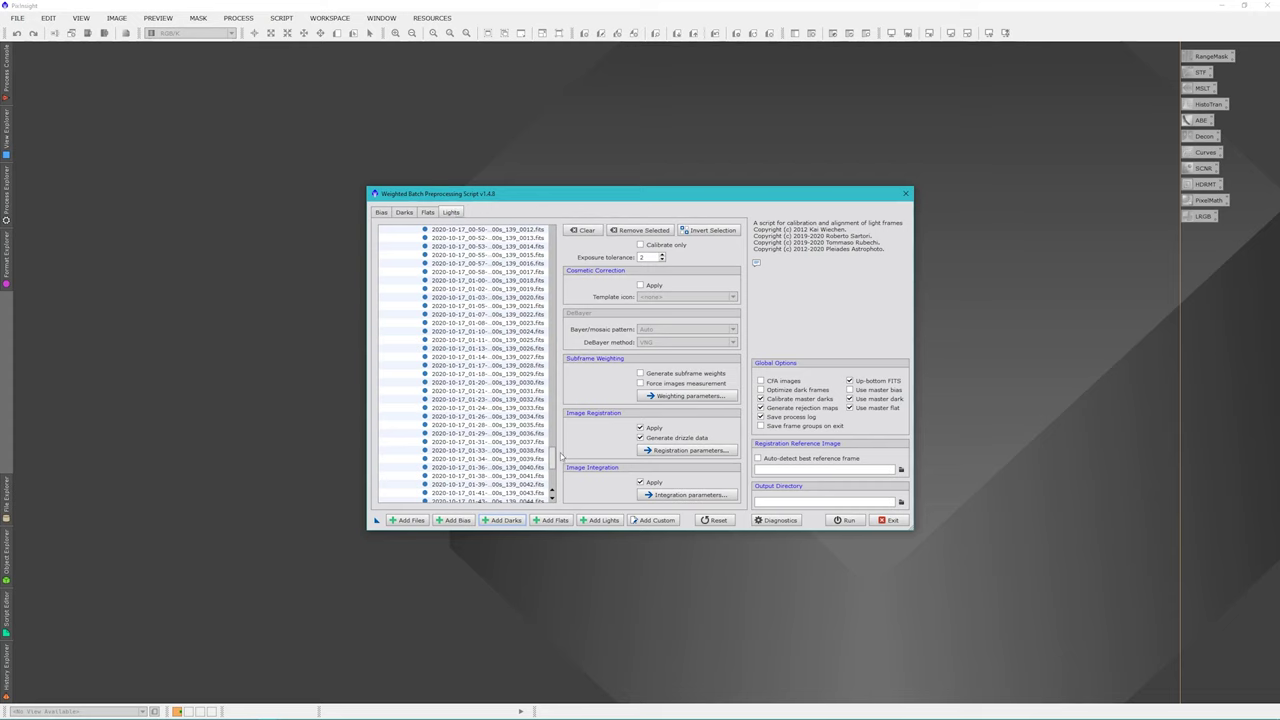
left_click_drag(558, 458, 554, 416)
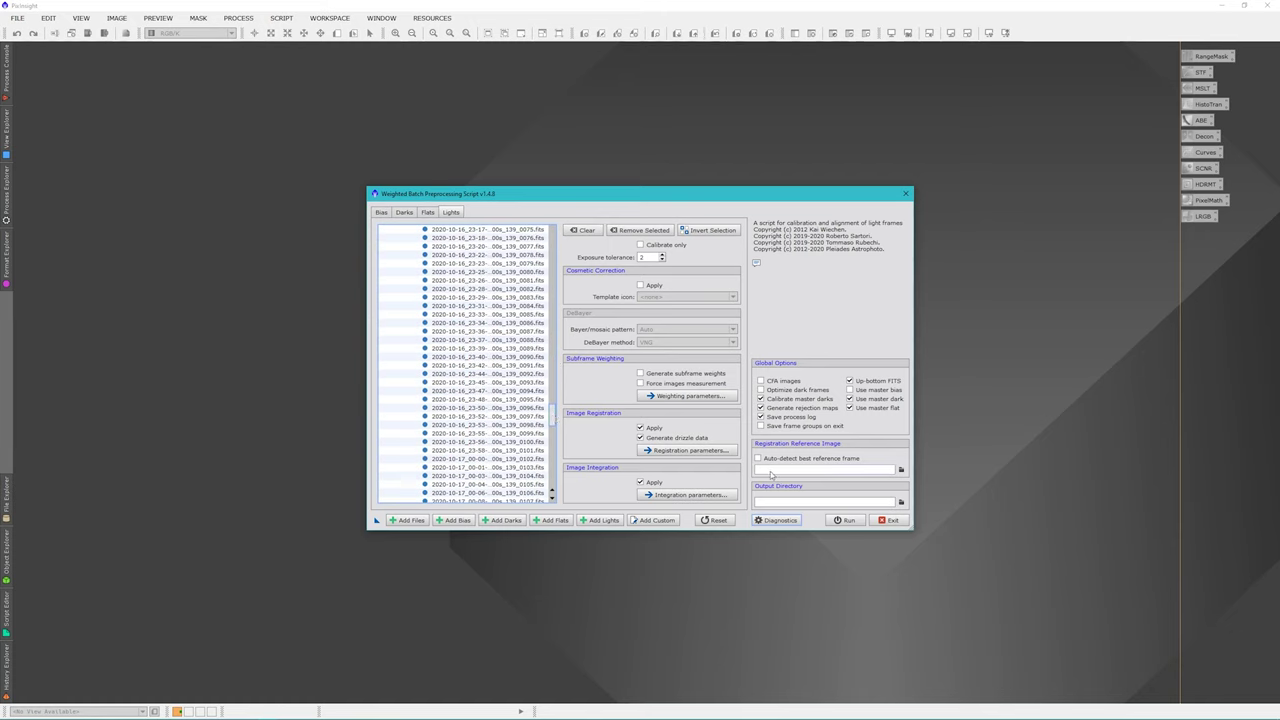
double_click(533, 383)
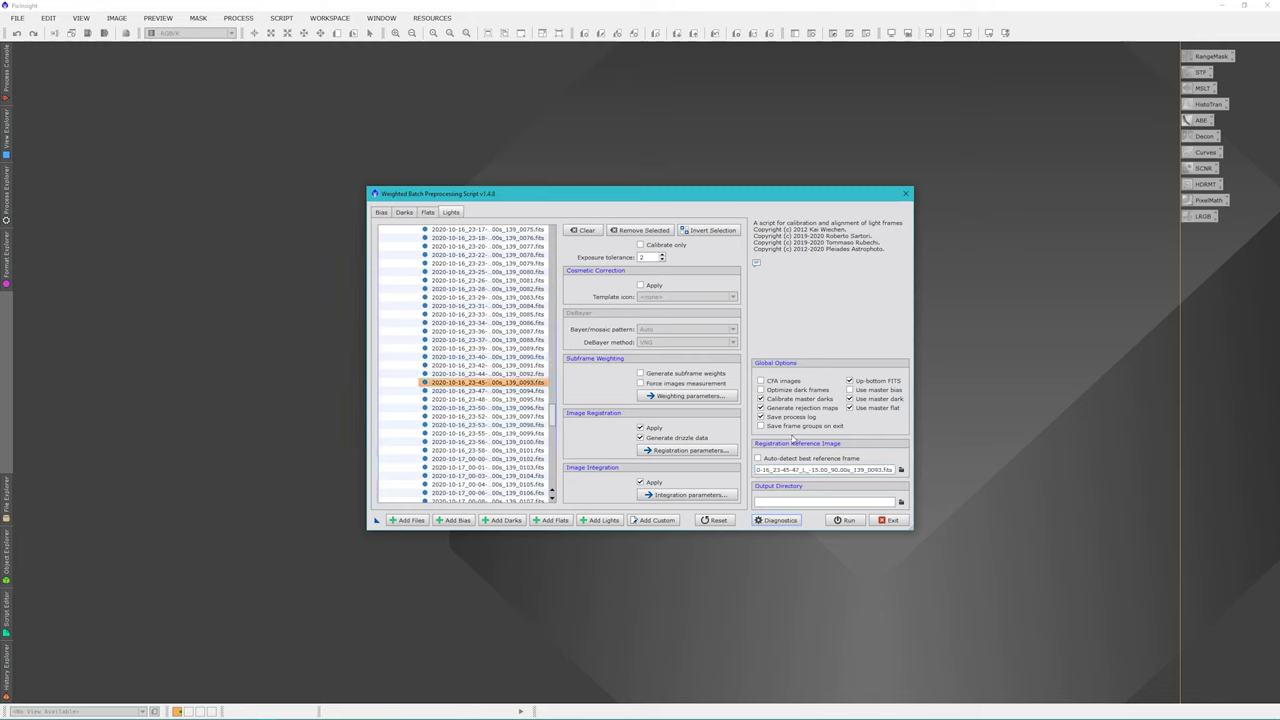
Step: Browse for the output directory and create a new folder for it inside the M 45 folder
left_click(901, 504)
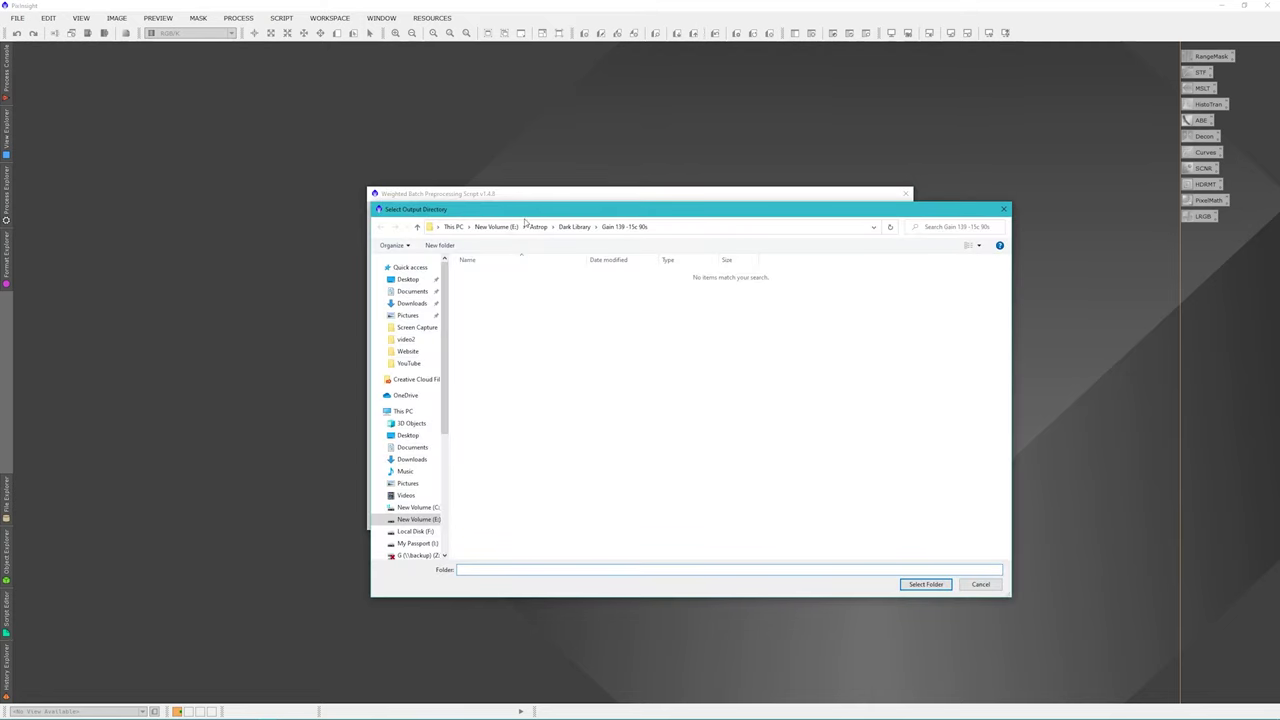
left_click(539, 227)
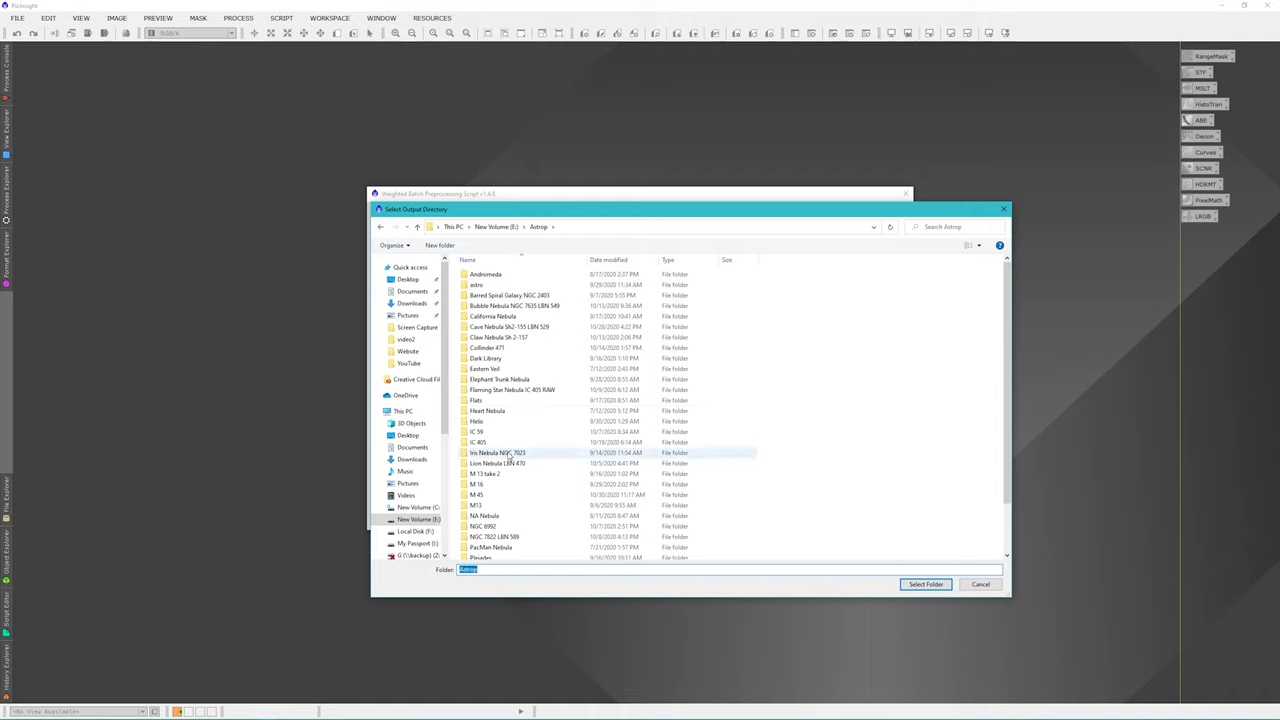
double_click(513, 497)
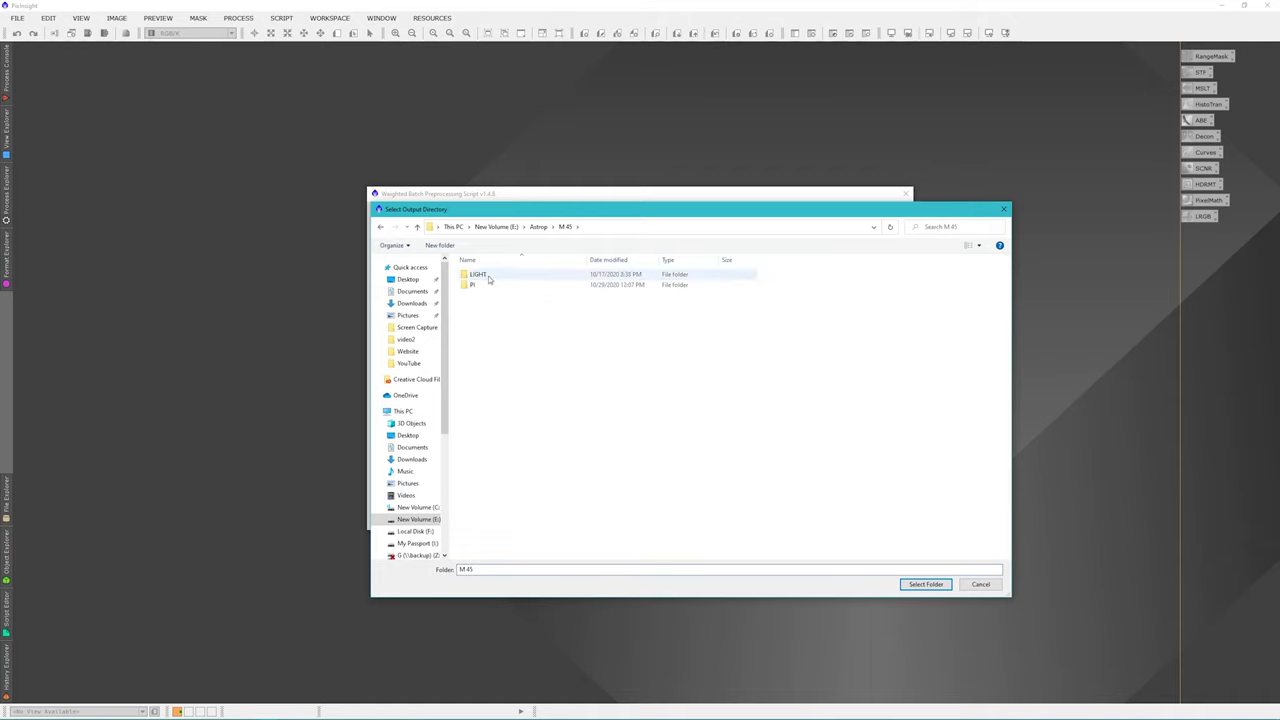
right_click(532, 336)
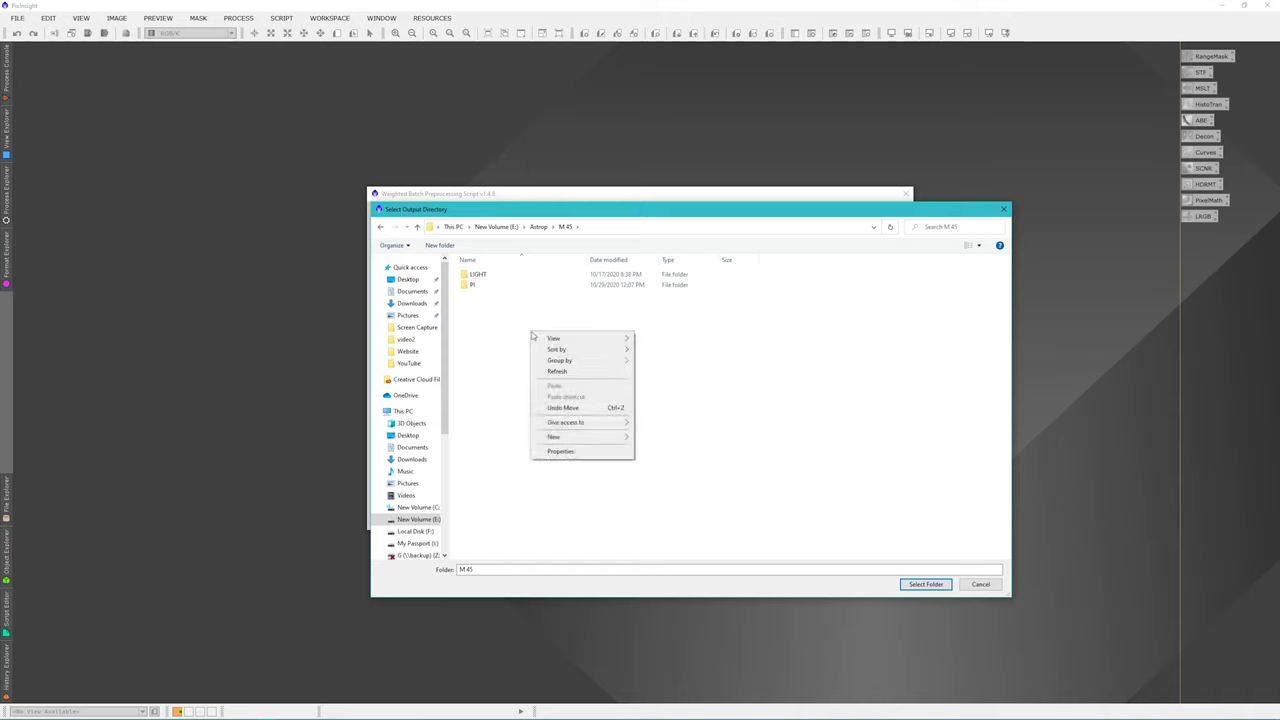
mouse_move(553, 437)
left_click(655, 440)
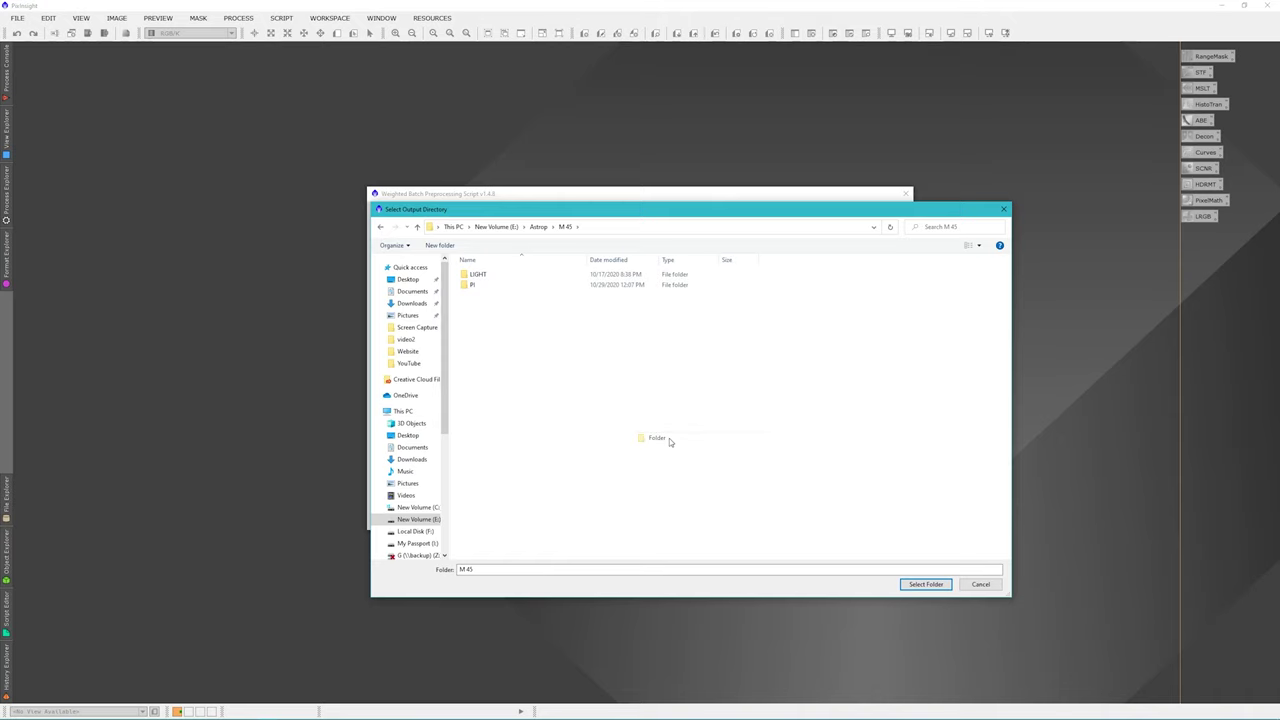
type("P")
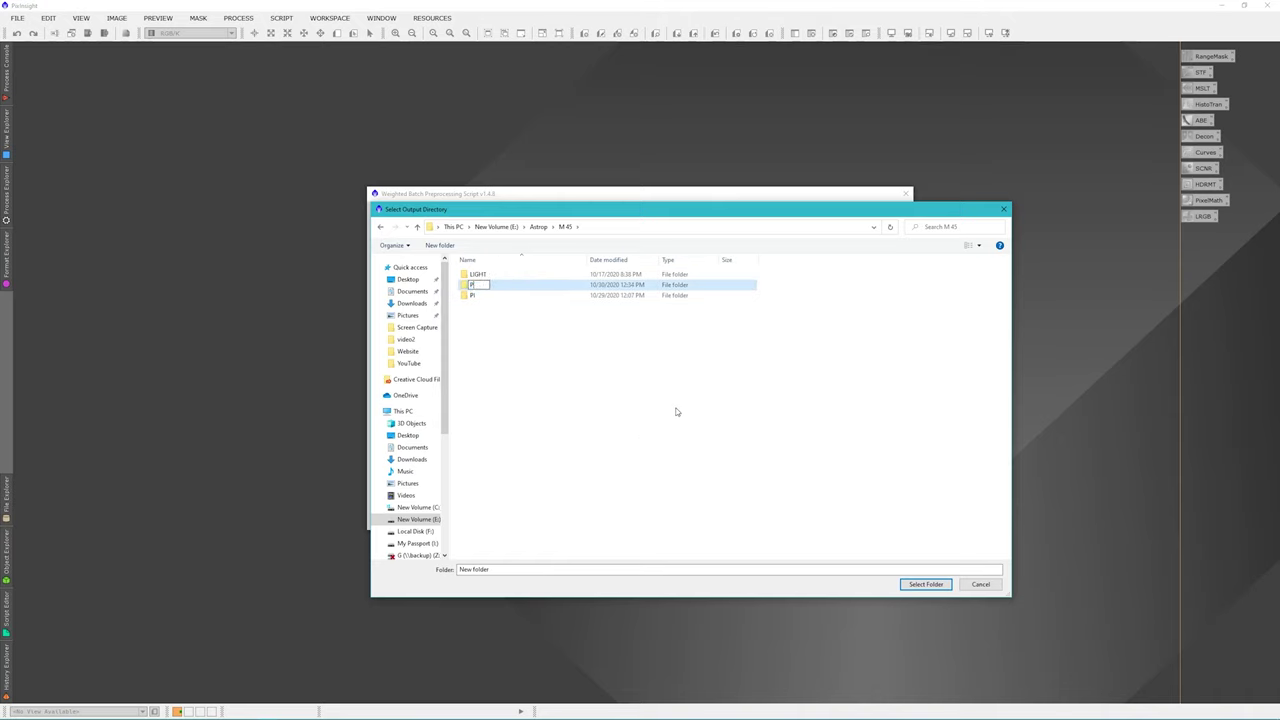
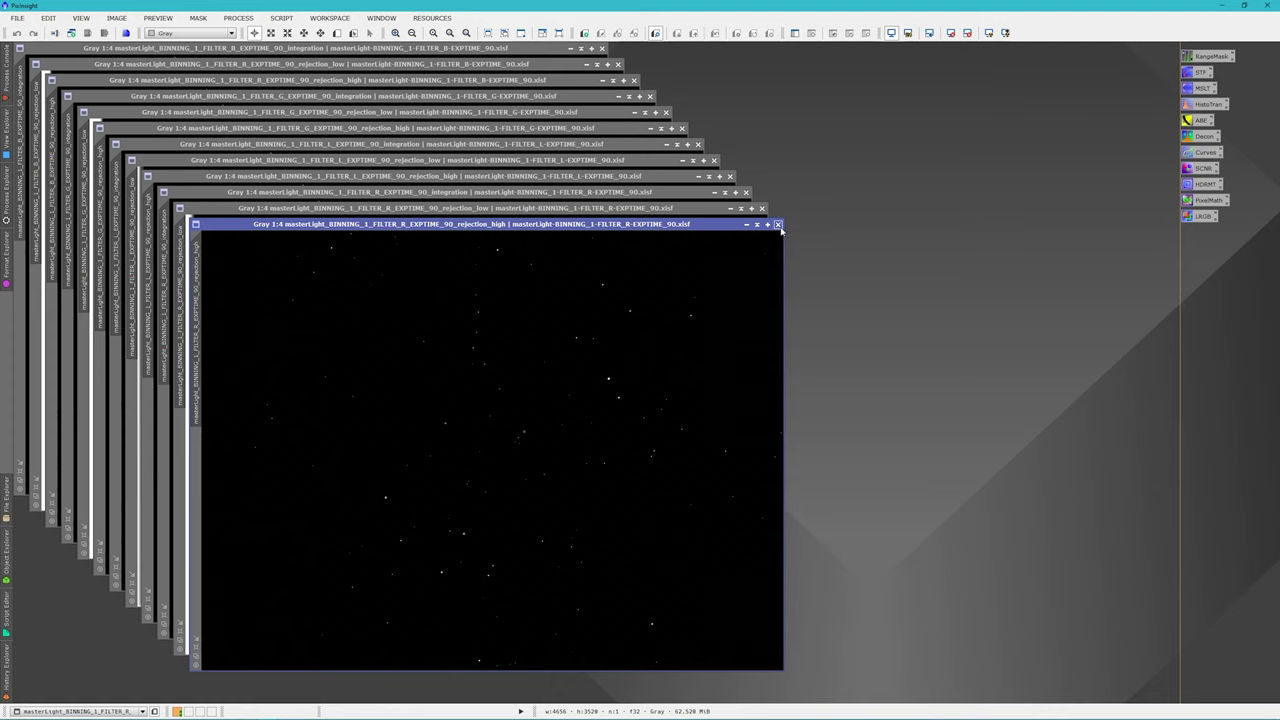
Step: Close the low and high rejection maps of the R, L, G and B master lights, keeping the four integration images open
left_click(778, 224)
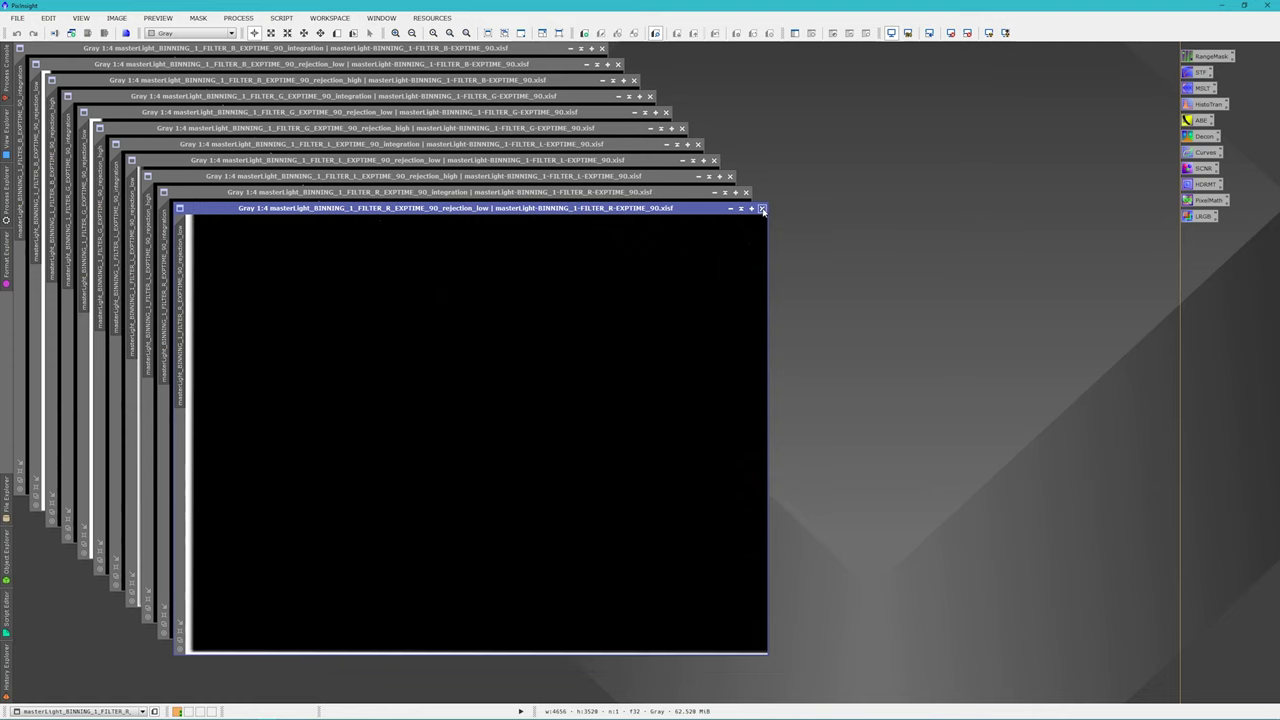
left_click(762, 210)
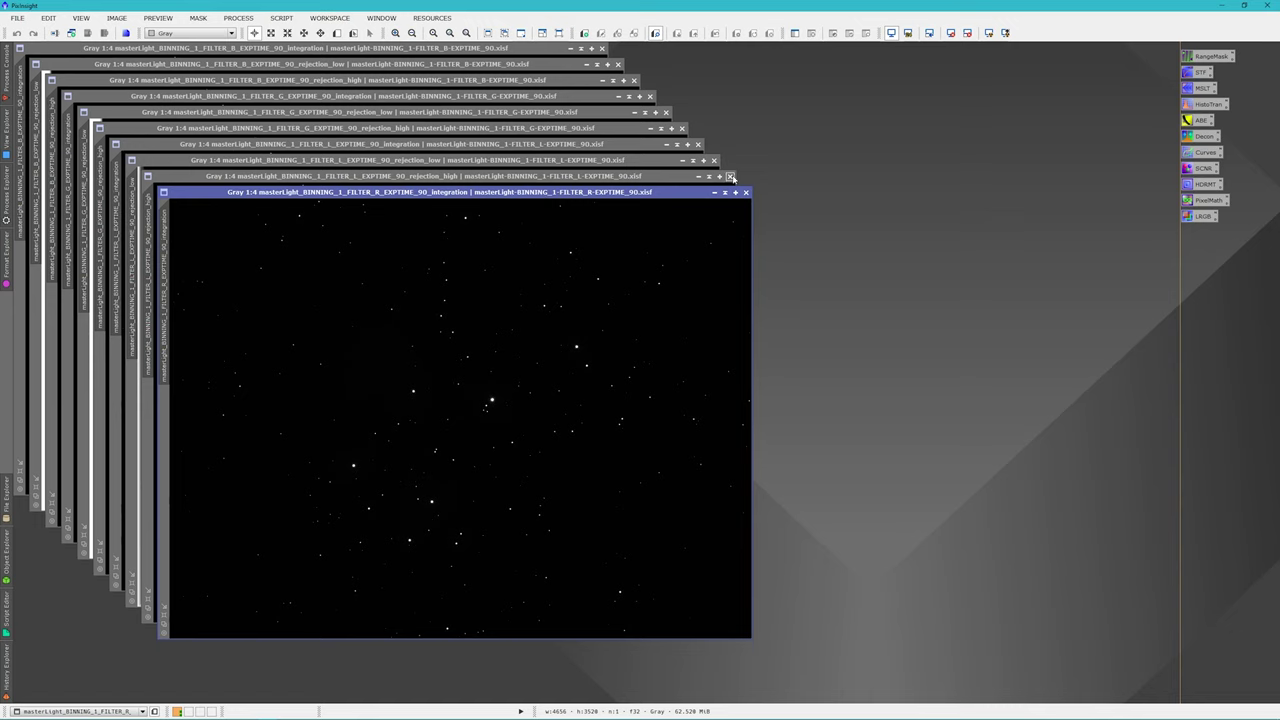
left_click(731, 177)
left_click(714, 161)
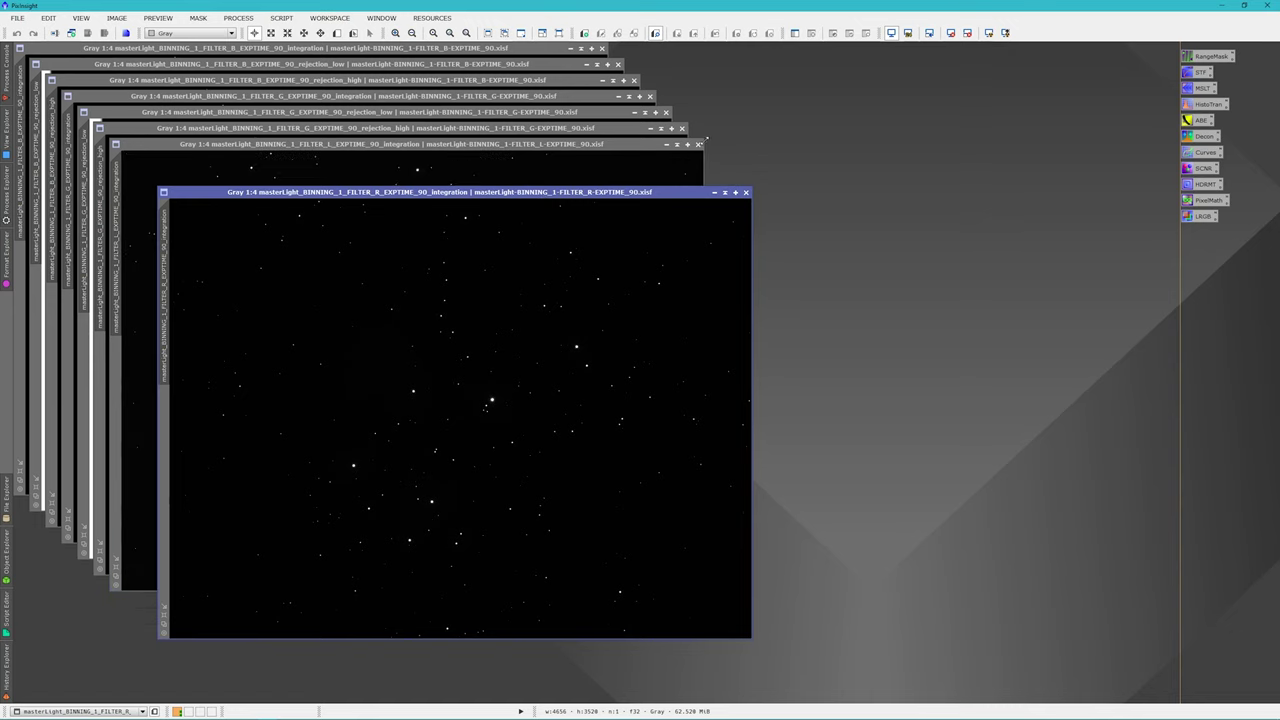
left_click(681, 128)
left_click(667, 113)
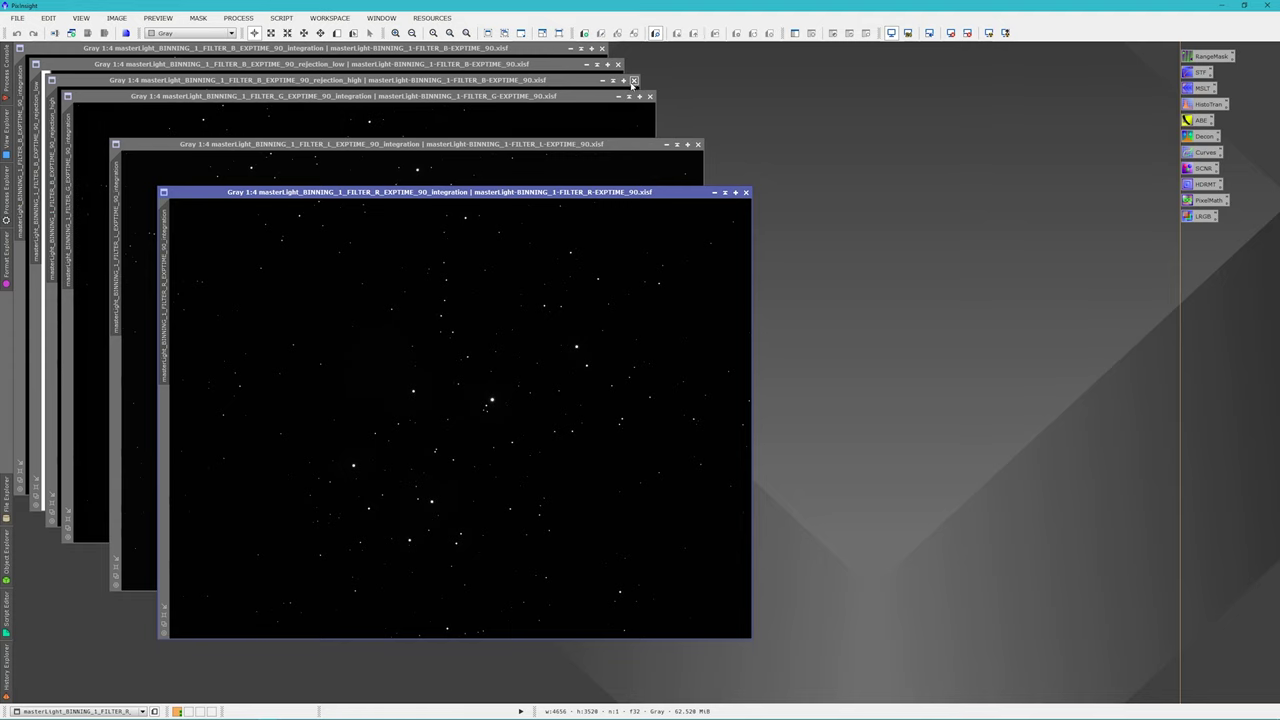
left_click(634, 82)
left_click(618, 65)
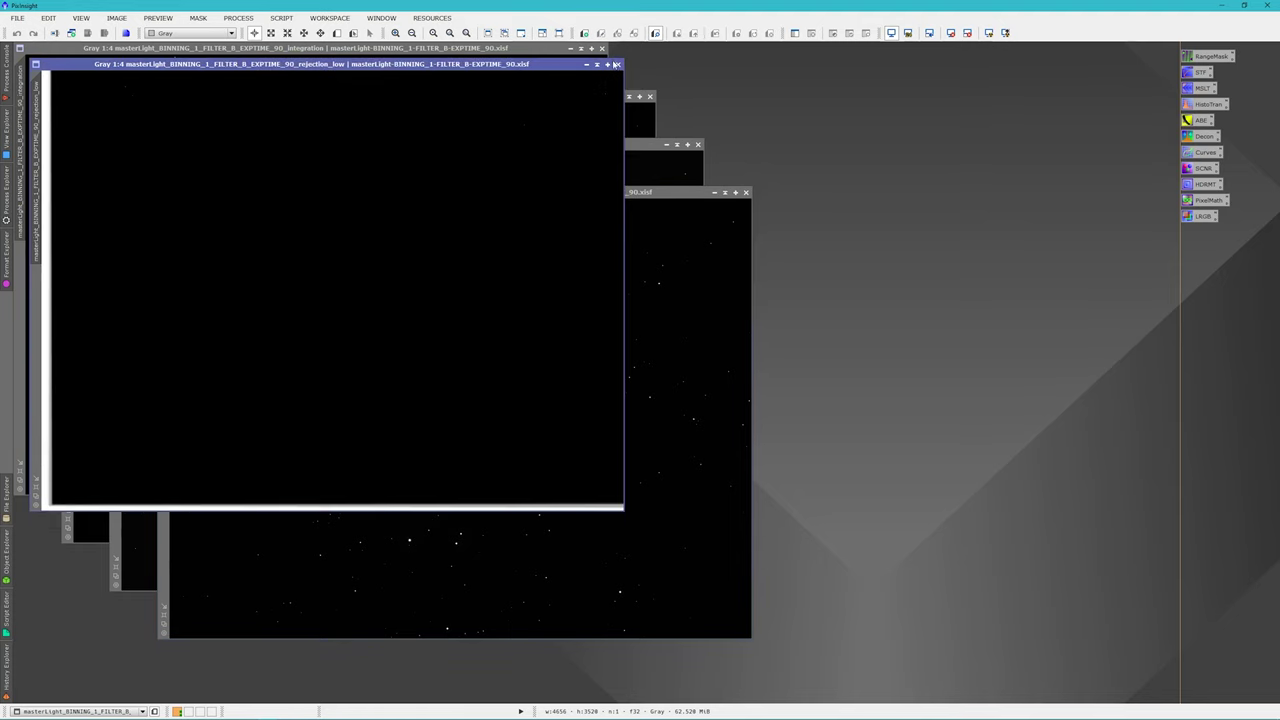
left_click(618, 65)
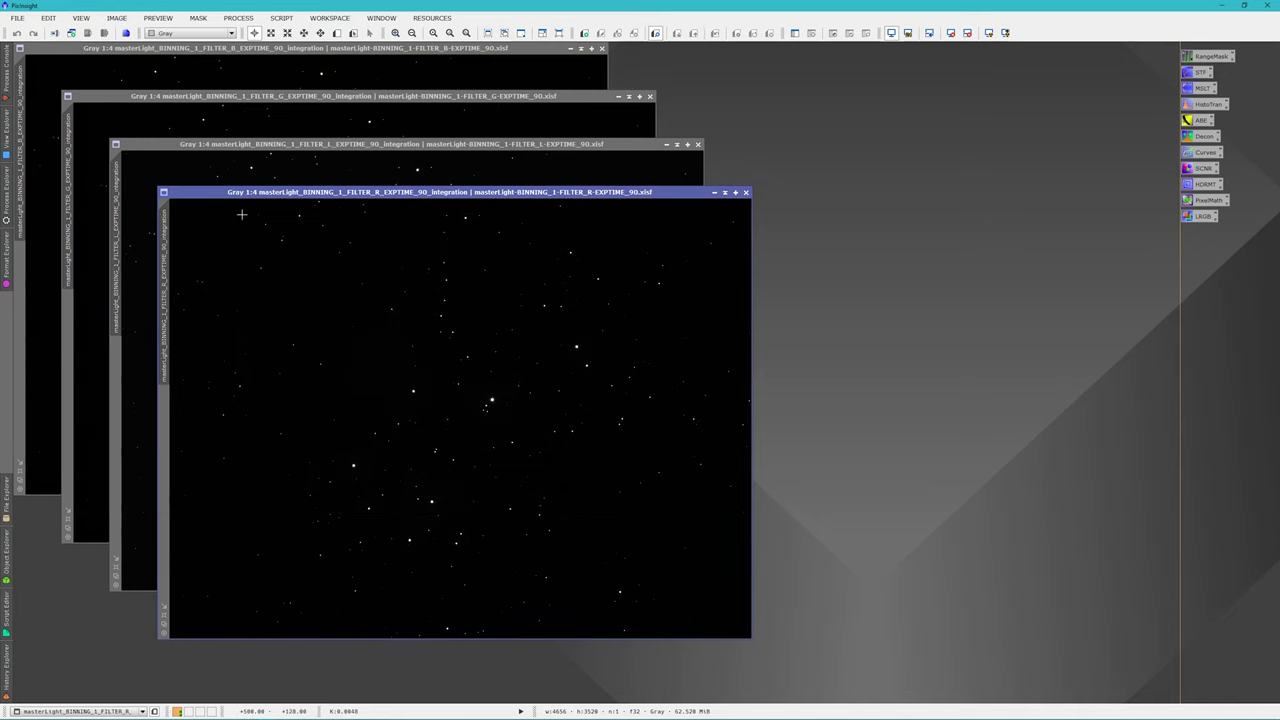
Step: Auto-stretch the R, L, G and B master lights on screen with ScreenTransferFunction
double_click(1199, 73)
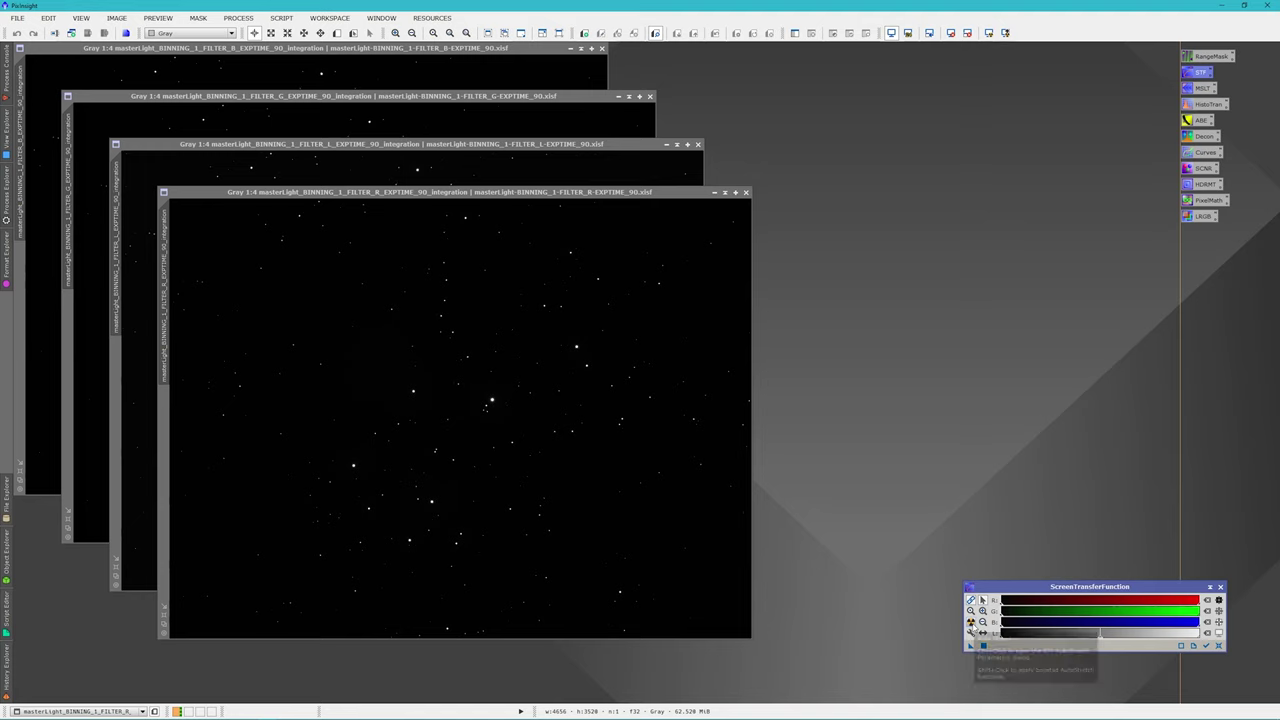
left_click(970, 622)
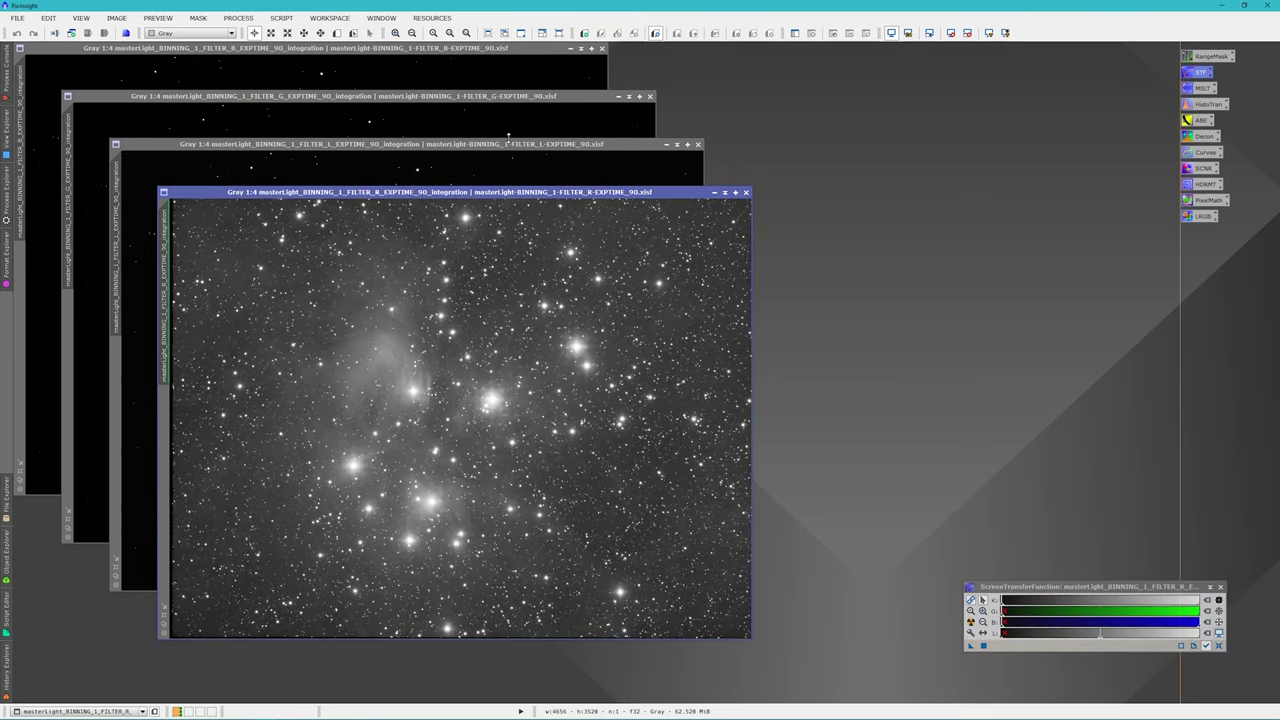
left_click(508, 148)
left_click(971, 622)
left_click(430, 96)
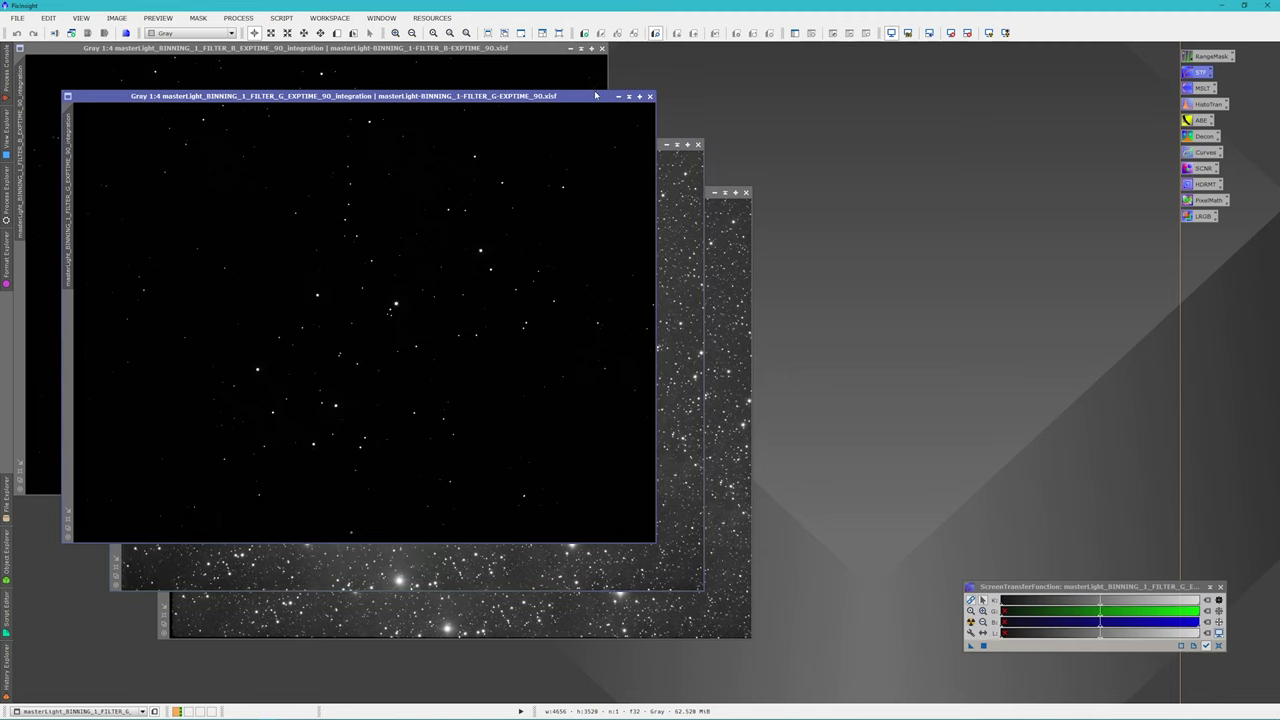
left_click(971, 622)
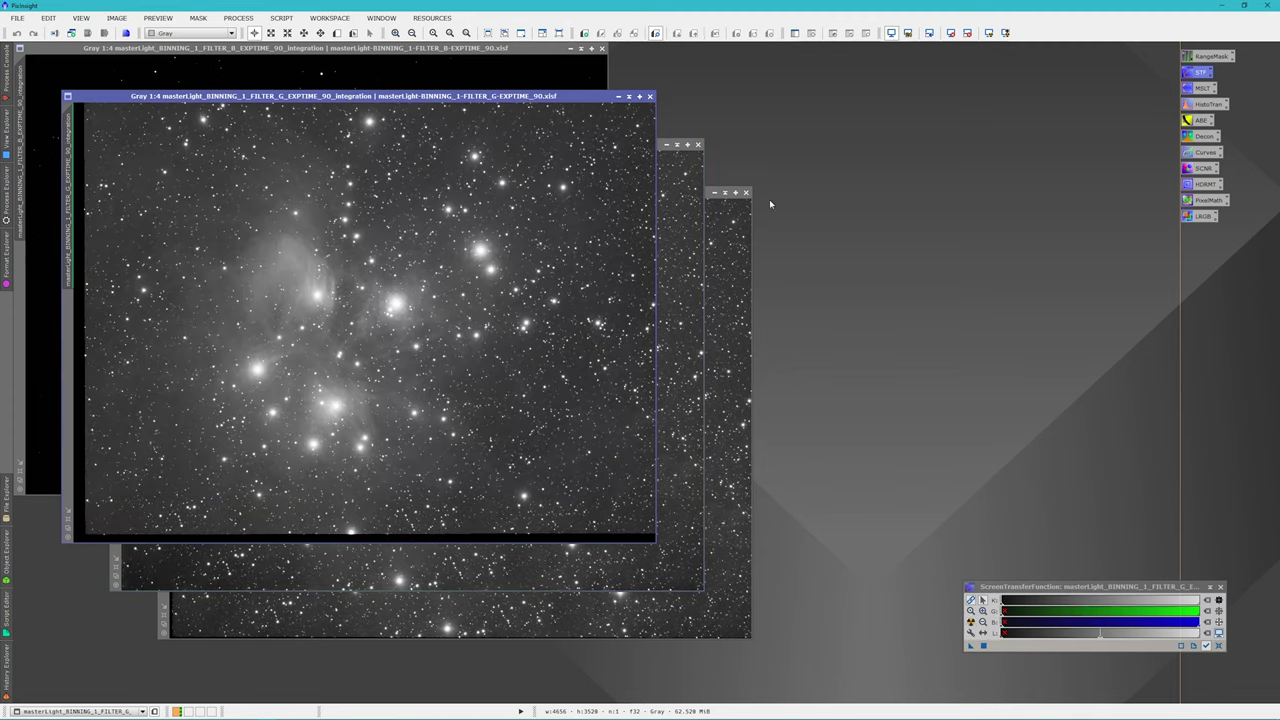
left_click(534, 47)
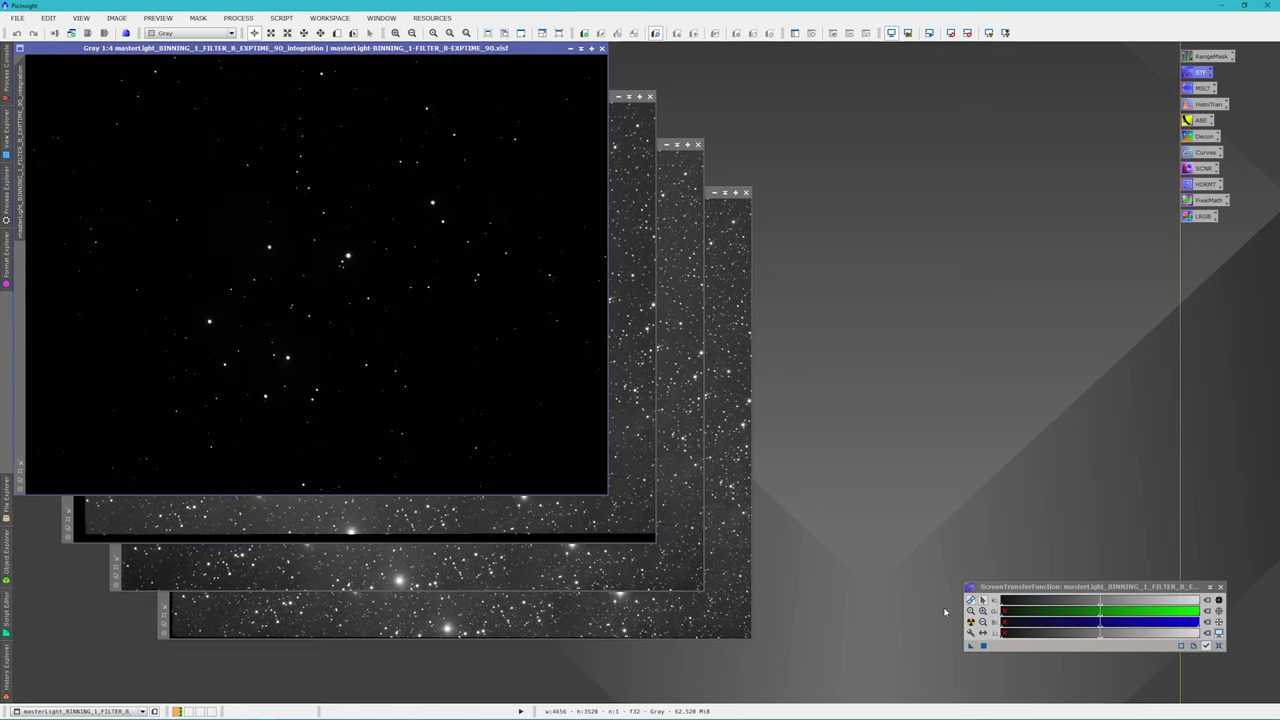
left_click(971, 622)
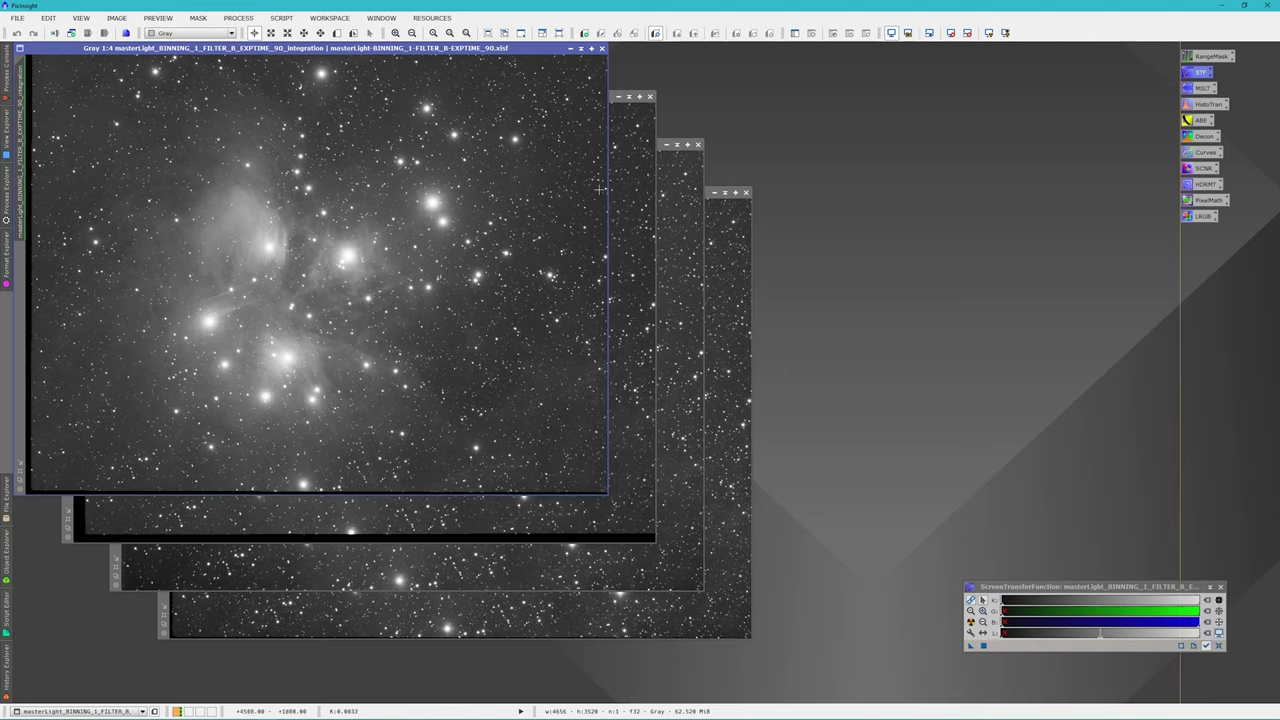
Step: Define a DynamicCrop area of about 4504 × 3348 pixels on the G master that excludes its black borders
left_click(612, 100)
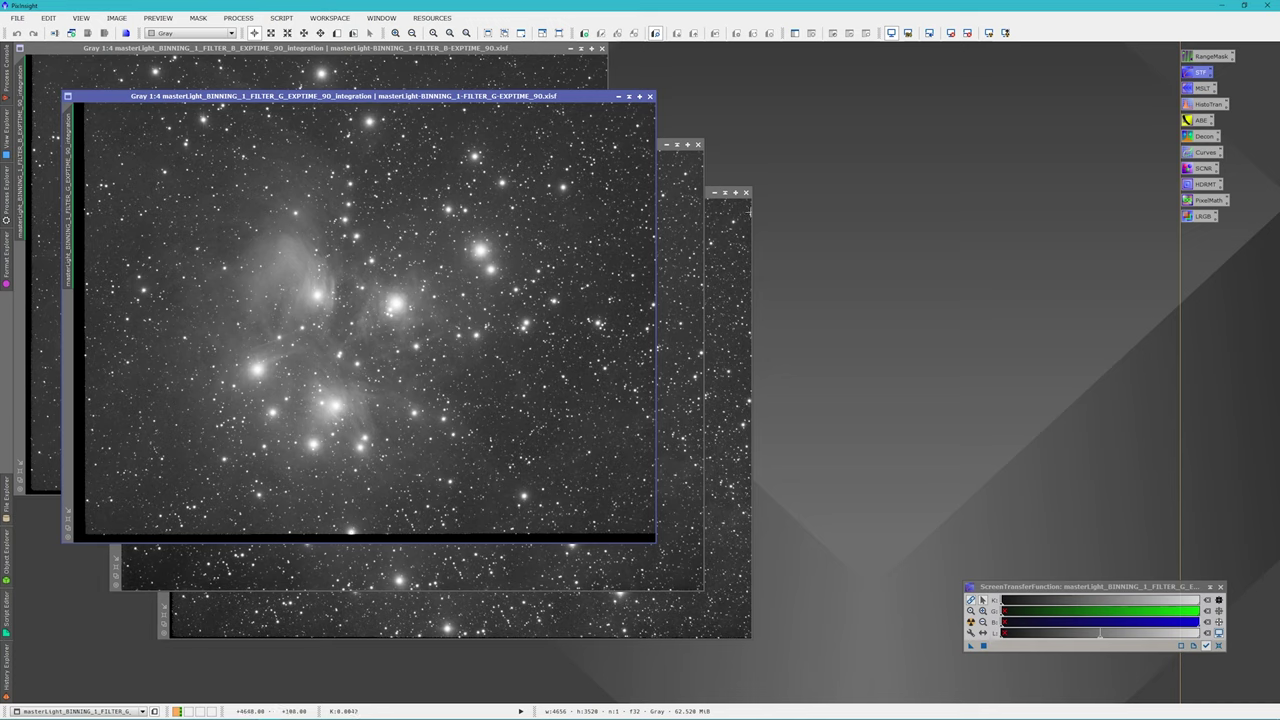
left_click(605, 578)
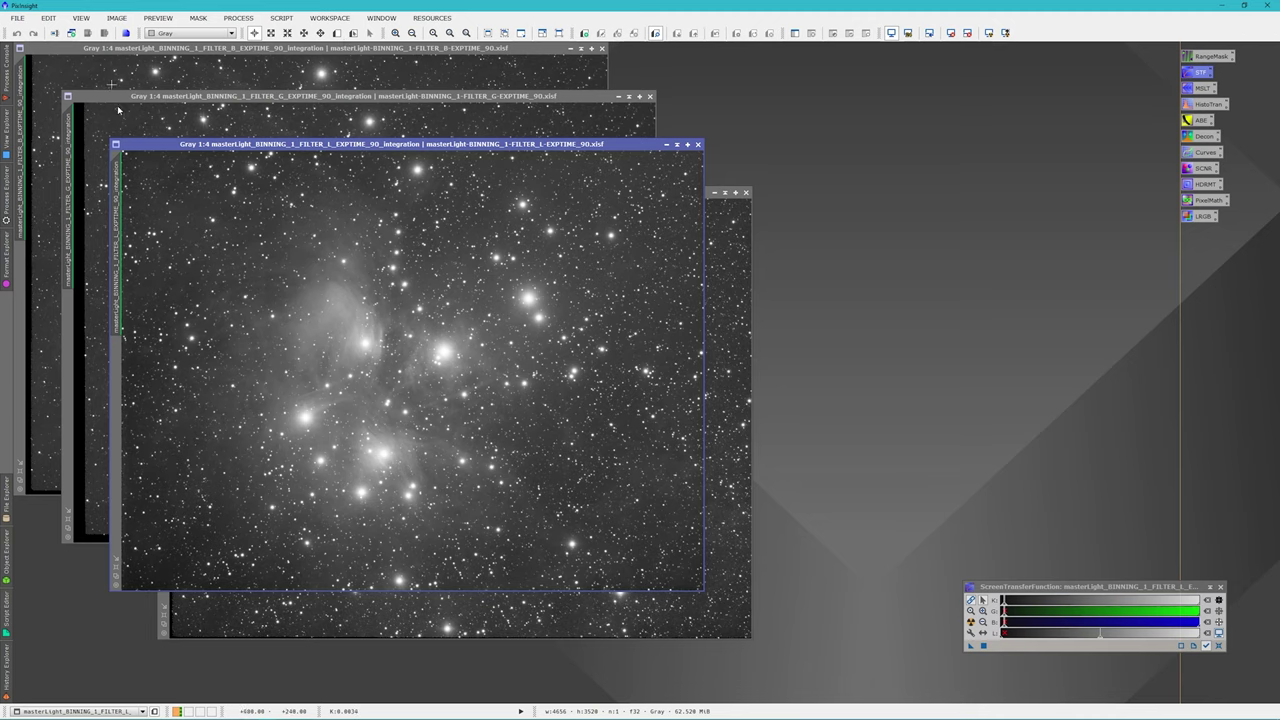
left_click(218, 97)
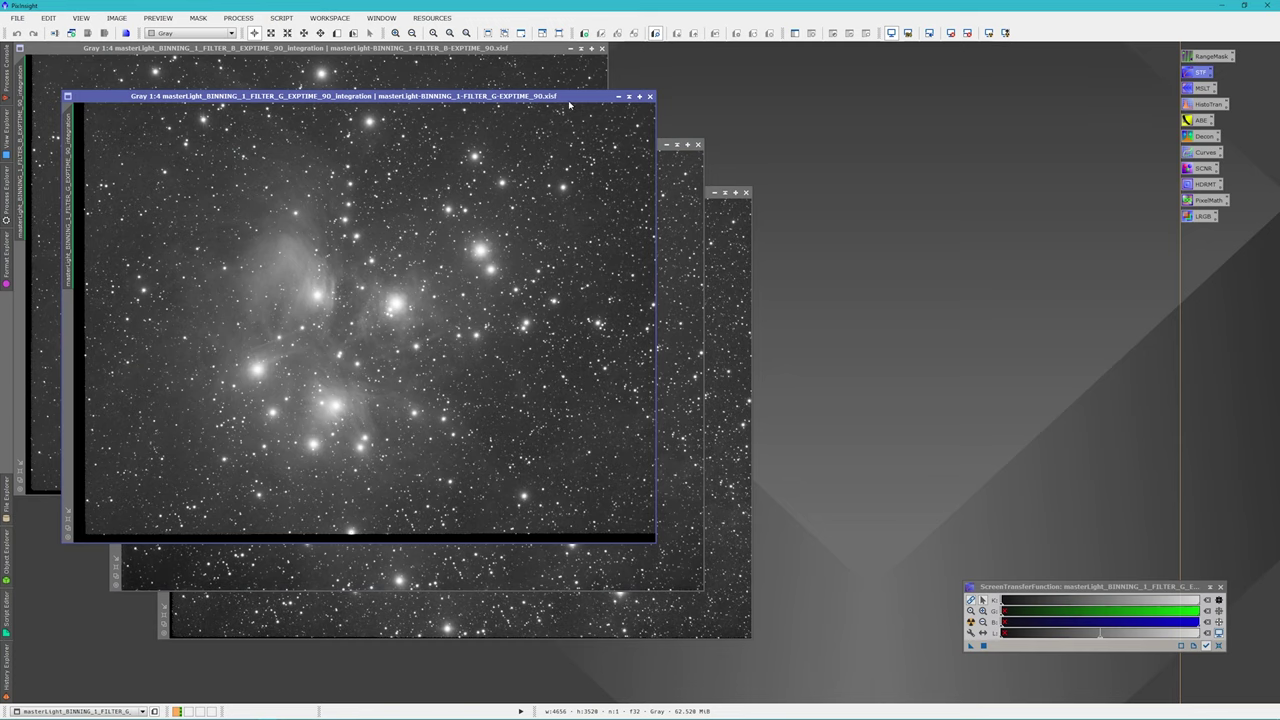
left_click(238, 18)
mouse_move(252, 34)
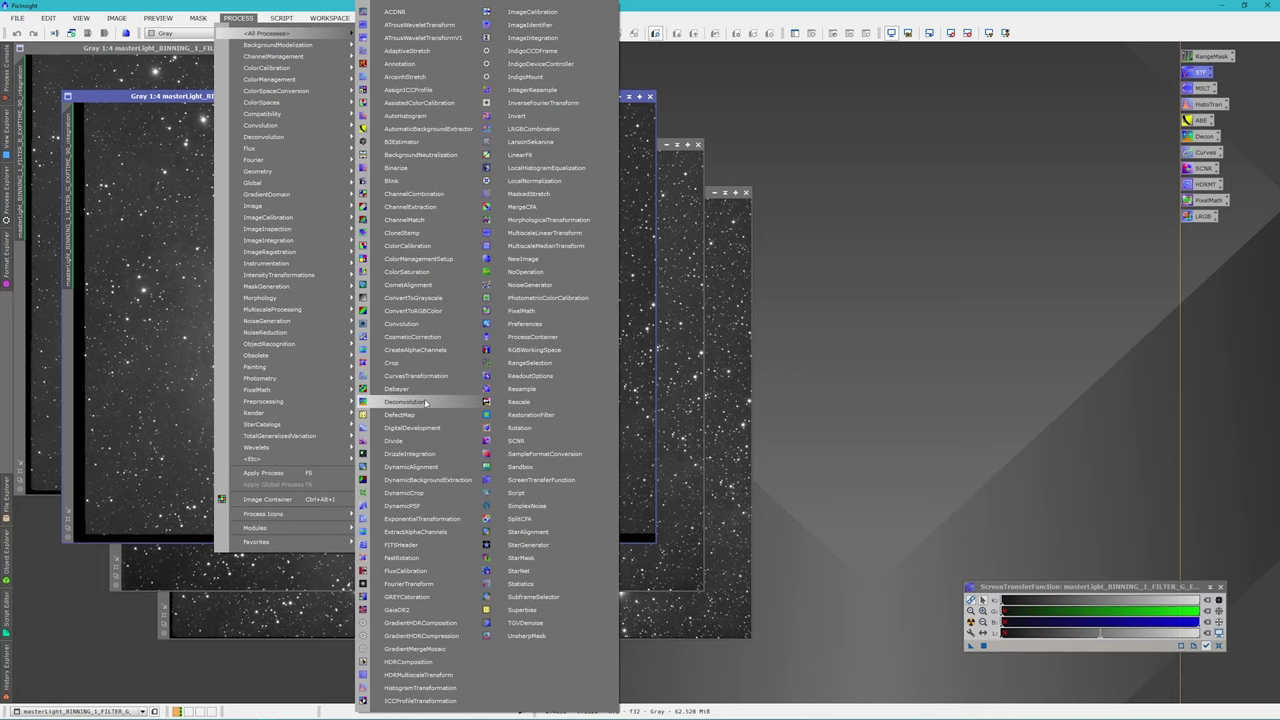
left_click(404, 493)
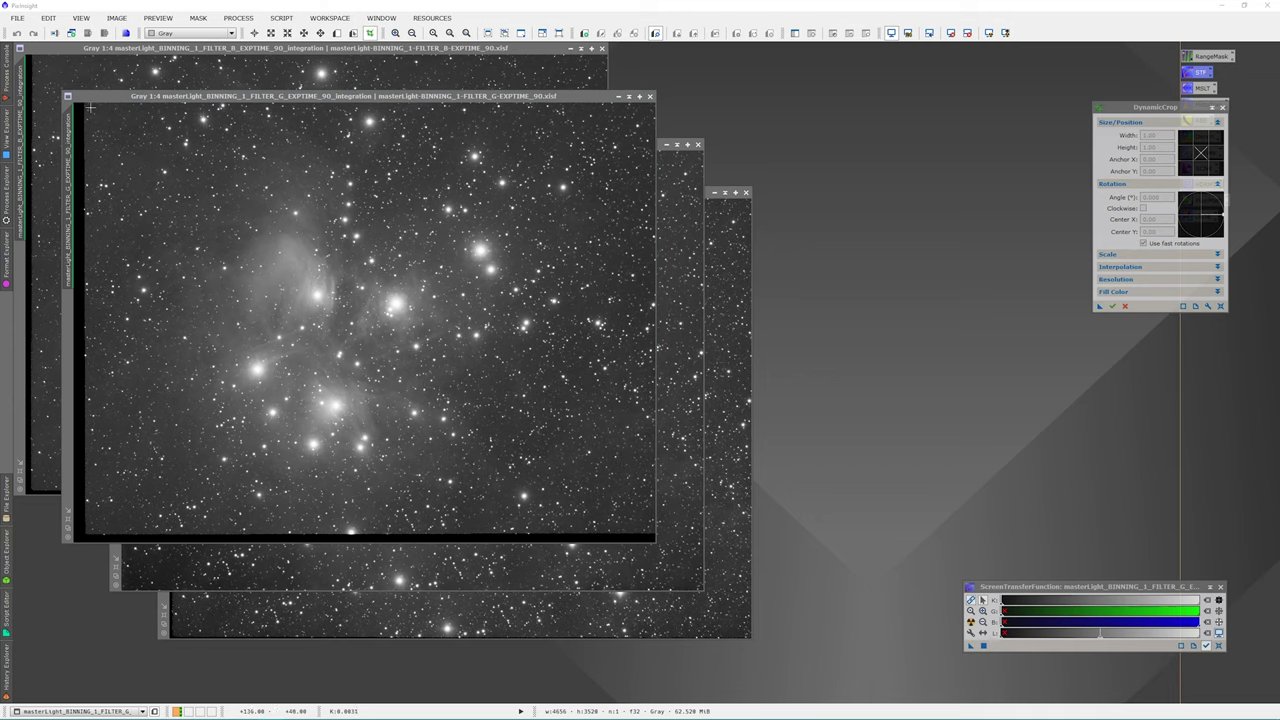
left_click_drag(88, 104, 652, 528)
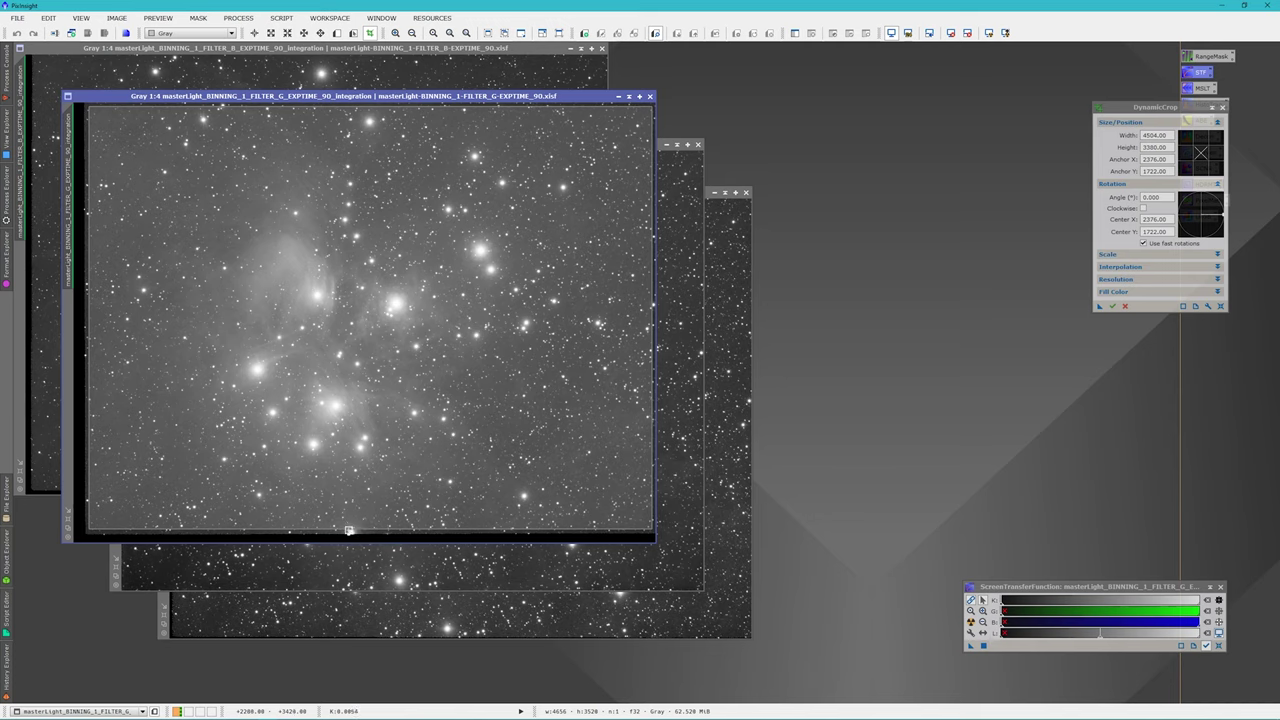
left_click_drag(397, 529, 405, 523)
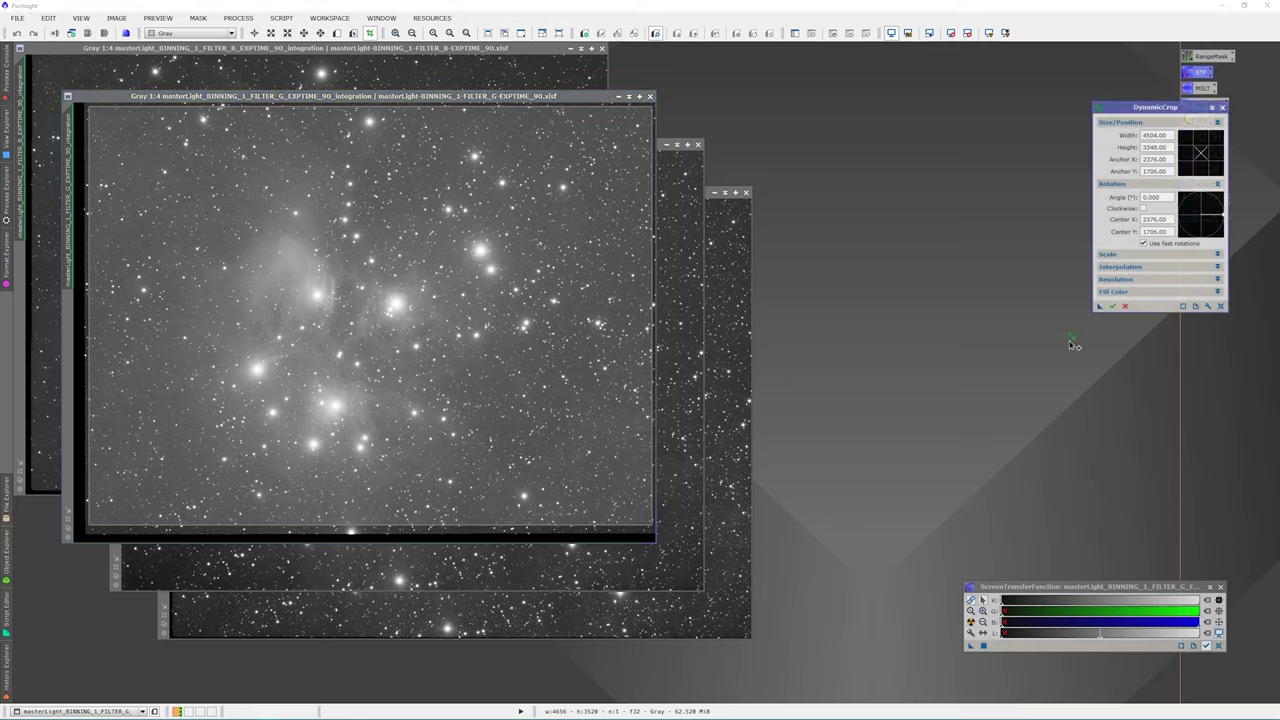
Step: Apply the same crop to the R, L, B and G masters and close DynamicCrop
left_click(724, 615)
key("Return")
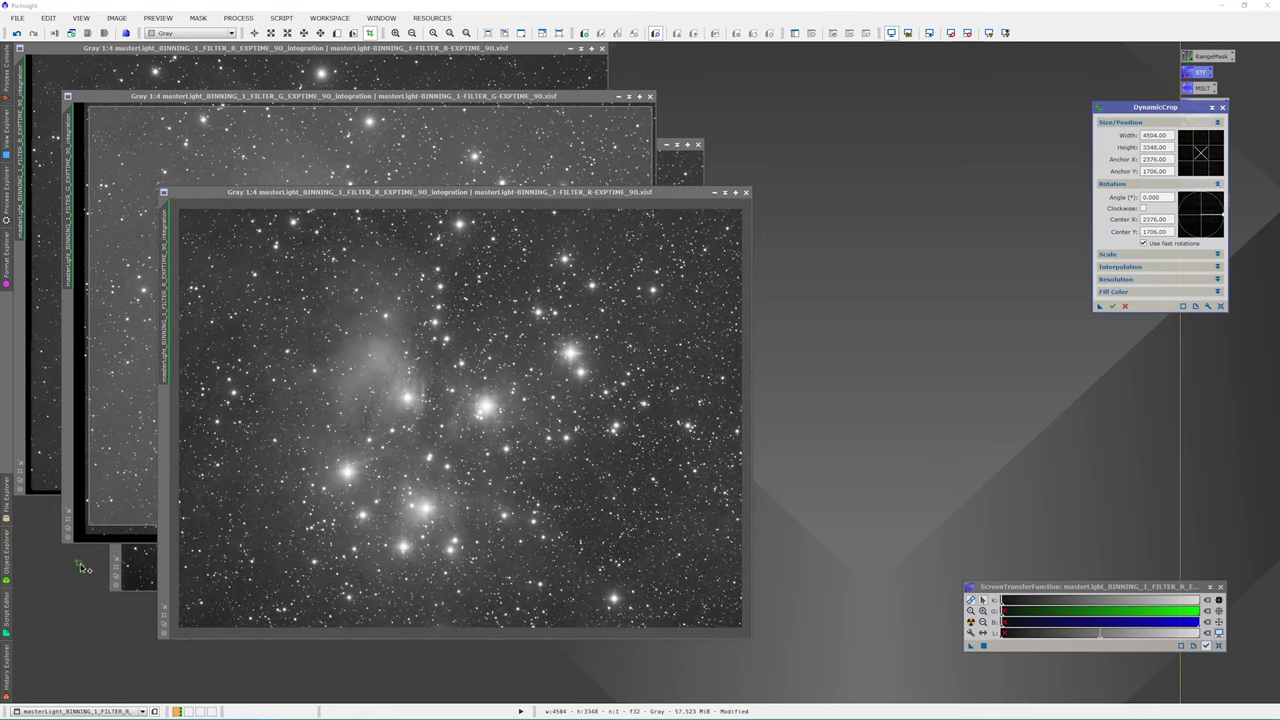
left_click(144, 571)
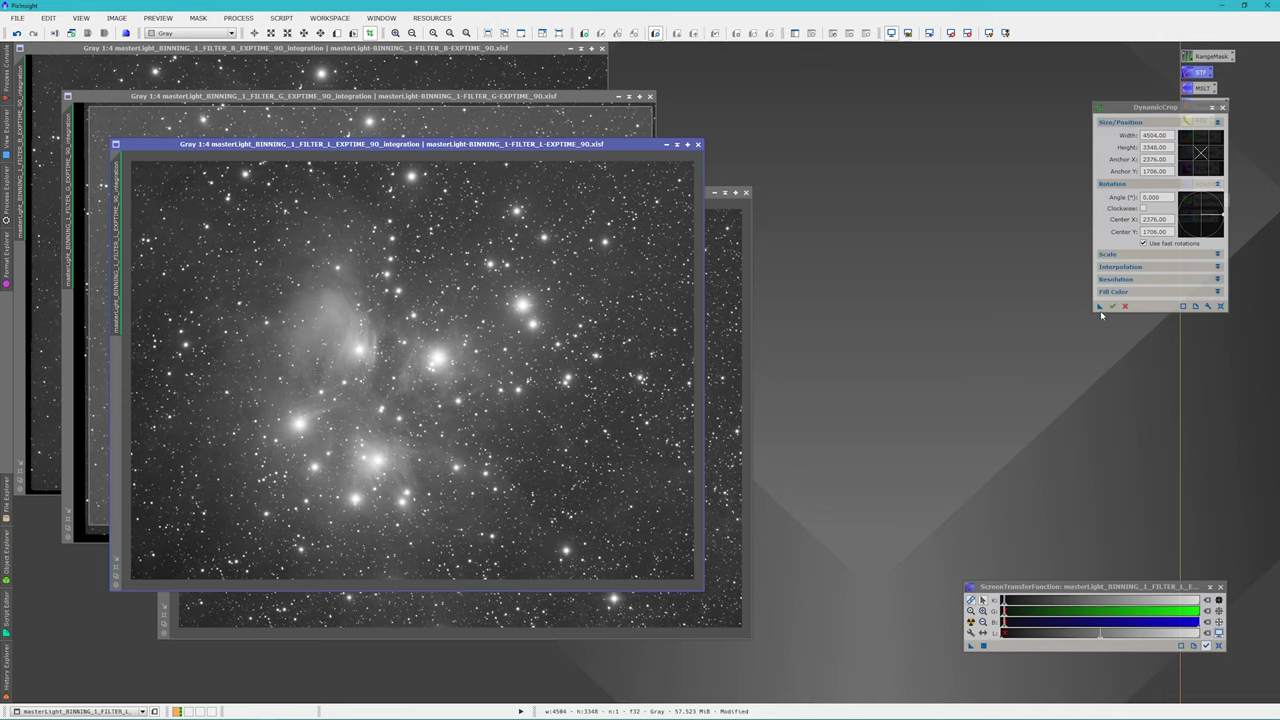
left_click(355, 77)
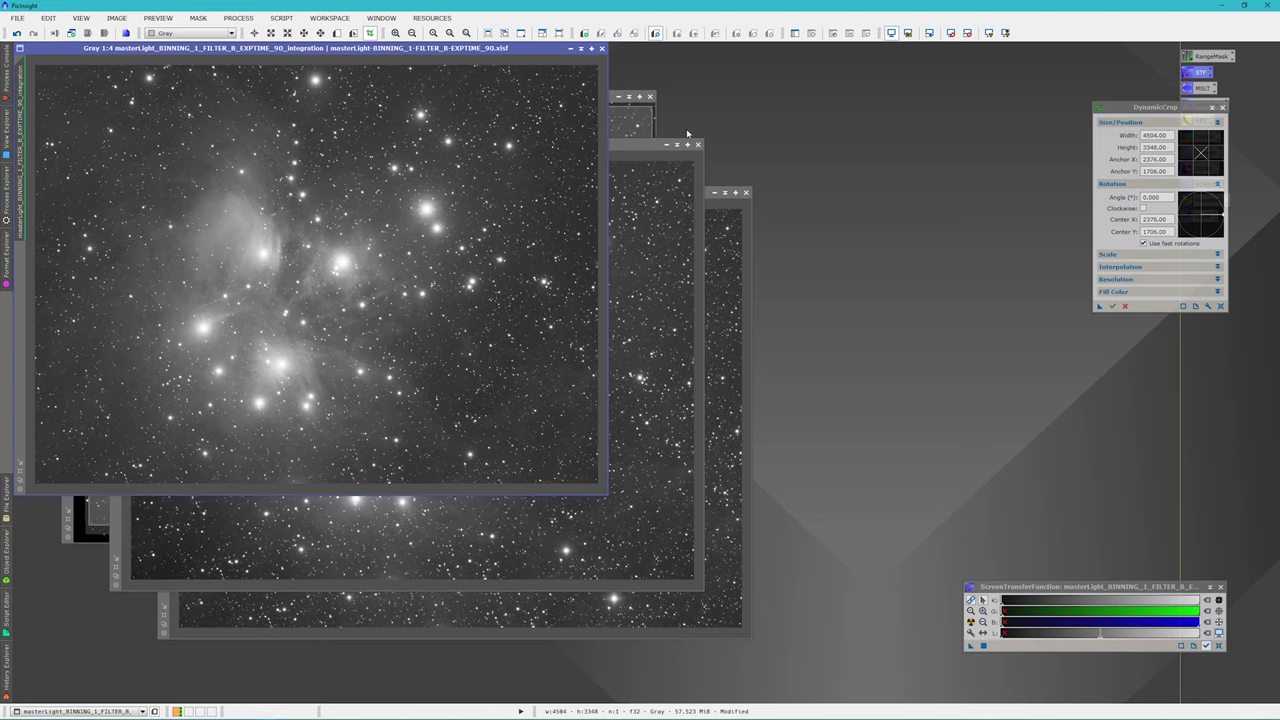
left_click(1113, 307)
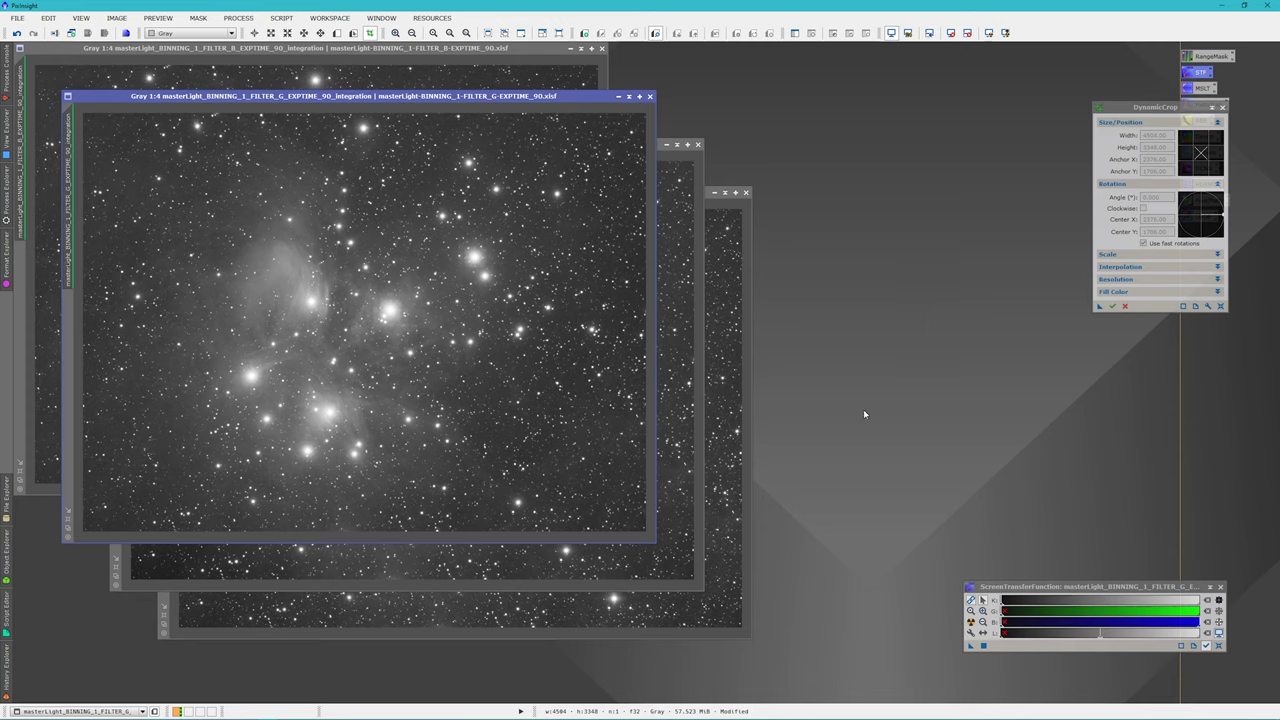
left_click_drag(1150, 107, 1047, 156)
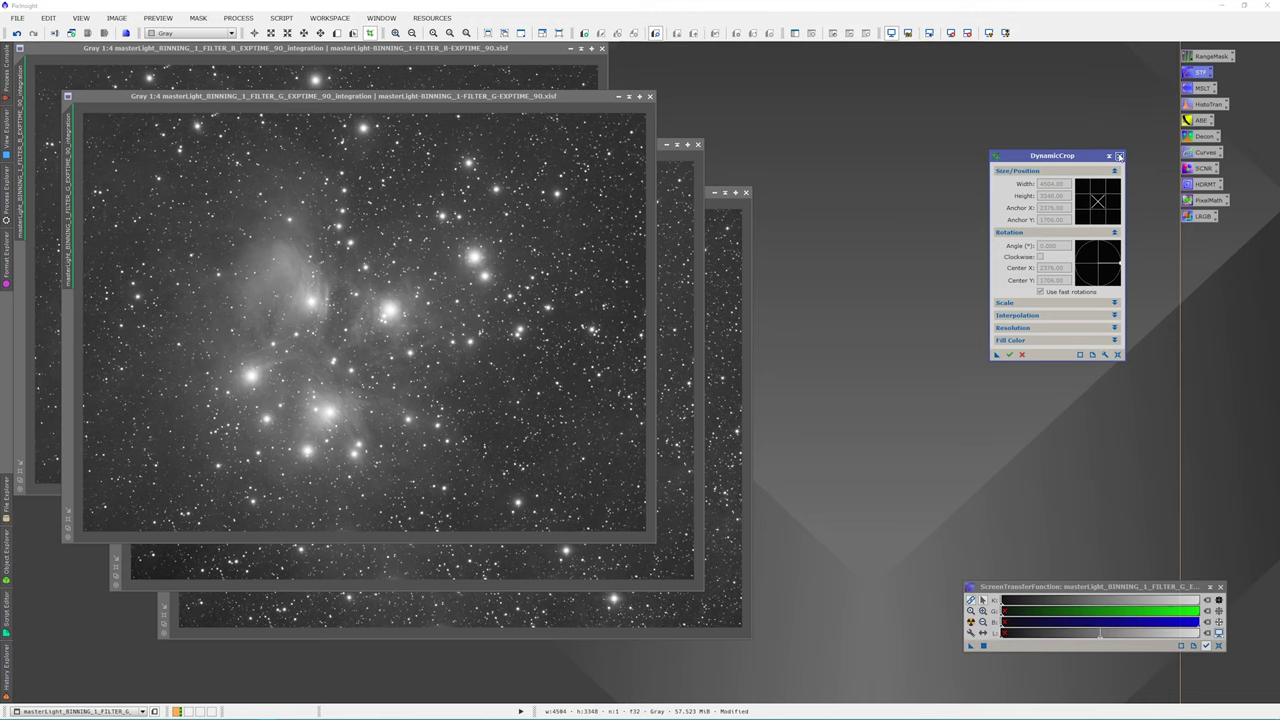
left_click(1120, 157)
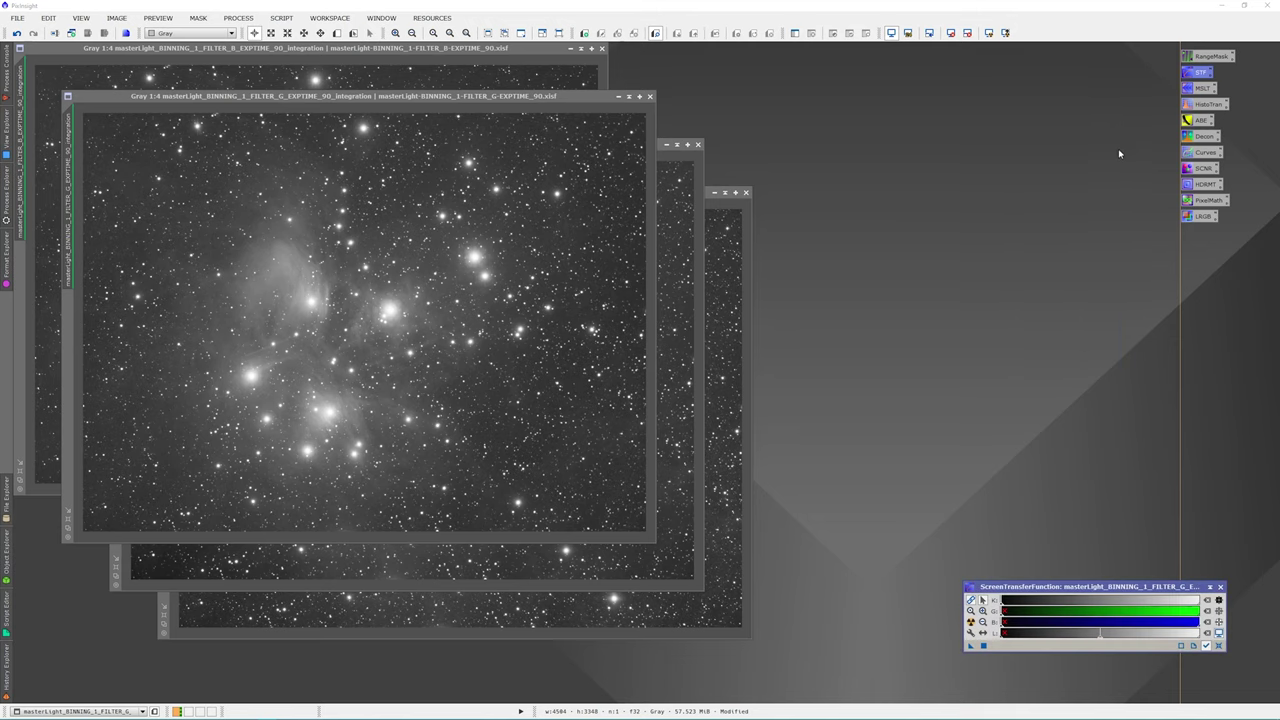
Step: Run AutomaticBackgroundExtractor on the G master with Subtraction as the target image correction
double_click(1196, 120)
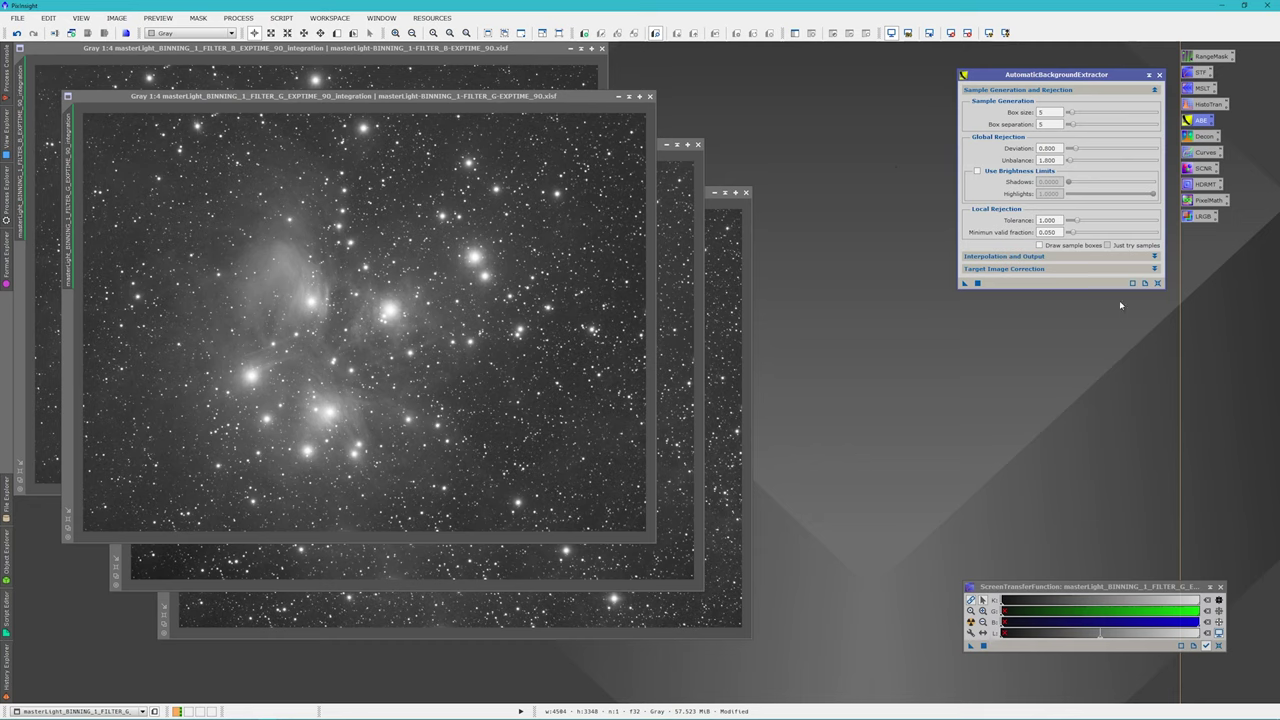
left_click(1155, 269)
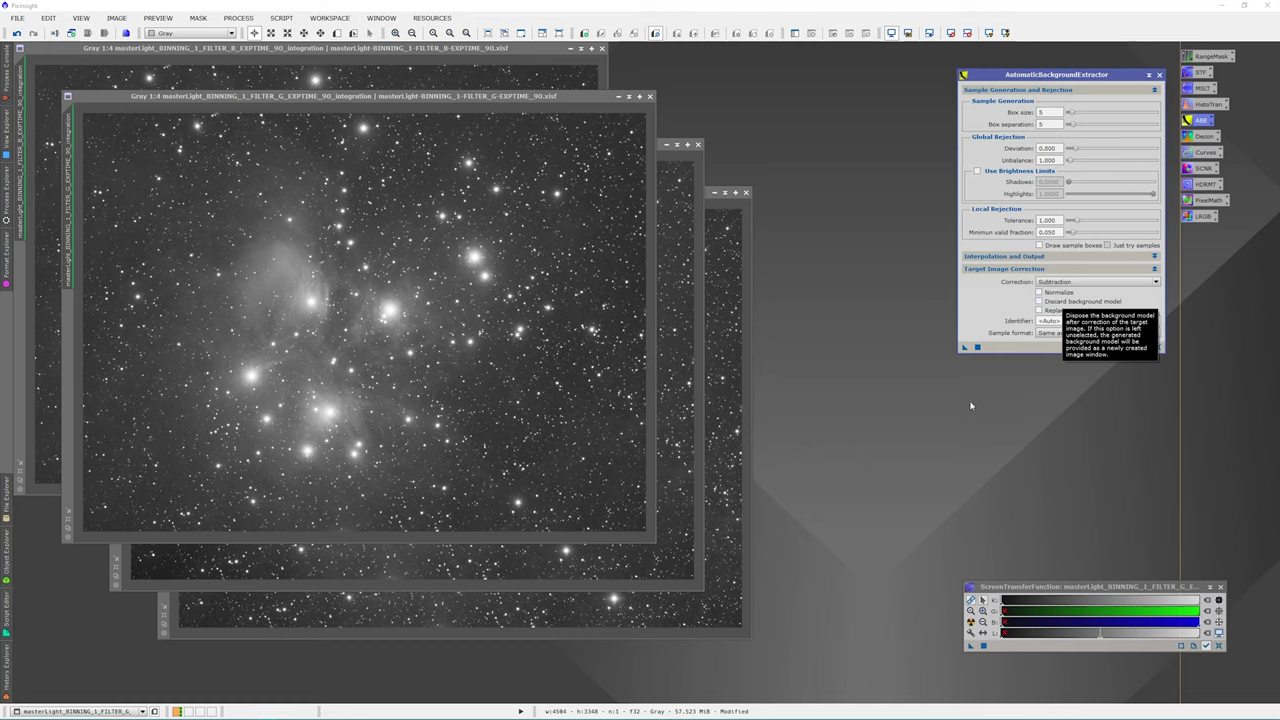
left_click_drag(965, 348, 479, 266)
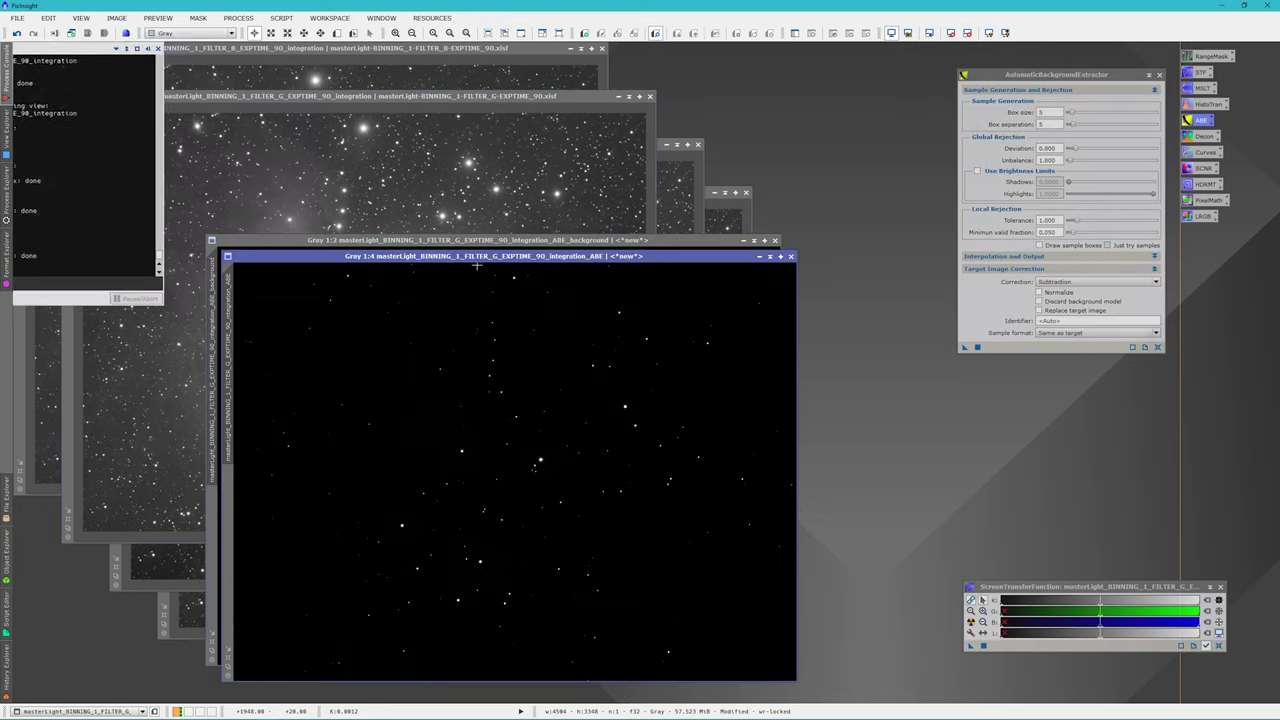
Step: Auto-stretch the extracted G background model to inspect its gradient, and close the model without keeping it
left_click_drag(538, 257, 620, 268)
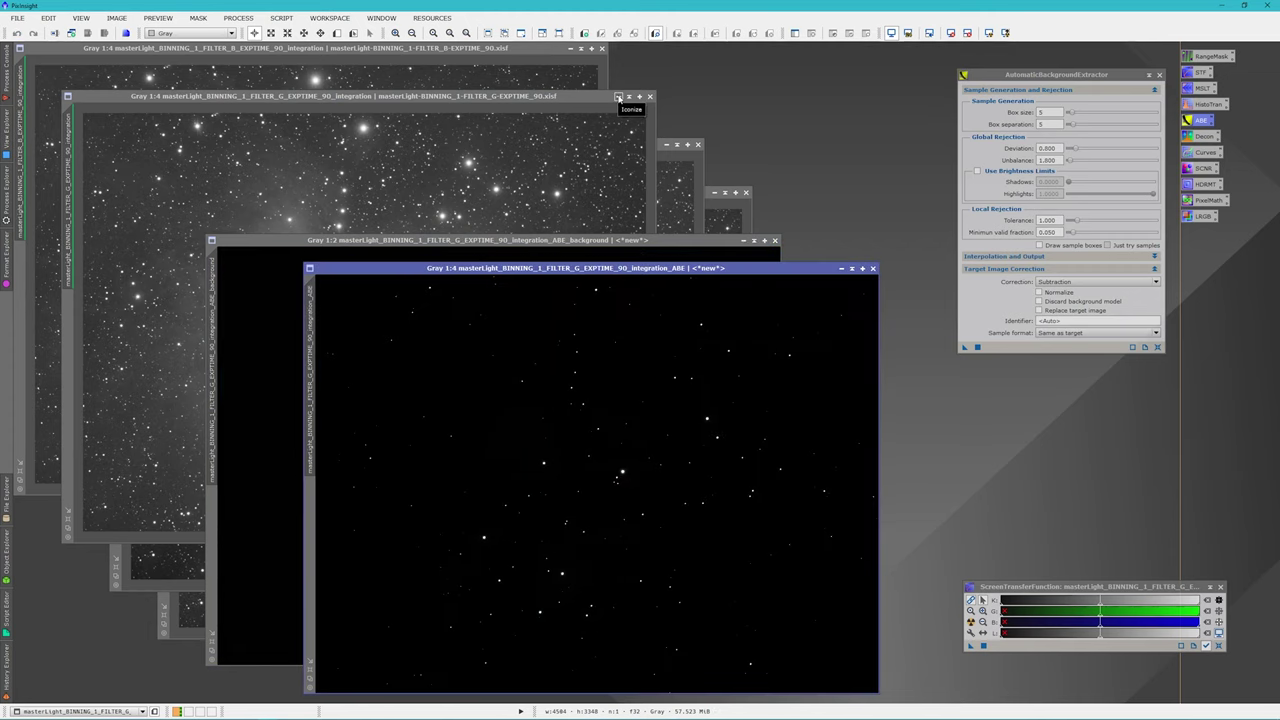
left_click_drag(700, 245, 700, 245)
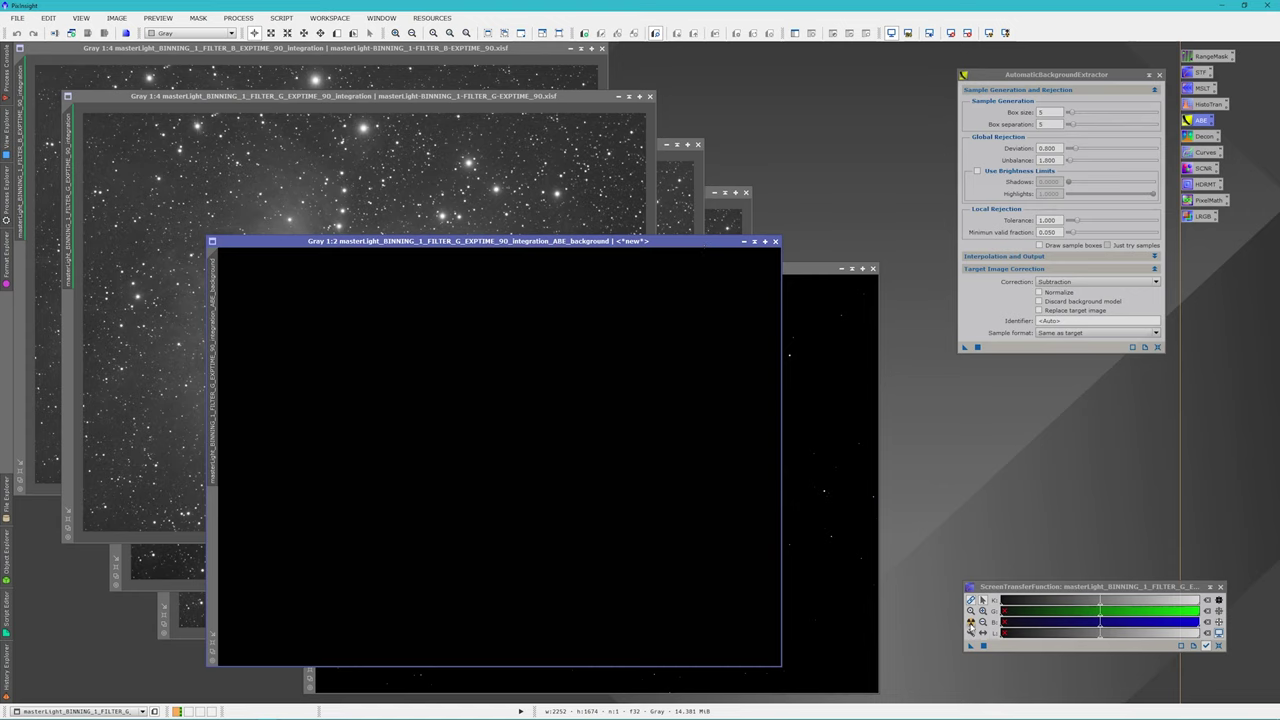
left_click(970, 622)
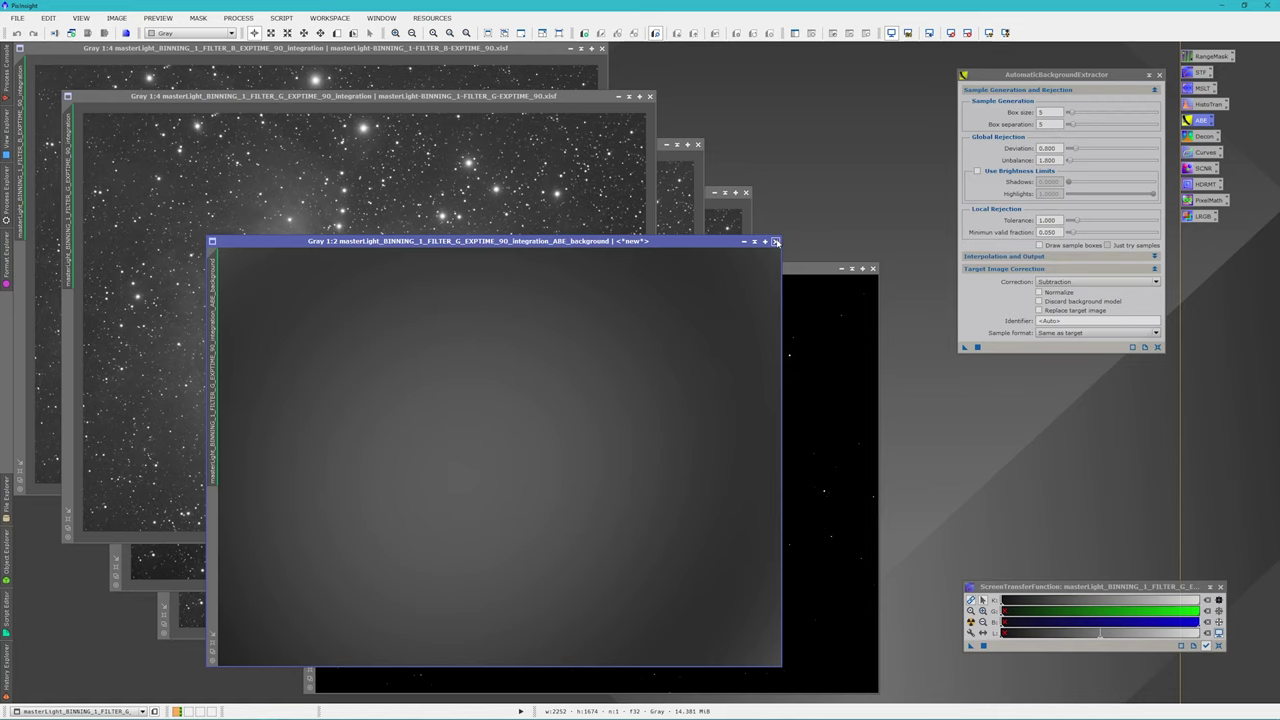
left_click(776, 242)
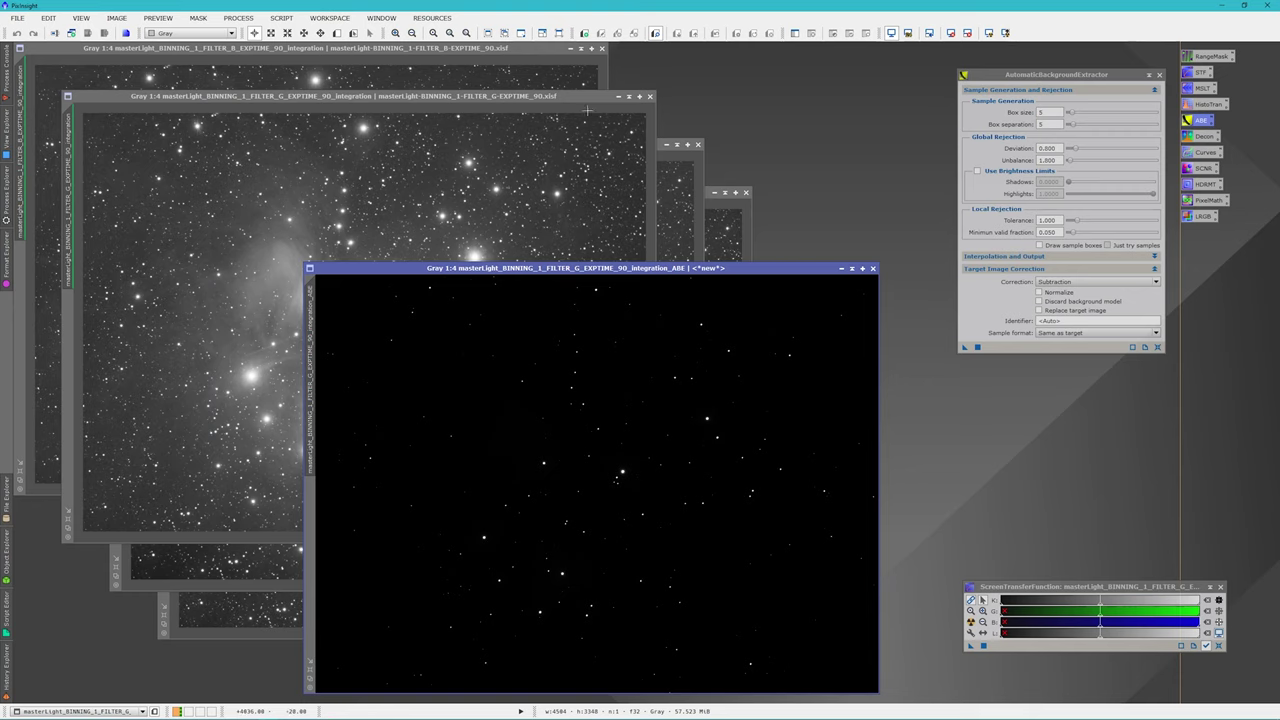
Step: Iconize the original G master out of the way and auto-stretch the background-corrected G image
left_click(618, 98)
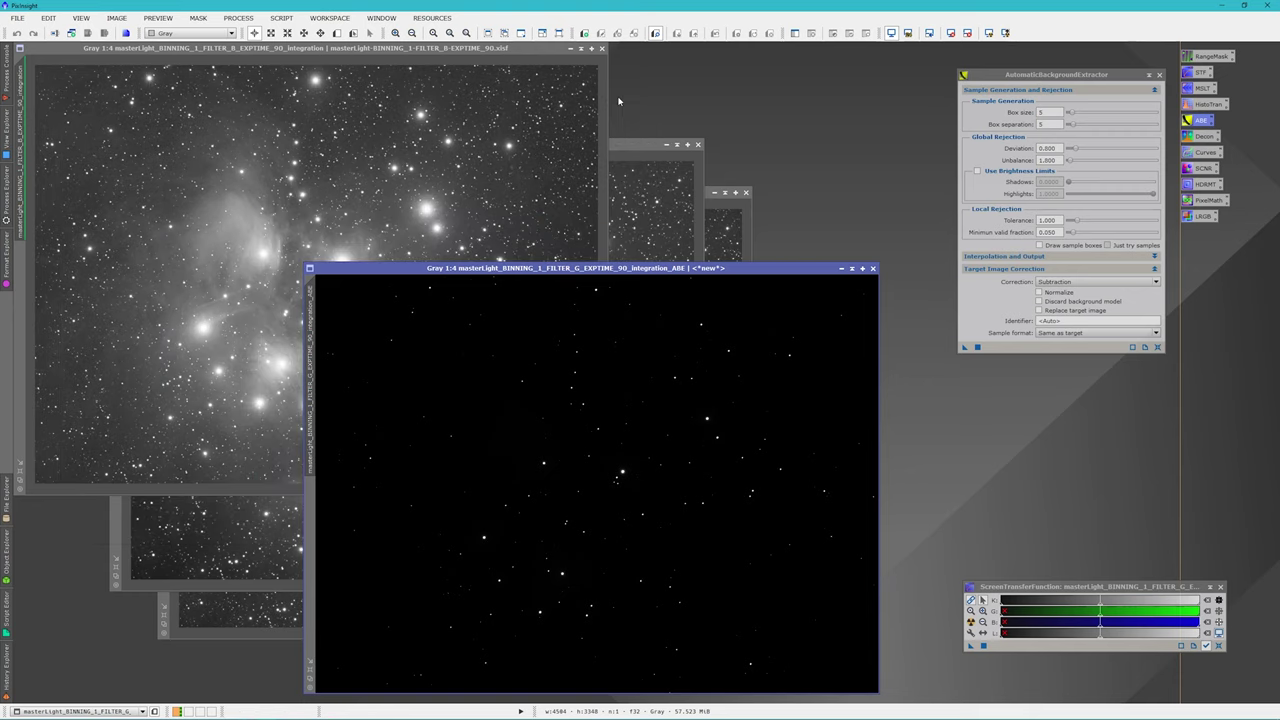
left_click_drag(438, 327, 82, 707)
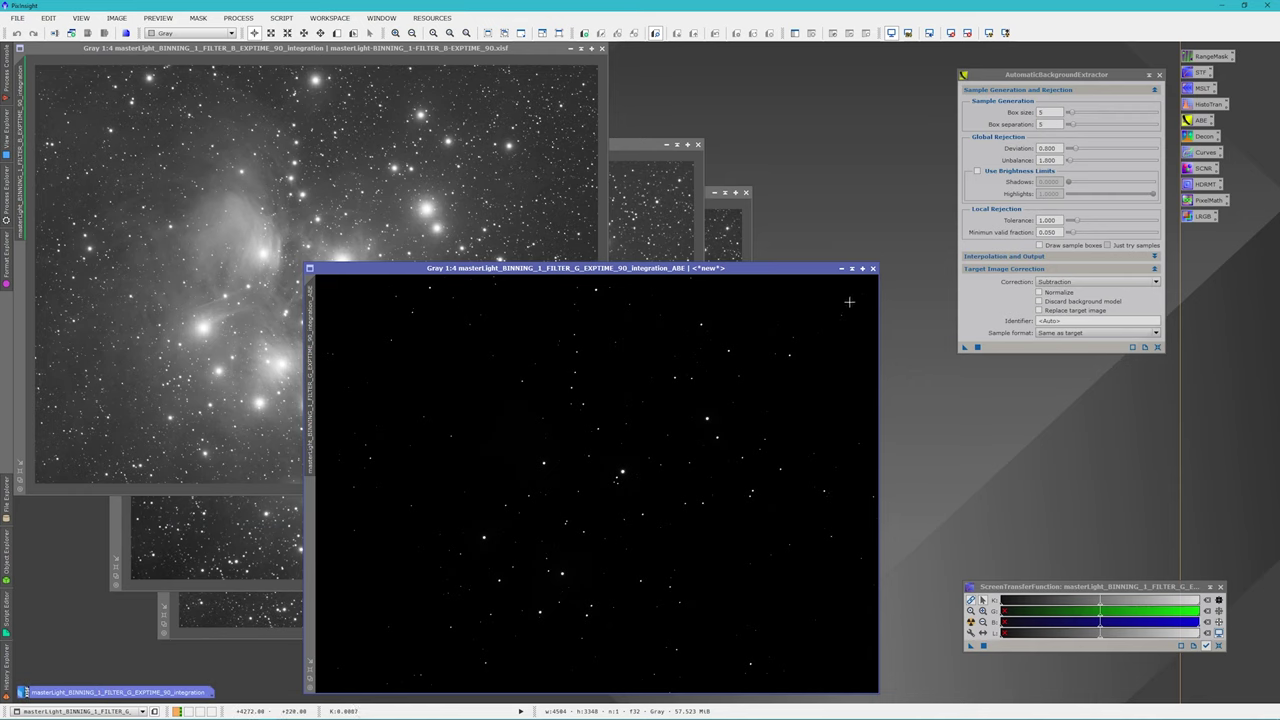
left_click_drag(779, 270, 800, 202)
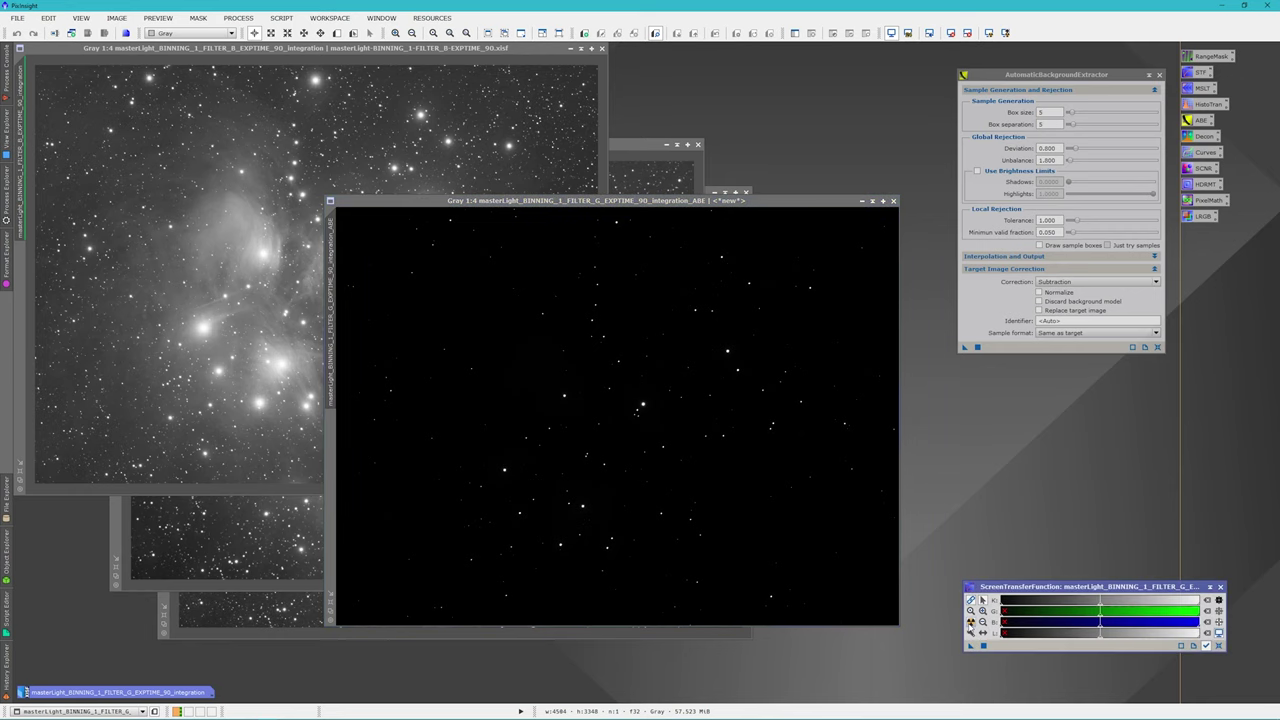
left_click(971, 622)
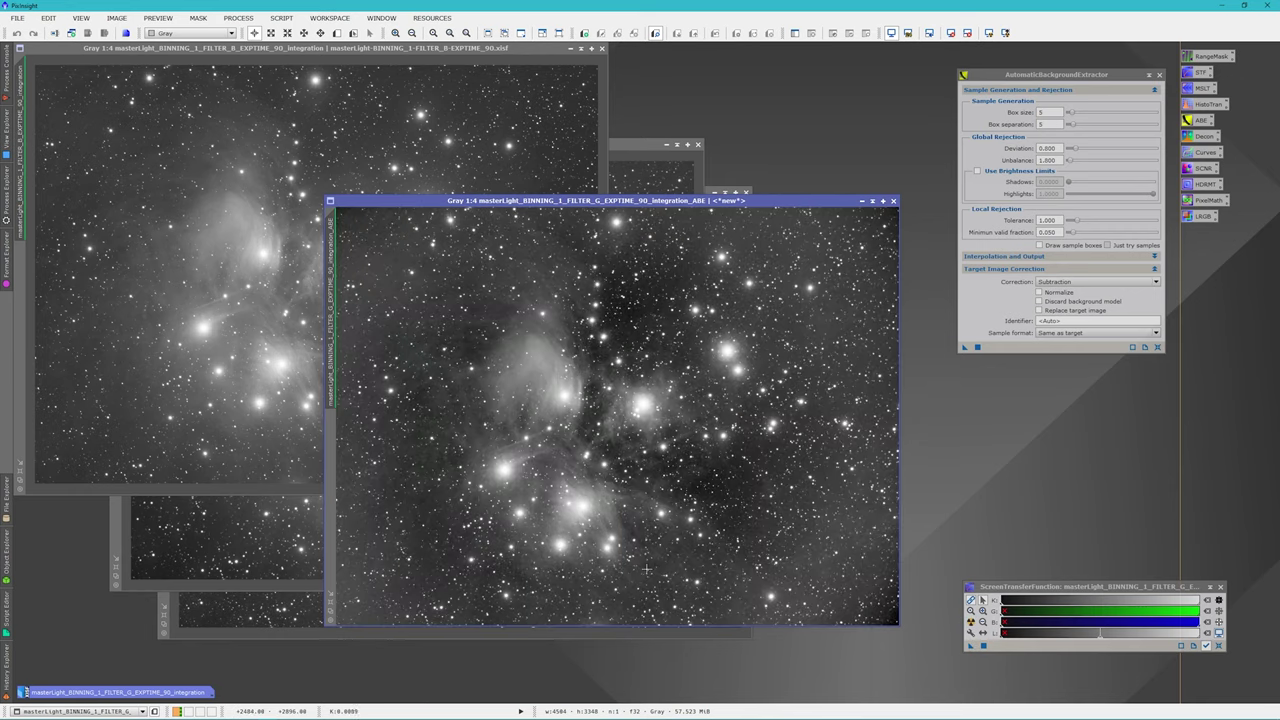
Step: Change the background-corrected green image's identifier to G
right_click(479, 281)
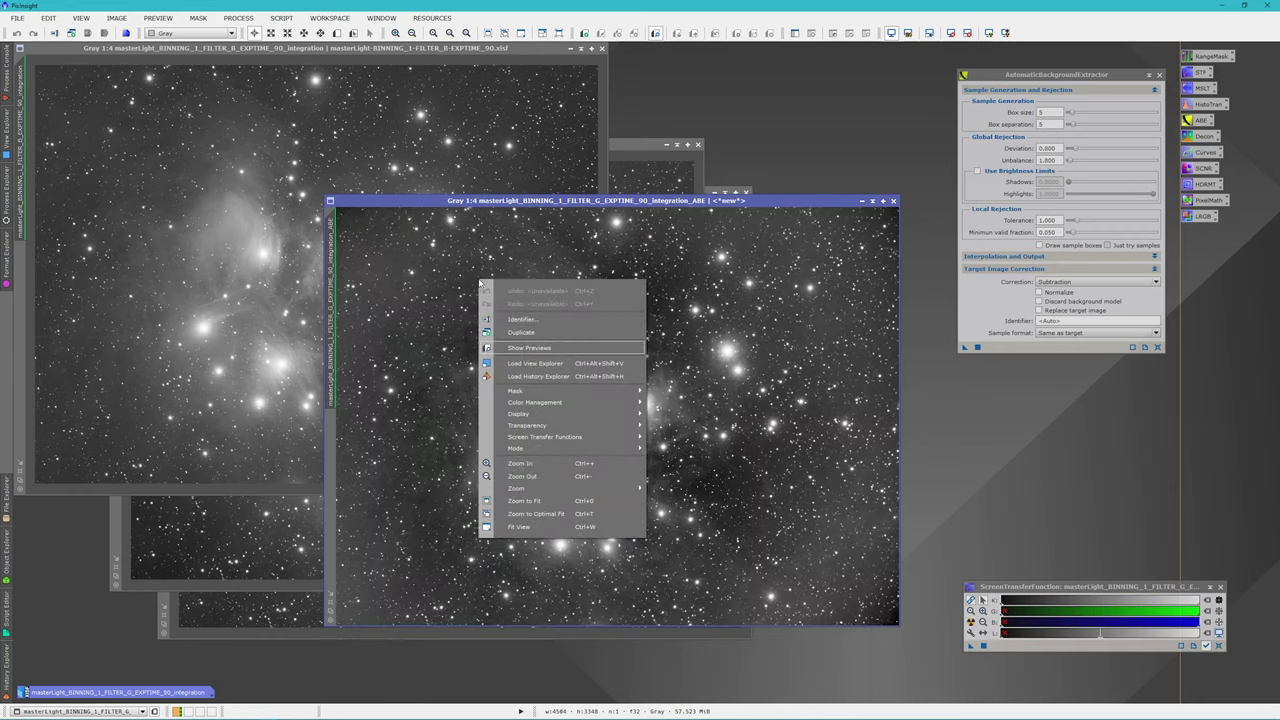
left_click(533, 321)
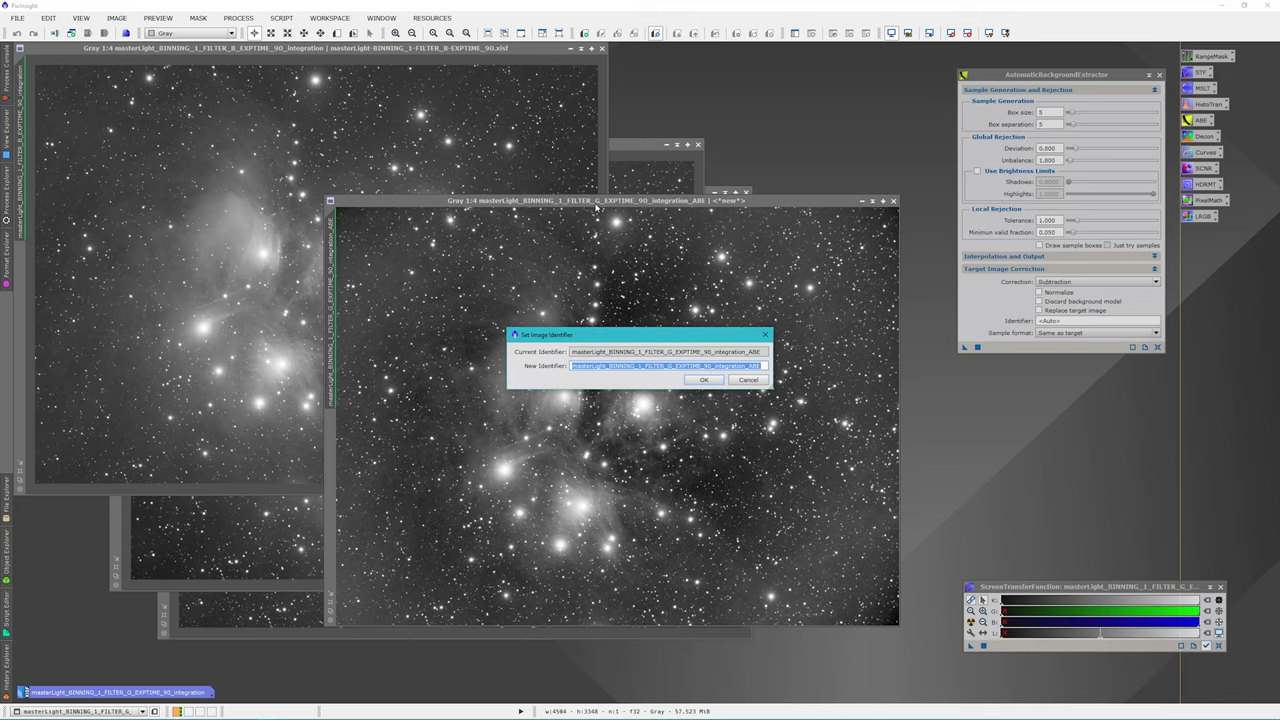
type("G")
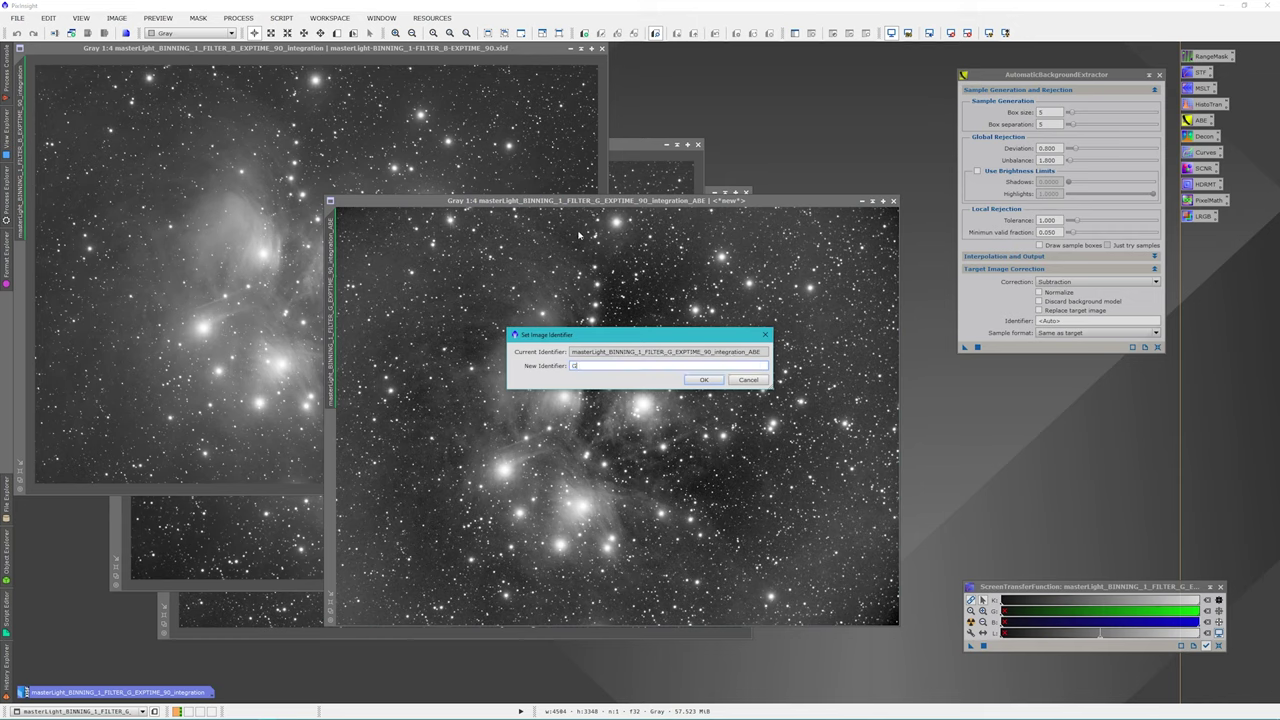
key("Return")
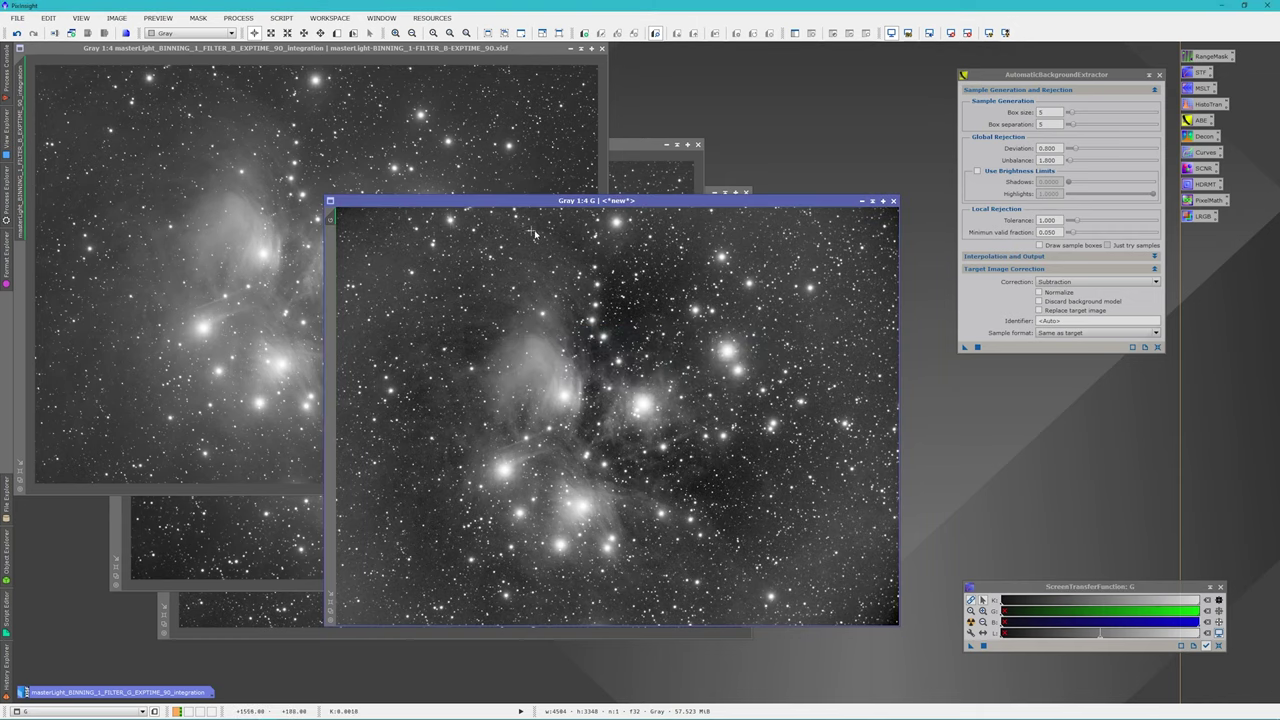
Step: Run AutomaticBackgroundExtractor with Subtraction on the B master and close its extracted background model
left_click(516, 49)
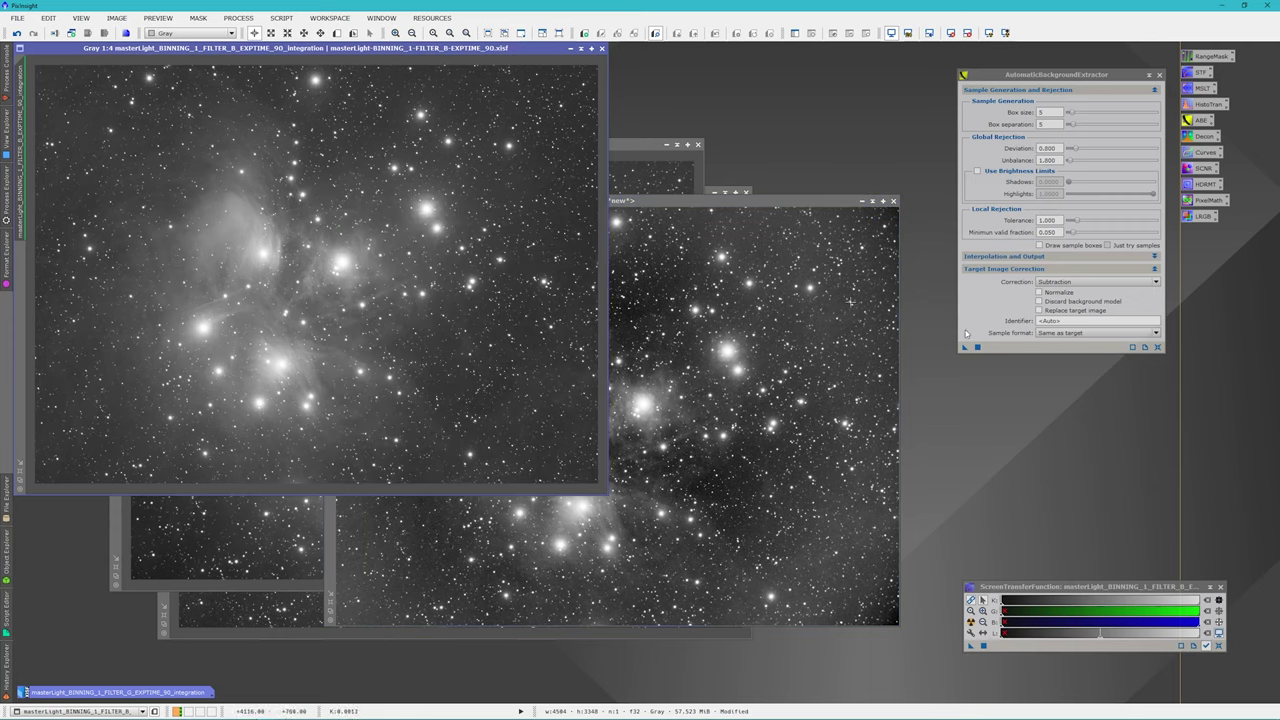
left_click_drag(965, 347, 407, 345)
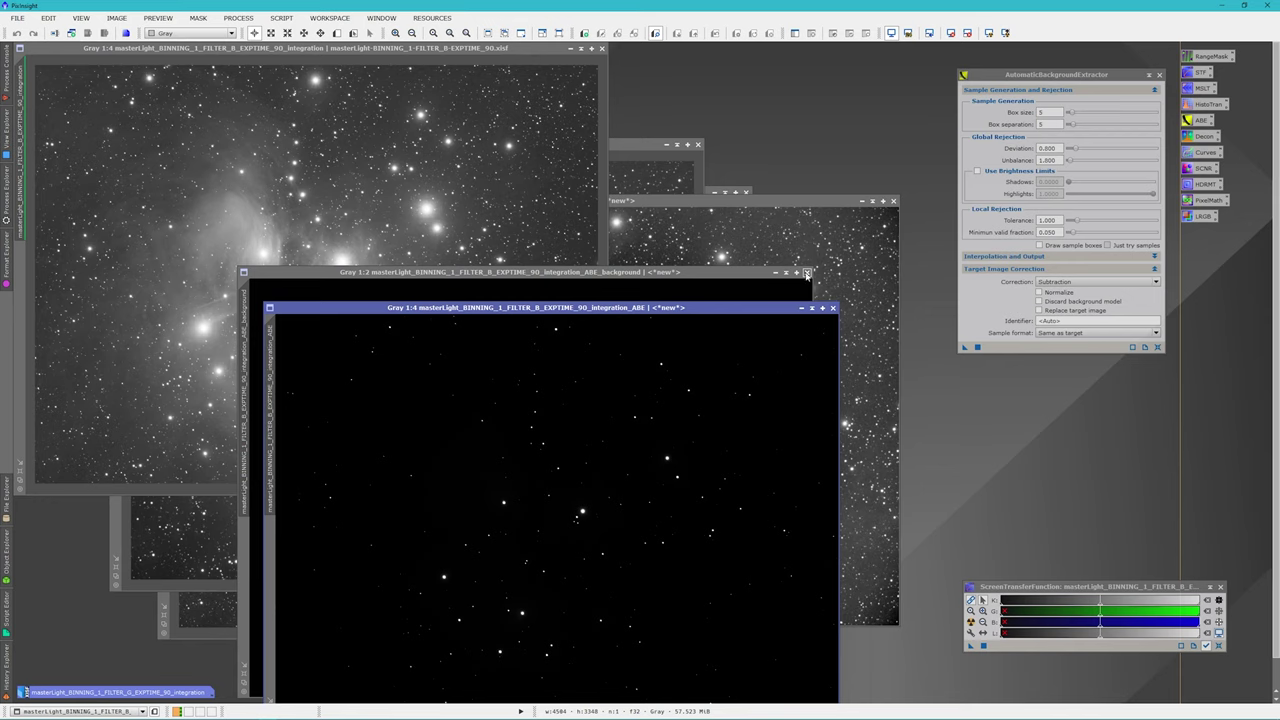
left_click(808, 272)
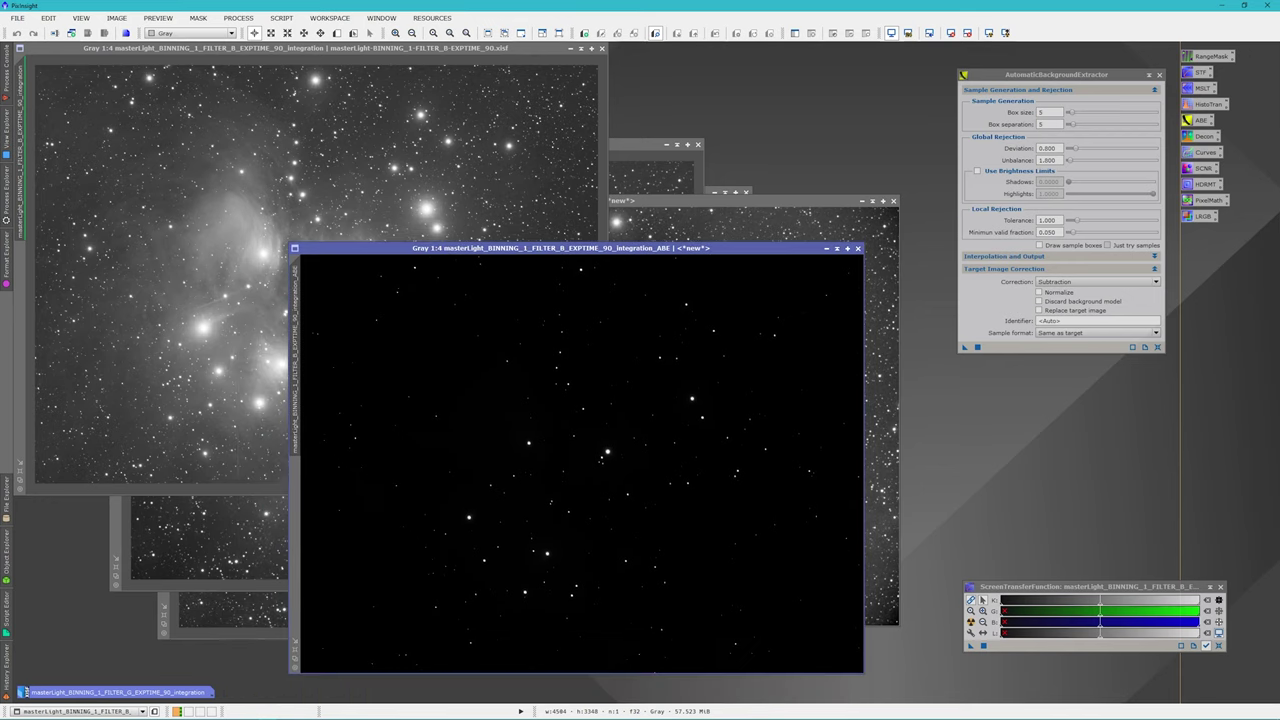
Step: Iconize the original B master beside the stored G master and auto-stretch the background-corrected B image
left_click(571, 48)
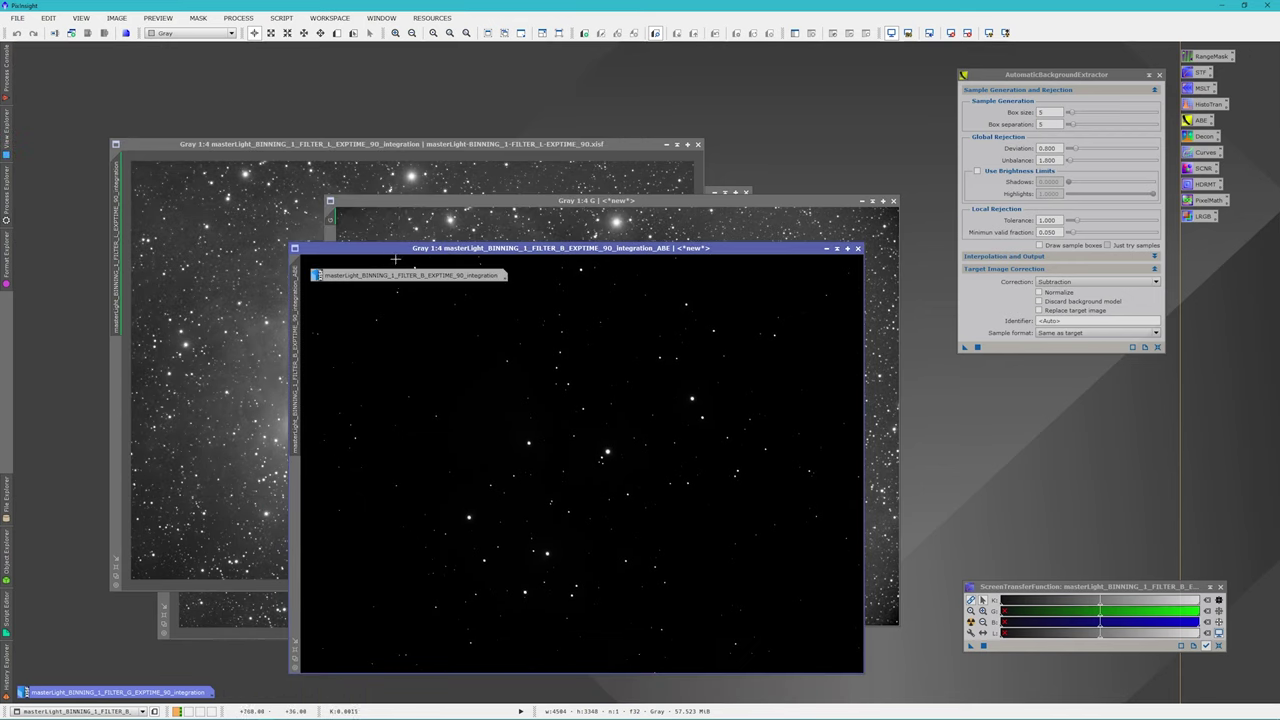
left_click_drag(405, 280, 112, 681)
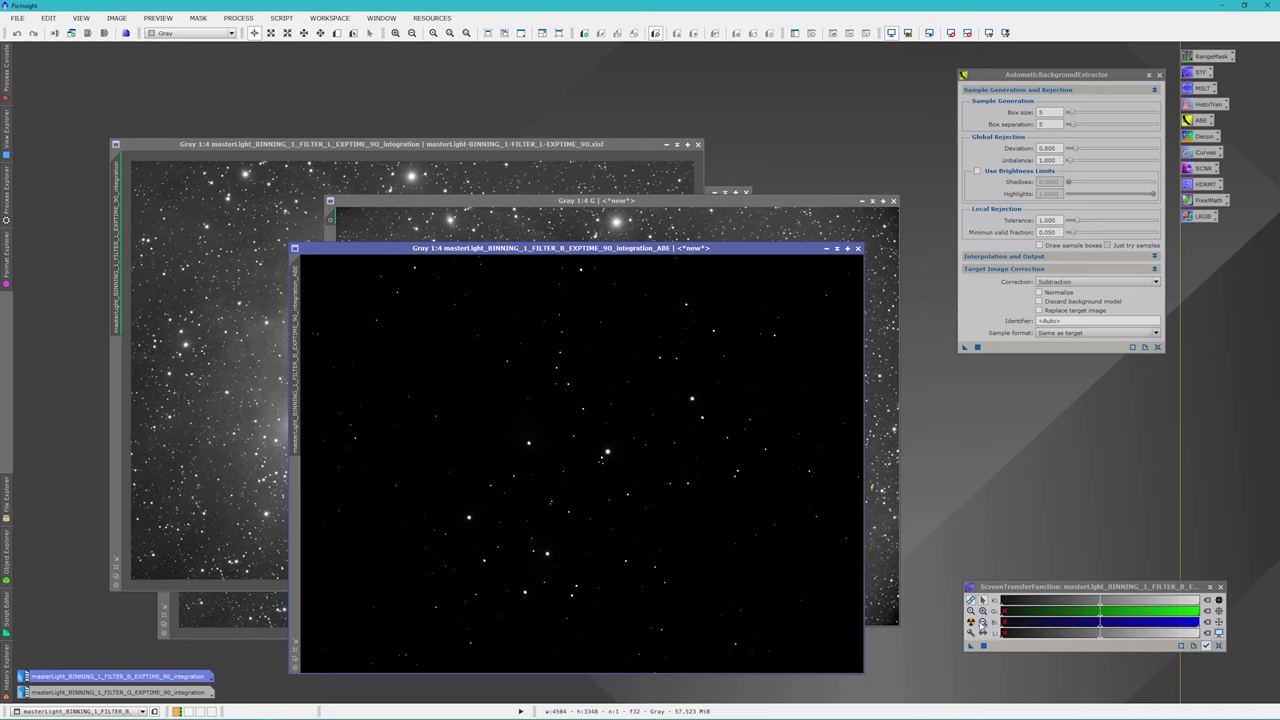
left_click(971, 622)
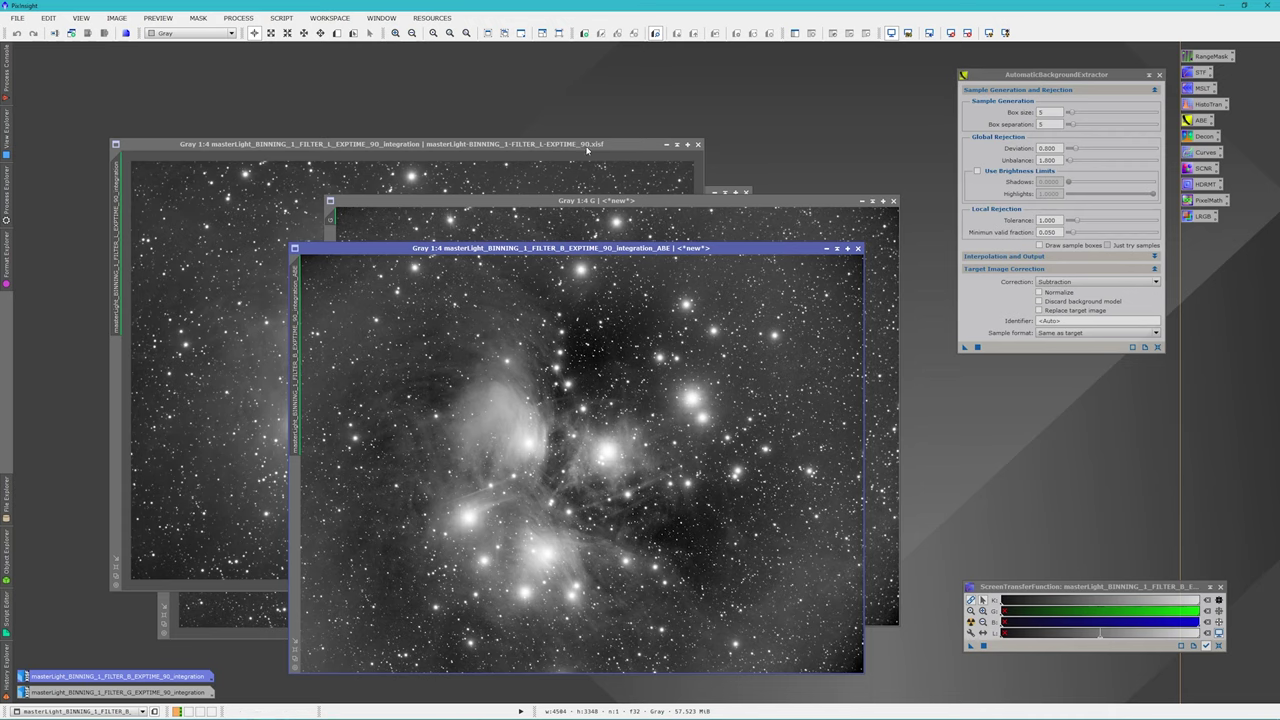
Step: Run AutomaticBackgroundExtractor with Subtraction on the L master and close its extracted background model
left_click(586, 145)
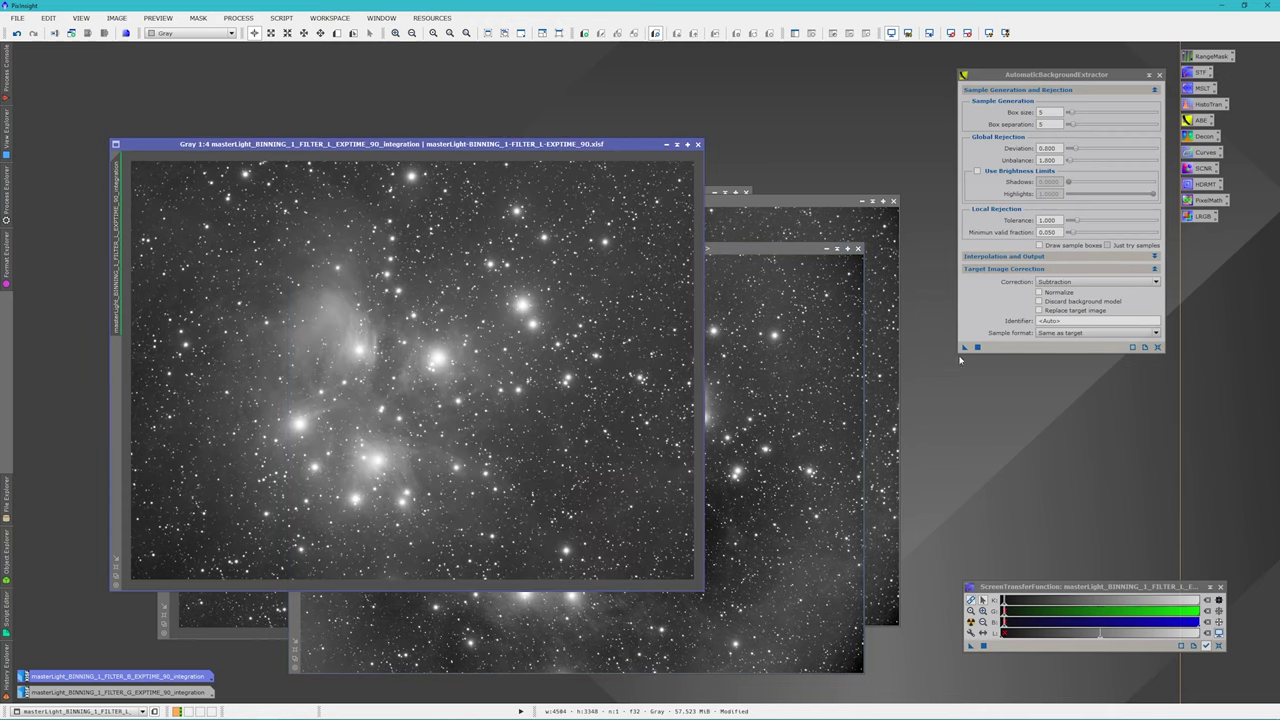
left_click_drag(964, 347, 470, 310)
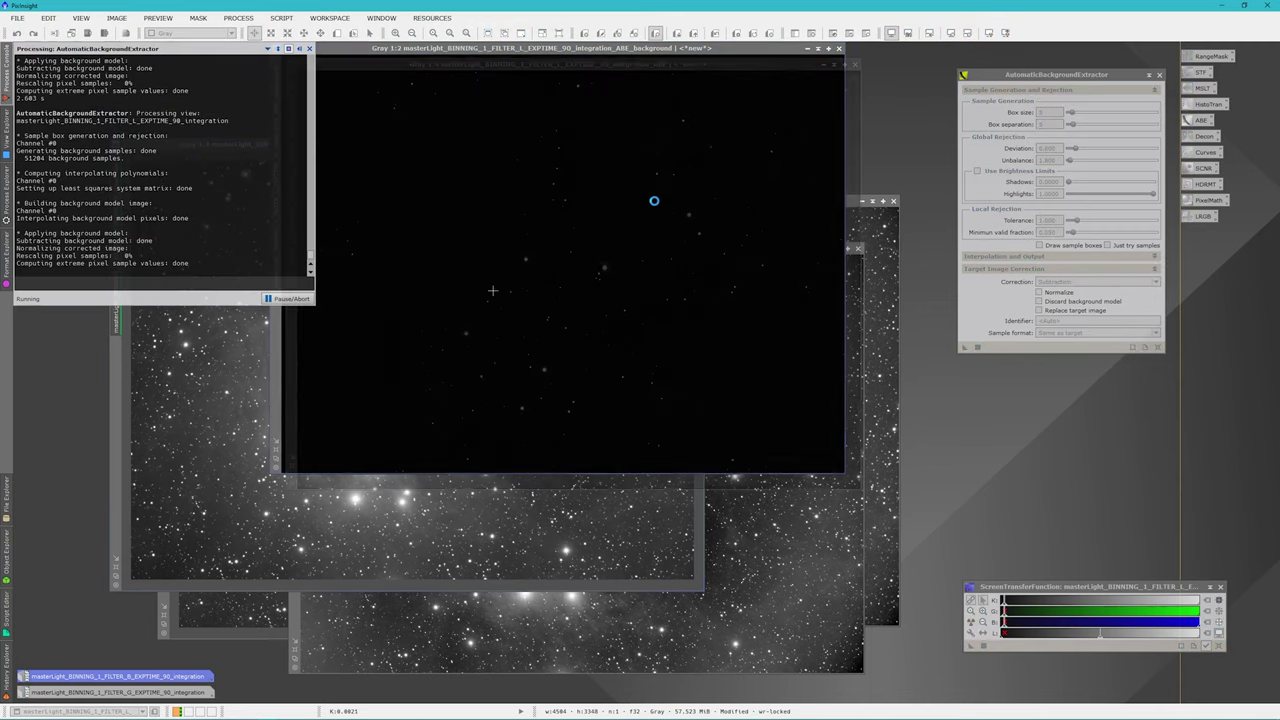
left_click(839, 48)
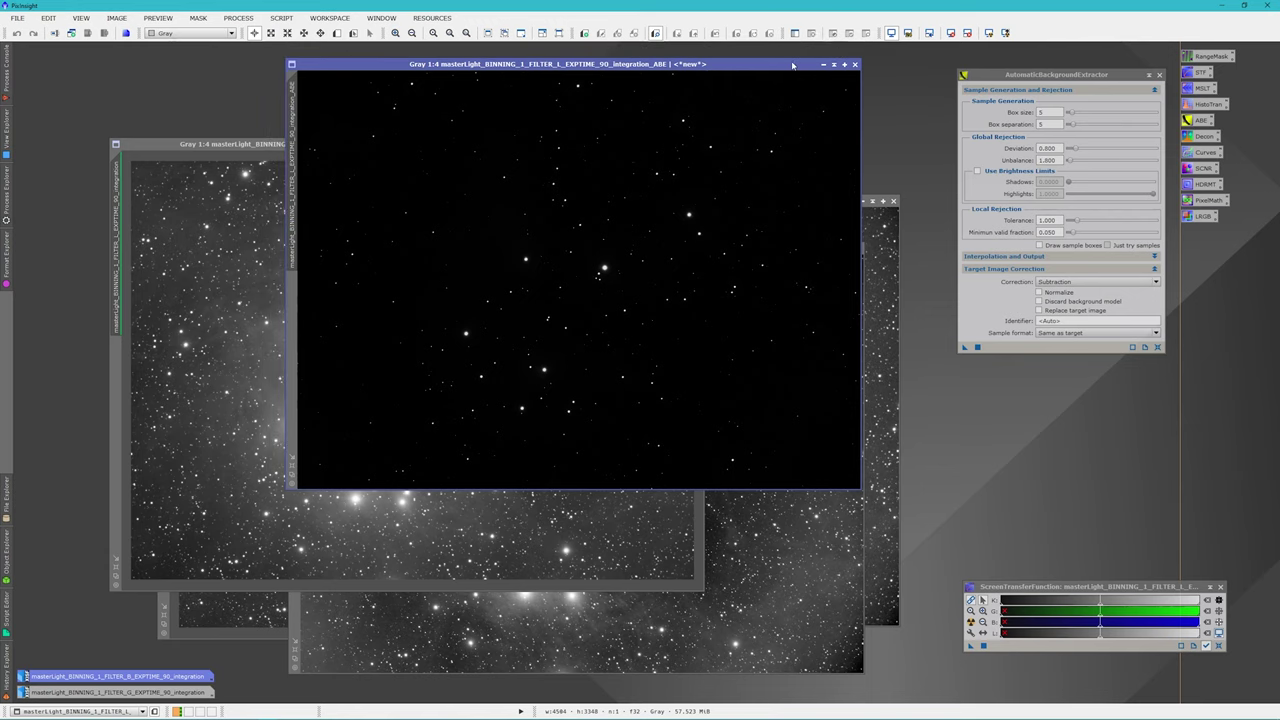
Step: Iconize the original L master with the other stored masters and auto-stretch the background-corrected L image
left_click(237, 146)
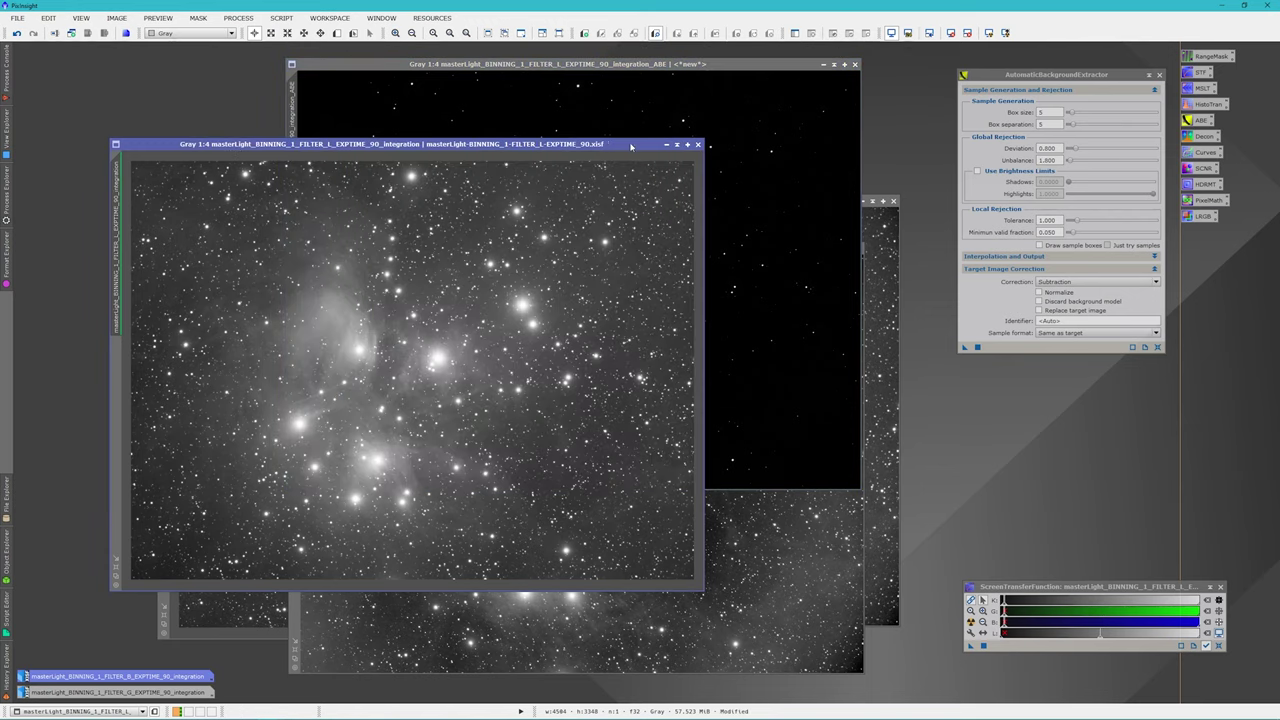
left_click(666, 145)
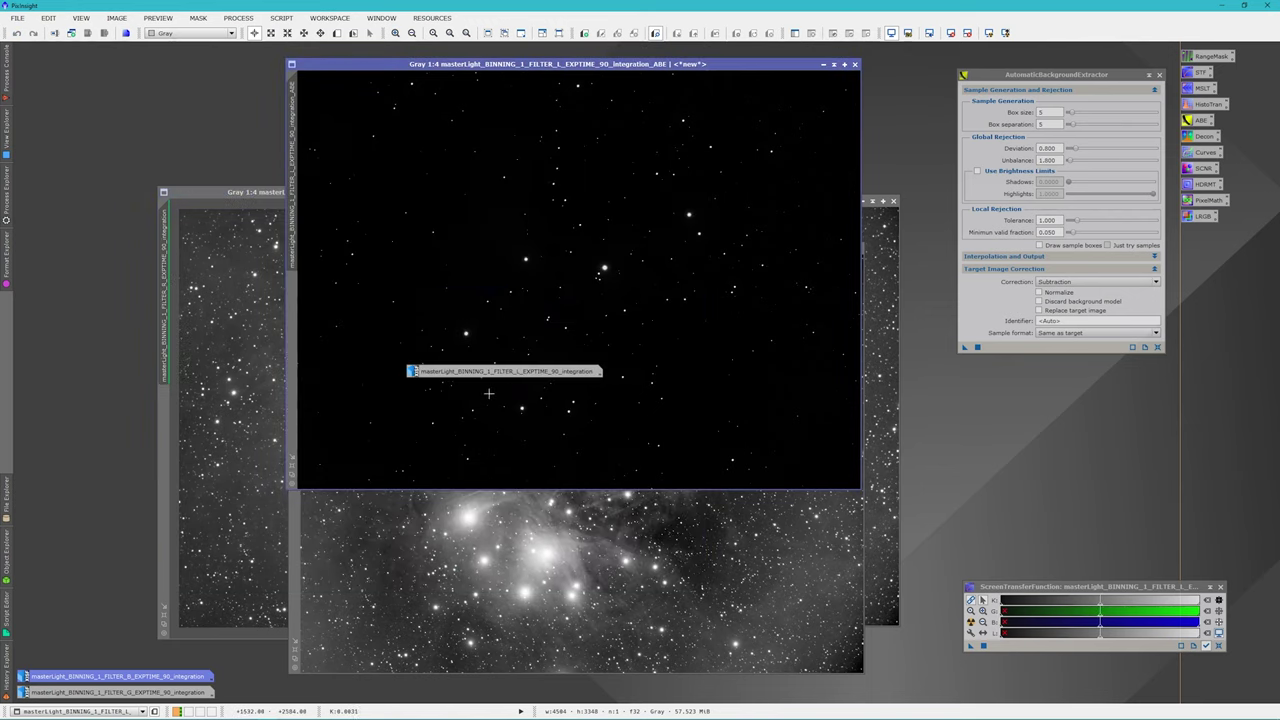
left_click_drag(521, 373, 133, 662)
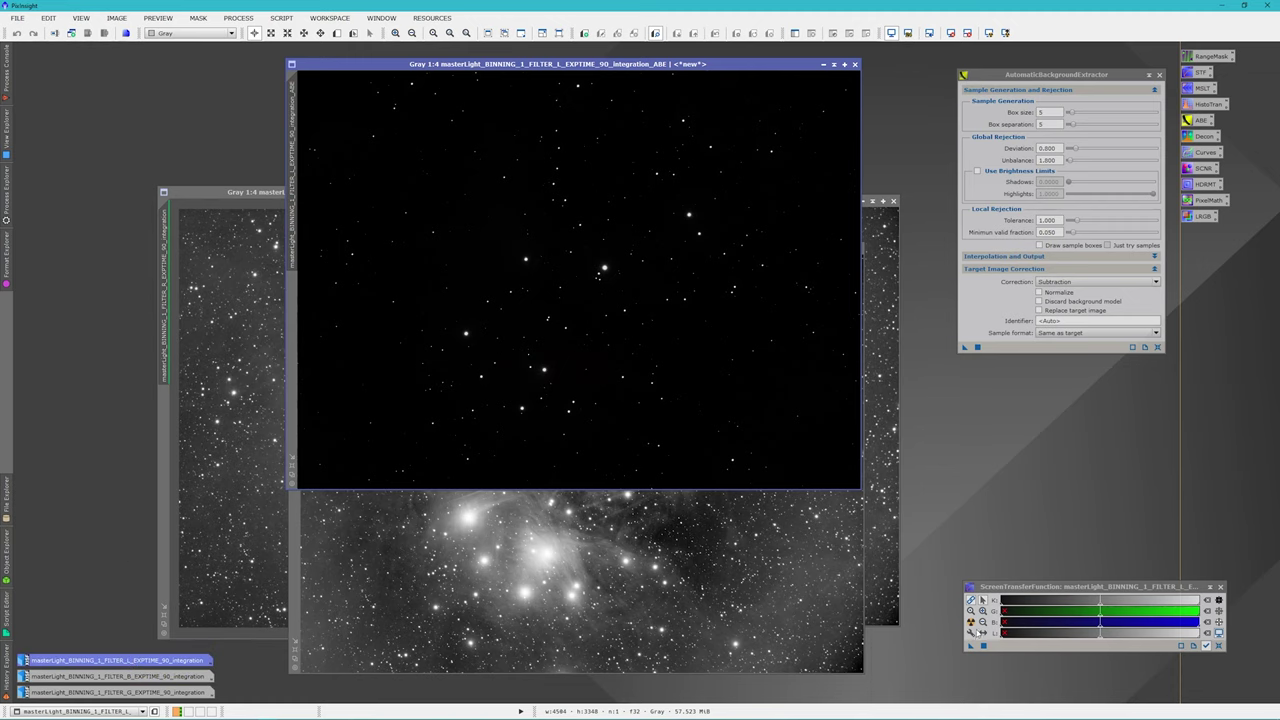
left_click(970, 621)
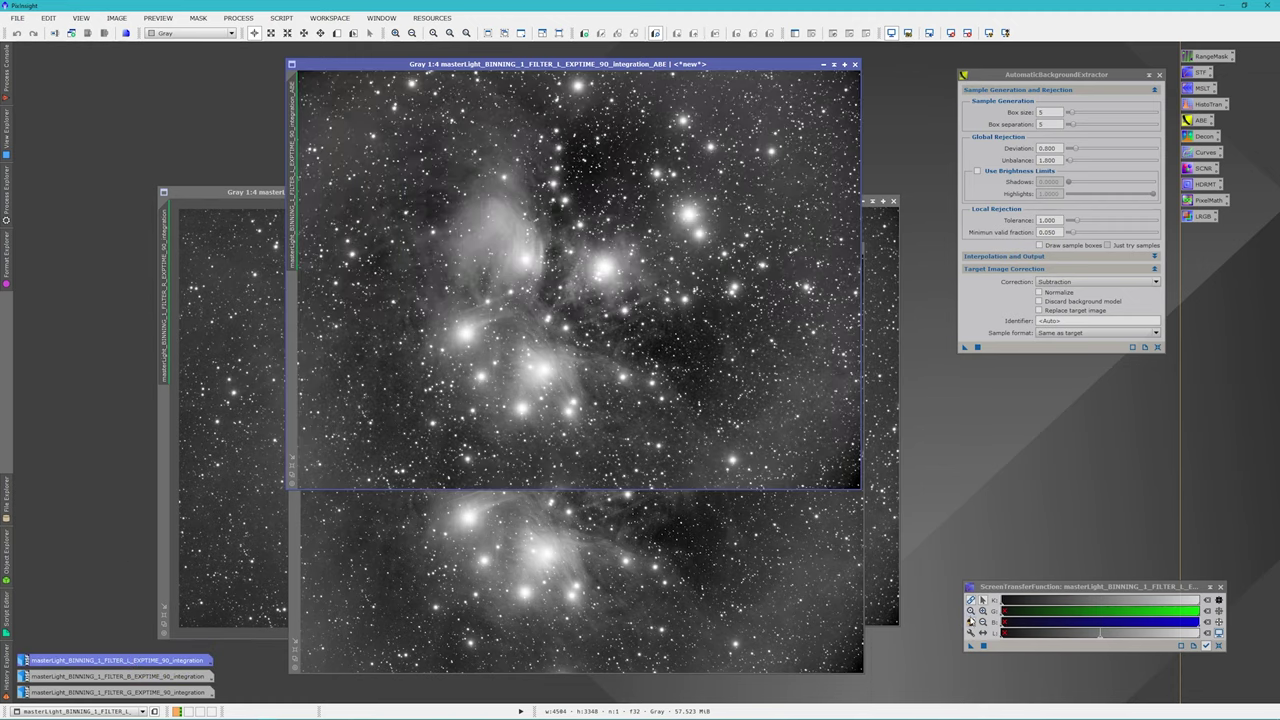
Step: Enable Discard background model in AutomaticBackgroundExtractor and run it with Subtraction on the R master
left_click(254, 198)
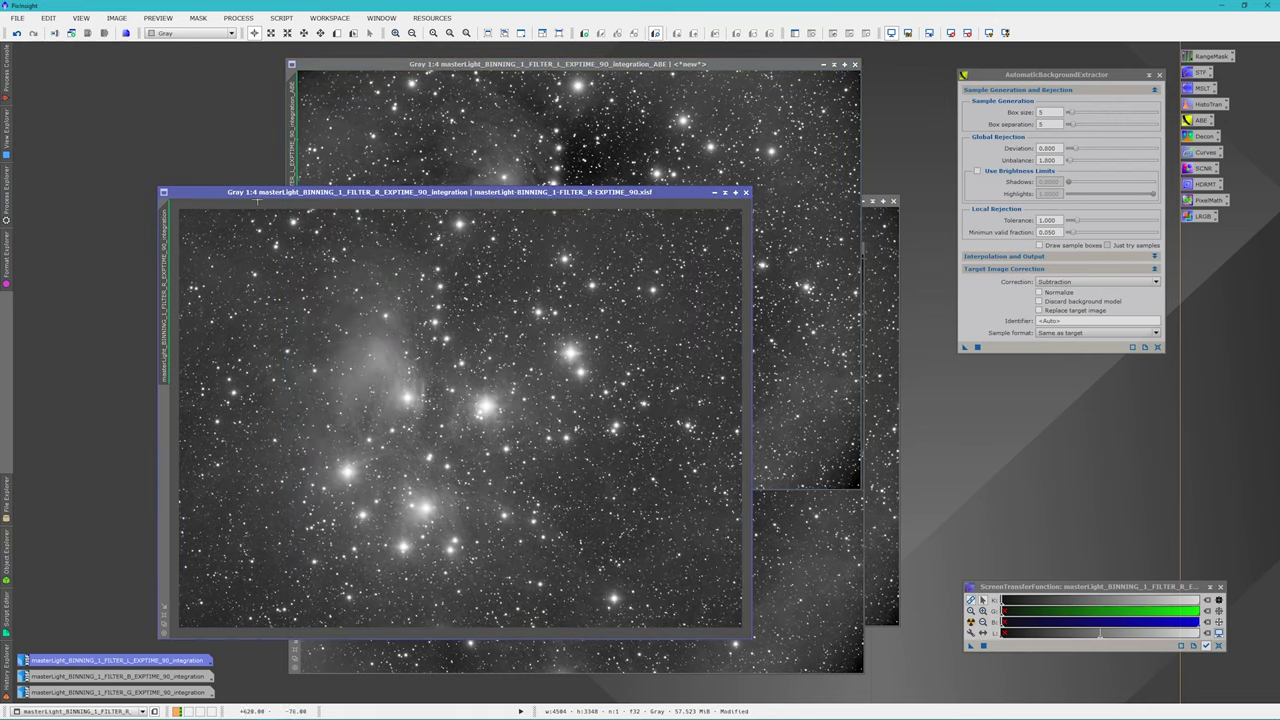
left_click(967, 348)
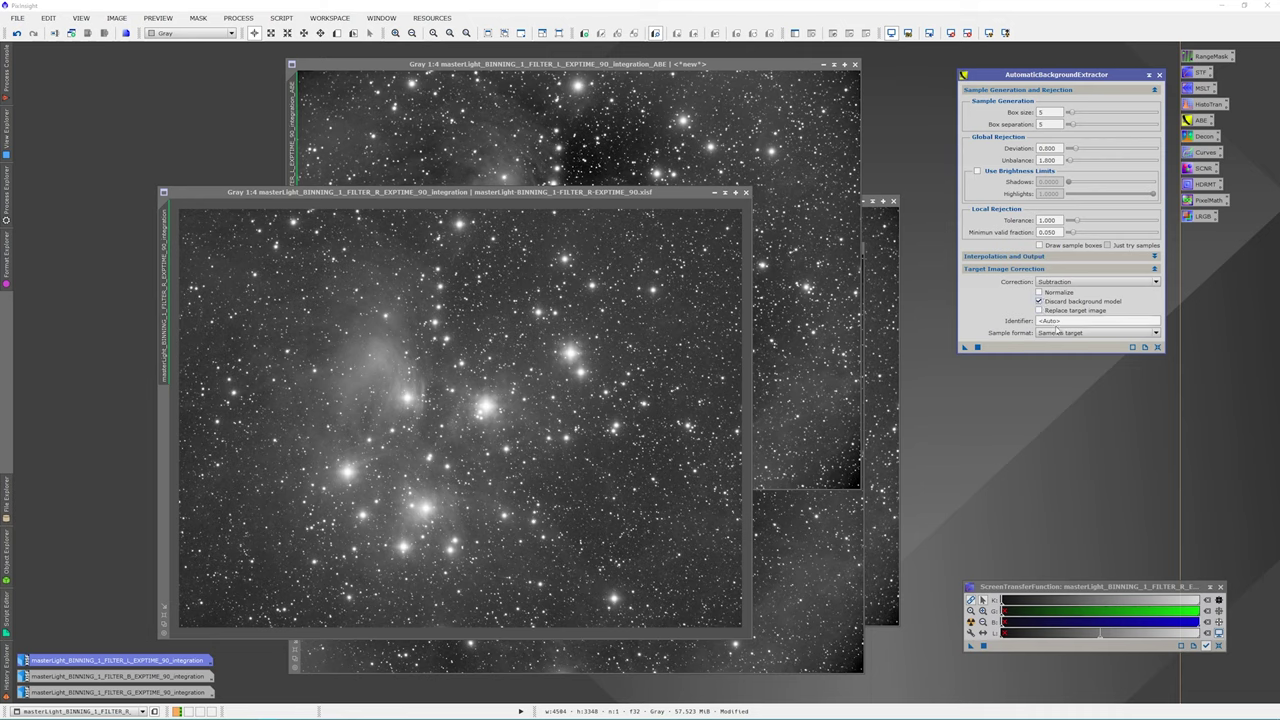
left_click_drag(964, 348, 522, 355)
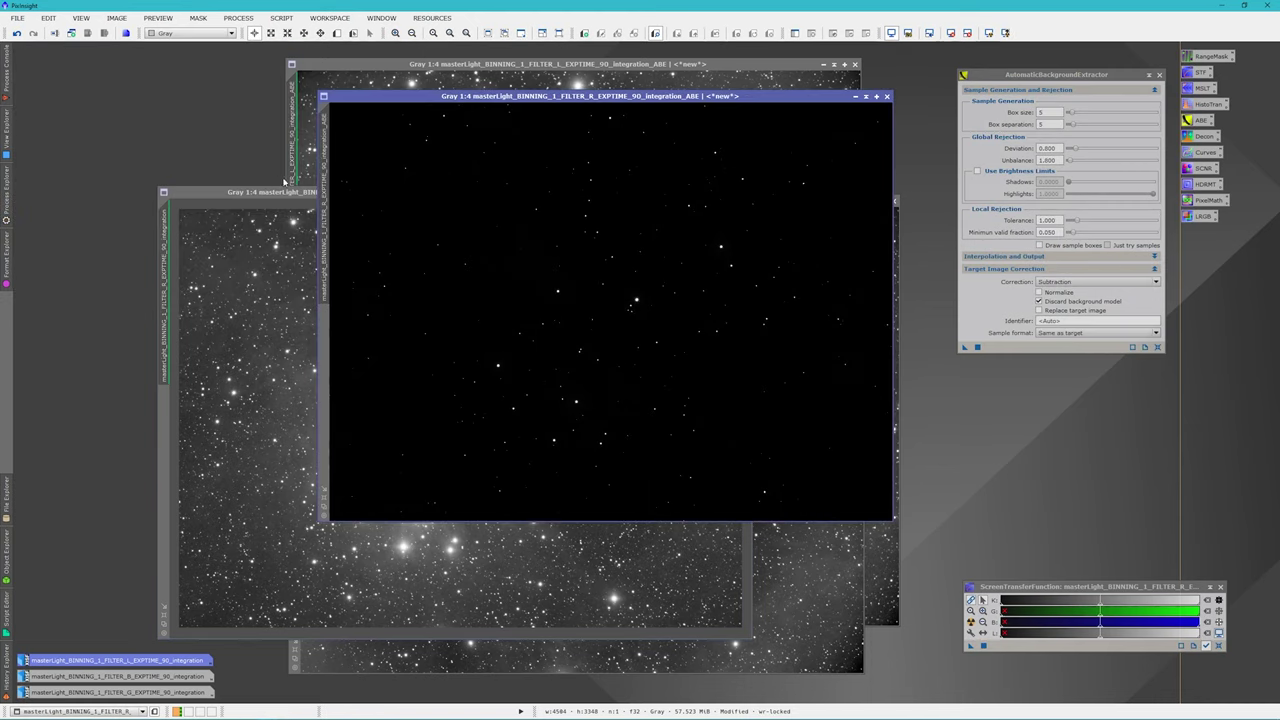
Step: Iconize the original R master with the other stored masters and auto-stretch the background-corrected R image
left_click(268, 194)
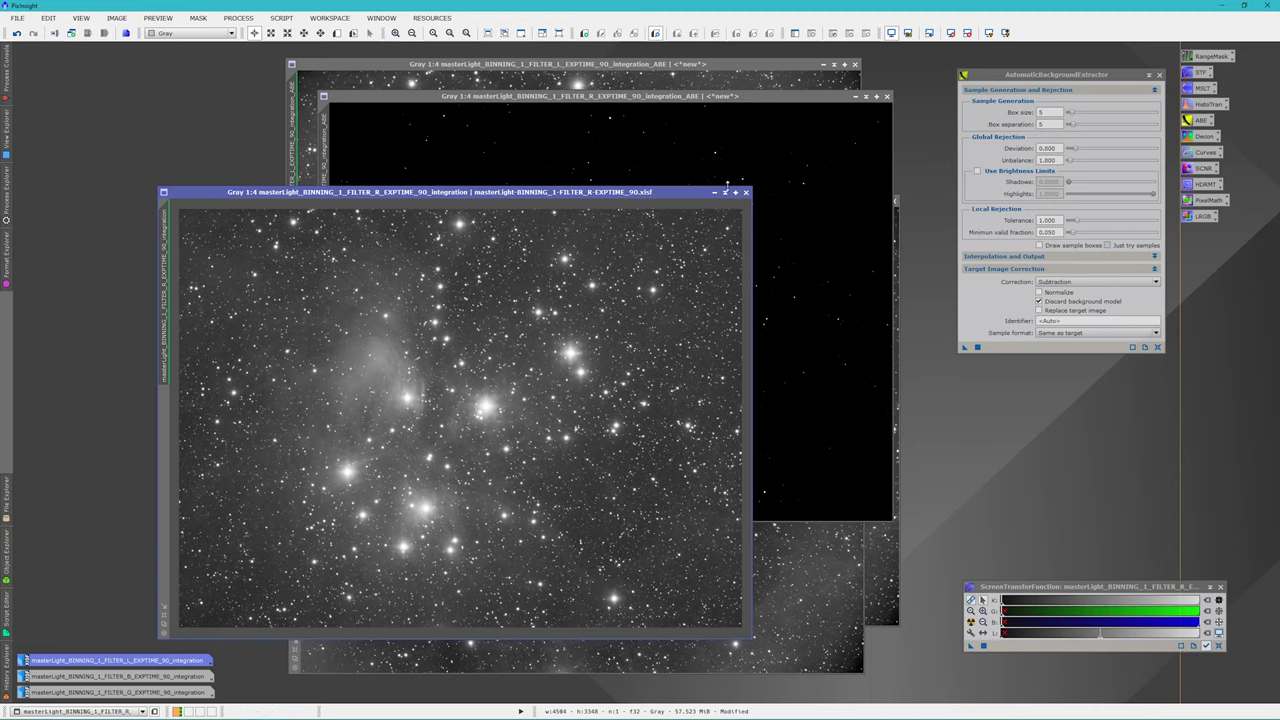
left_click(714, 192)
left_click_drag(470, 419, 76, 645)
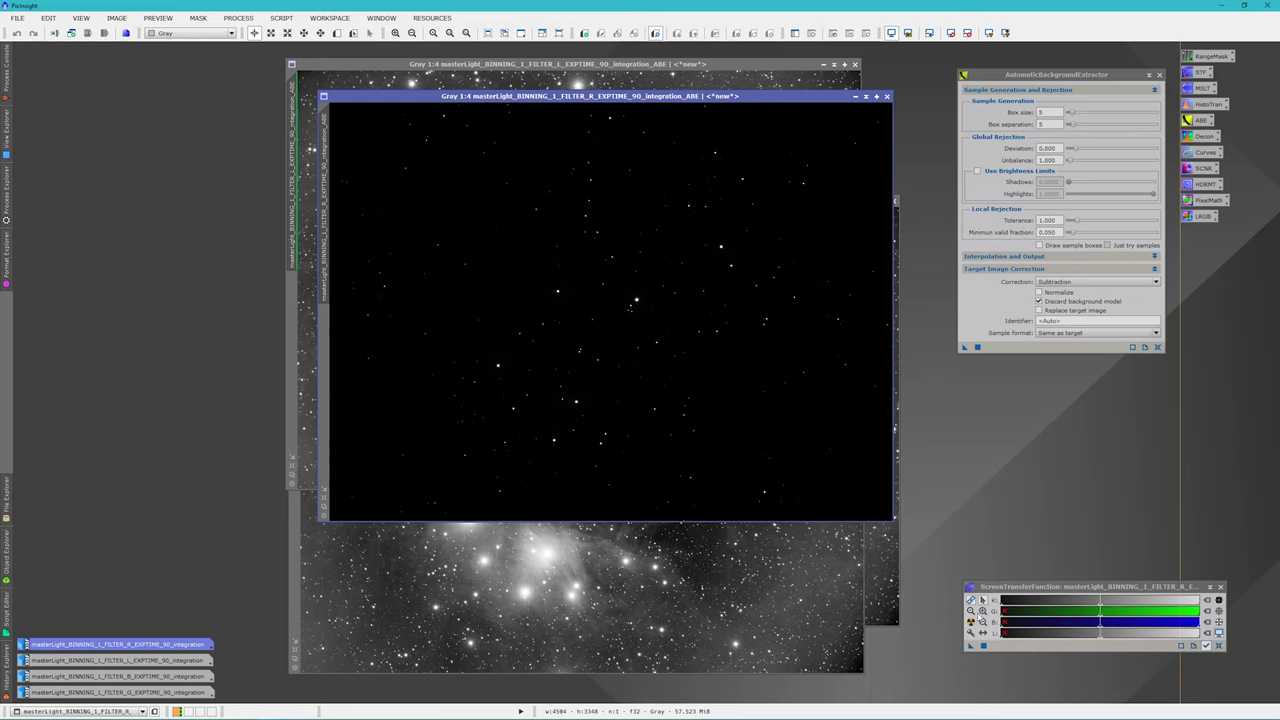
left_click(970, 622)
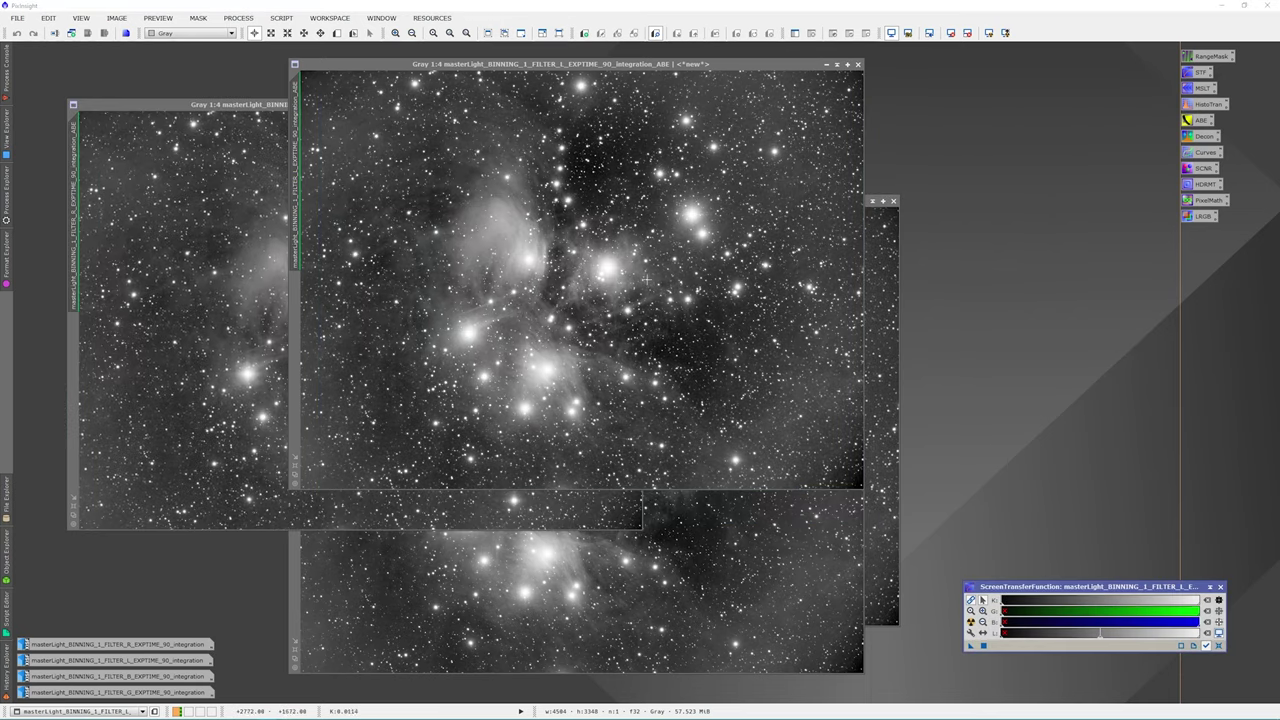
Step: Change the background-corrected luminance image's identifier to L
right_click(644, 256)
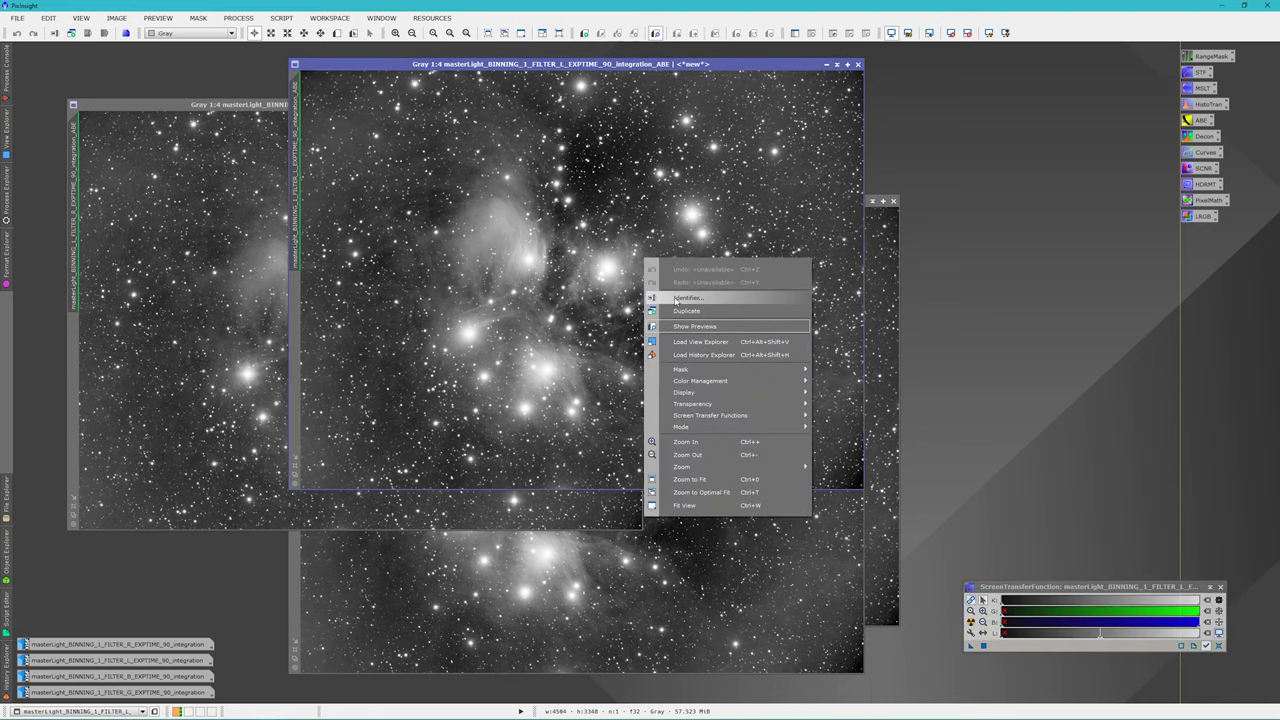
left_click(675, 300)
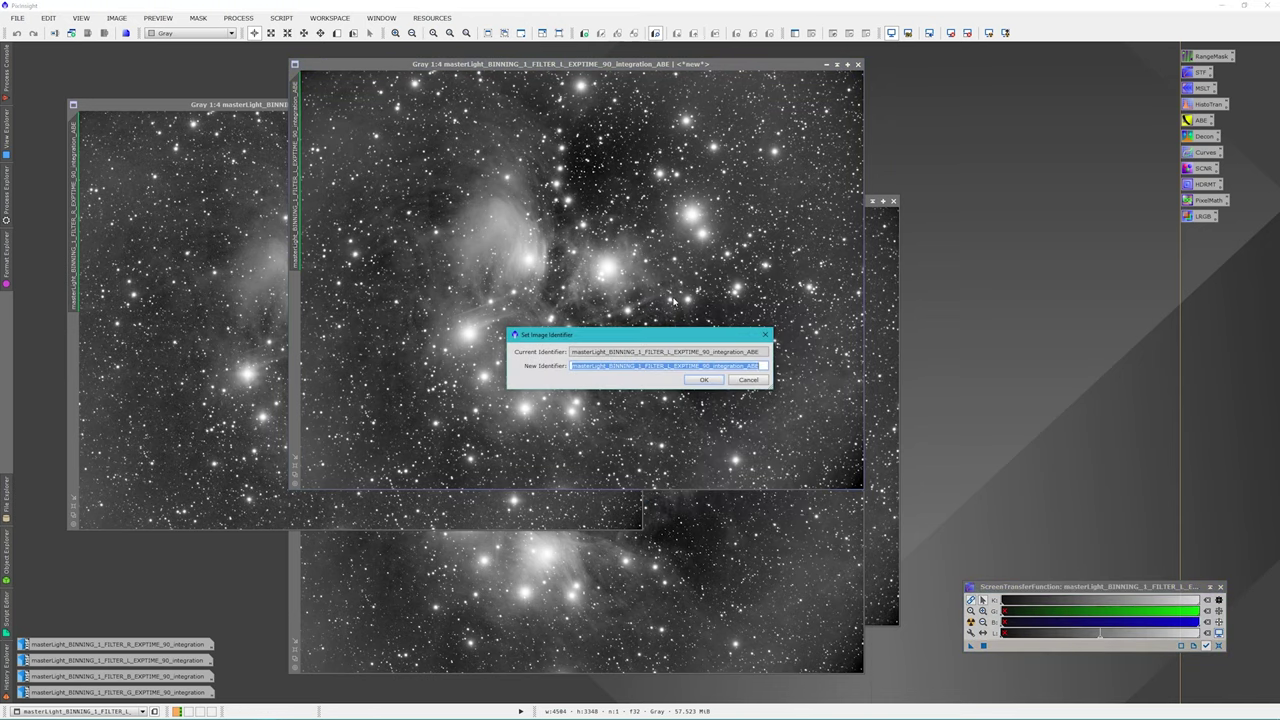
type("L")
key("Return")
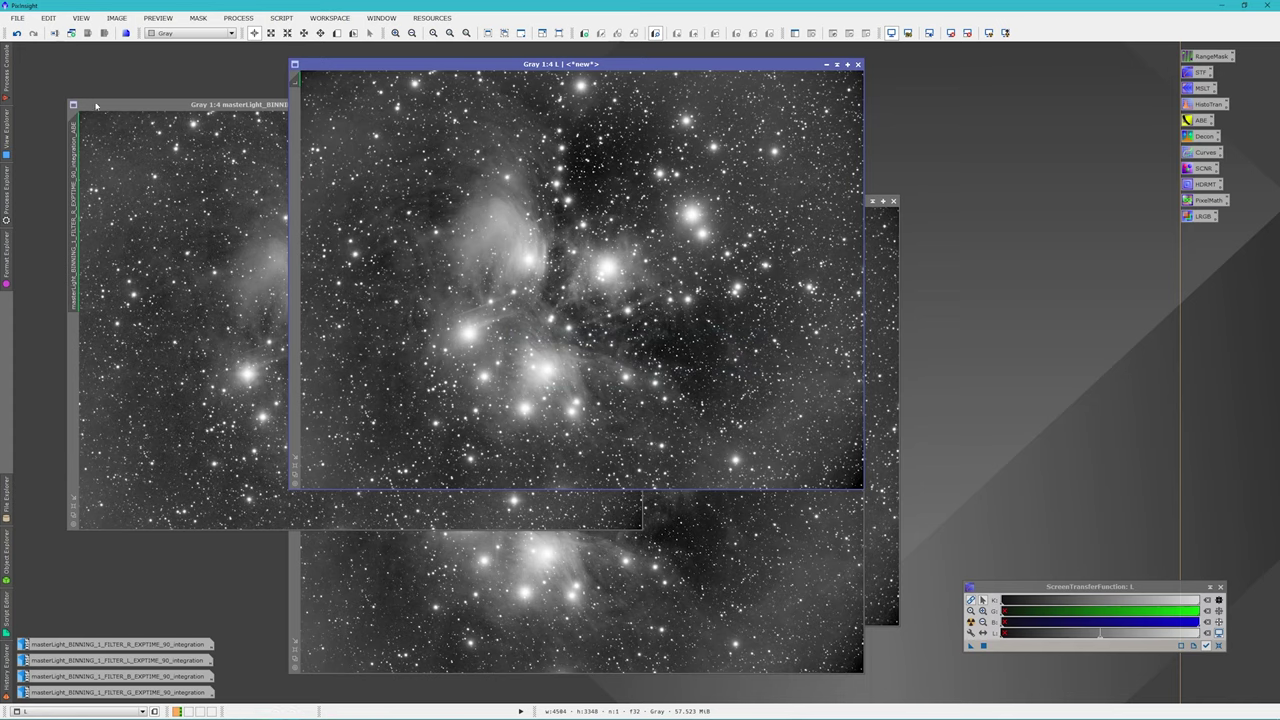
Step: Change the background-corrected red image's identifier to R
right_click(203, 211)
left_click(278, 246)
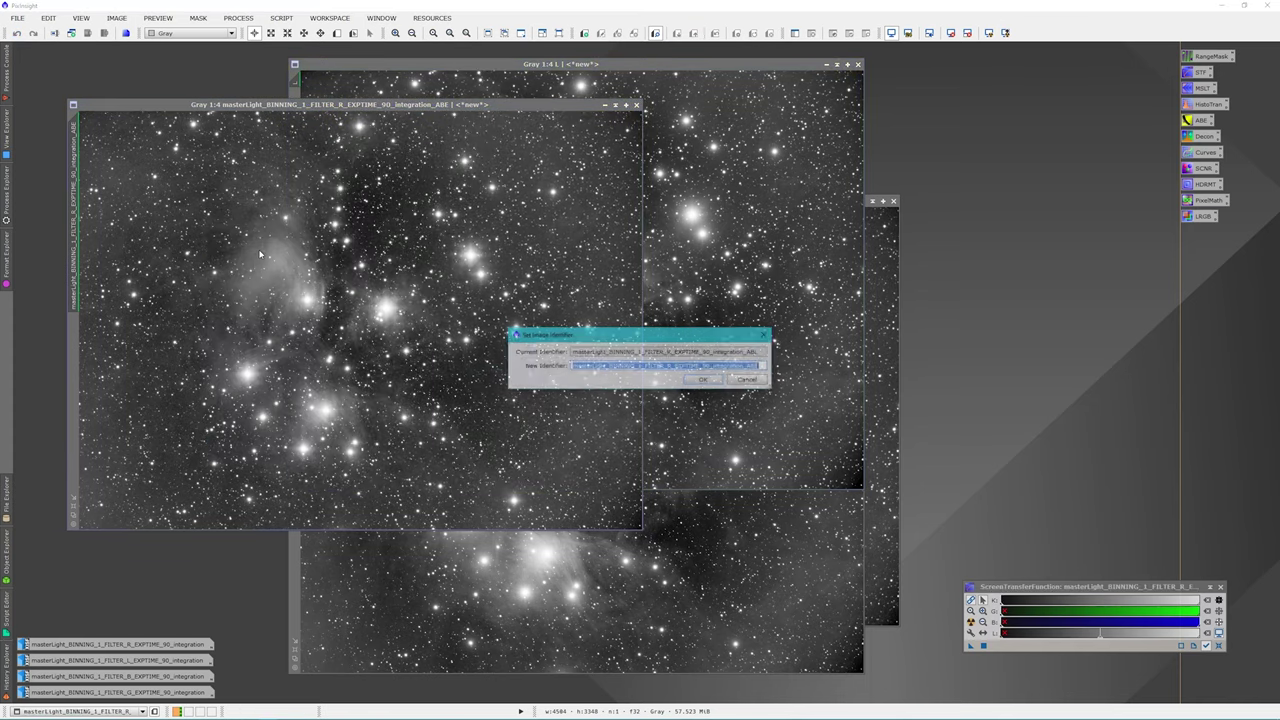
type("R")
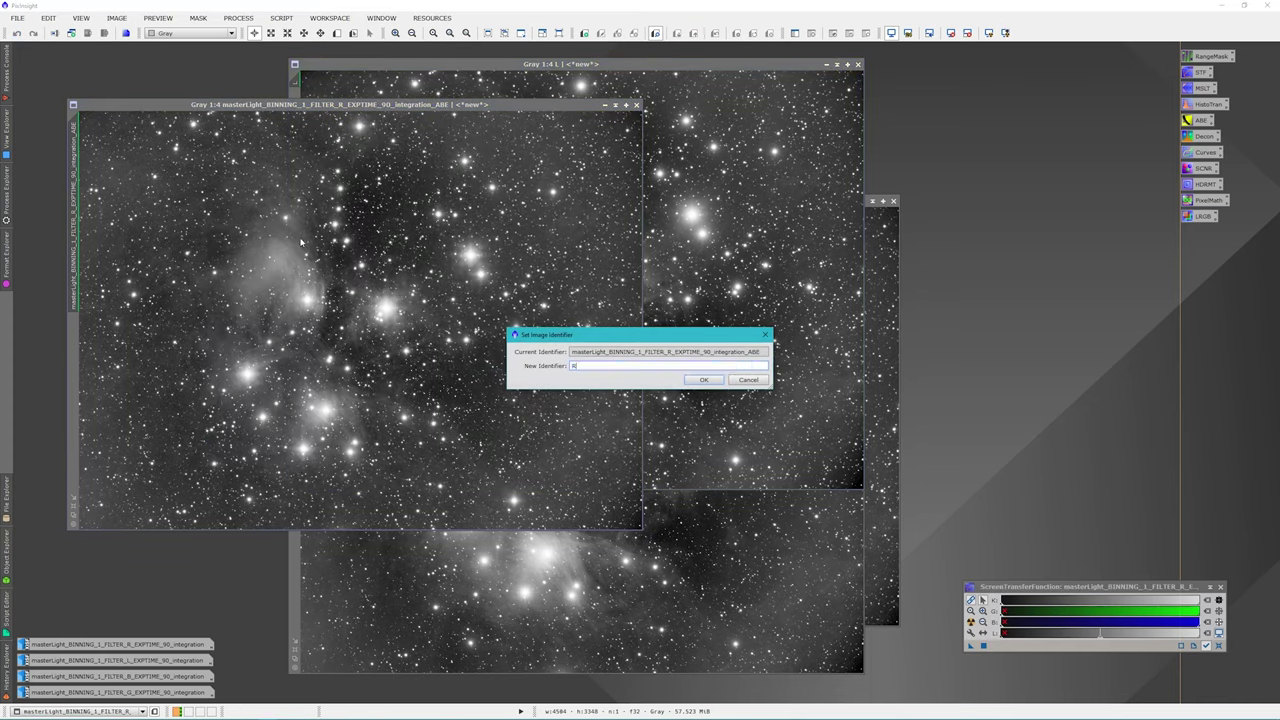
left_click(703, 380)
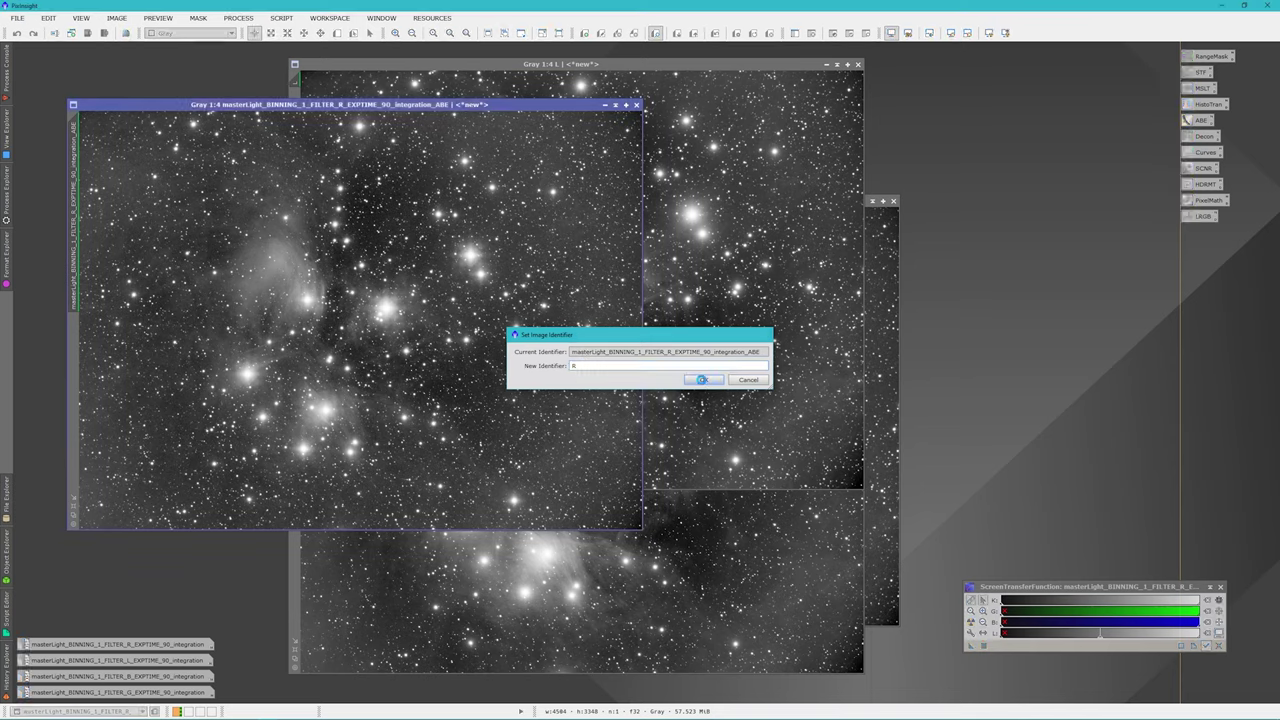
Step: Change the background-corrected blue image's identifier to B
left_click(700, 603)
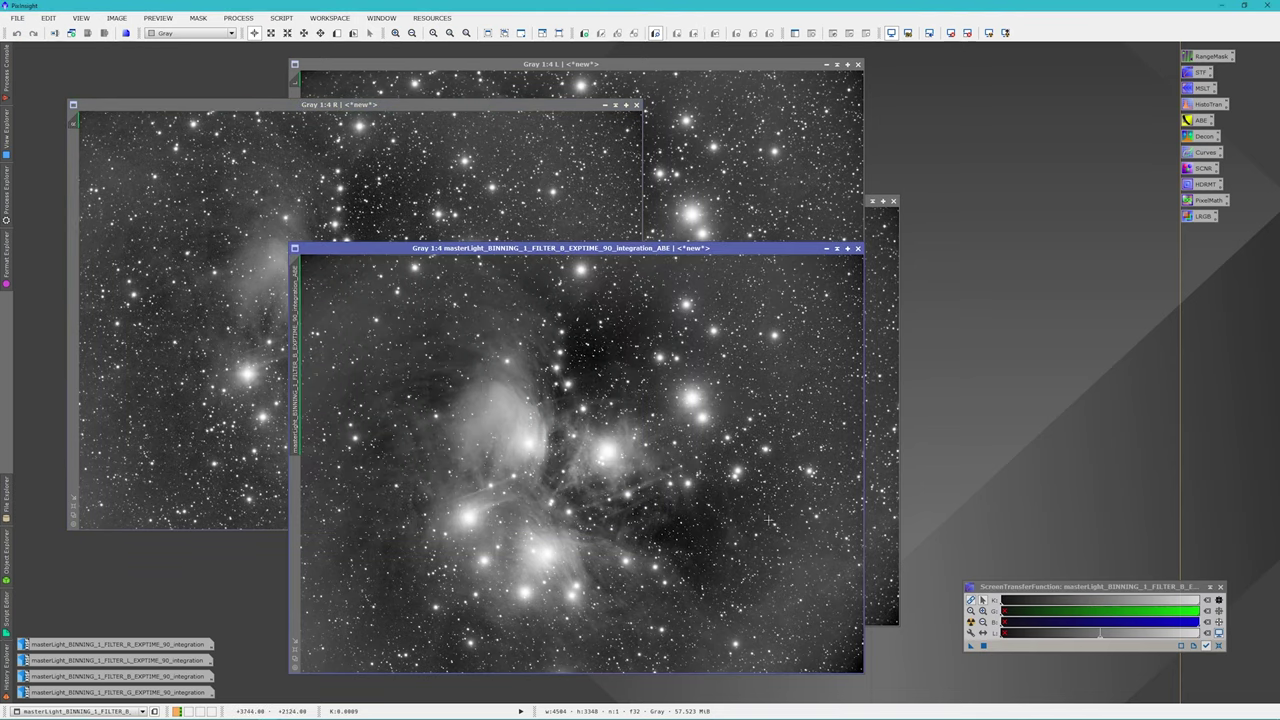
right_click(732, 406)
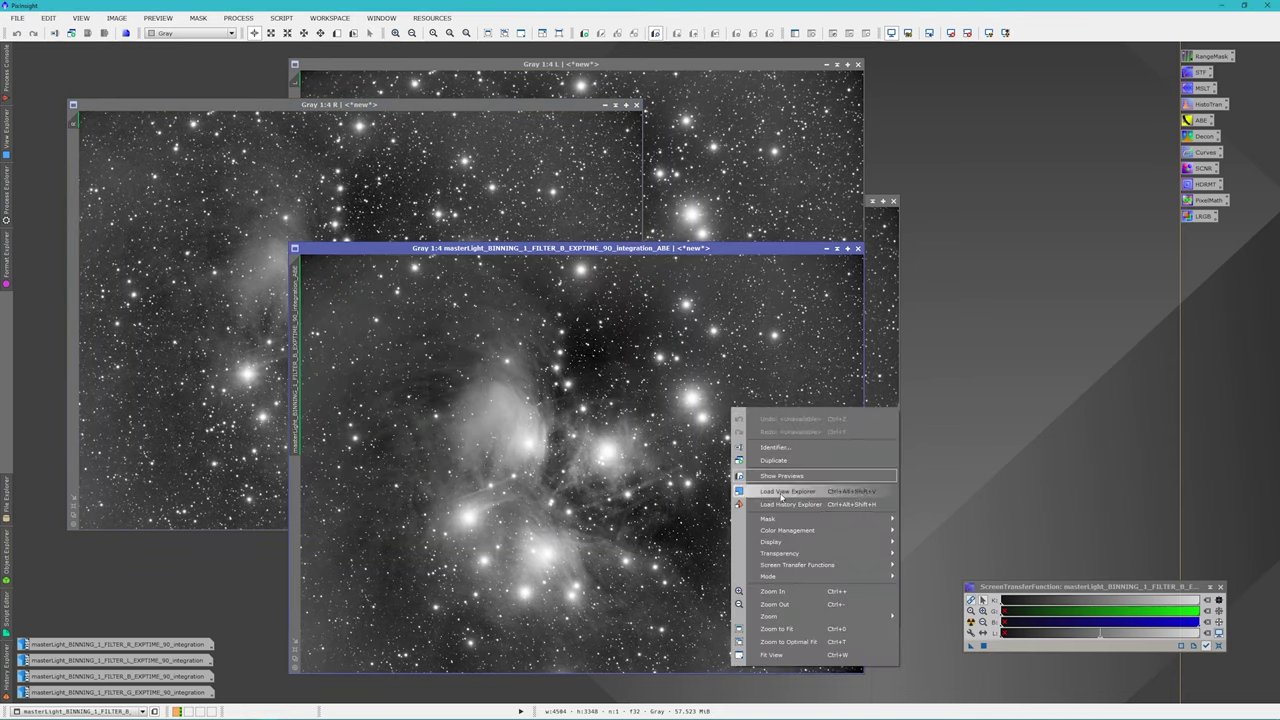
left_click(808, 452)
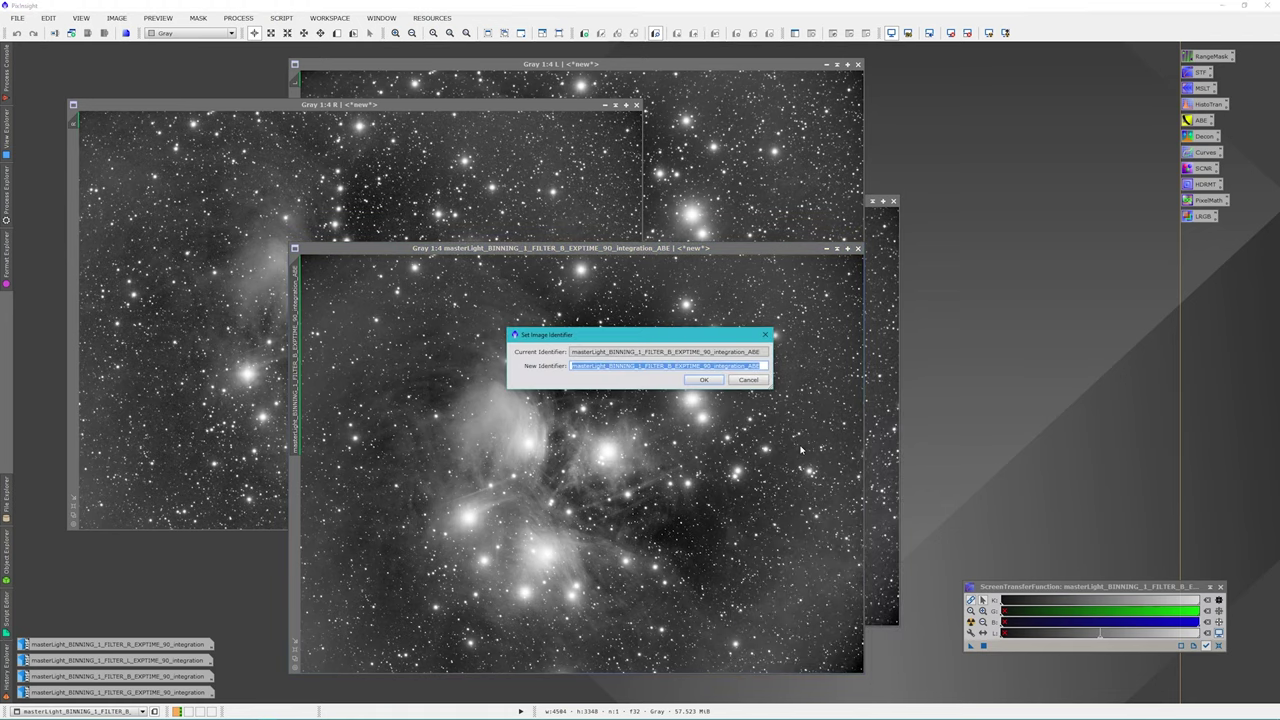
type("B")
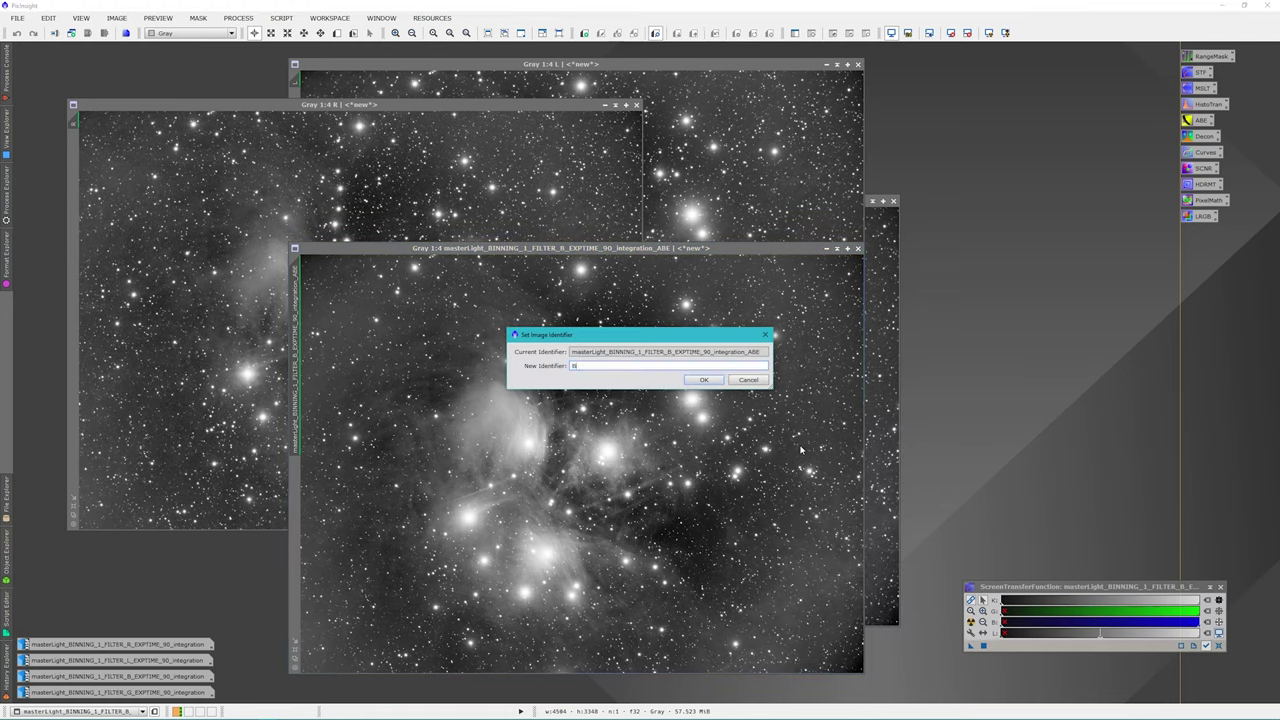
left_click(703, 379)
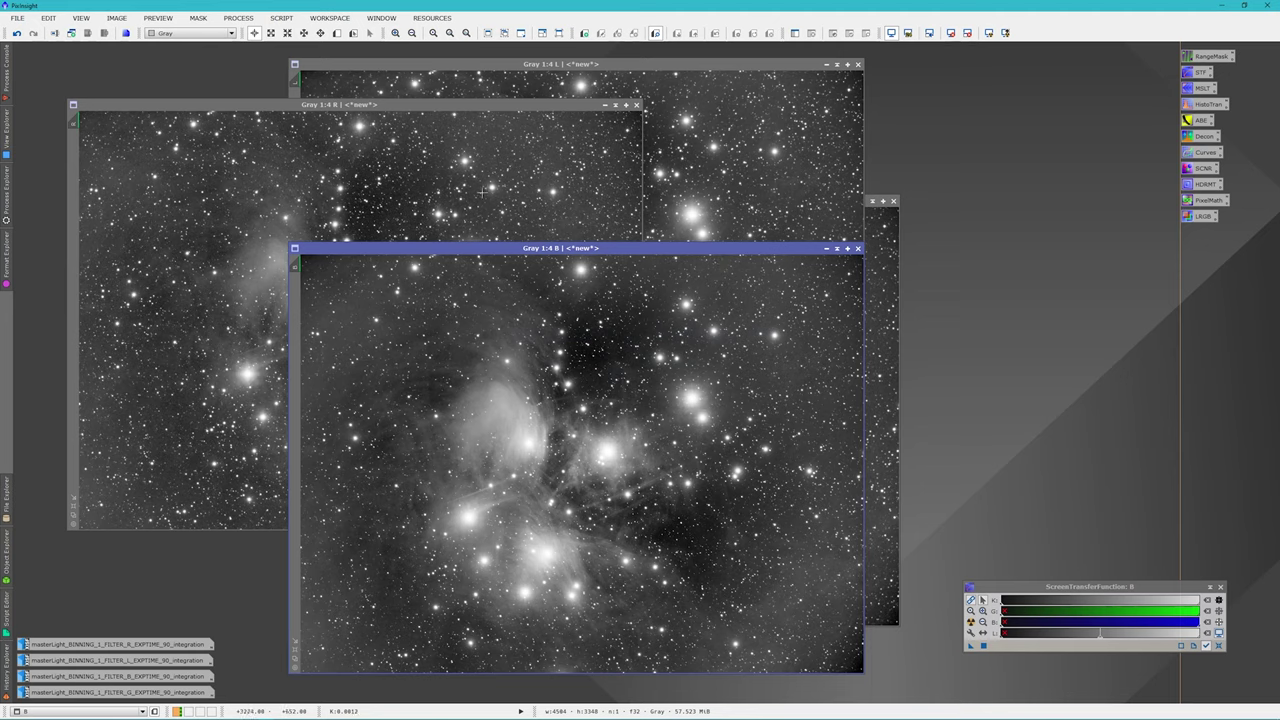
Step: Open LinearFit and choose the luminance image L as its reference image
left_click(240, 18)
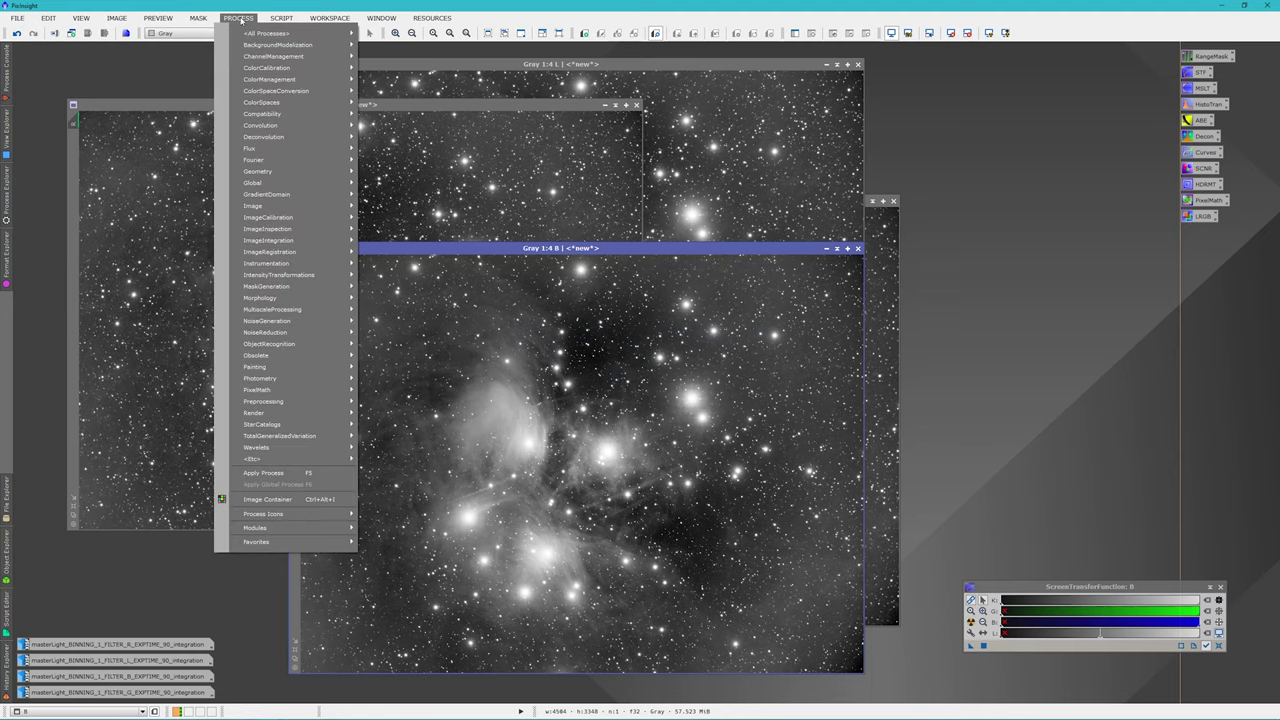
mouse_move(241, 35)
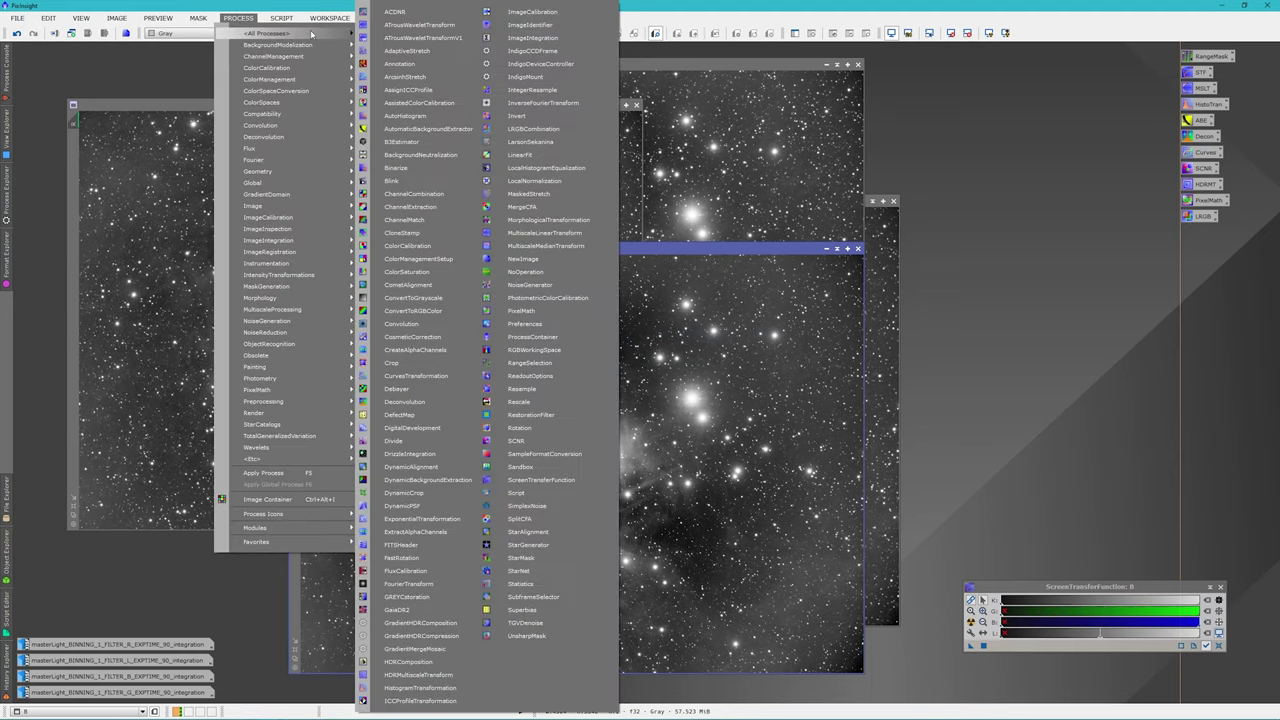
left_click(528, 160)
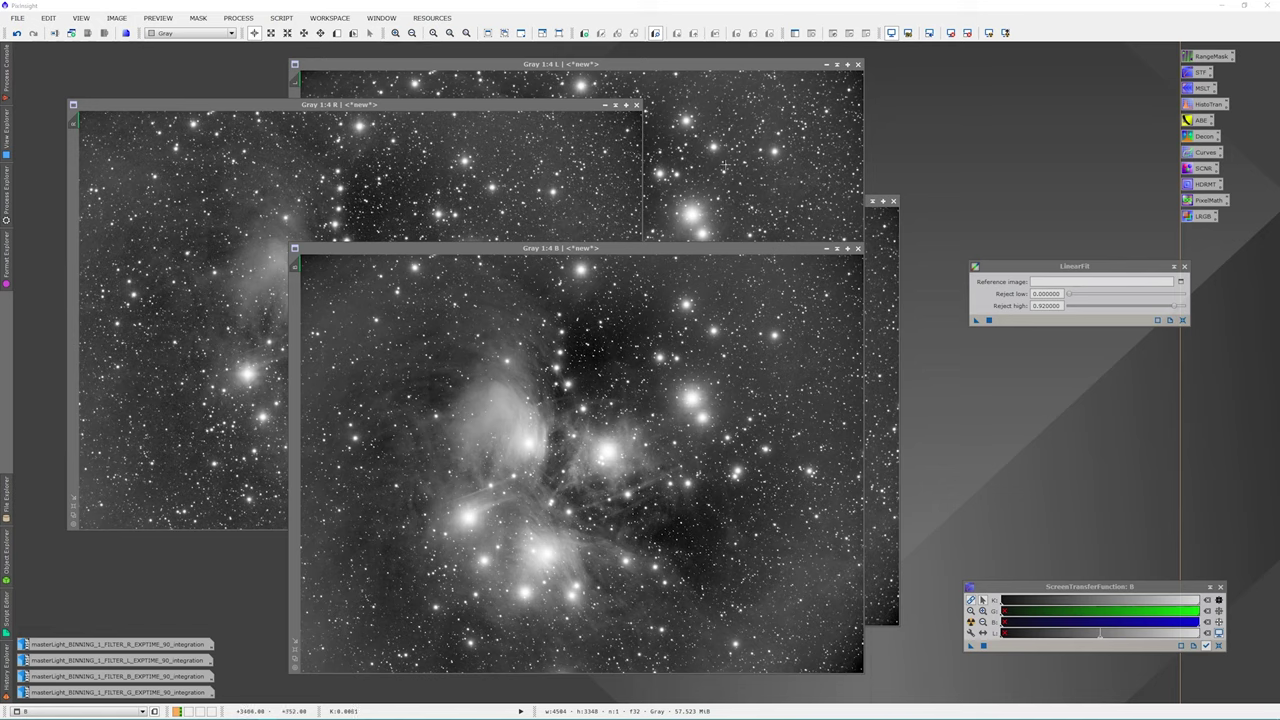
left_click(733, 69)
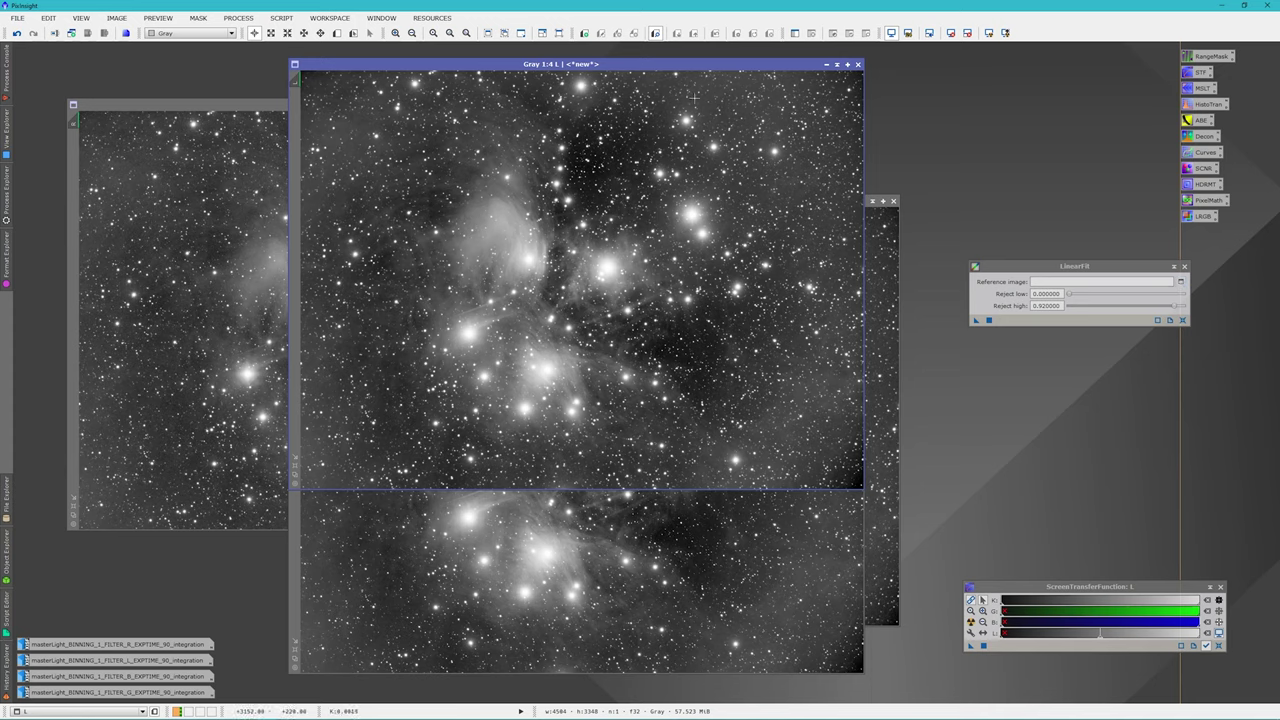
left_click_drag(296, 86, 1060, 287)
left_click(1180, 282)
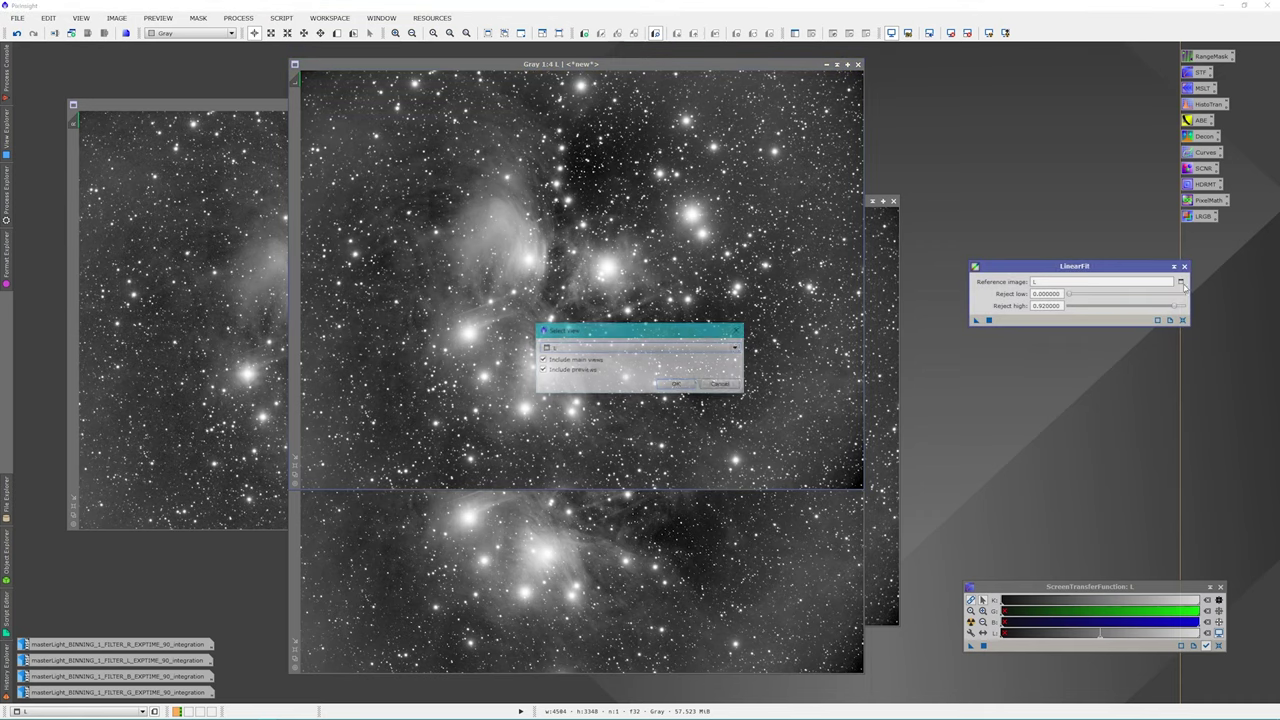
left_click(740, 348)
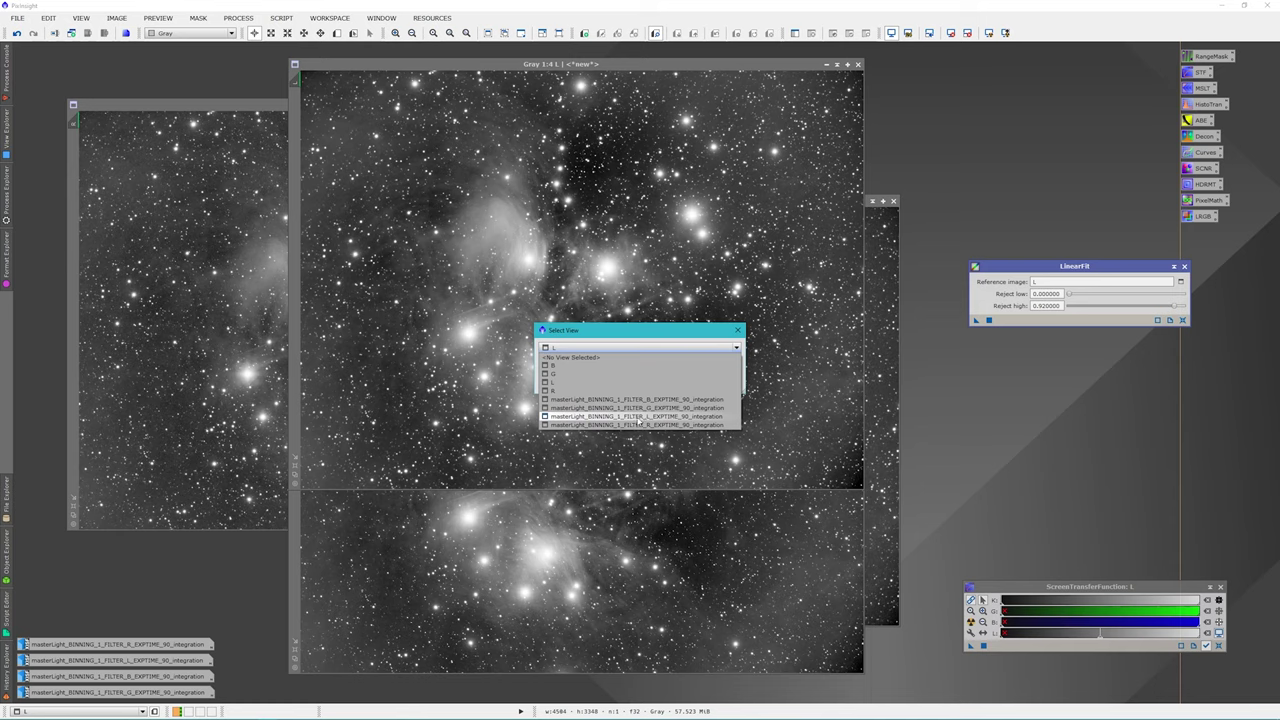
left_click(637, 384)
left_click(676, 384)
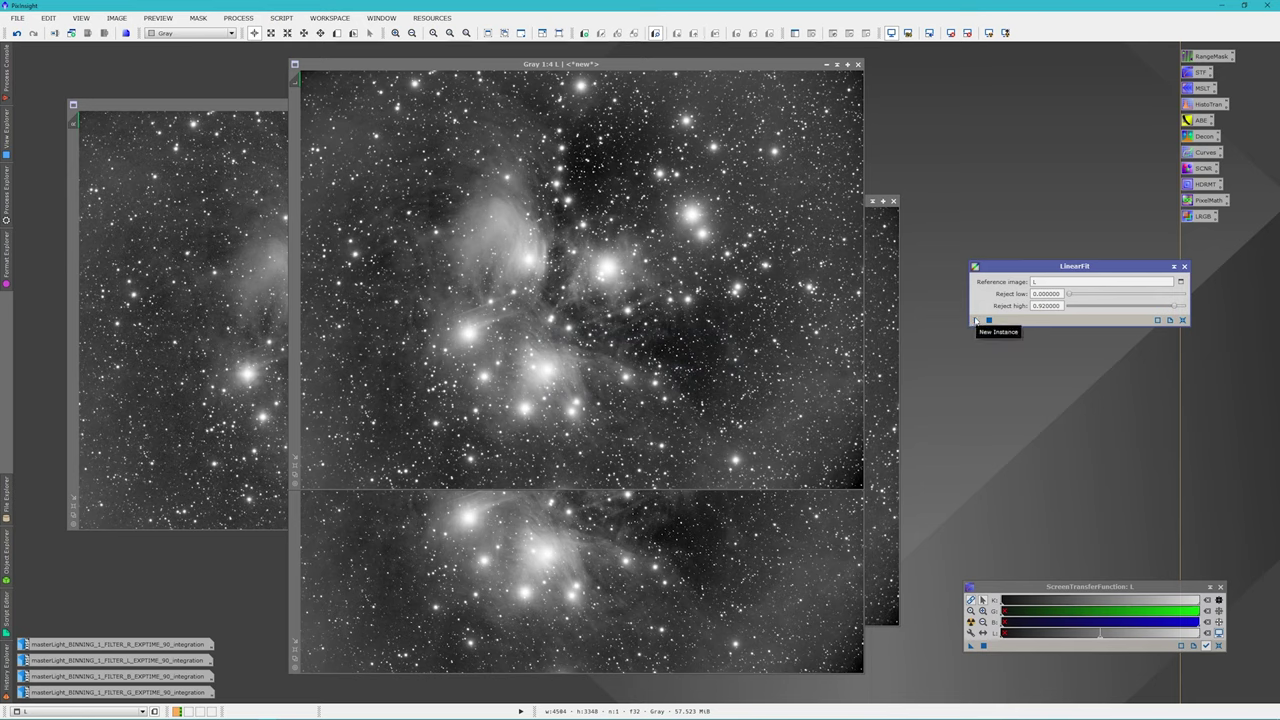
Step: Apply LinearFit with reference L to the G, B and R images
left_click_drag(976, 322, 882, 527)
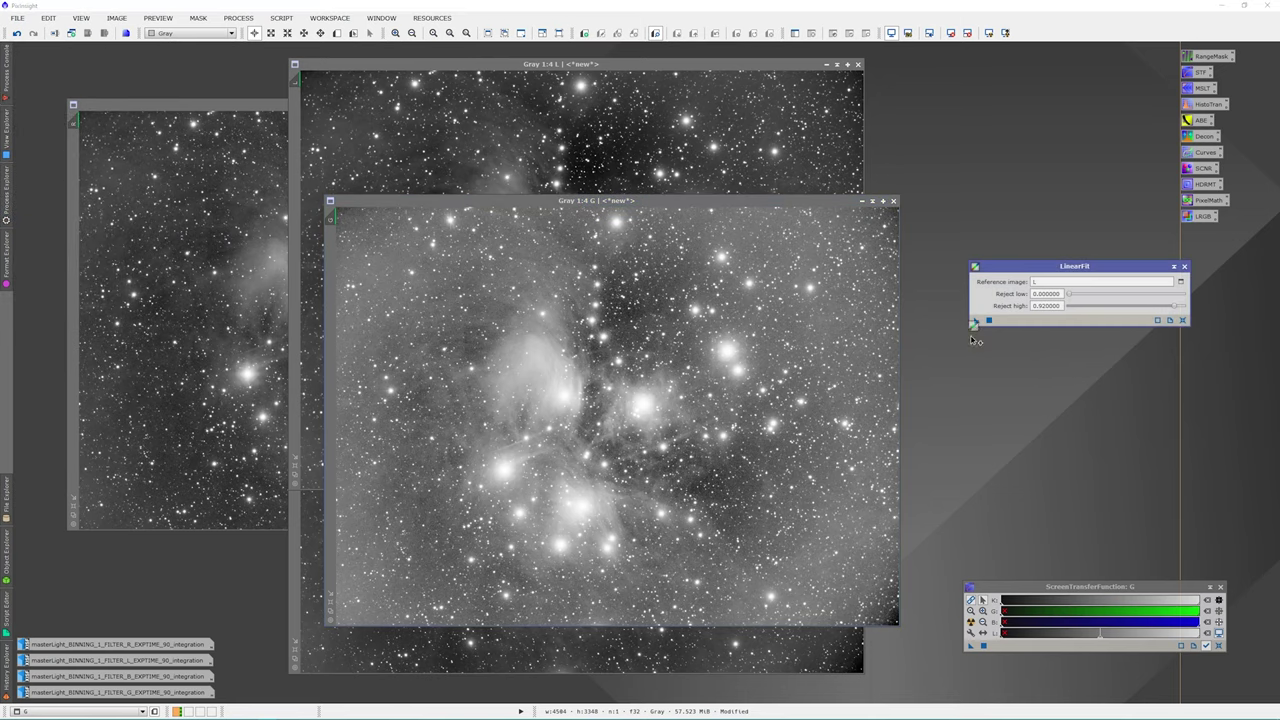
left_click_drag(438, 650, 403, 650)
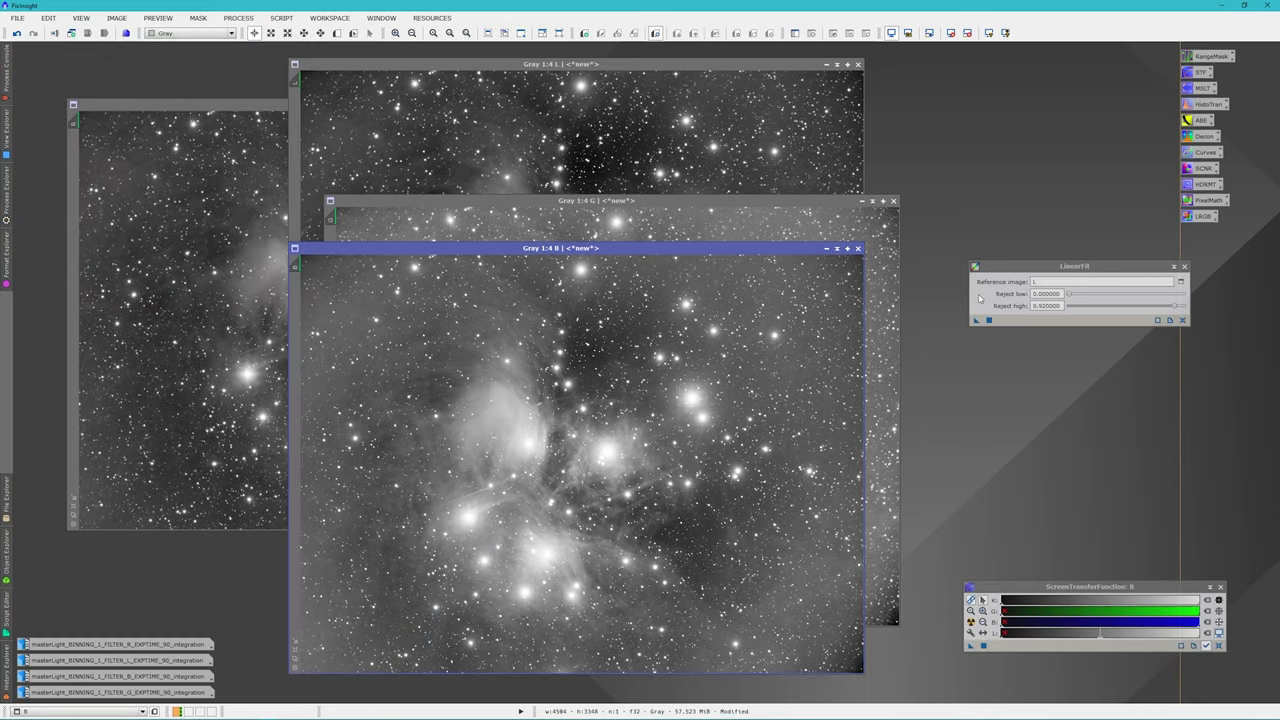
left_click_drag(975, 321, 275, 261)
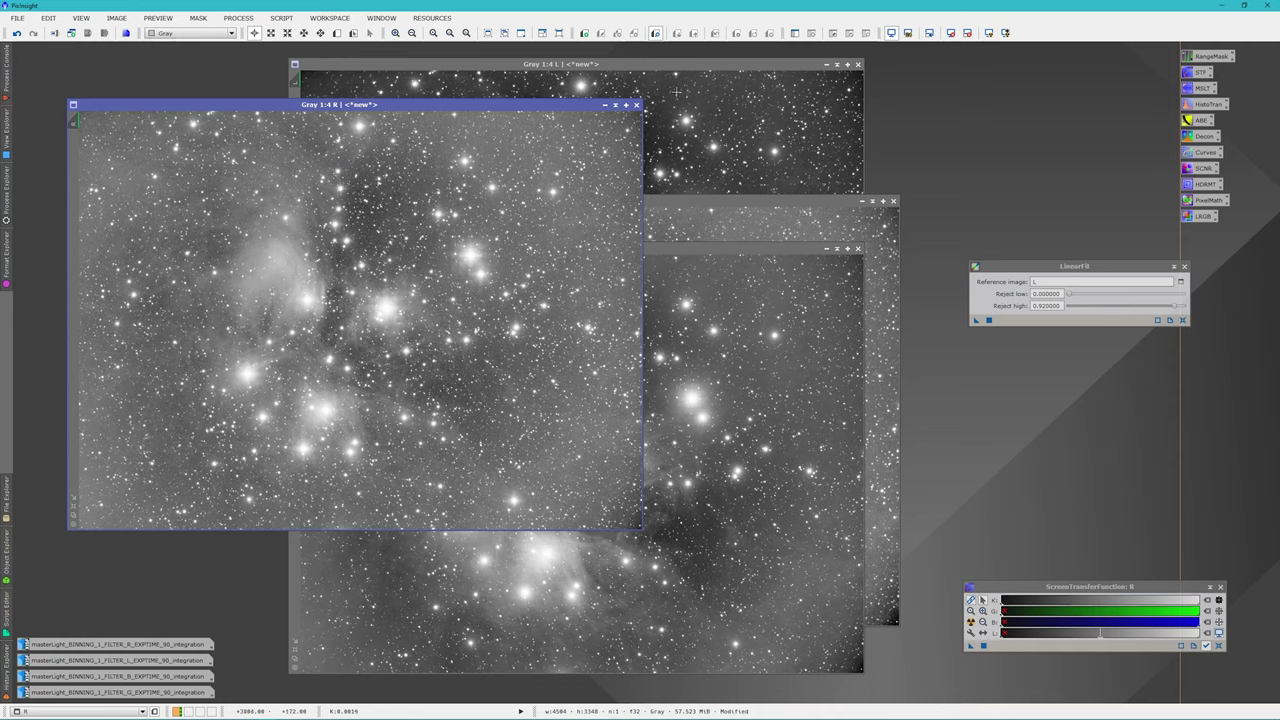
Step: Compare the R image with L, then reset R's screen stretch and auto-stretch it again
left_click(470, 66)
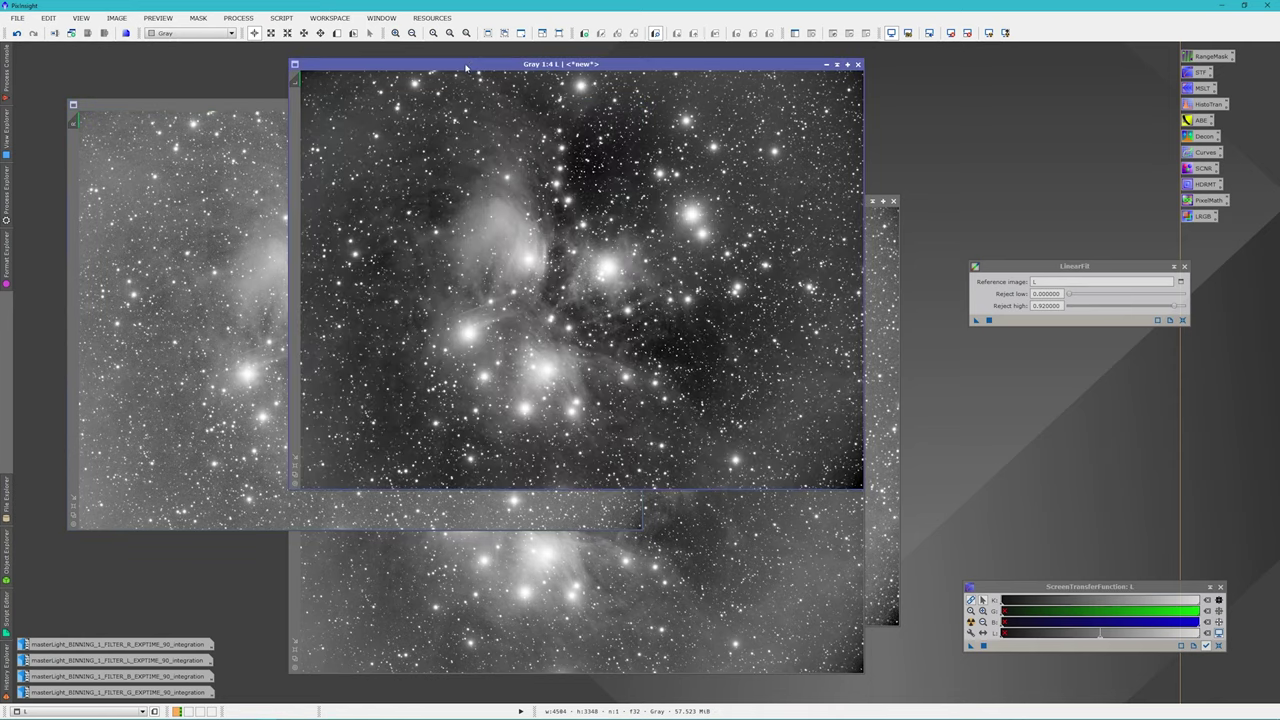
left_click(248, 106)
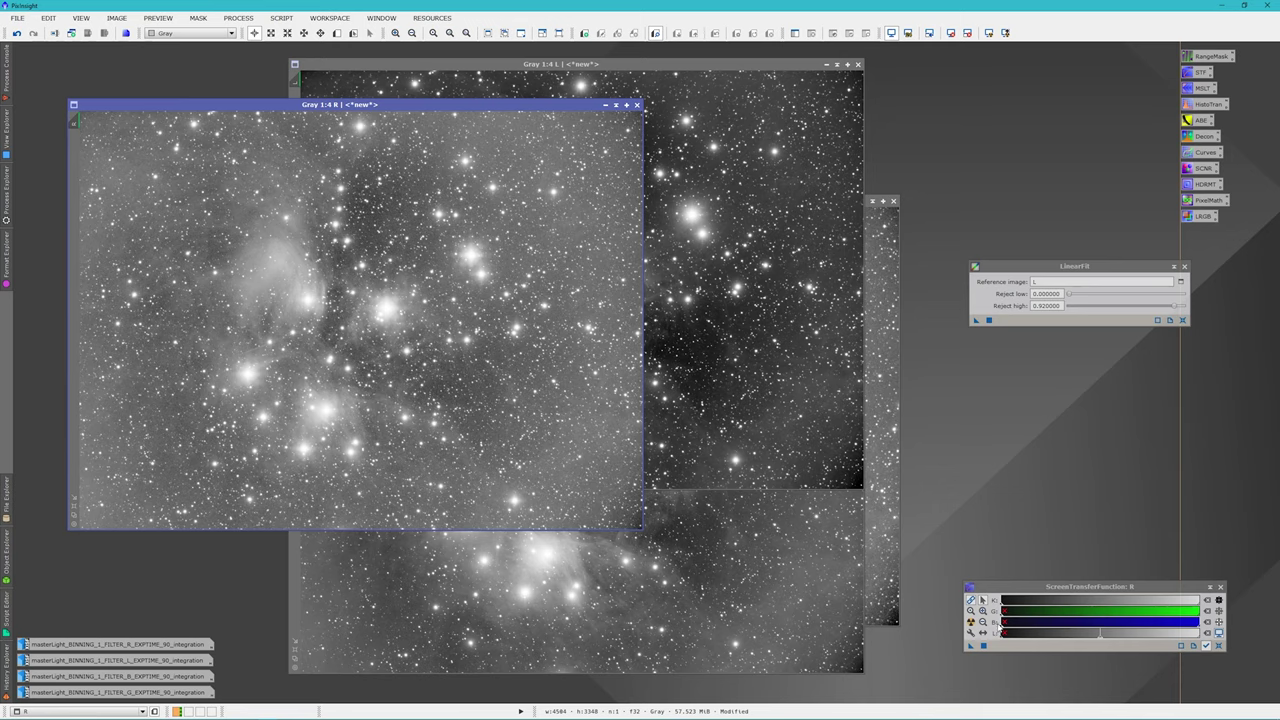
left_click(1220, 646)
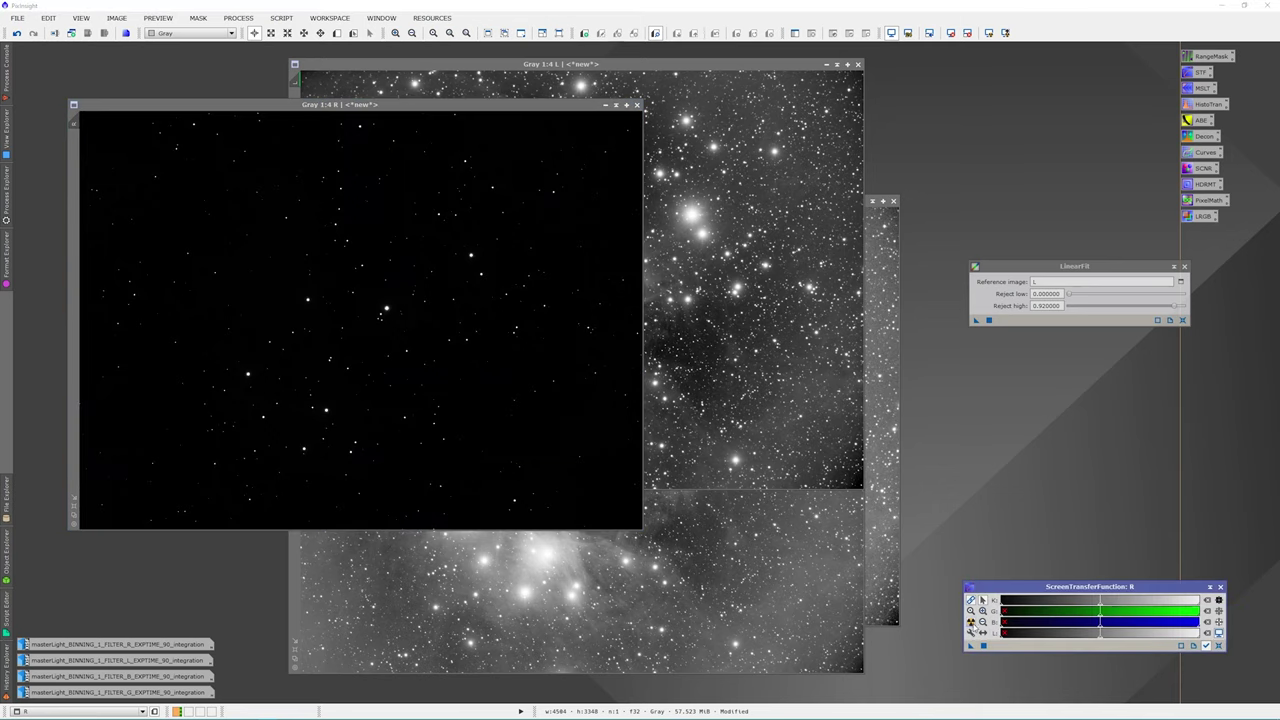
left_click(970, 622)
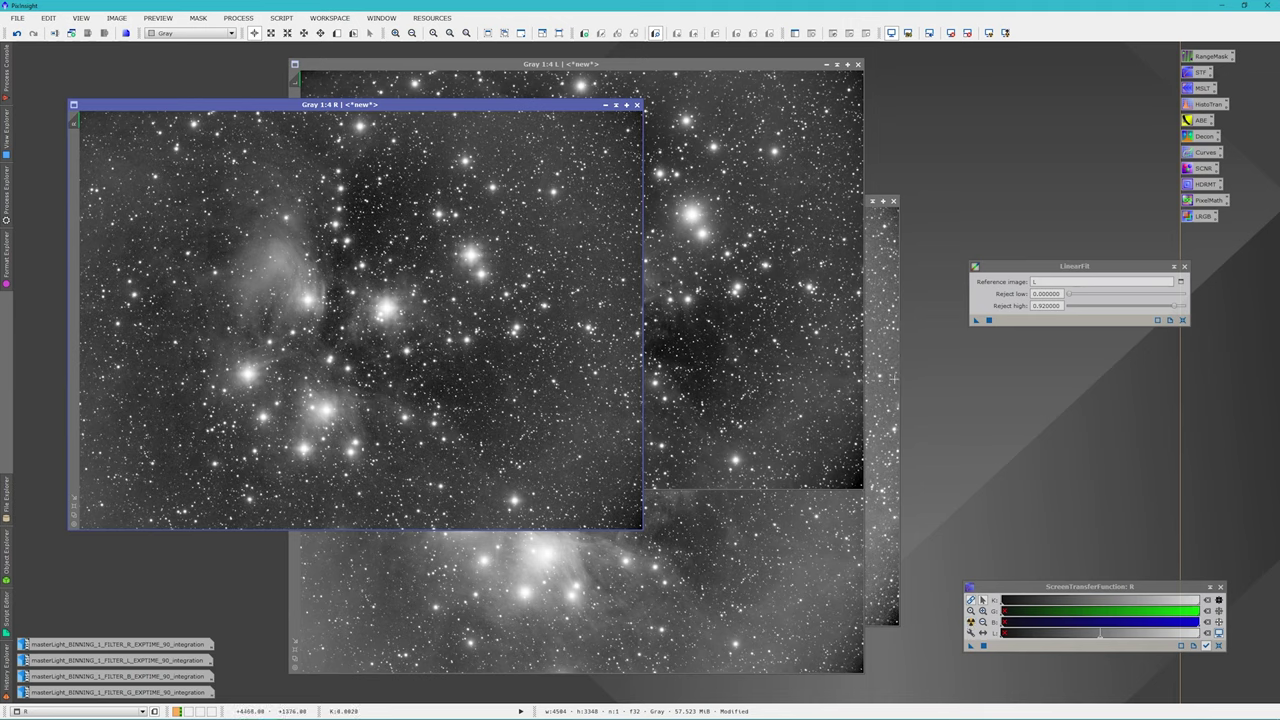
Step: Renew the auto-stretch of the fitted B and G images and close LinearFit
left_click(834, 590)
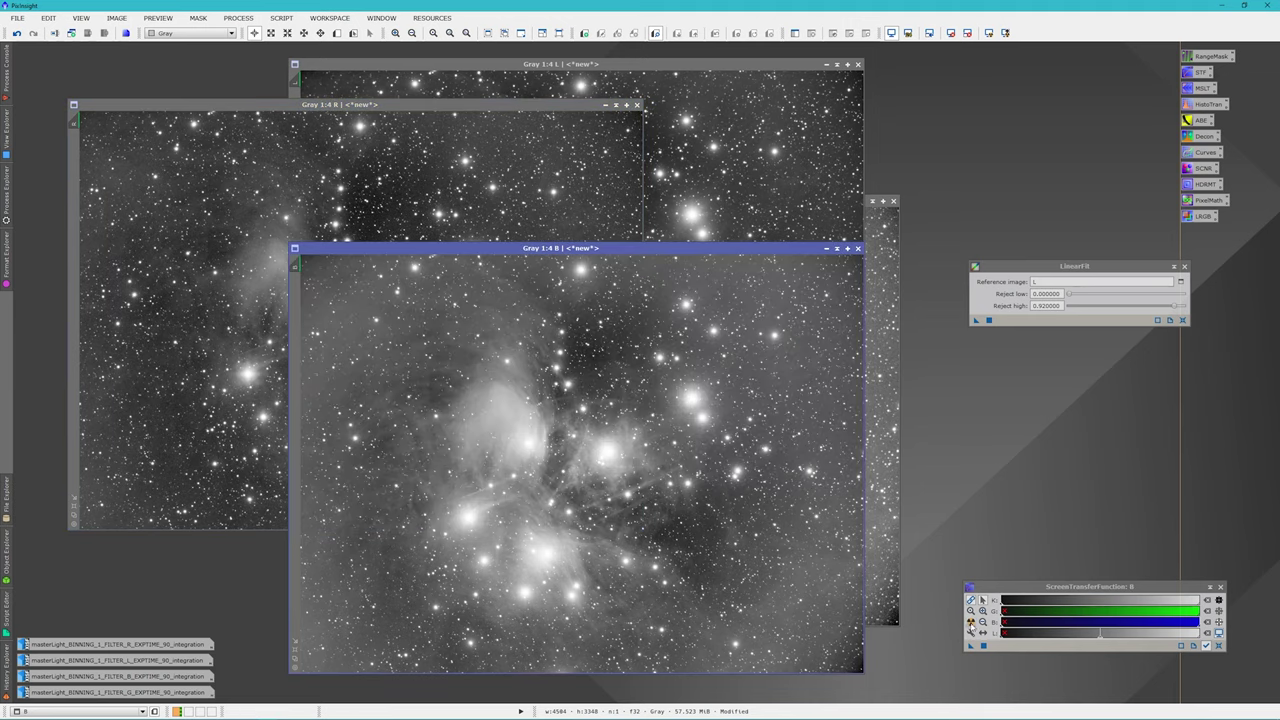
left_click(1217, 645)
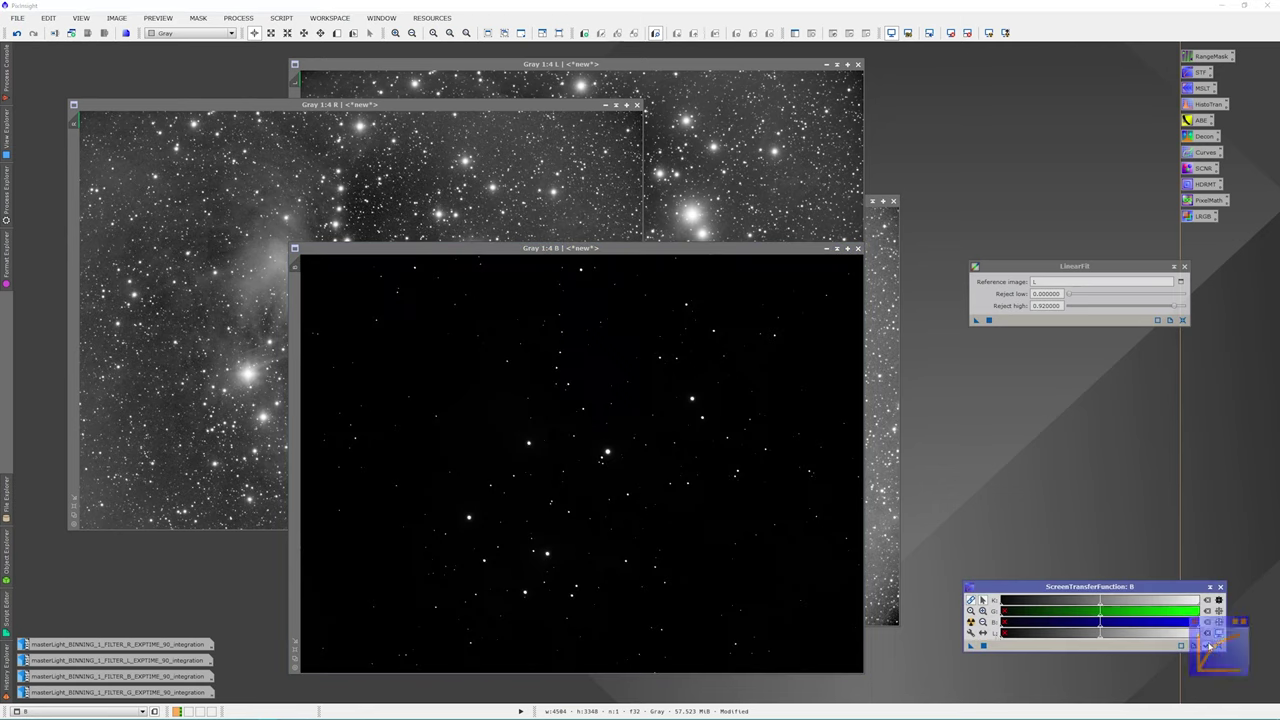
left_click(970, 621)
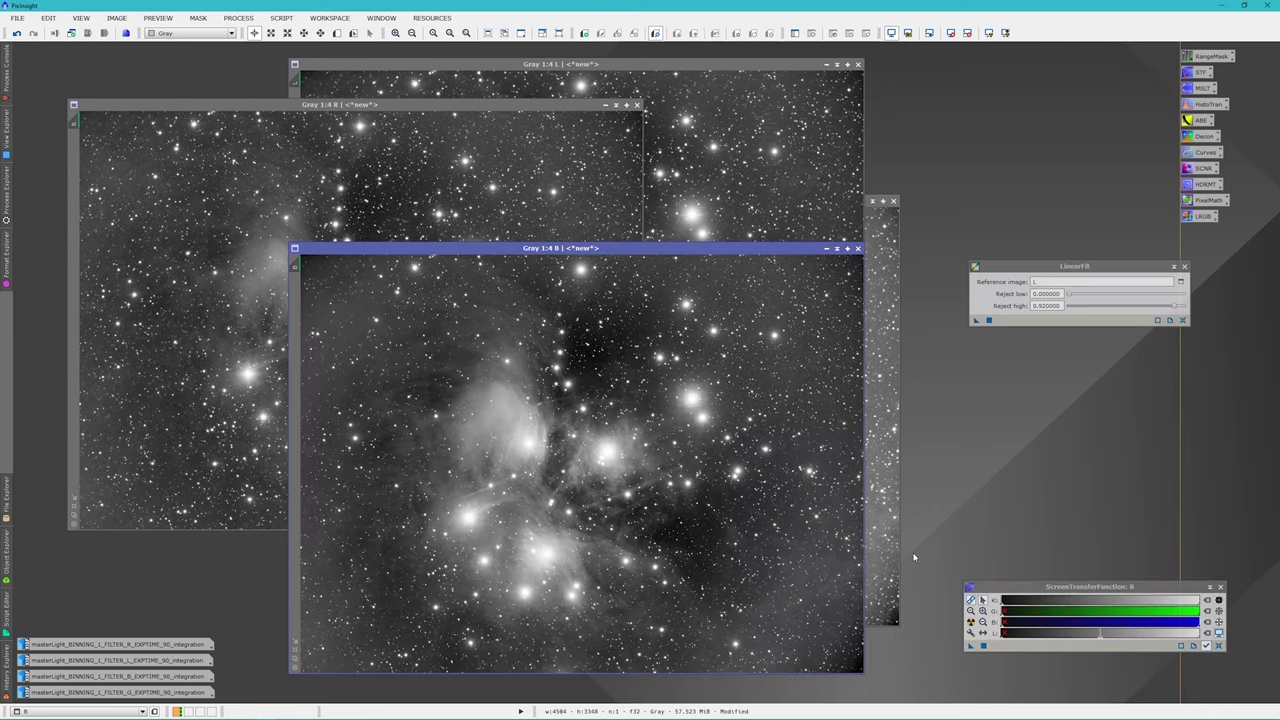
left_click(887, 532)
left_click(970, 621)
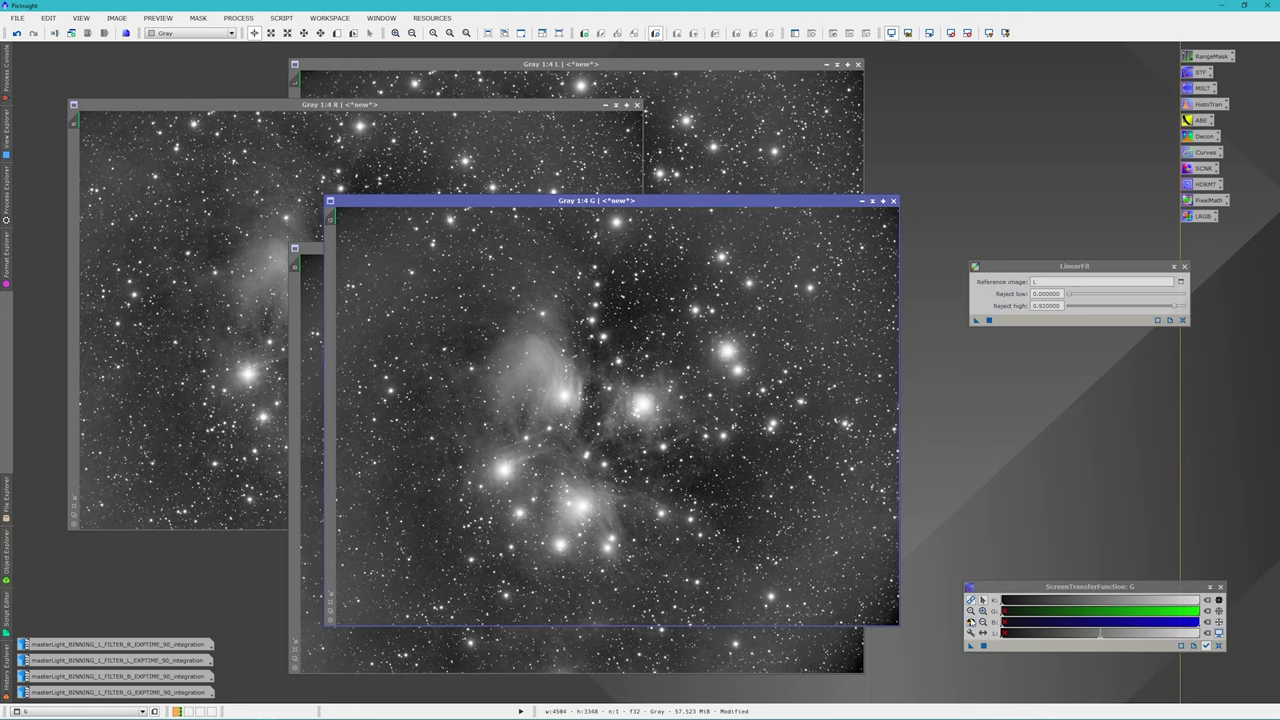
left_click(1184, 267)
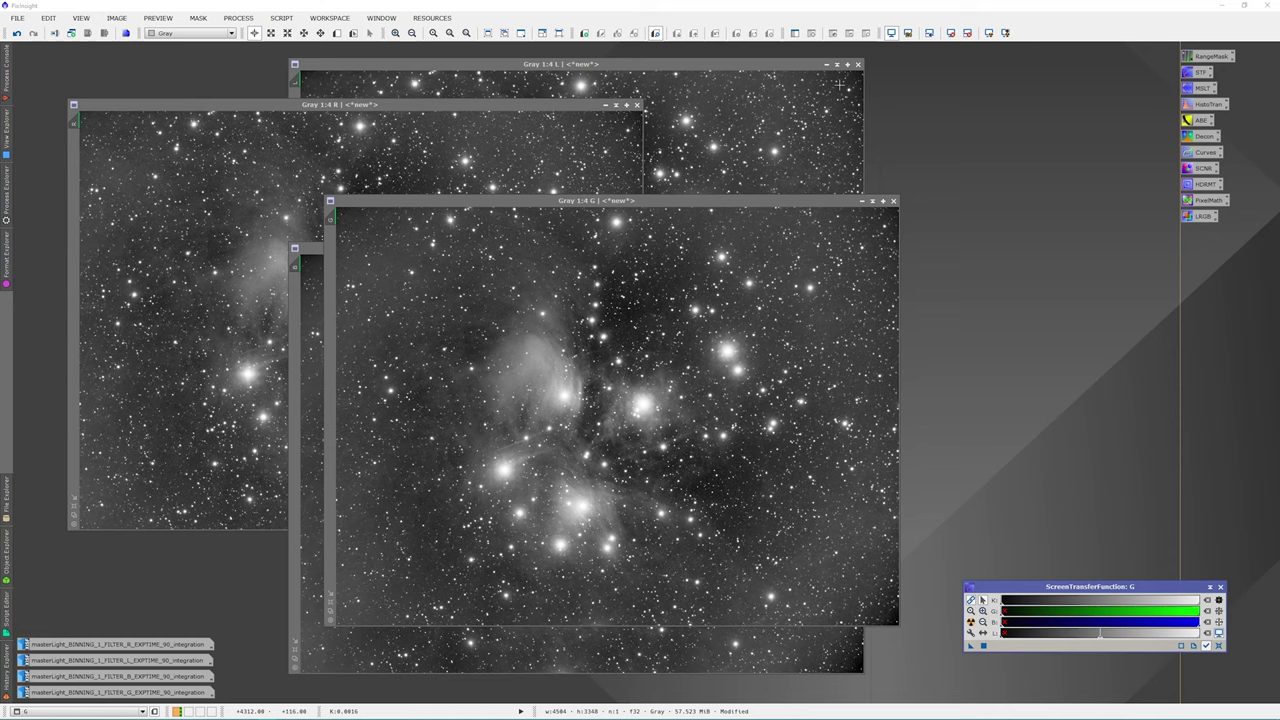
Step: Set up LRGBCombination with the L channel excluded and the images R, G and B as the colour channel sources
double_click(1202, 218)
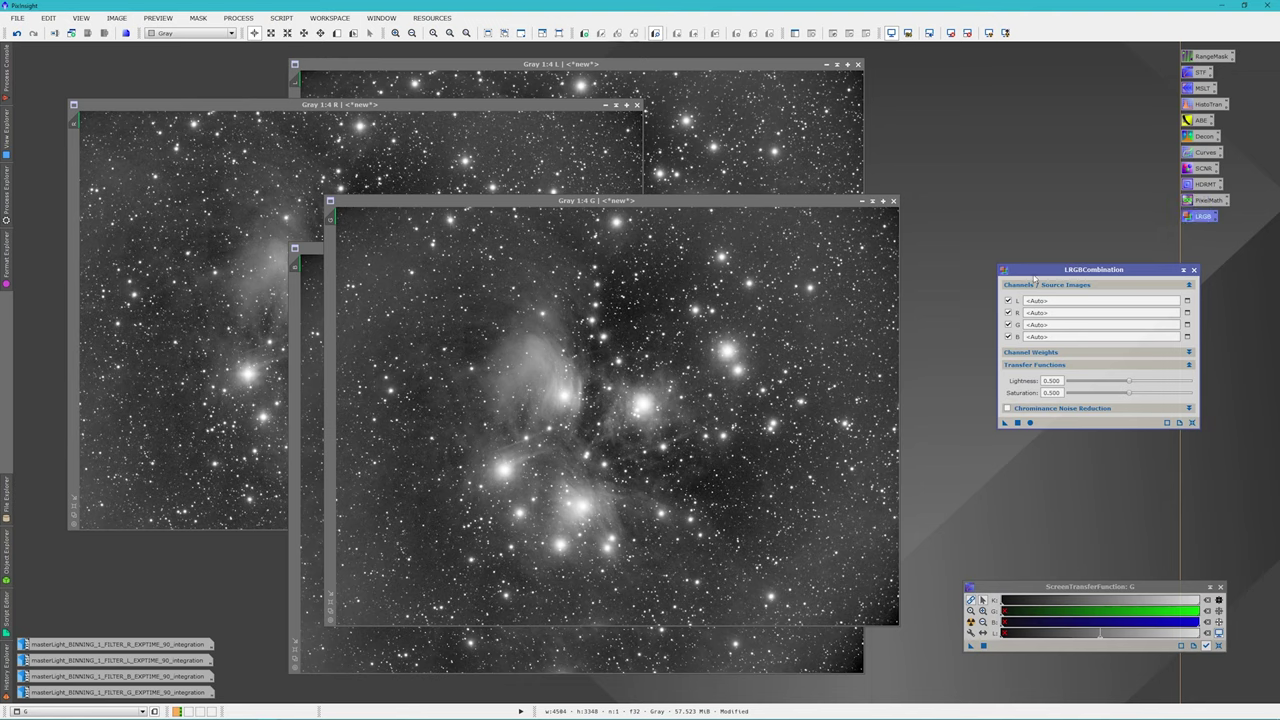
left_click_drag(1035, 278, 1024, 280)
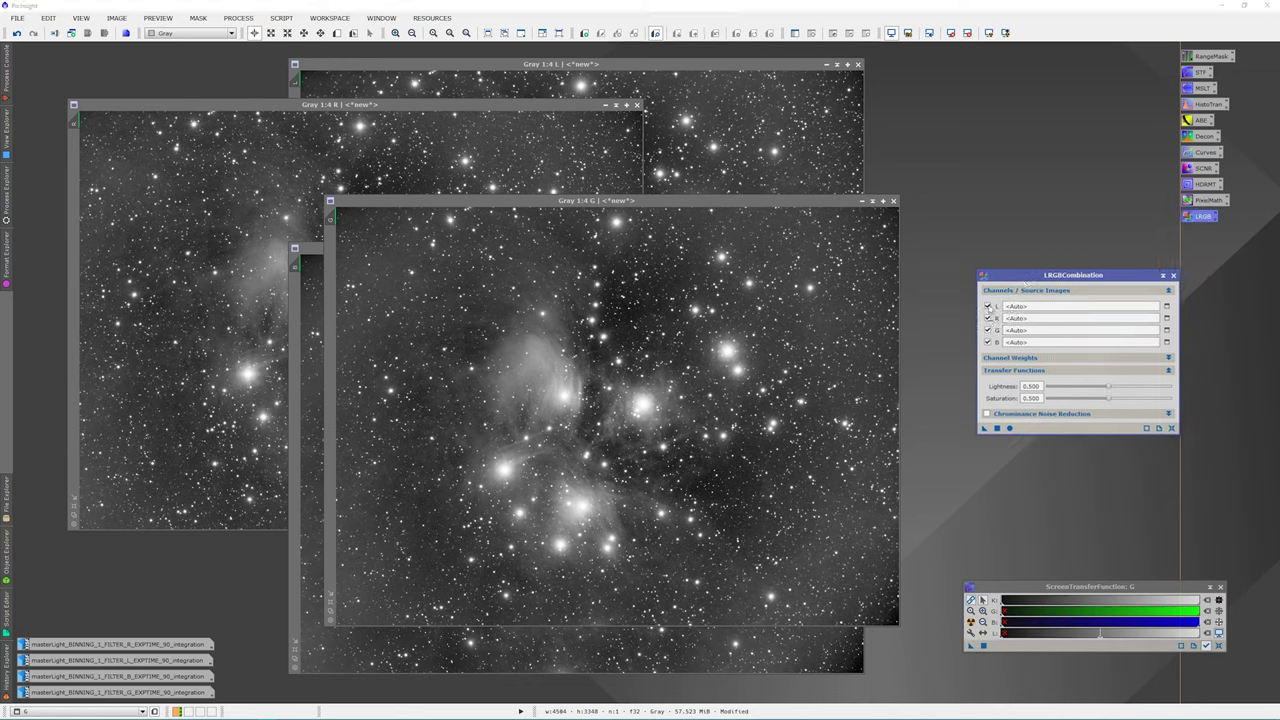
left_click(988, 306)
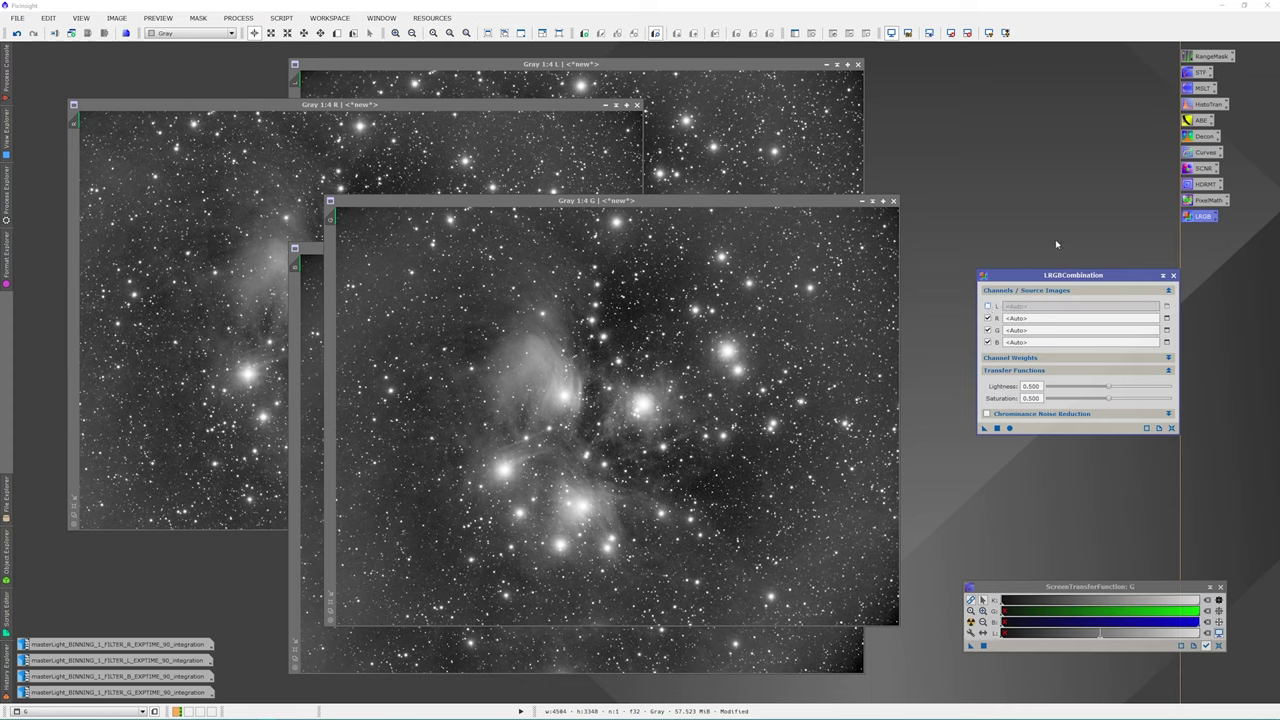
left_click(1039, 318)
type("R")
left_click(1000, 331)
type("G")
left_click(1056, 341)
type("B")
Step: Combine the channels into a new RGB image, auto-stretch it and close LRGBCombination
left_click(1009, 429)
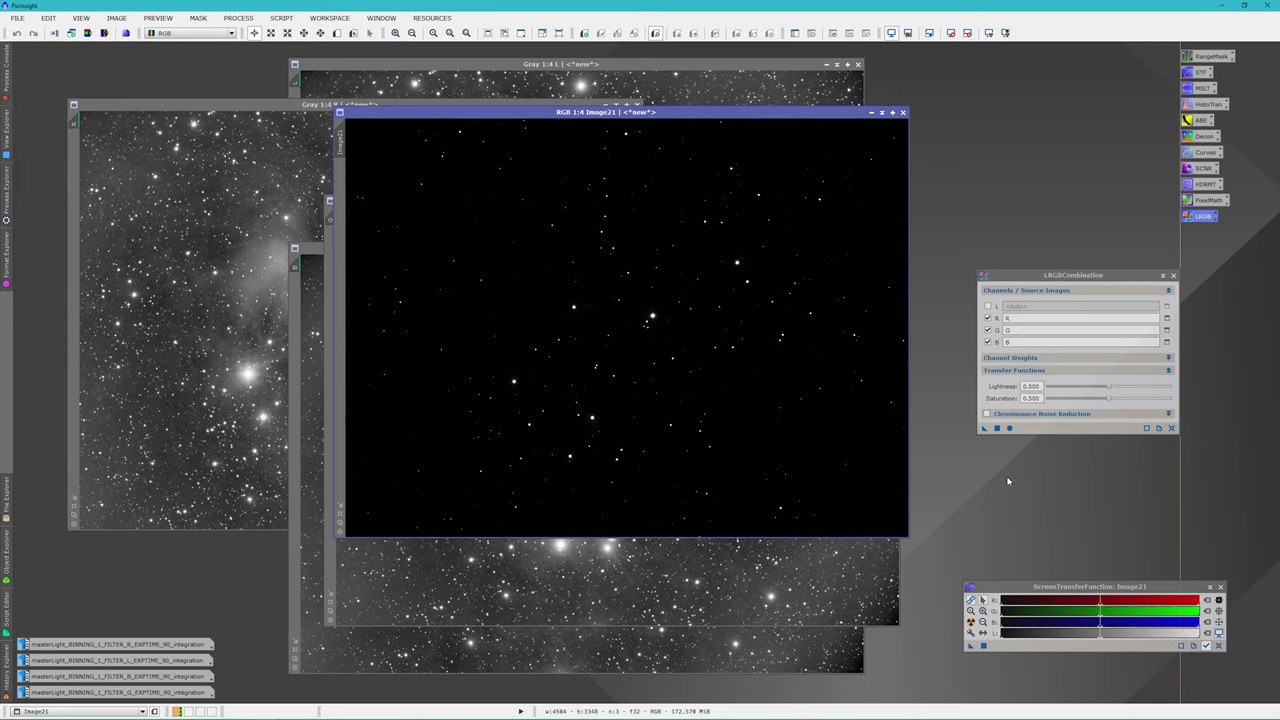
left_click(970, 622)
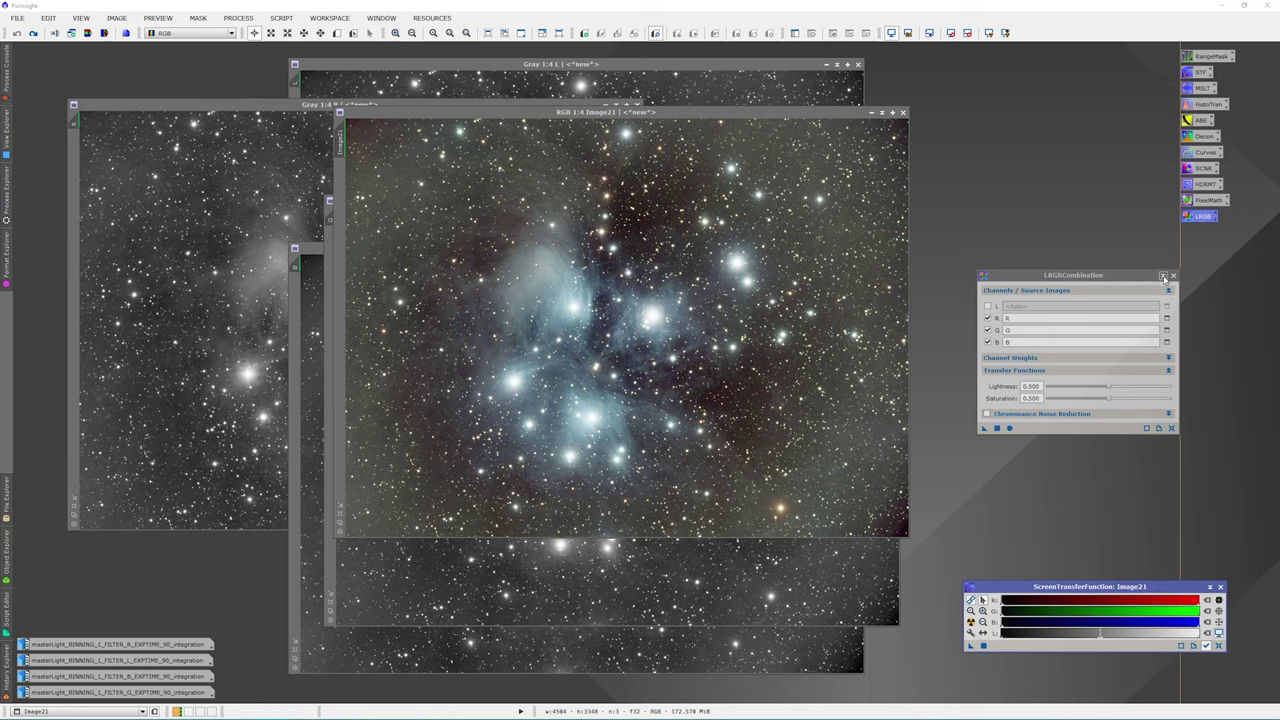
left_click(1173, 276)
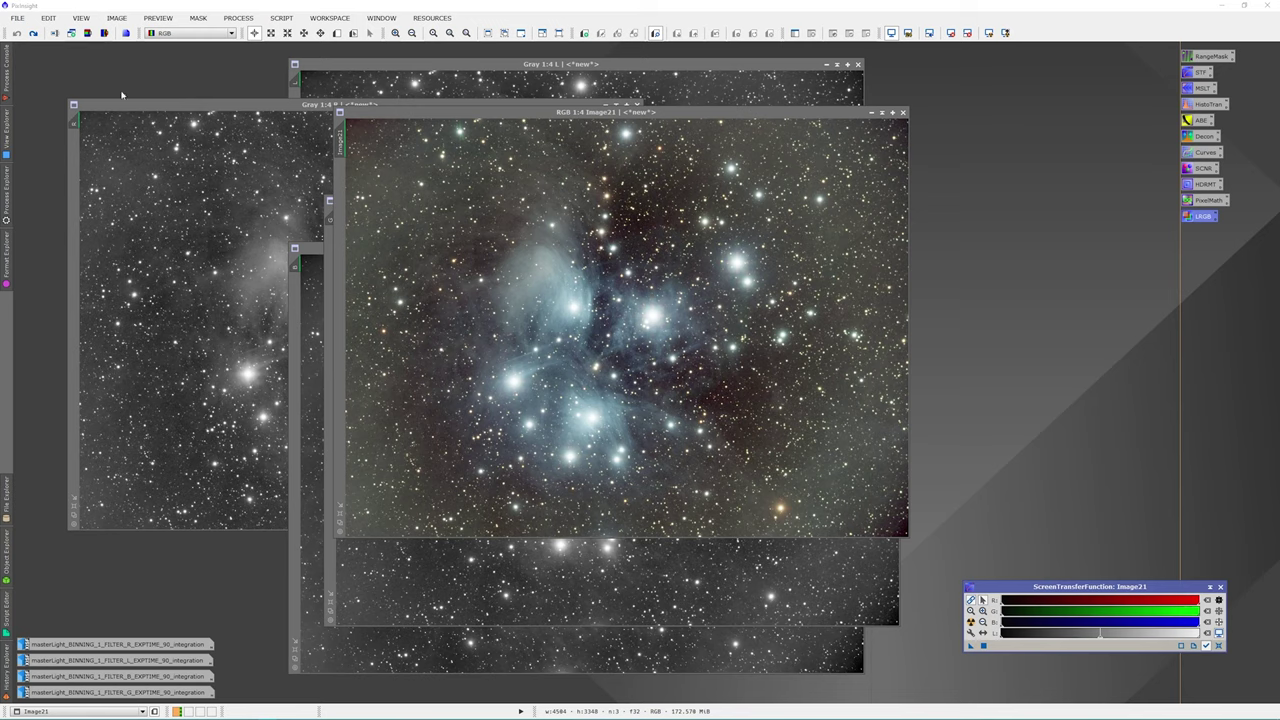
Step: Open BackgroundNeutralization and ColorCalibration, and apply BackgroundNeutralization to the RGB image with the target image as reference
left_click(7, 202)
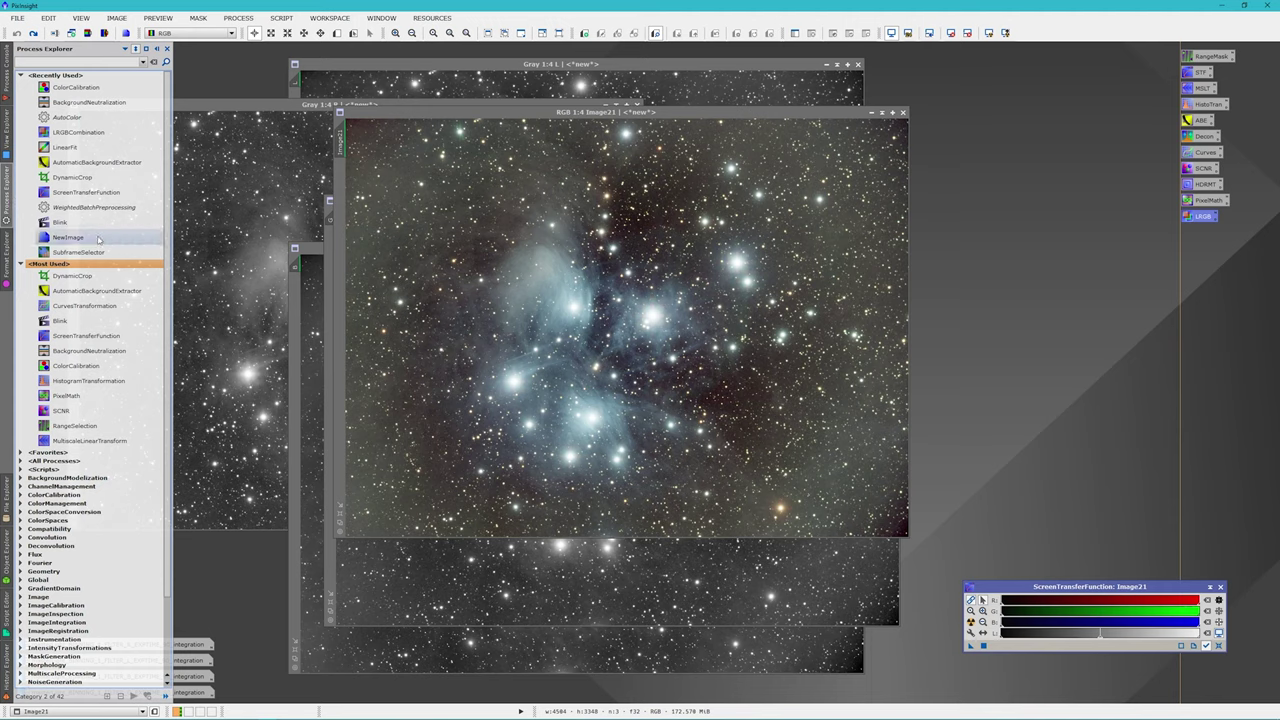
double_click(70, 352)
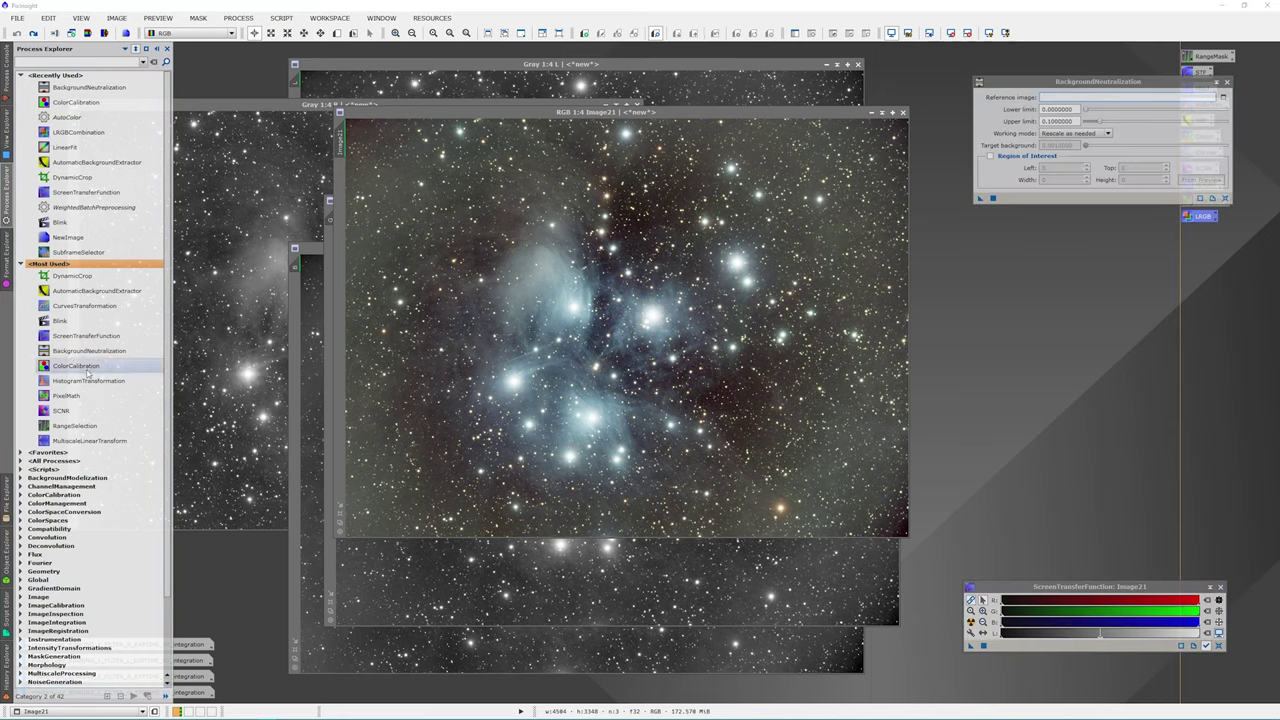
double_click(86, 368)
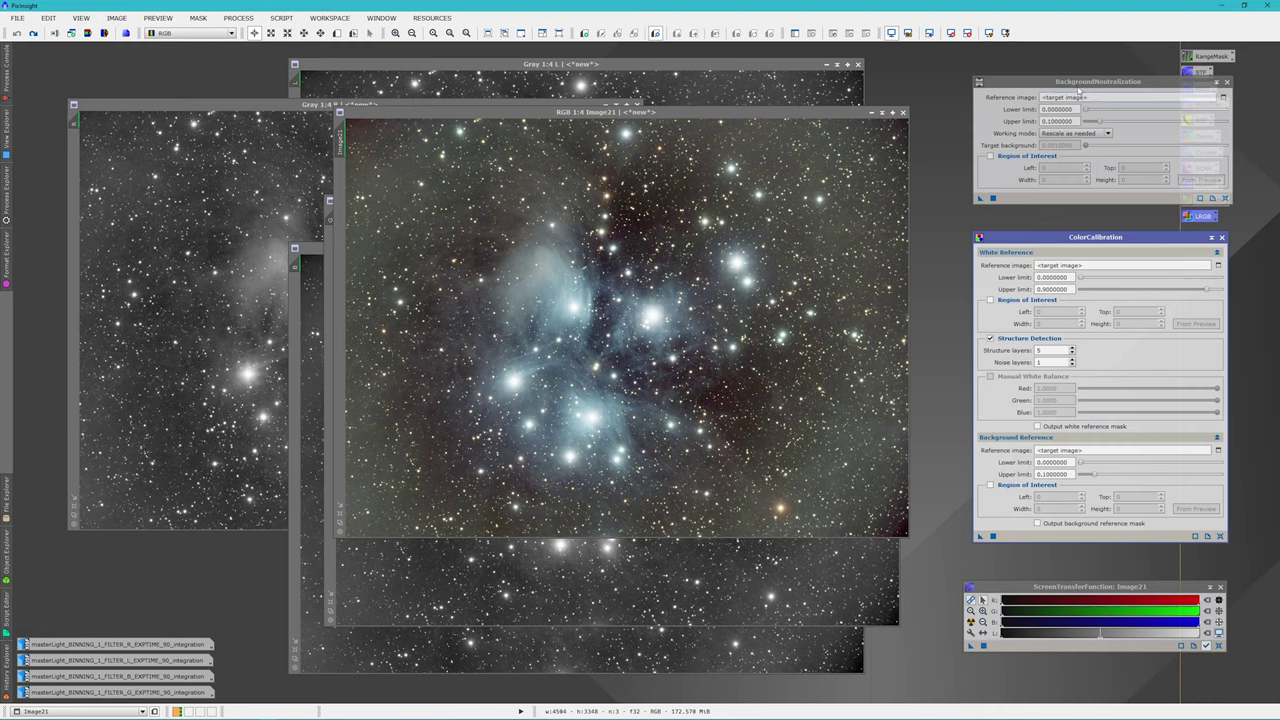
left_click(1078, 90)
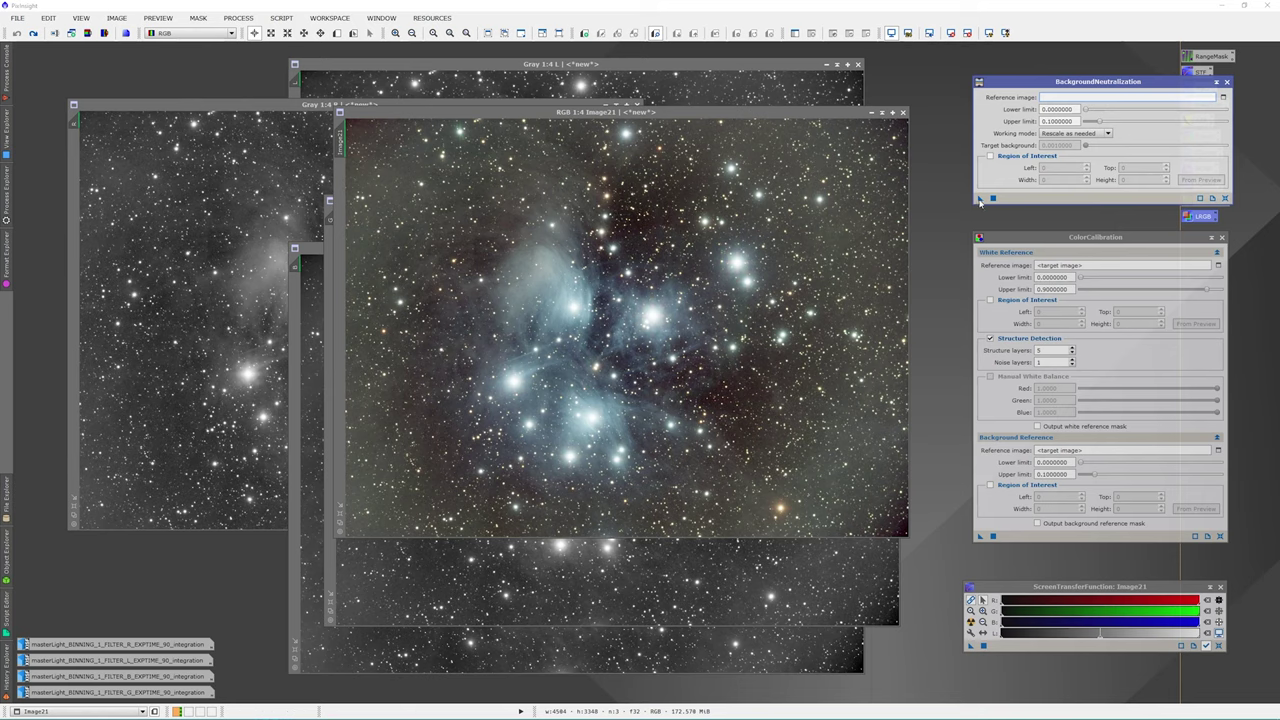
left_click_drag(979, 199, 660, 268)
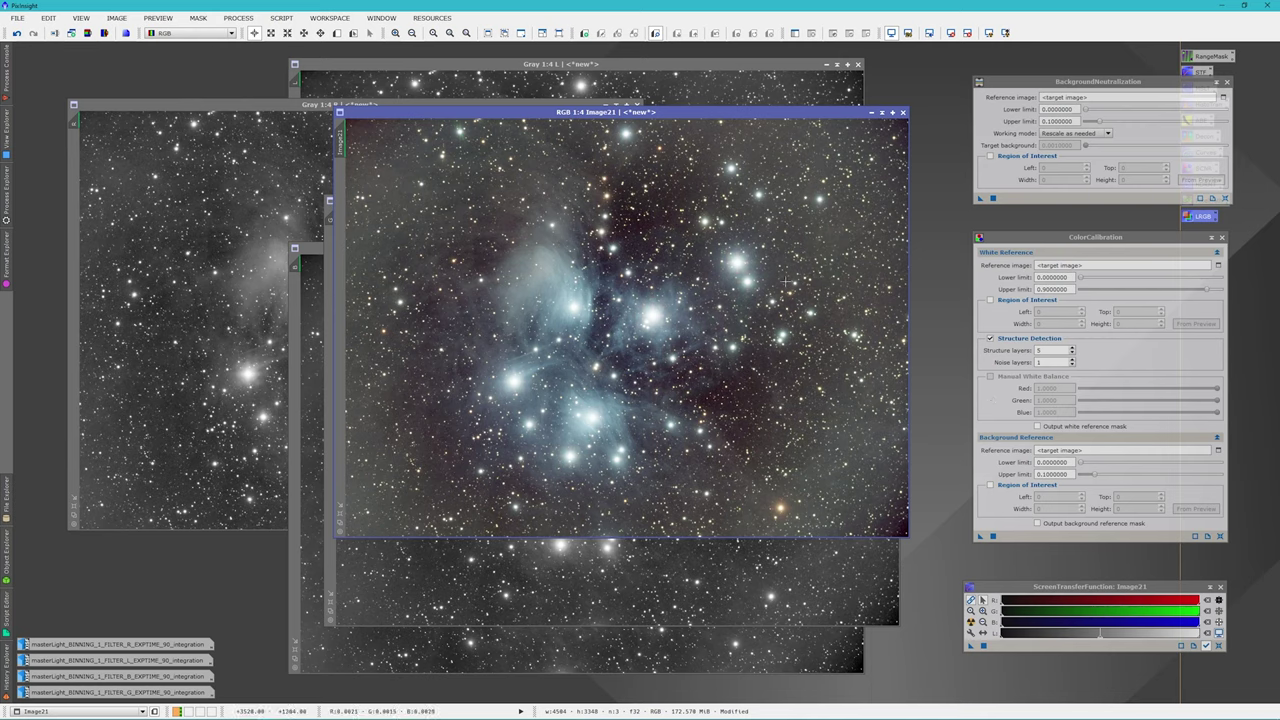
Step: Define a preview over the nebula near the centre of the RGB image, then delete that preview
left_click(337, 33)
left_click_drag(532, 249, 702, 368)
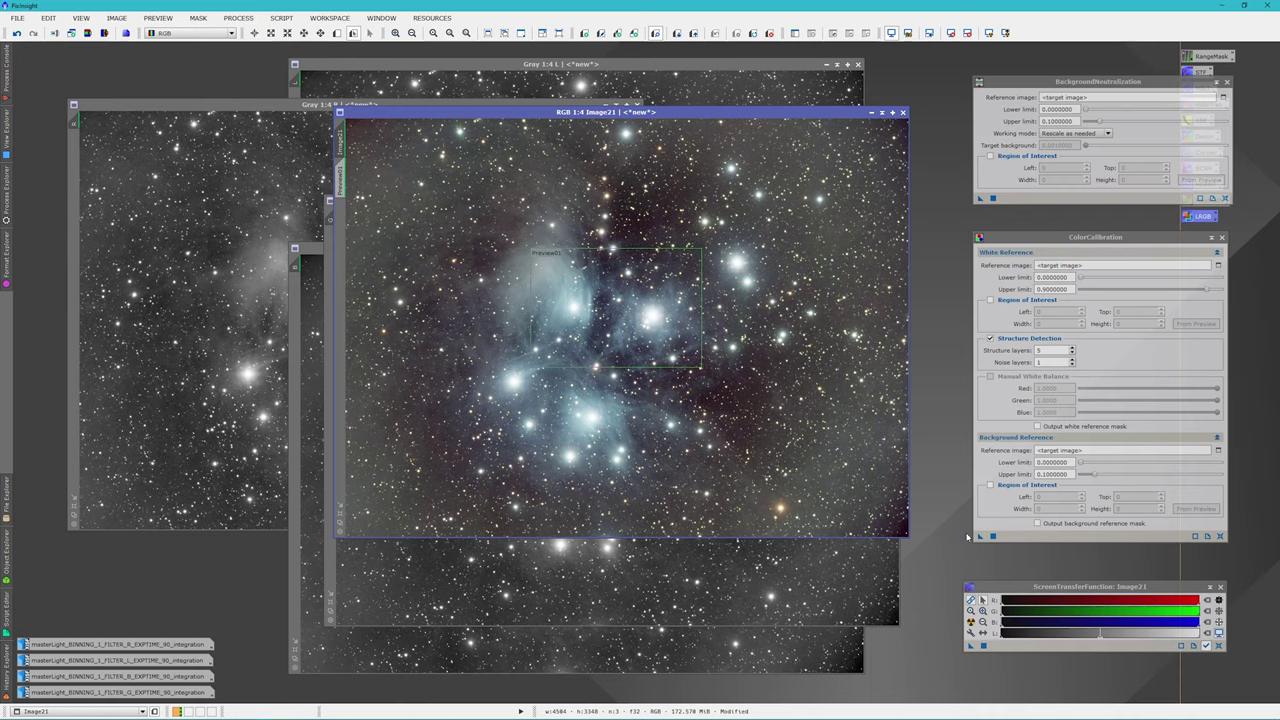
right_click(344, 182)
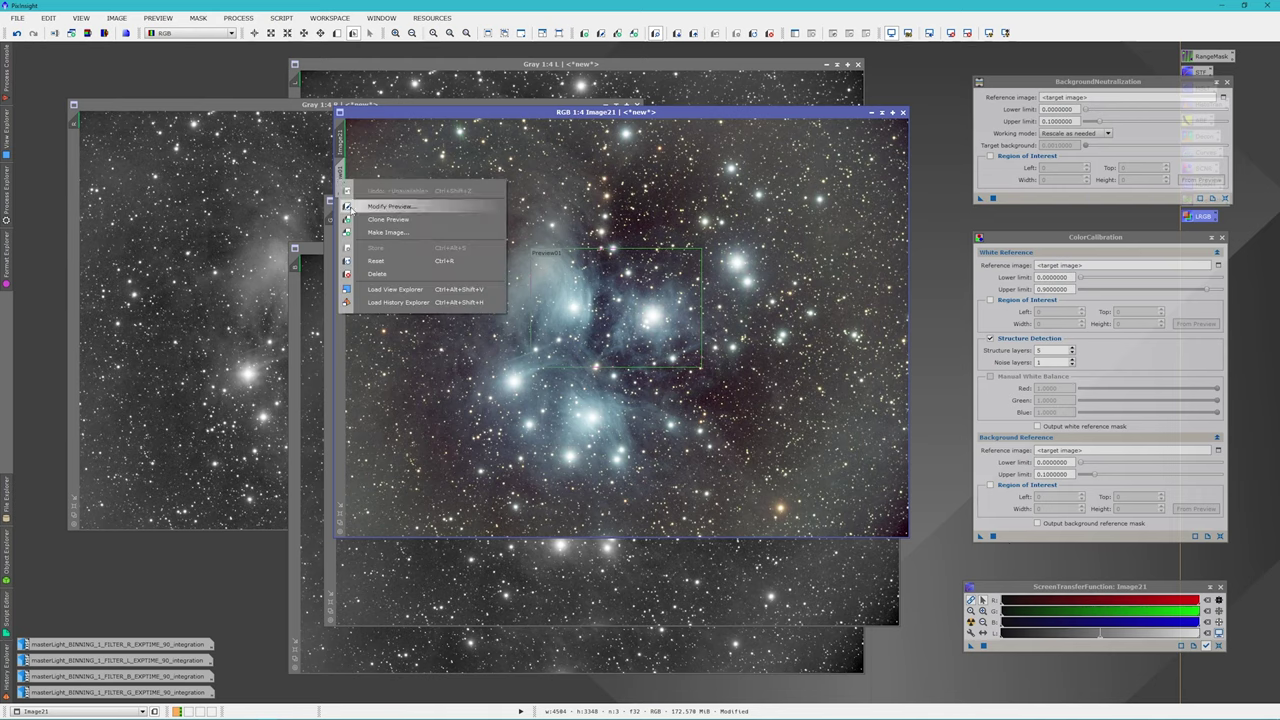
left_click(377, 273)
Step: Apply ColorCalibration to the RGB image with the target image as both references, and close both colour process windows
left_click_drag(981, 537, 665, 425)
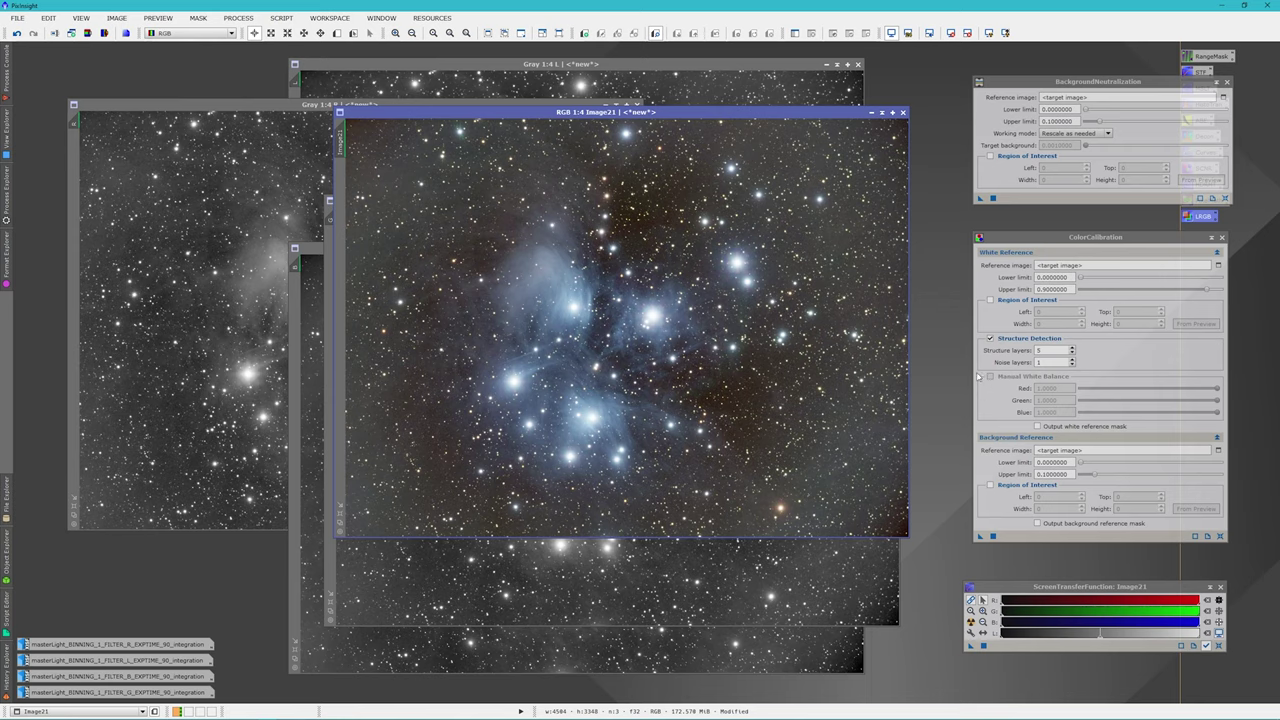
key("Escape")
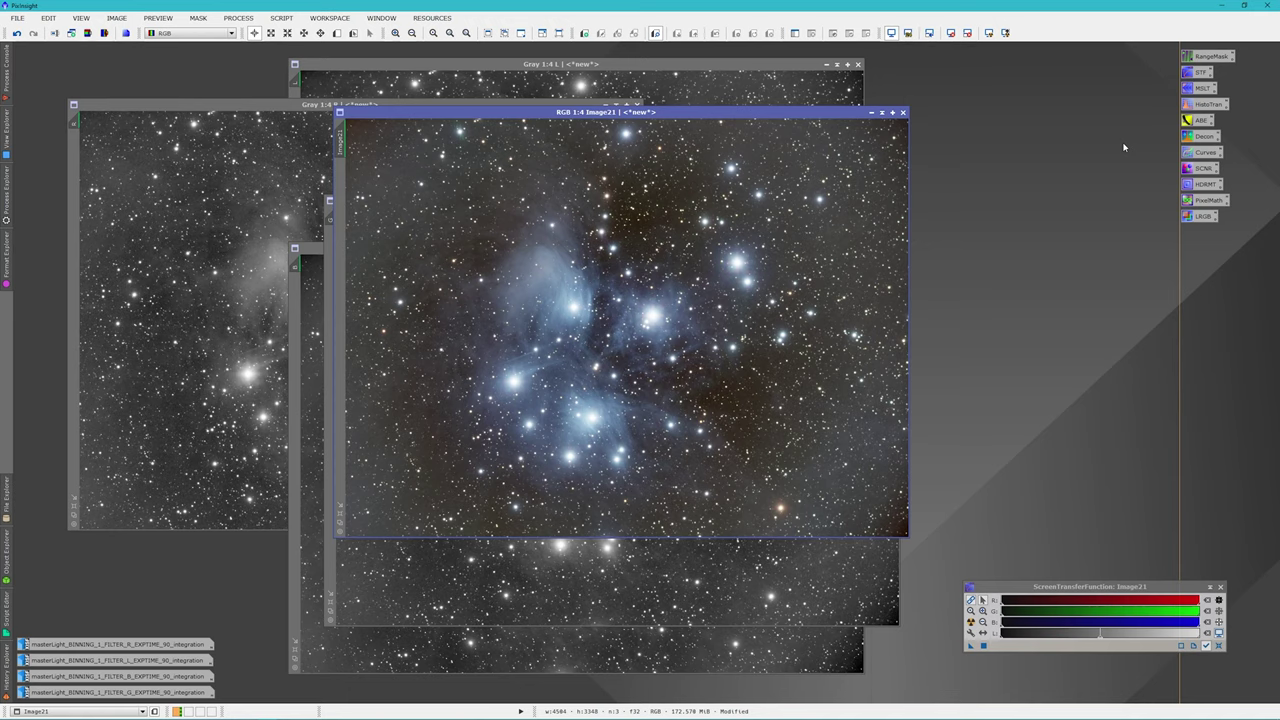
Step: Open MultiscaleLinearTransform with its saved noise-reduction settings and show the Linear Mask parameters
left_click(1203, 89)
double_click(1203, 89)
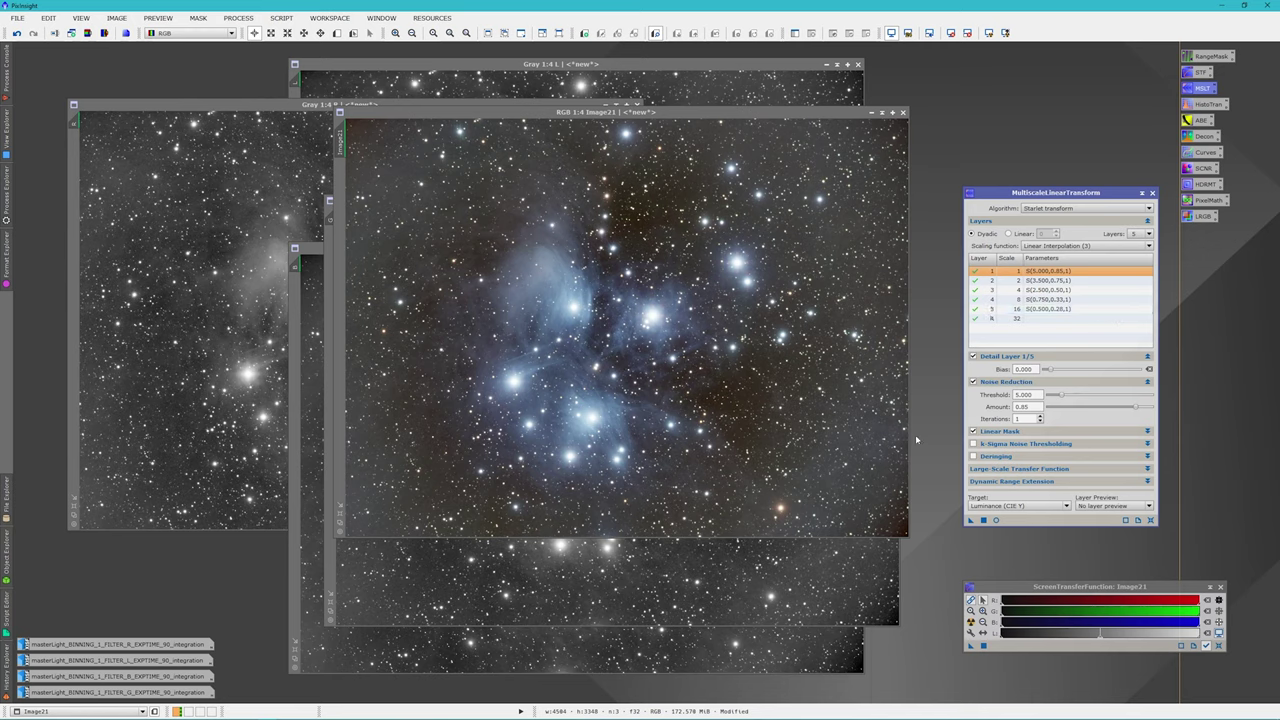
left_click(974, 432)
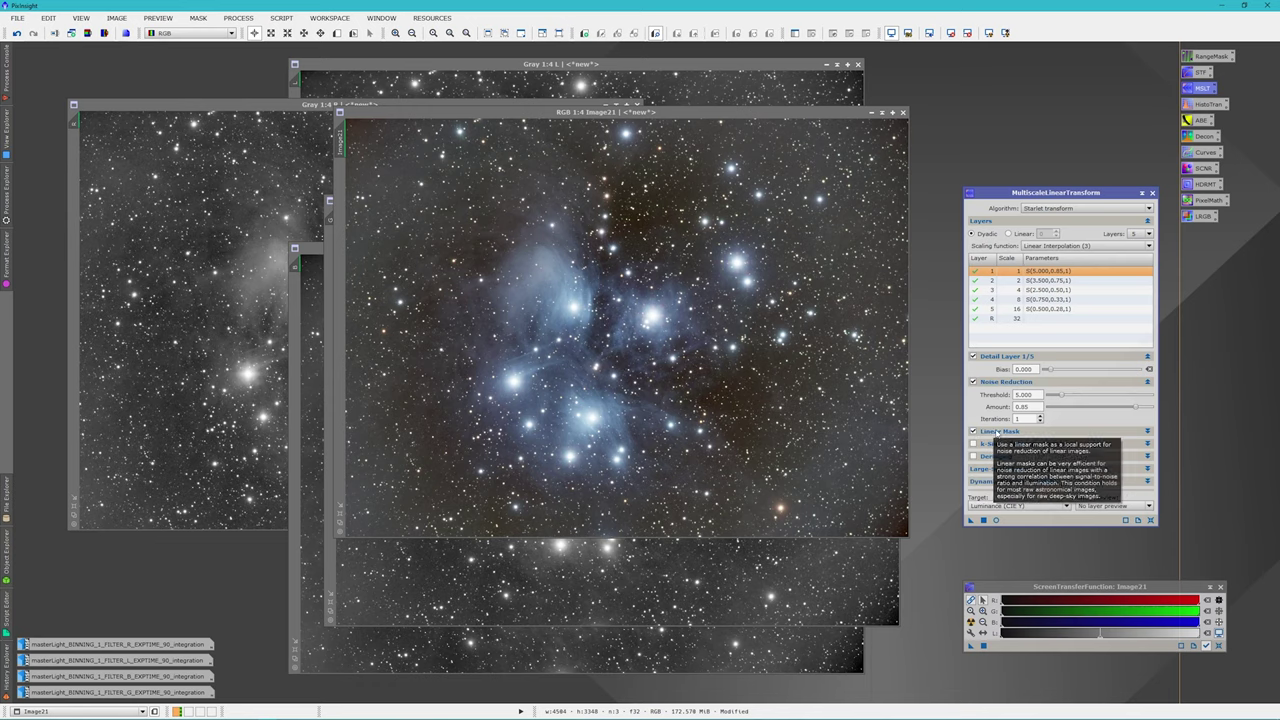
left_click(1147, 432)
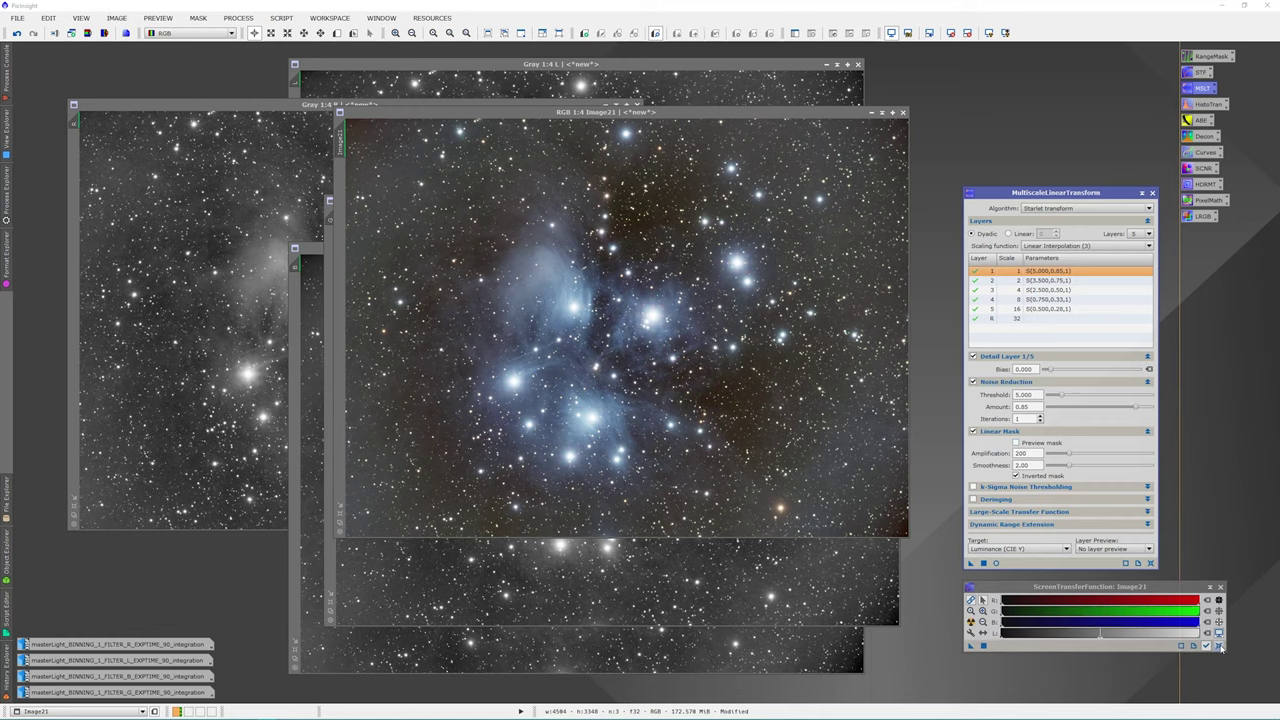
Step: Reset the RGB image's screen stretch, enable the linear mask preview and show it in a real-time preview
left_click(1218, 646)
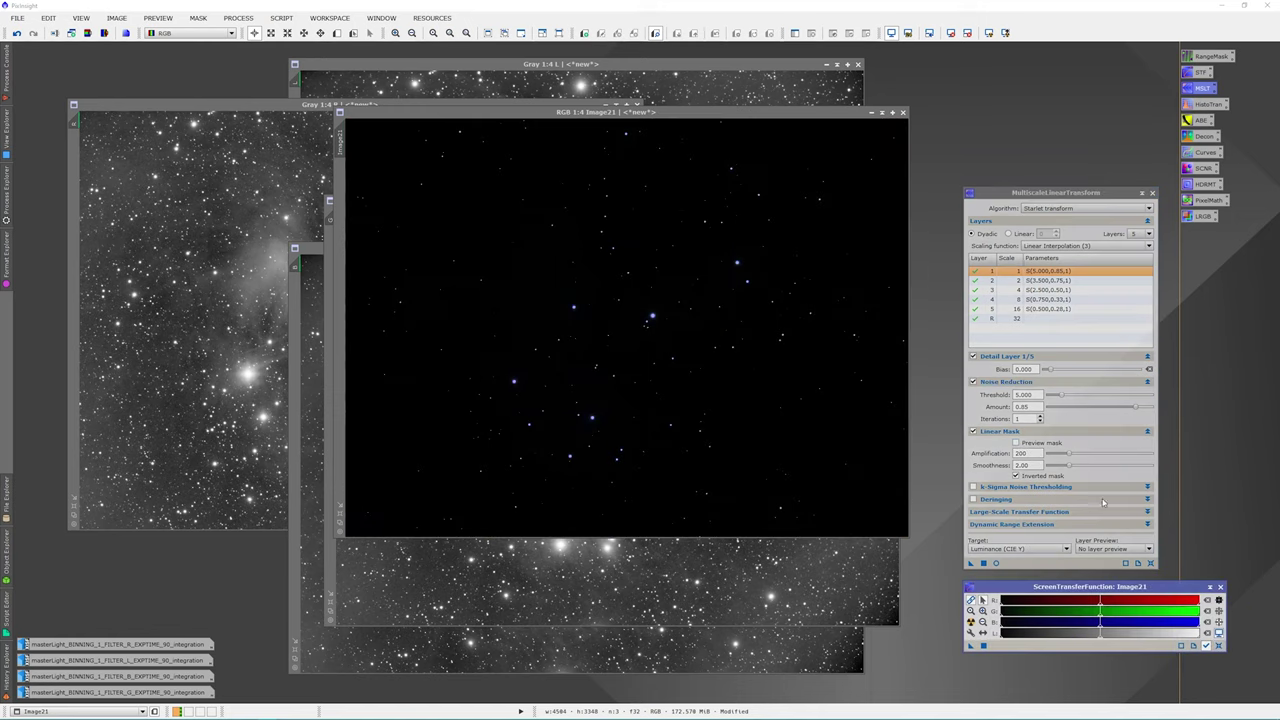
left_click(1016, 443)
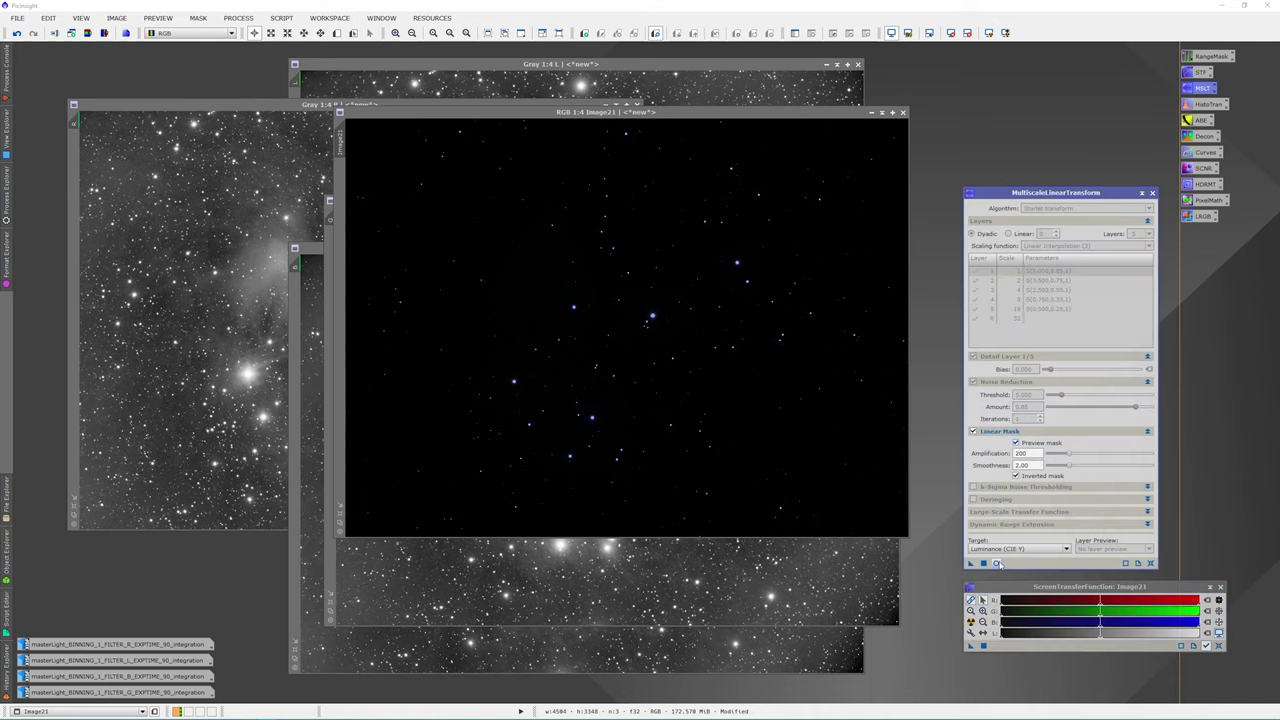
left_click(997, 563)
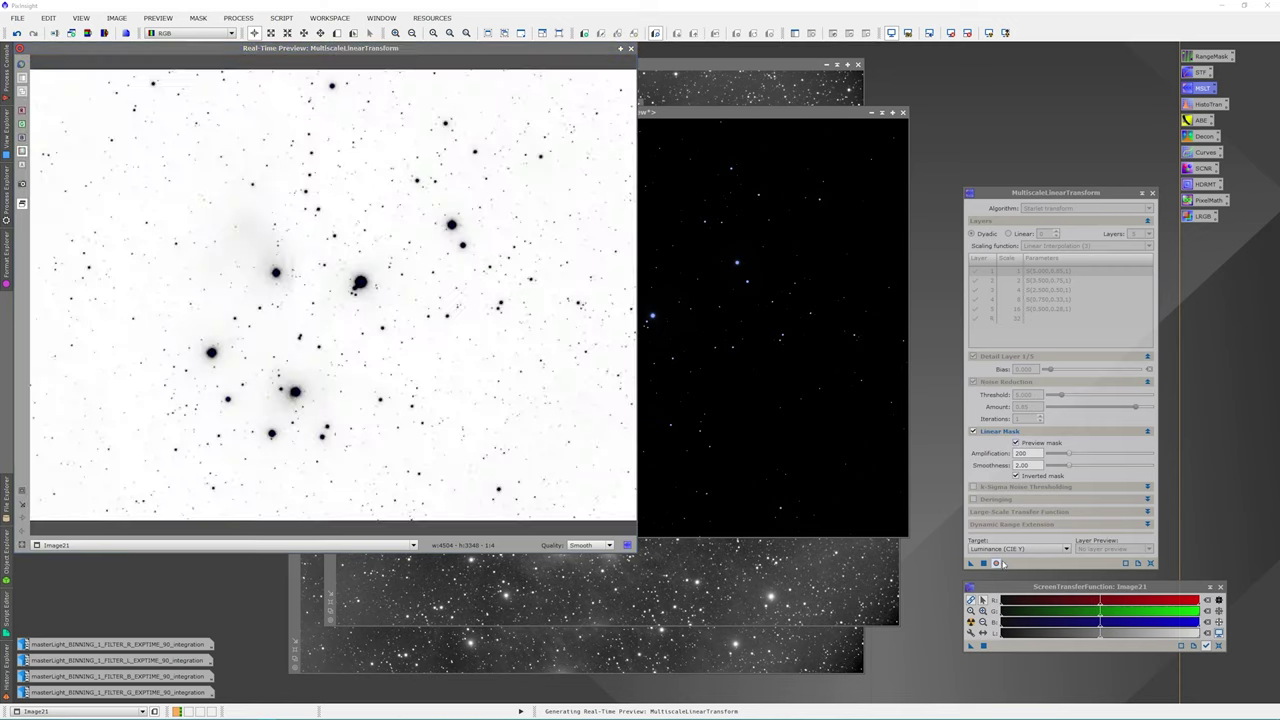
left_click_drag(501, 48, 703, 112)
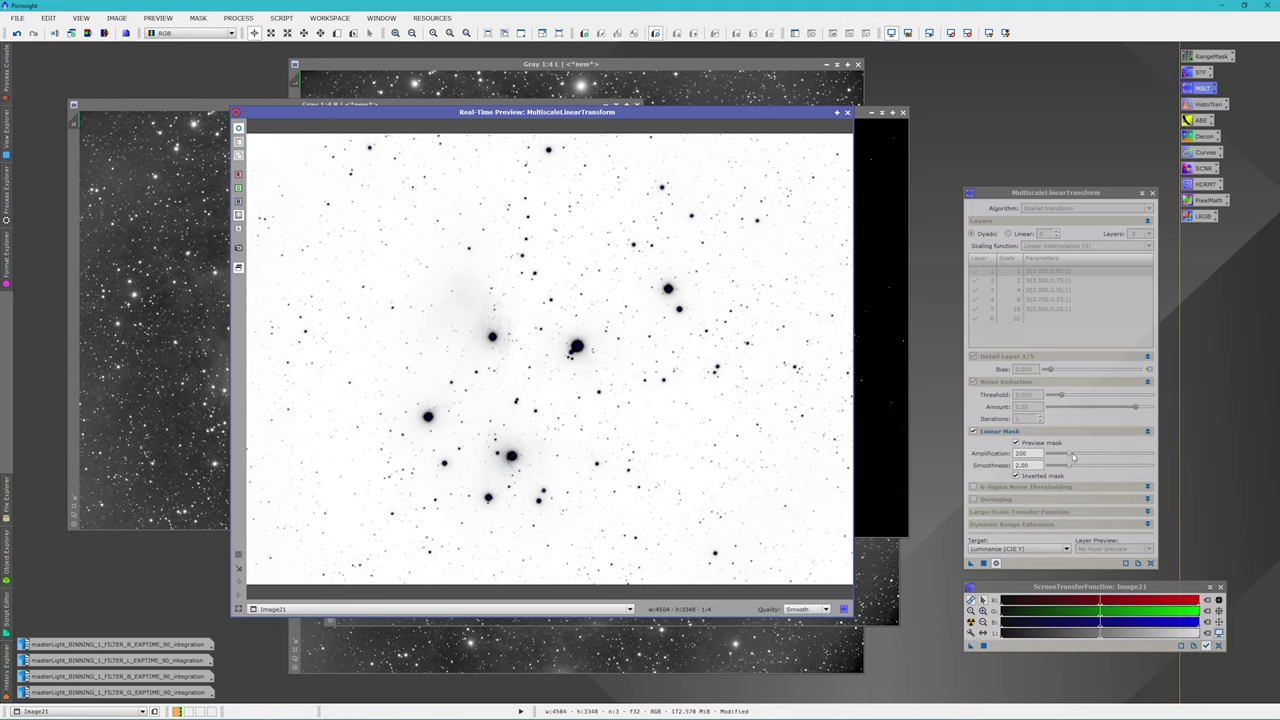
Step: Try linear mask amplification up to 700 and smoothness around 6.70, then return them to 200 and 2.00
left_click_drag(1069, 455, 1113, 455)
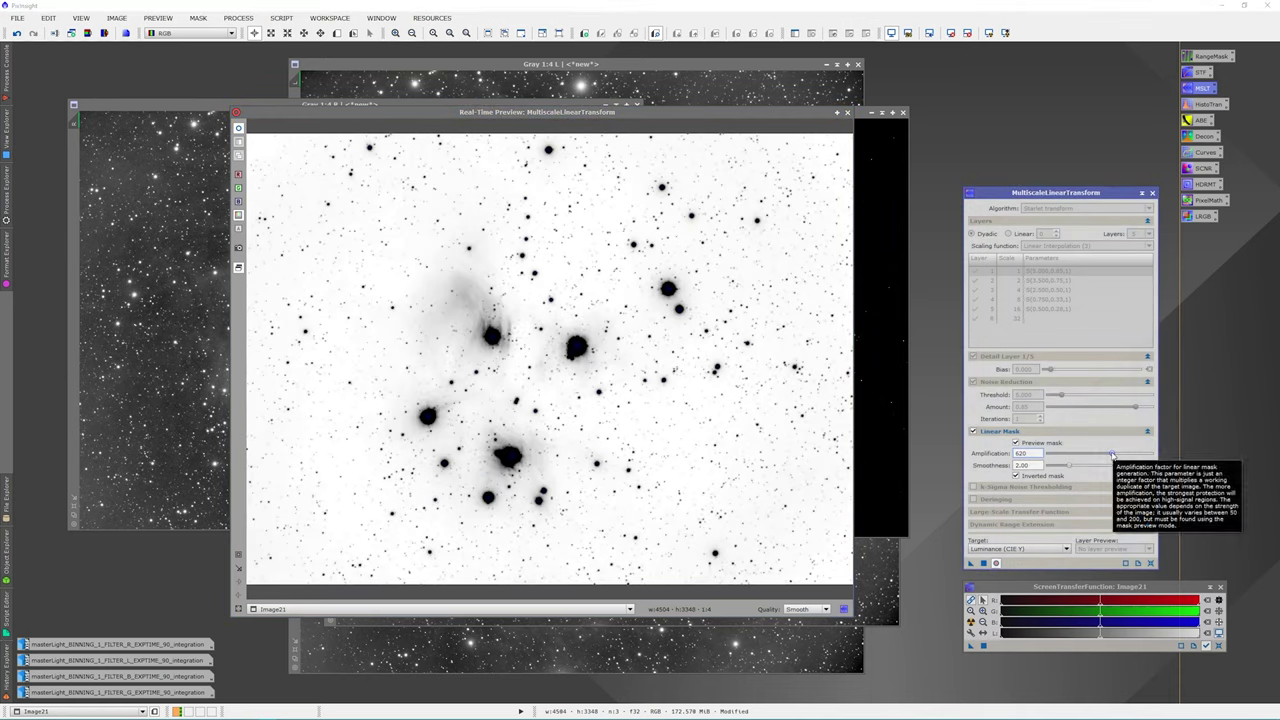
left_click_drag(1112, 455, 1129, 455)
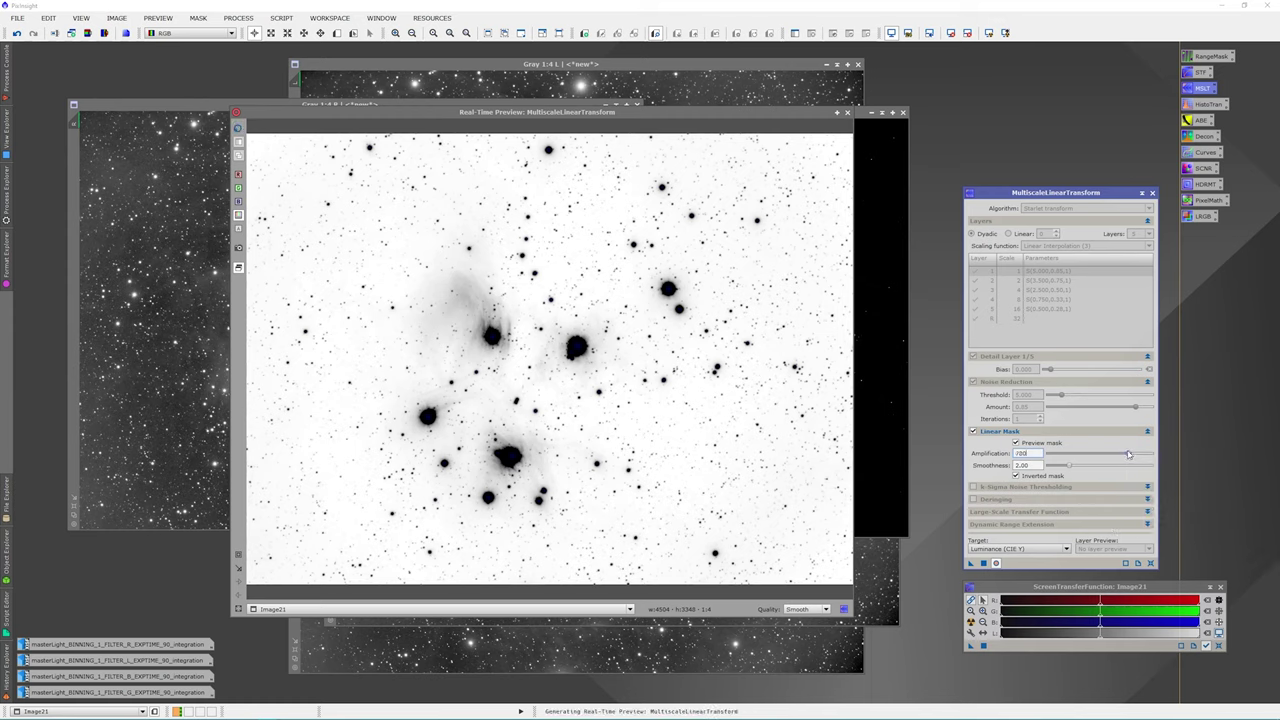
left_click_drag(1128, 455, 1074, 455)
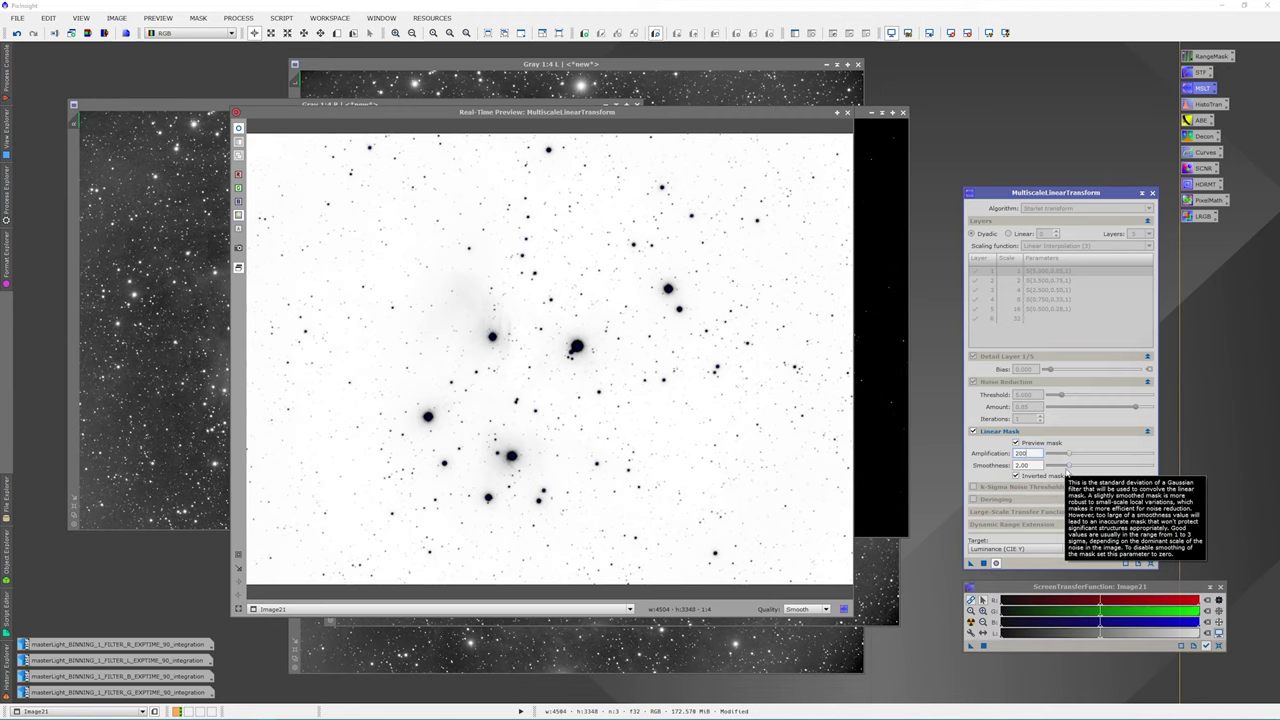
left_click_drag(1069, 466, 1138, 467)
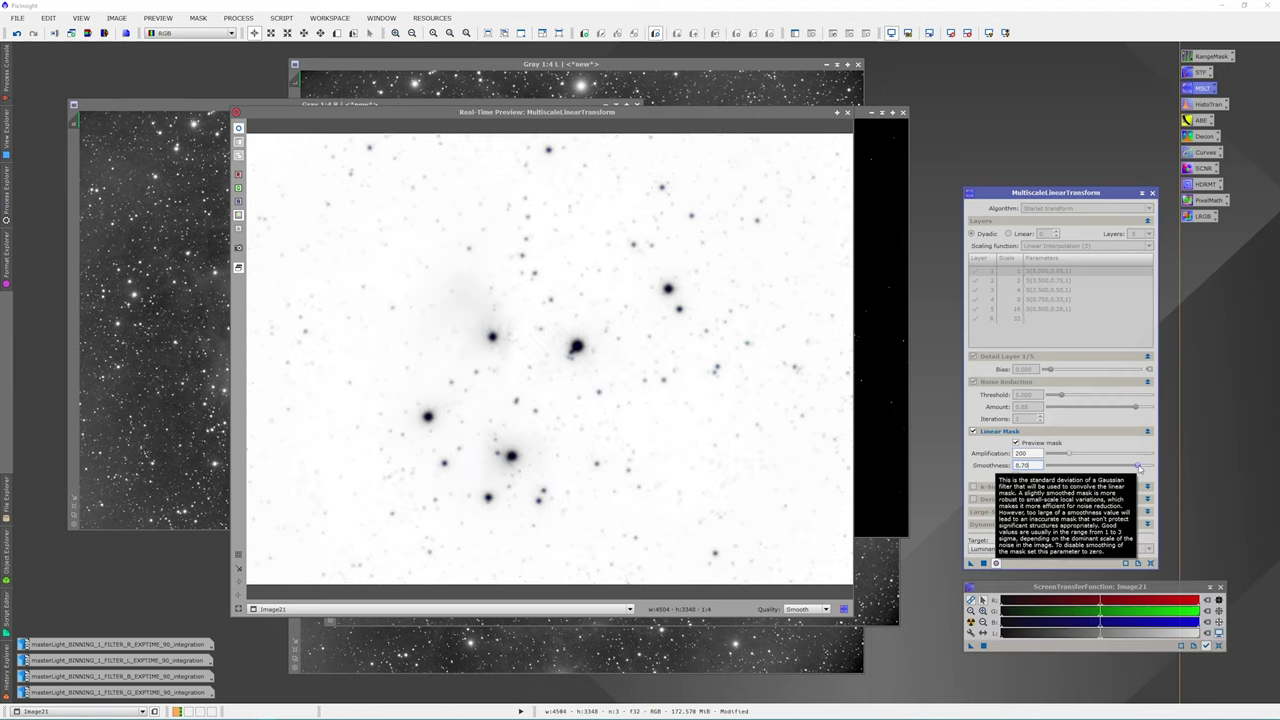
left_click_drag(1140, 467, 1069, 470)
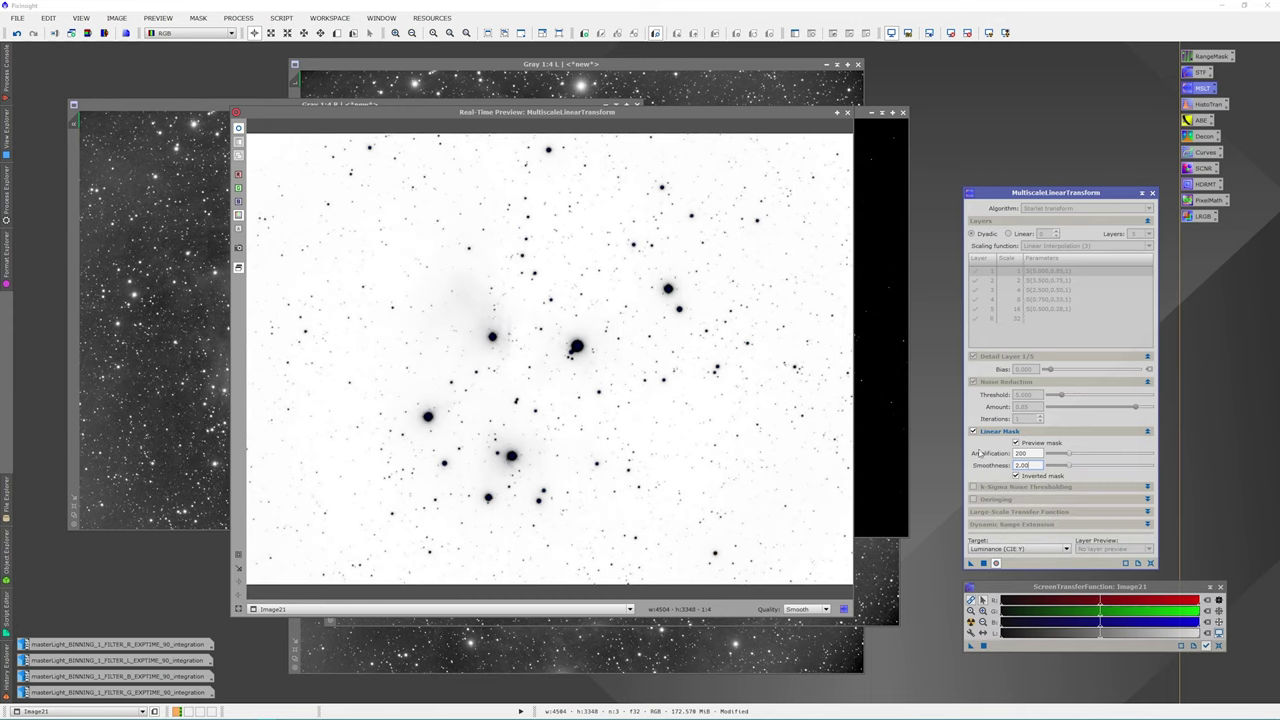
Step: Close the real-time preview, turn off the mask preview and auto-stretch the RGB image on screen
left_click(847, 112)
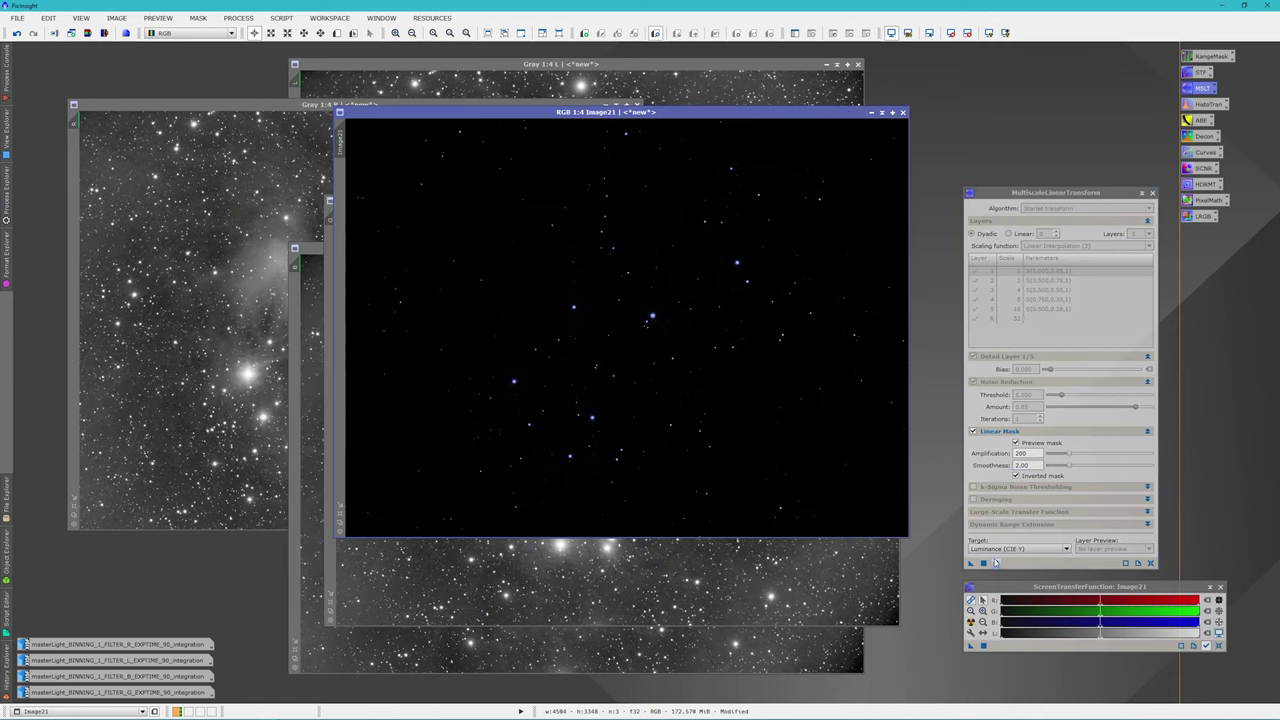
left_click(1016, 444)
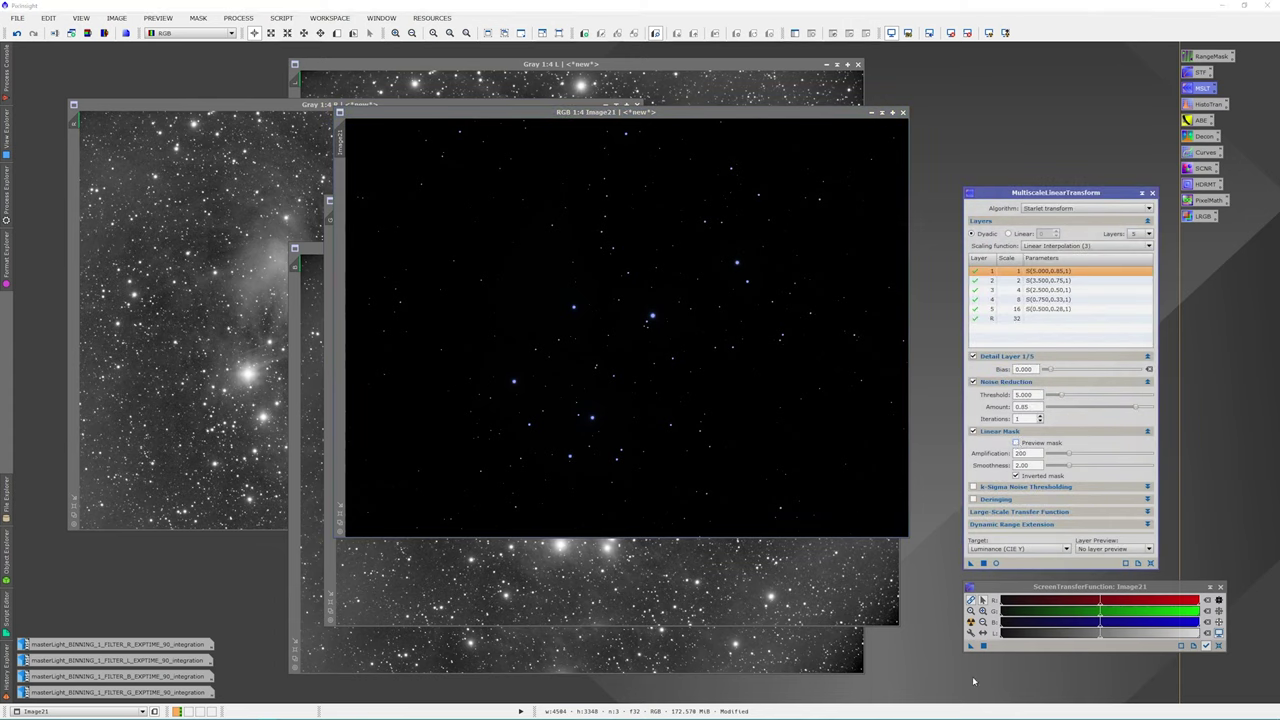
left_click(970, 621)
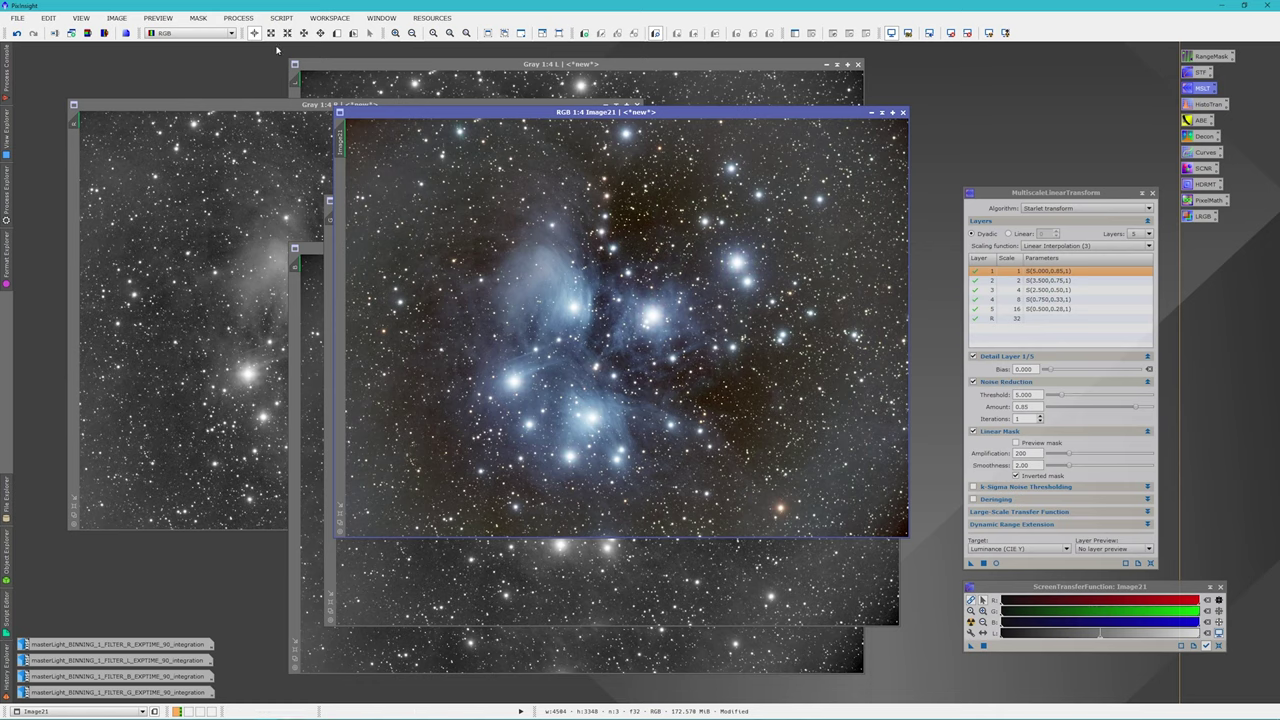
Step: Define a preview around the bright stars near the centre of the RGB image and apply MultiscaleLinearTransform to it
left_click(337, 33)
left_click_drag(557, 266, 660, 356)
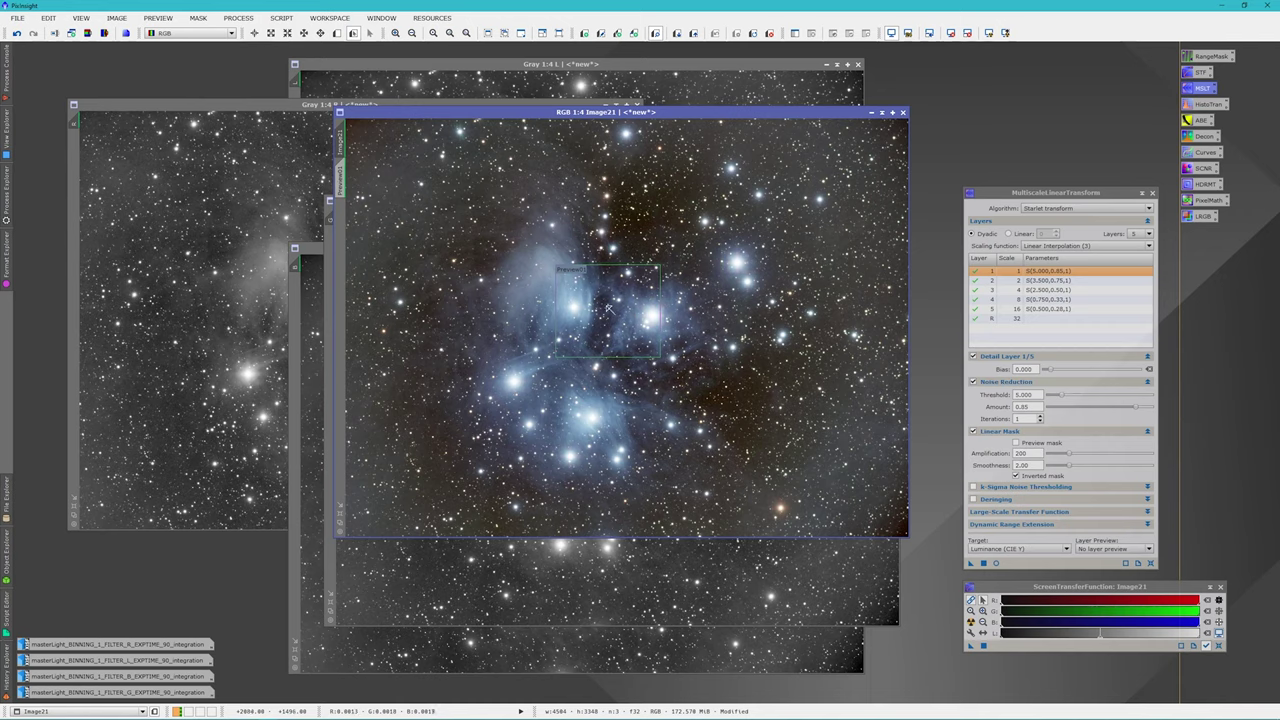
left_click(341, 174)
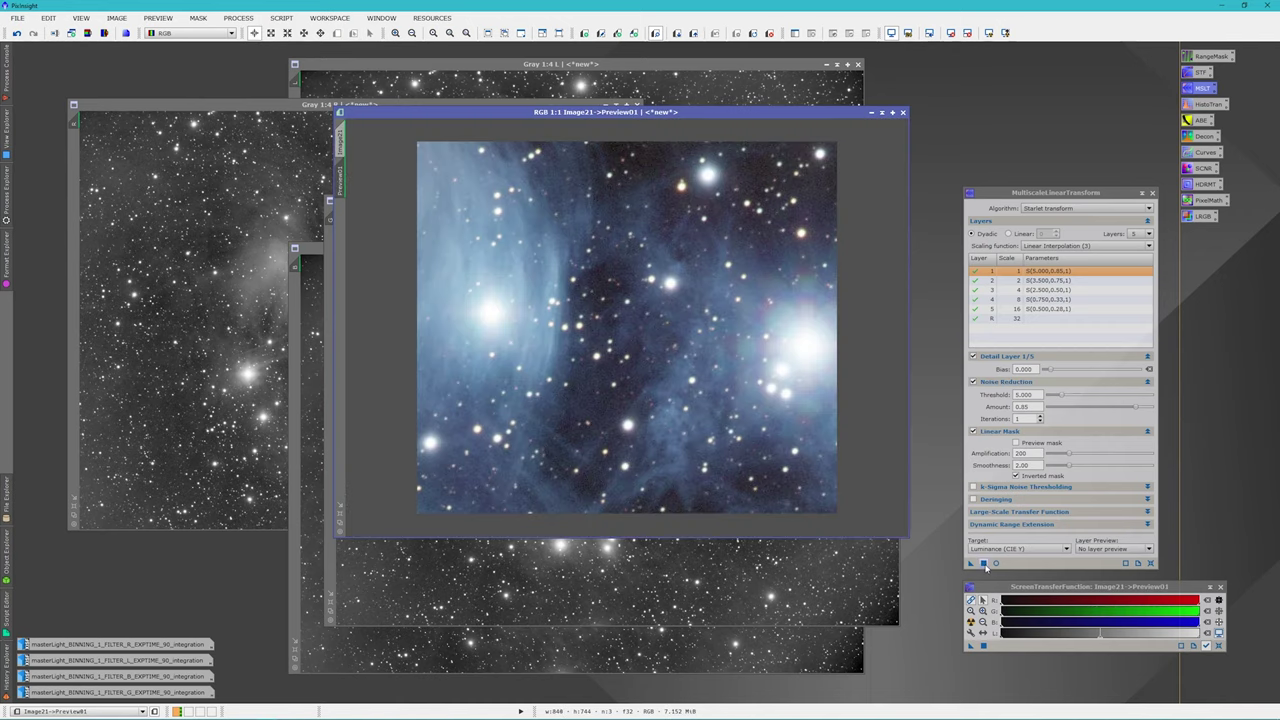
left_click(984, 563)
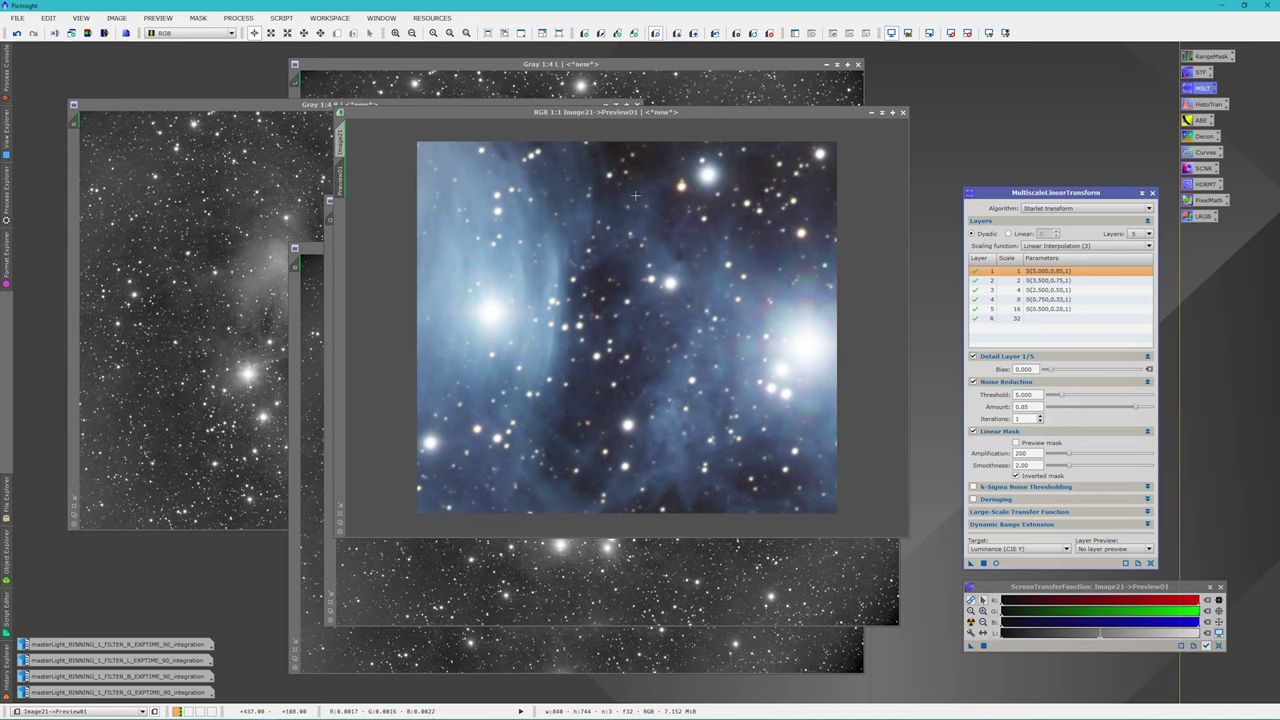
Step: Delete the preview and apply MultiscaleLinearTransform to the whole RGB image
right_click(342, 183)
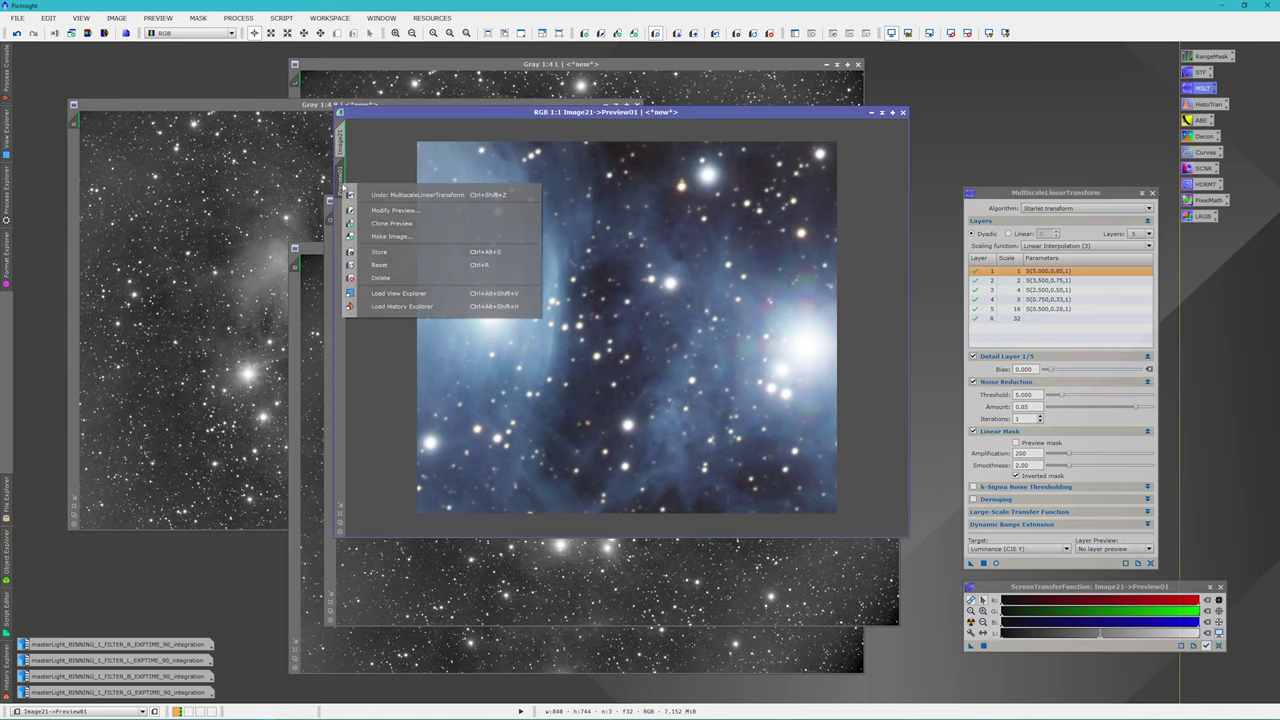
left_click(378, 277)
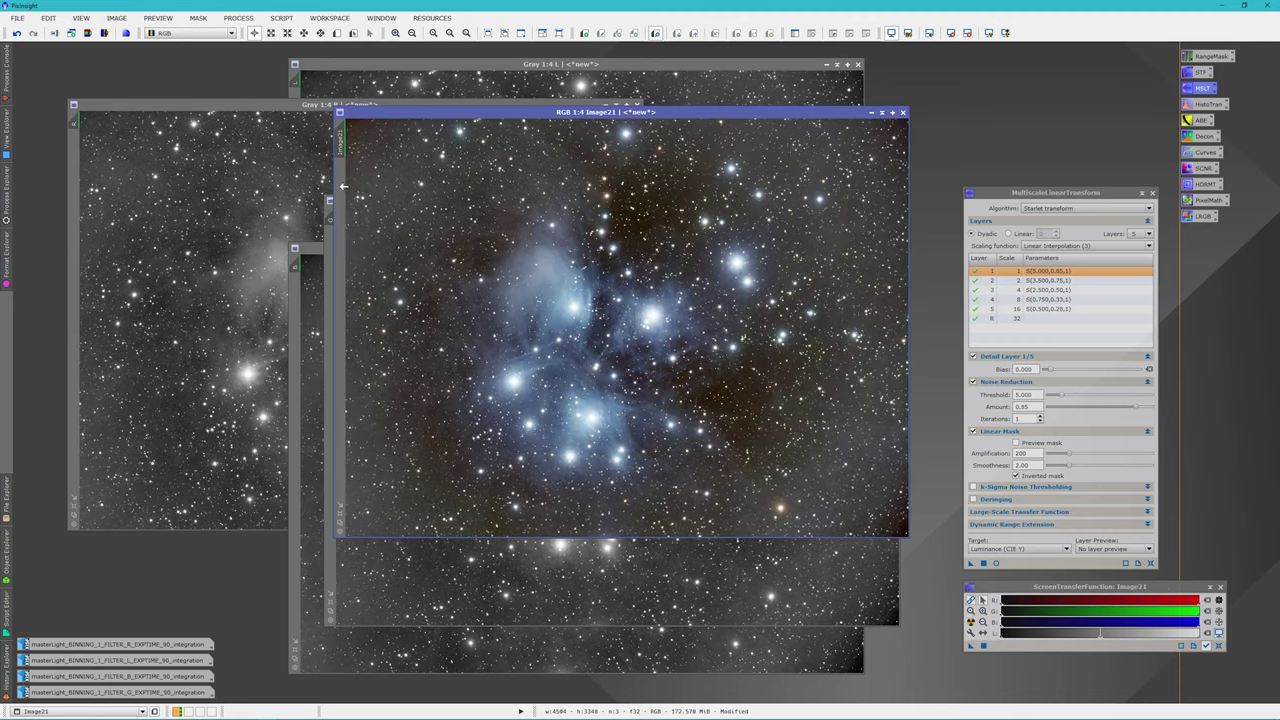
left_click(983, 563)
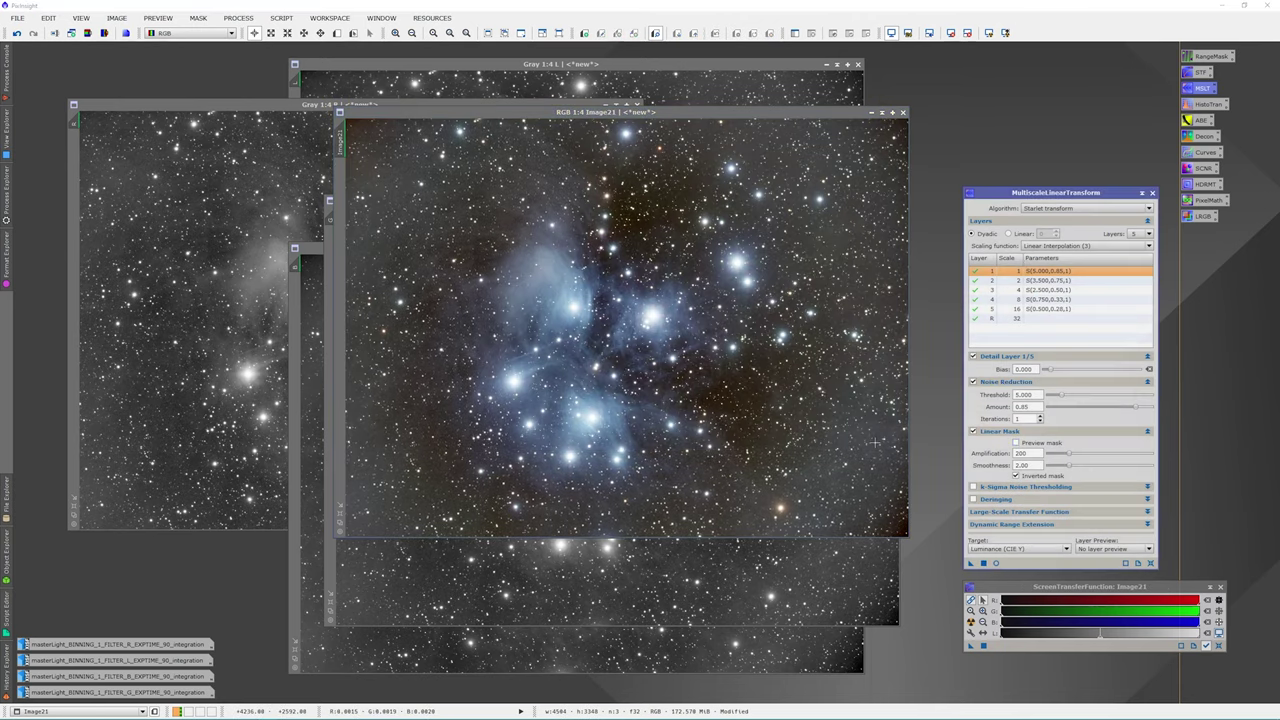
Step: Undo the MultiscaleLinearTransform on the RGB image to compare it with the state before noise reduction
right_click(341, 142)
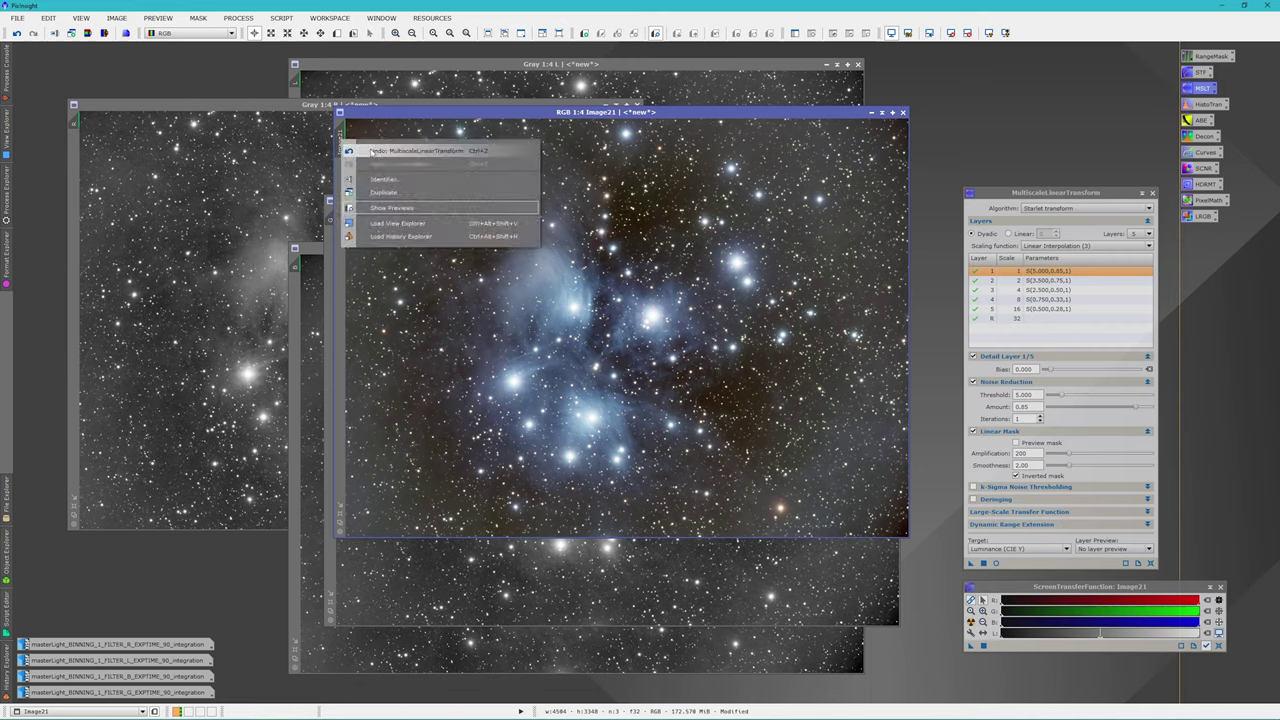
left_click(372, 151)
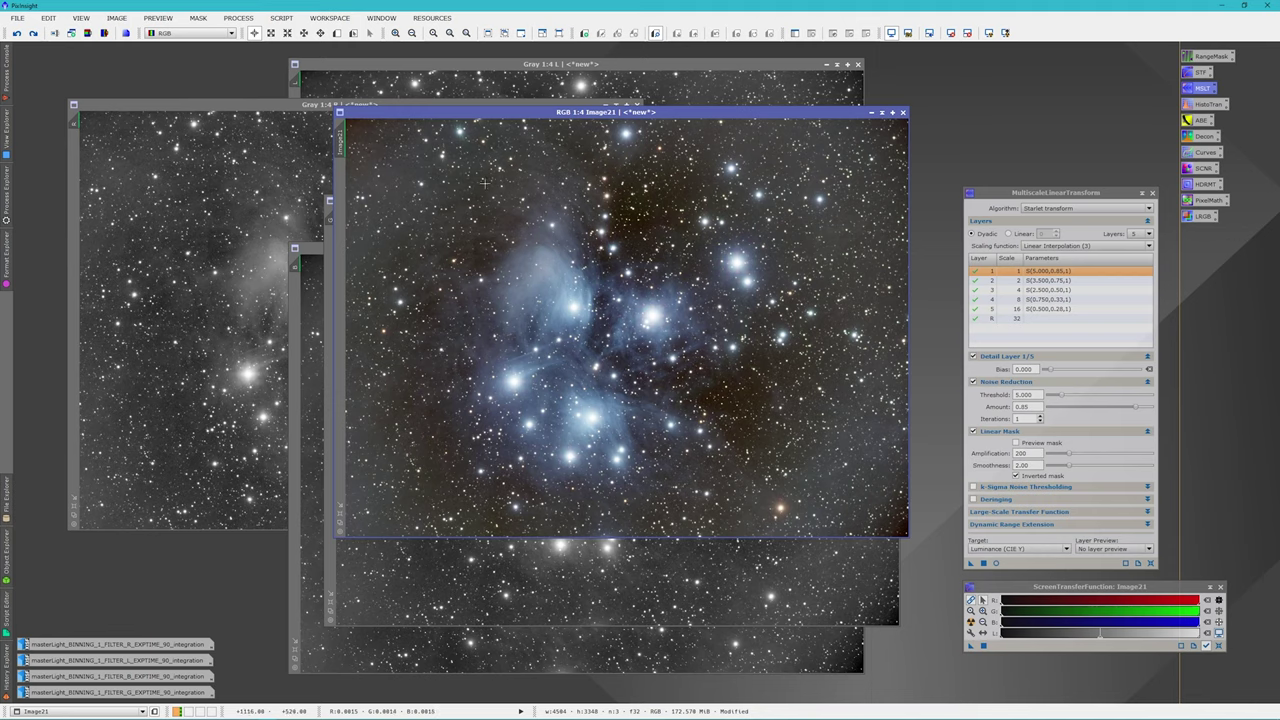
right_click(344, 141)
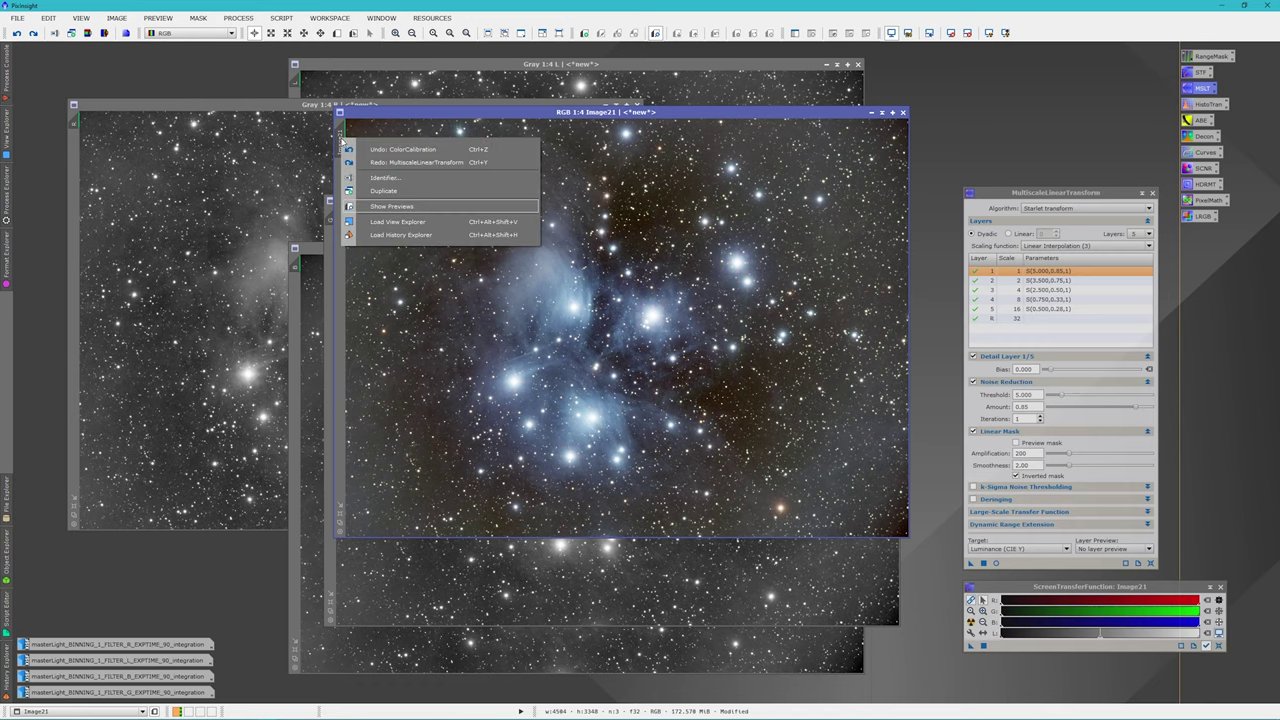
key("Escape")
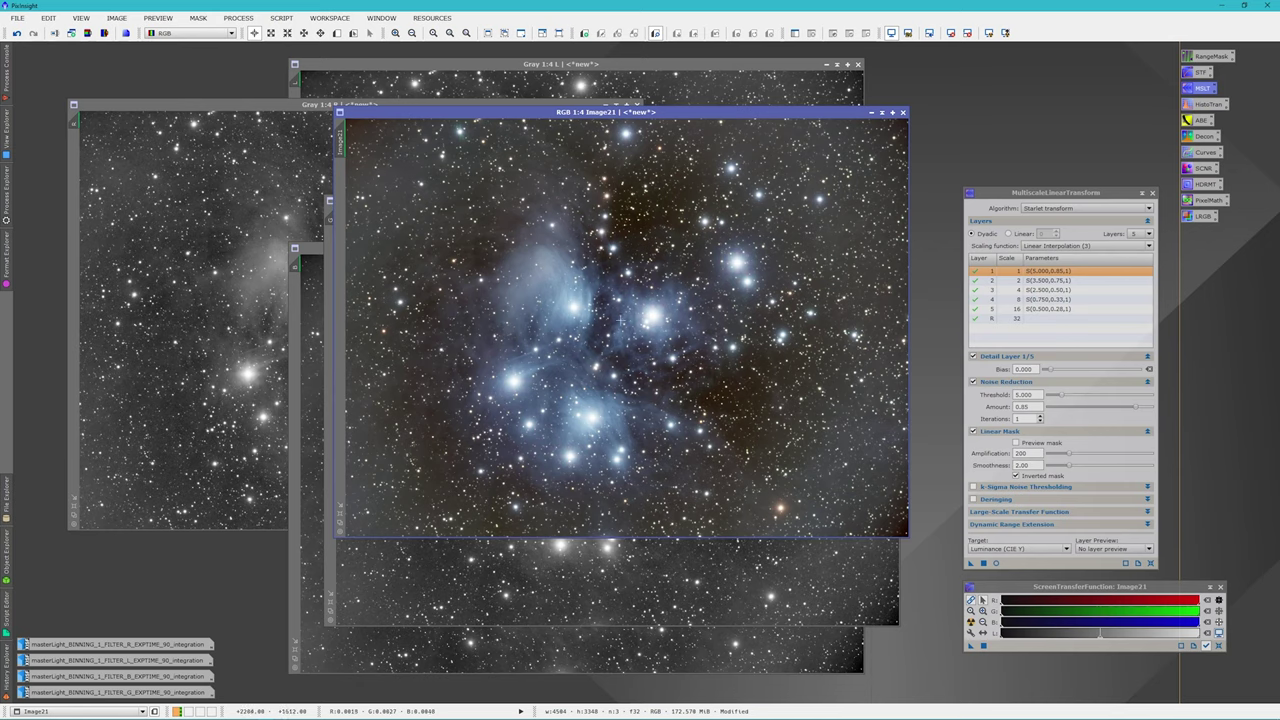
Step: Close MultiscaleLinearTransform, reset the RGB image's screen stretch and close ScreenTransferFunction
left_click(1153, 192)
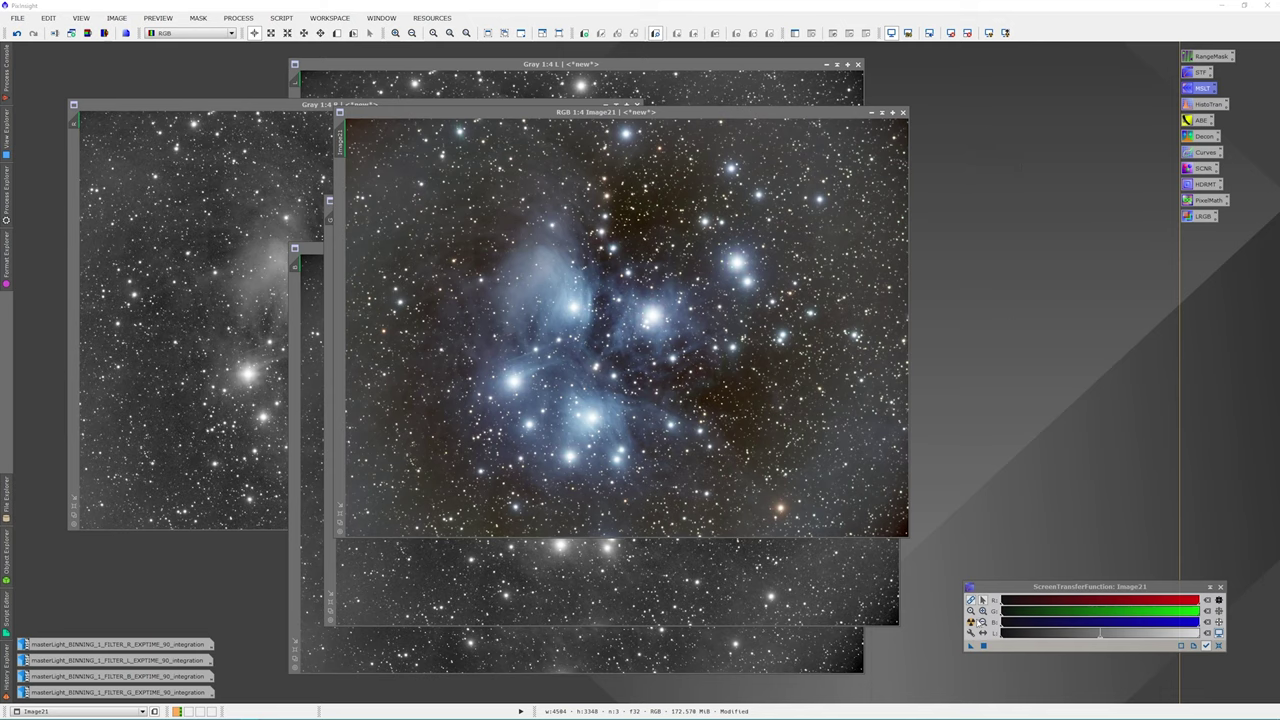
left_click(1219, 645)
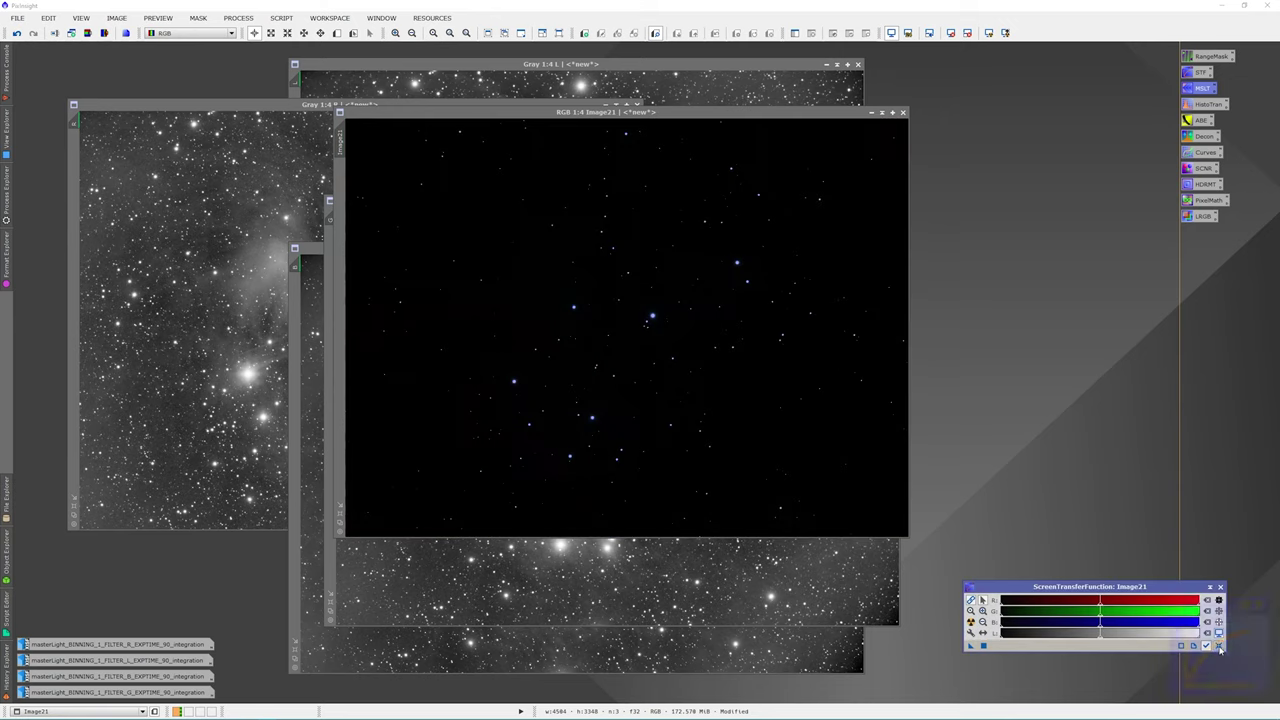
left_click(1220, 588)
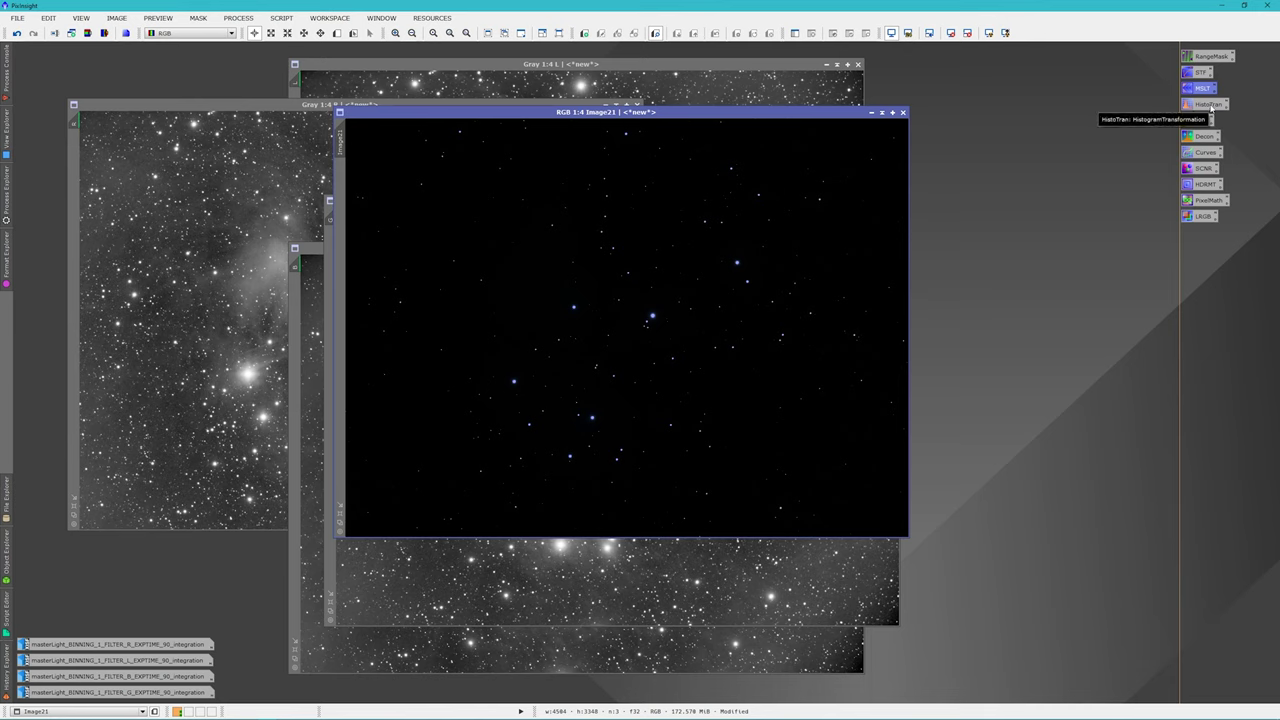
Step: Open HistogramTransformation with a real-time preview tracking the RGB image, set the midtones to about 0.0127 and apply the stretch
double_click(1208, 104)
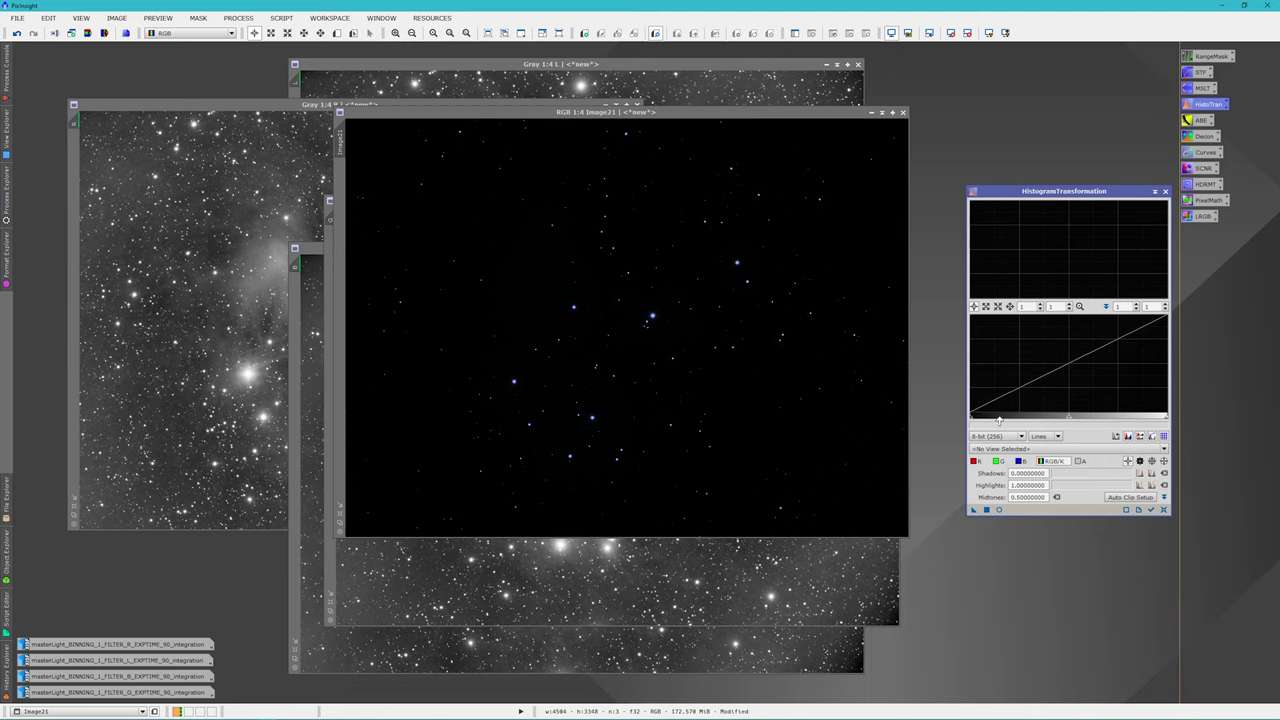
left_click(999, 510)
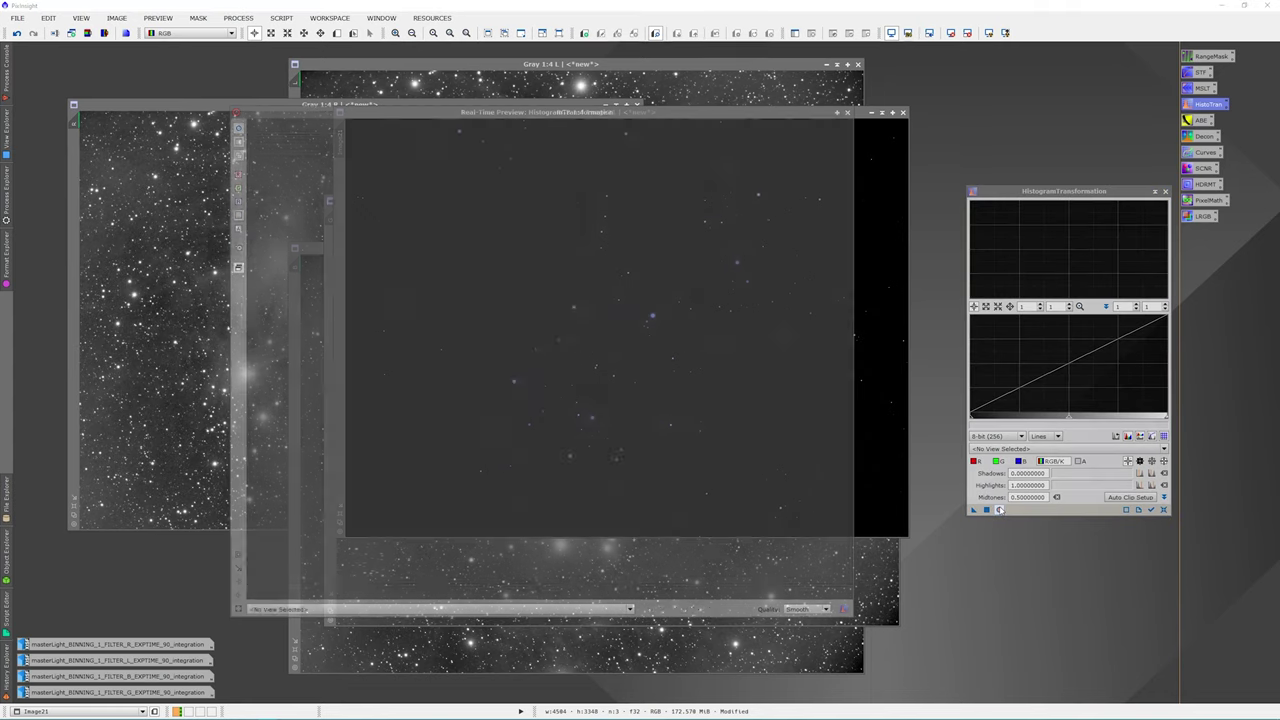
left_click(1151, 510)
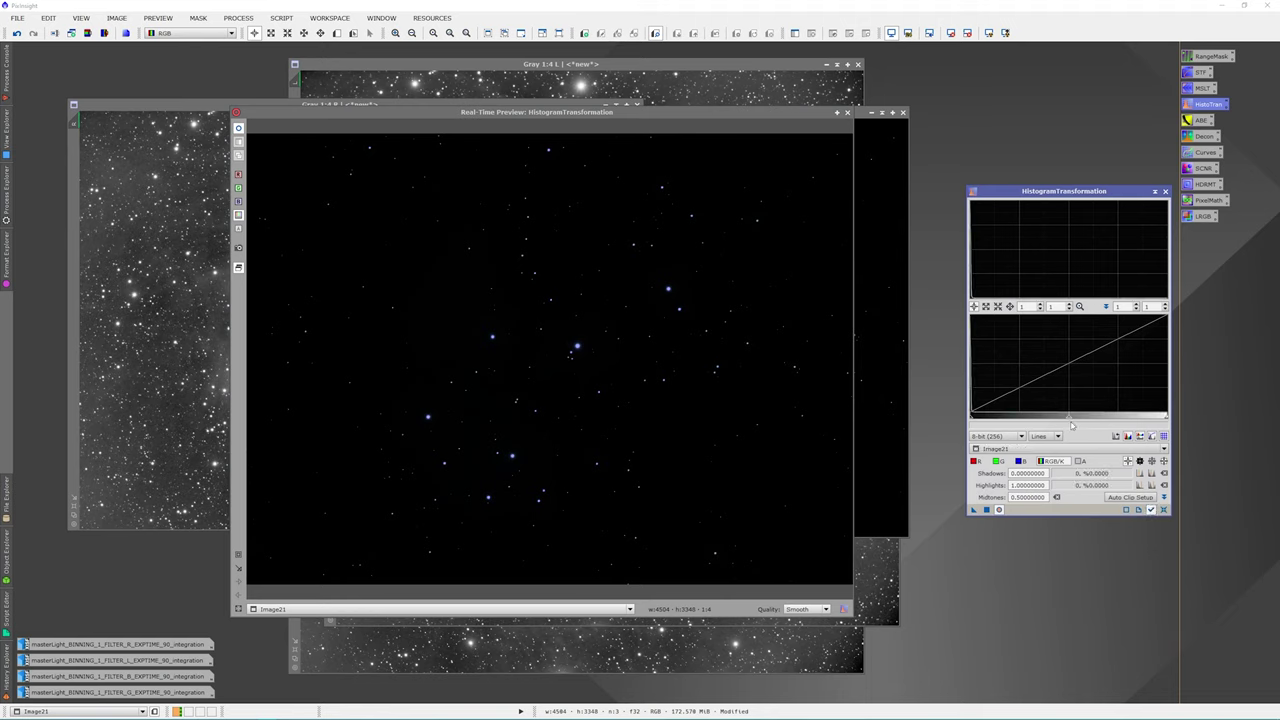
left_click_drag(1069, 419, 971, 417)
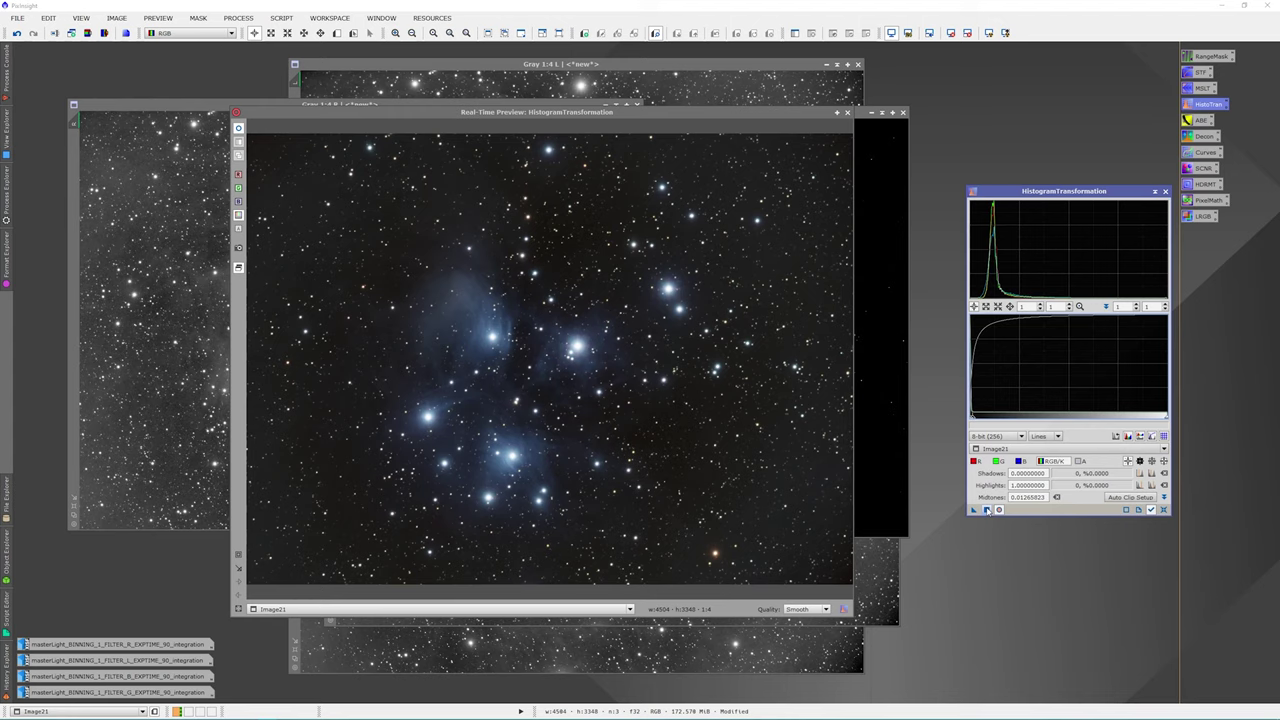
left_click(987, 510)
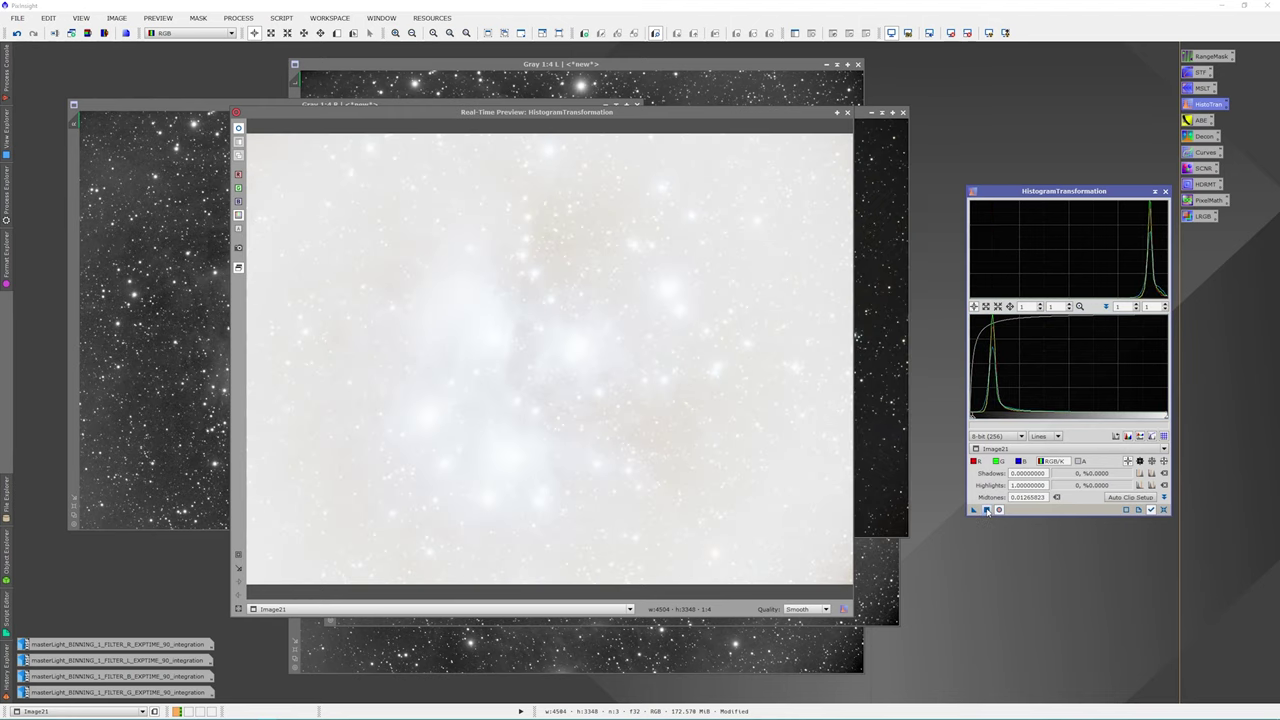
Step: Reset HistogramTransformation, set the shadows to about 0.0456 and the midtones to about 0.2997, and apply this second stretch to the RGB image
left_click(1163, 510)
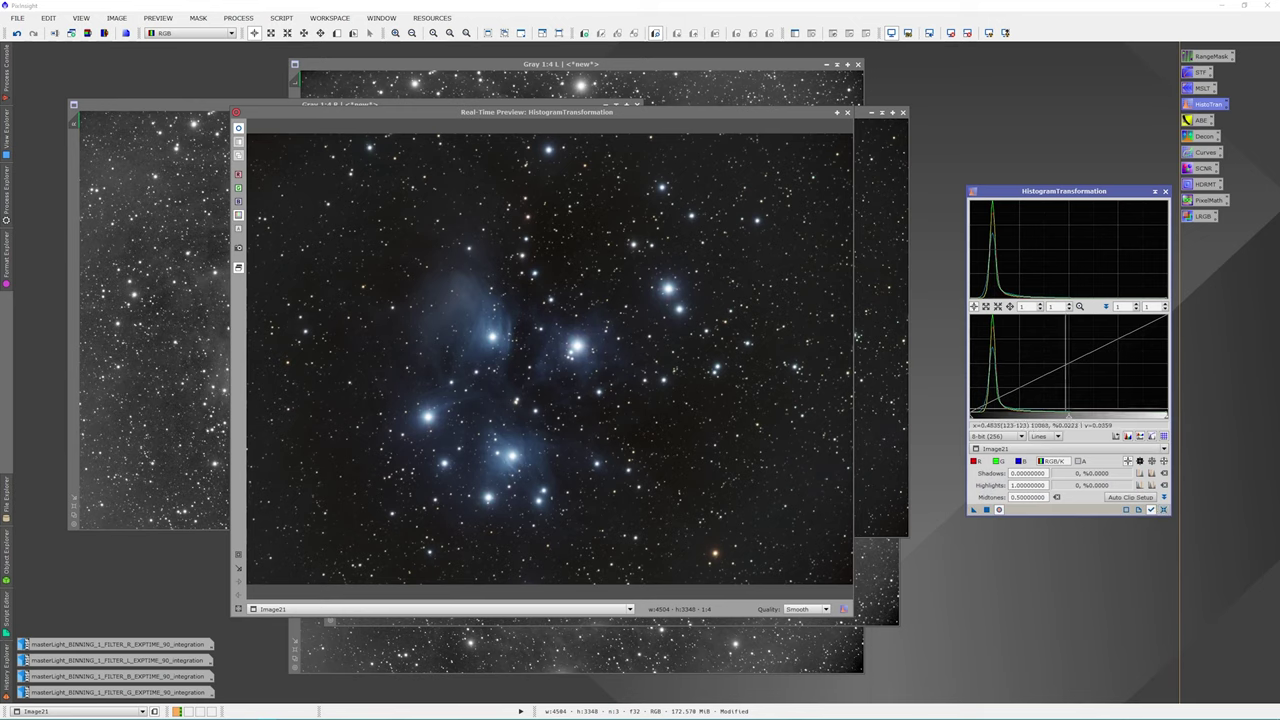
mouse_move(1067, 420)
left_mouse_down()
mouse_move(1041, 418)
mouse_move(1054, 421)
left_mouse_up()
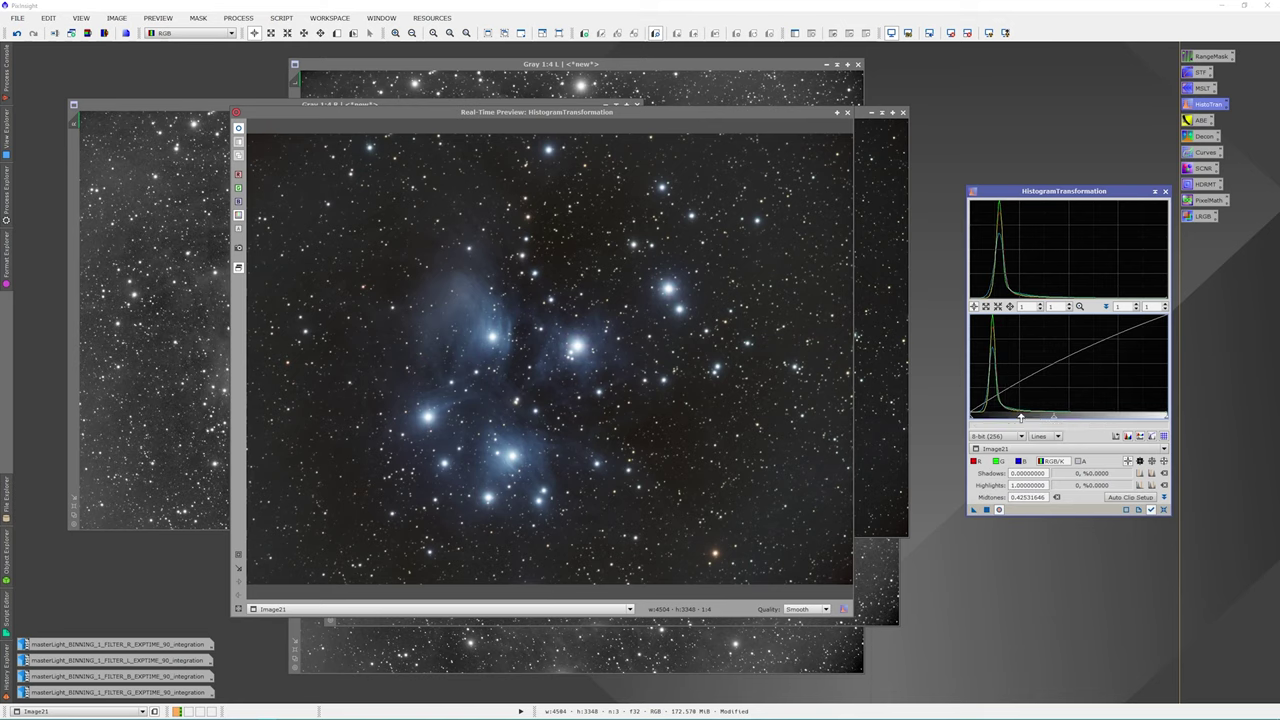
left_click_drag(1054, 421, 1054, 417)
mouse_move(970, 420)
left_mouse_down()
mouse_move(993, 421)
mouse_move(979, 421)
left_mouse_up()
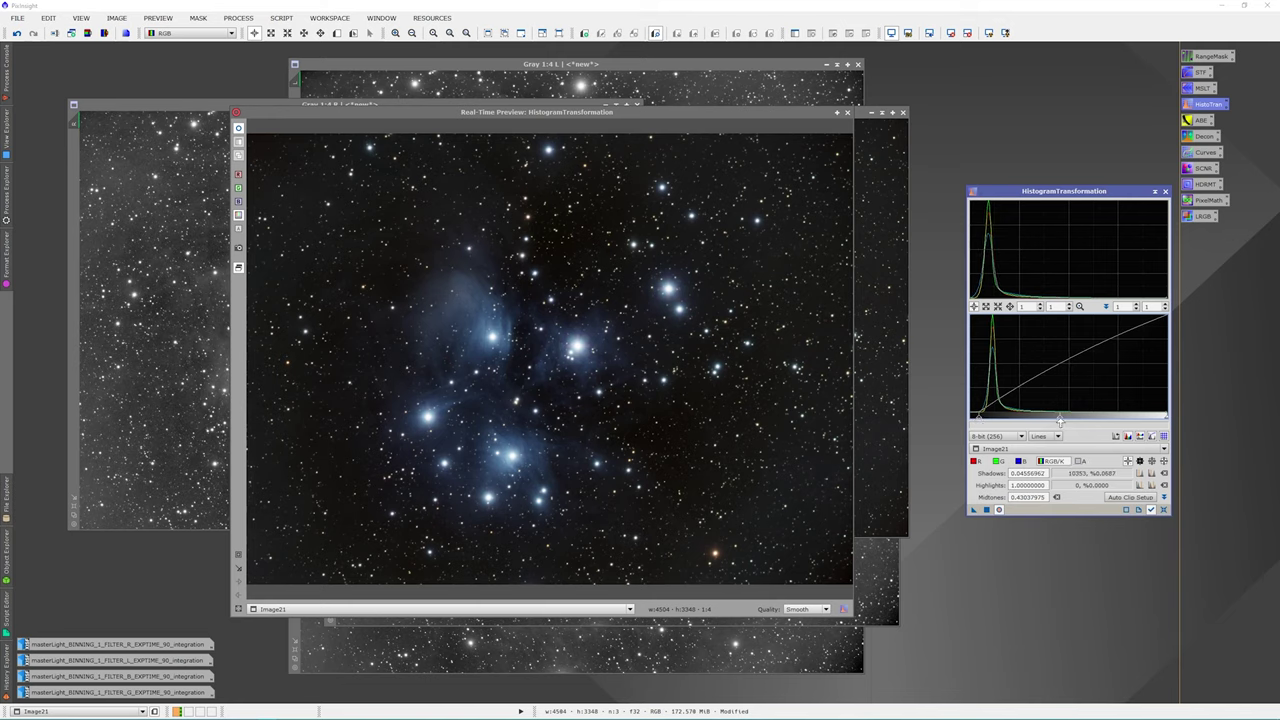
left_click_drag(1060, 421, 1035, 418)
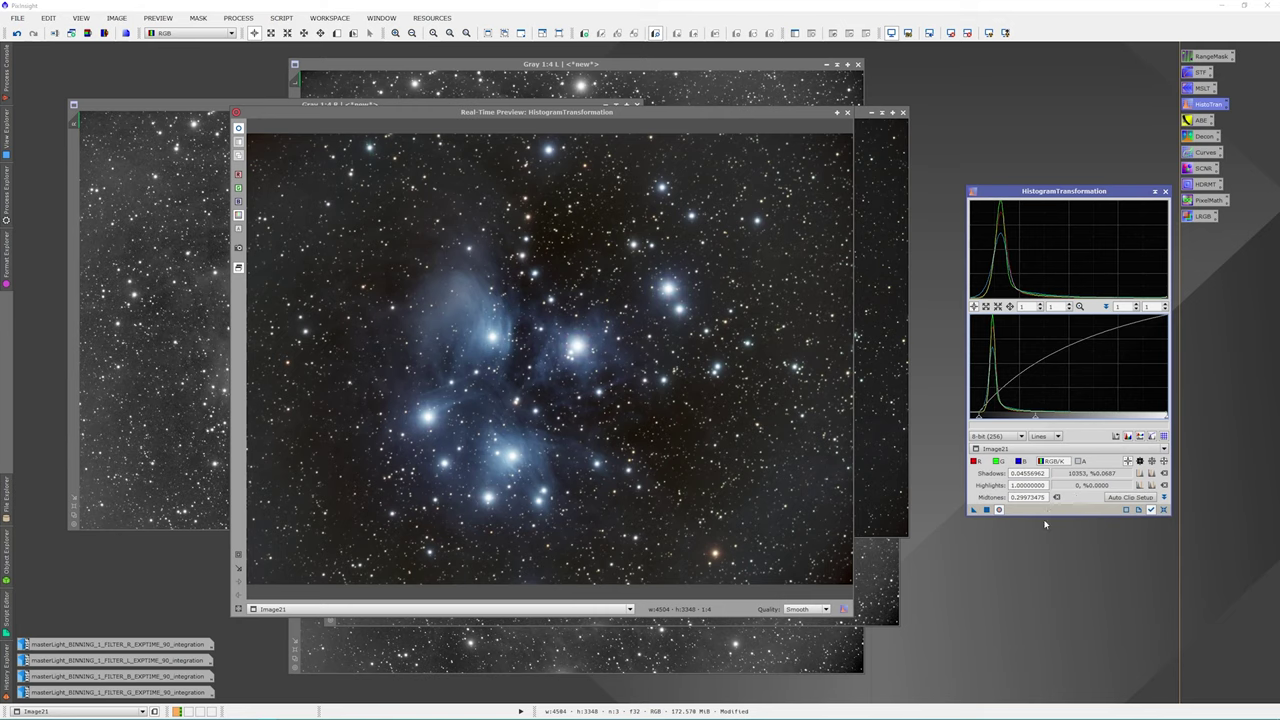
left_click(986, 510)
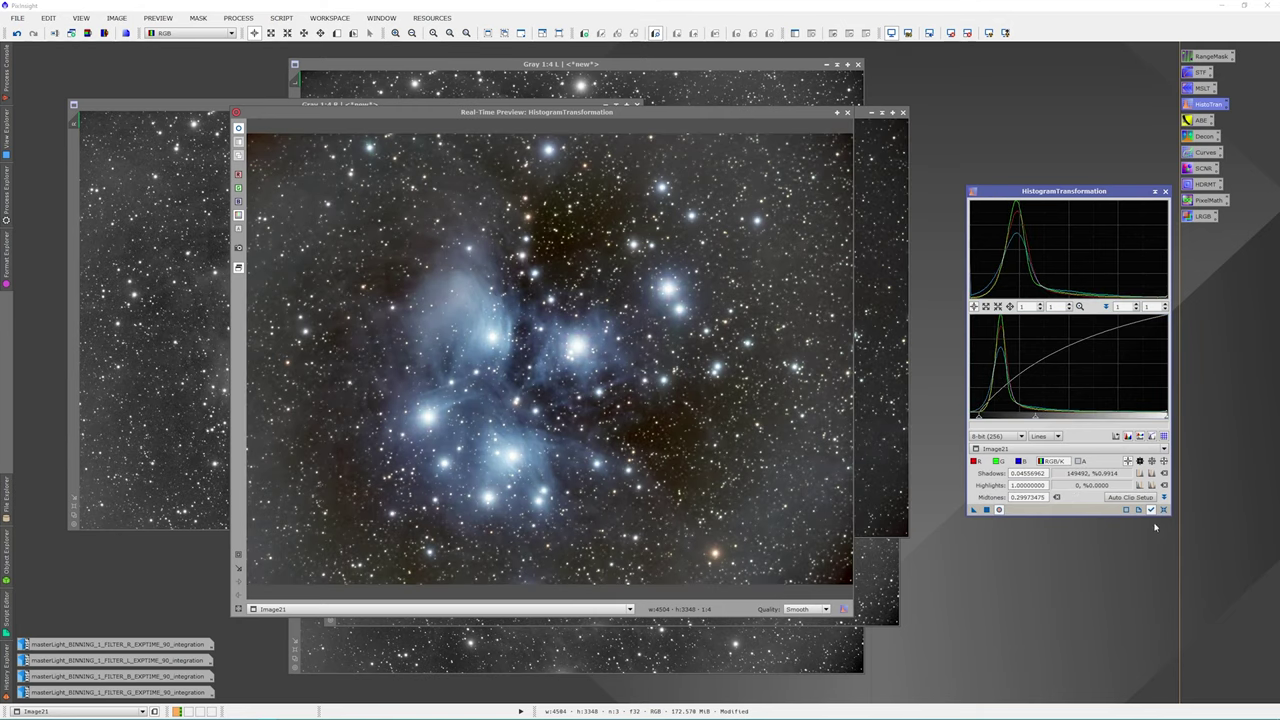
Step: Reset the histogram settings, set the shadows to about 0.0430 and the midtones to about 0.426, and apply this further stretch
left_click(1164, 510)
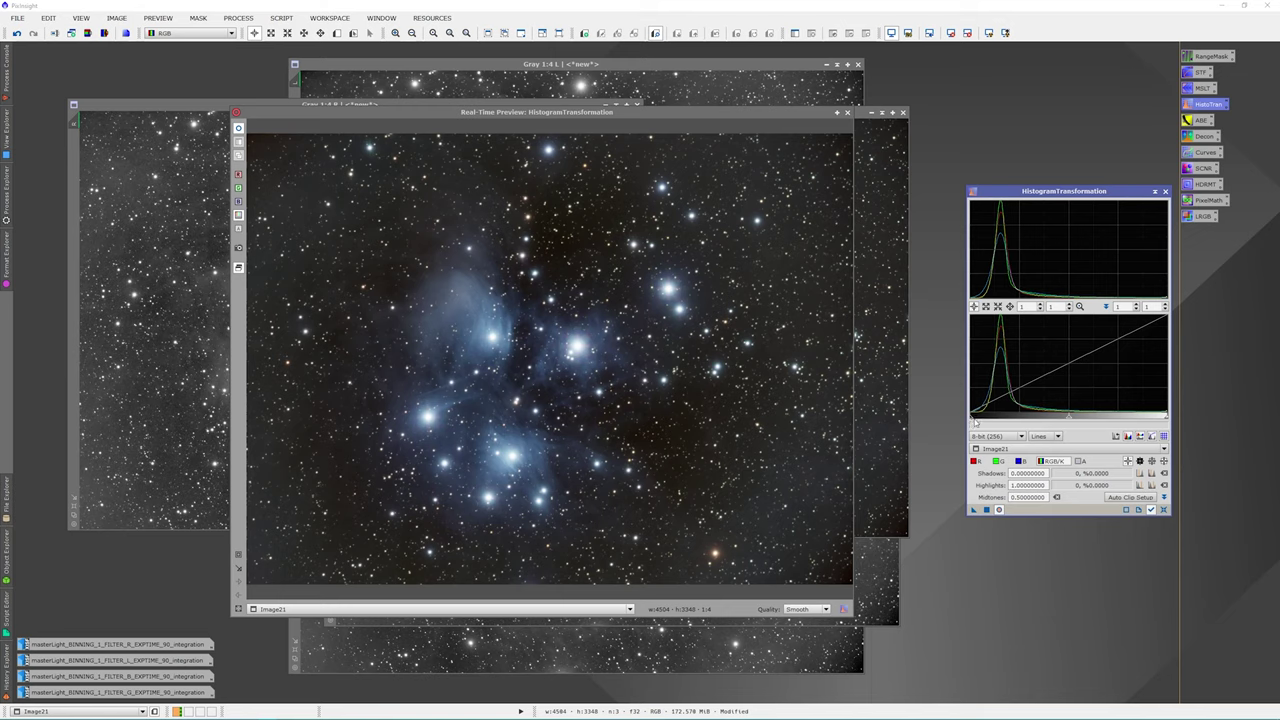
left_click_drag(971, 421, 978, 415)
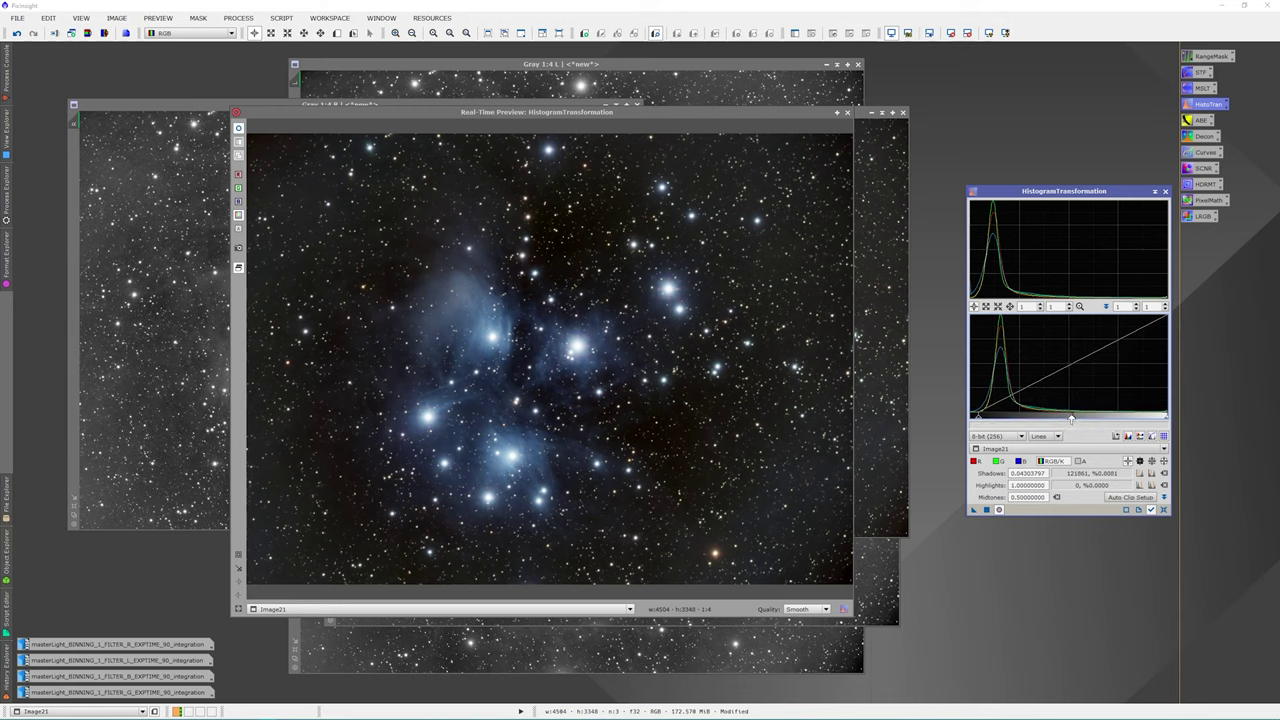
left_click_drag(1072, 418, 1059, 418)
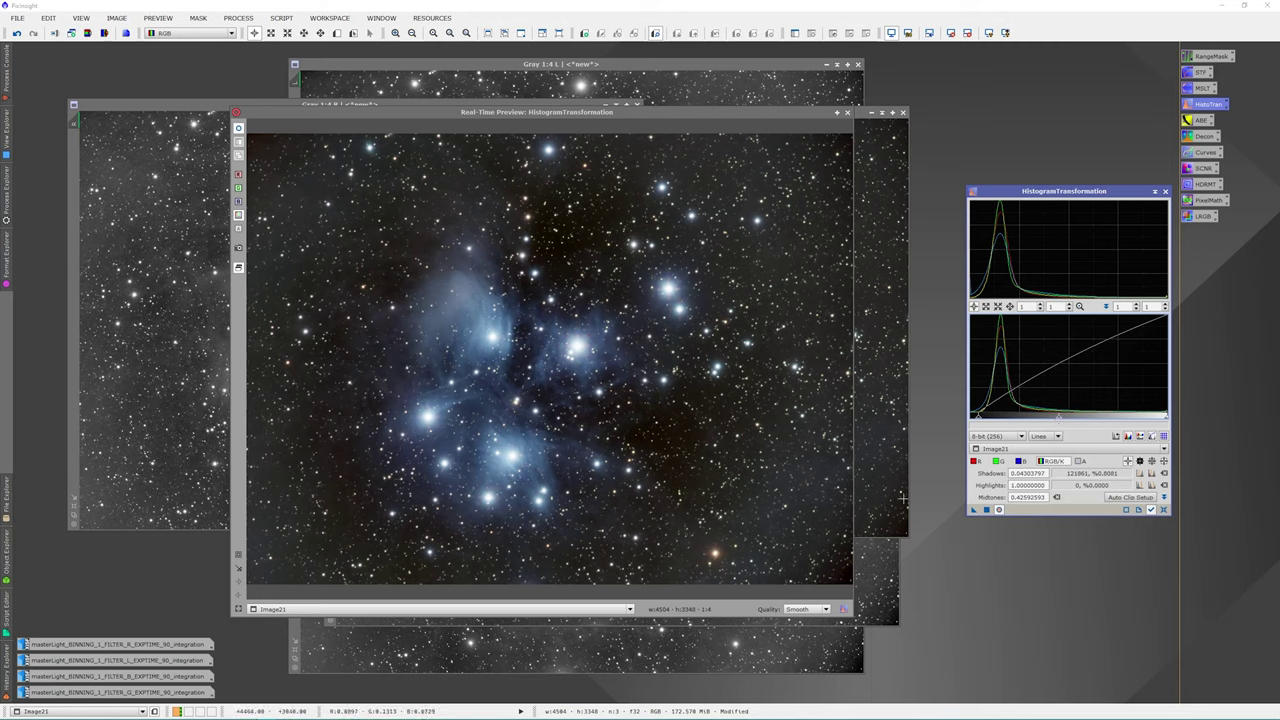
left_click(986, 510)
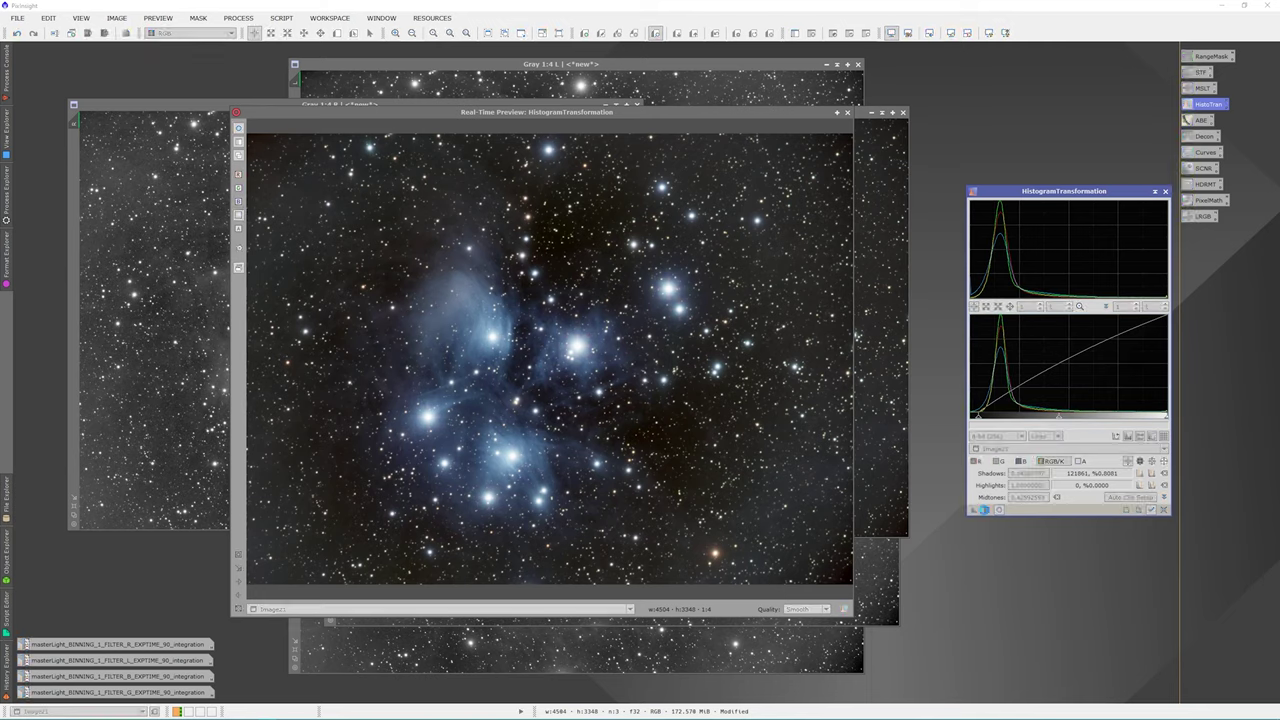
Step: Close the real-time preview, then reset and close HistogramTransformation
left_click(845, 113)
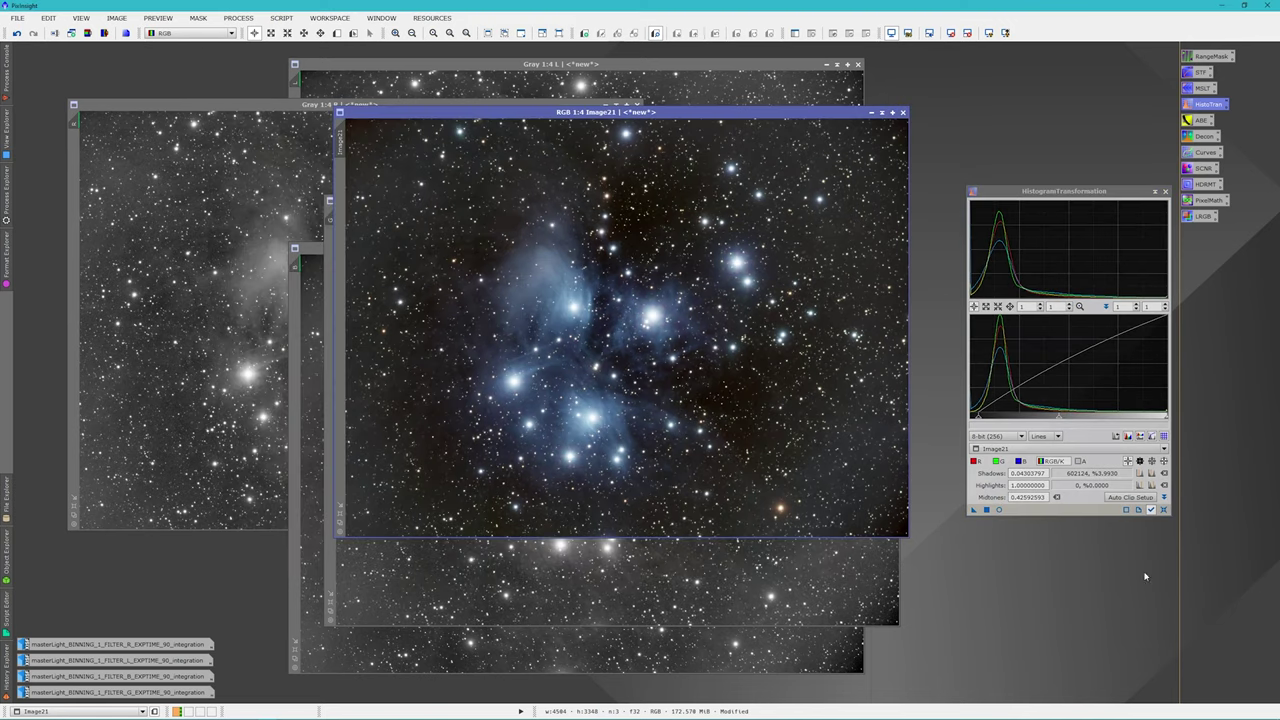
left_click(1163, 510)
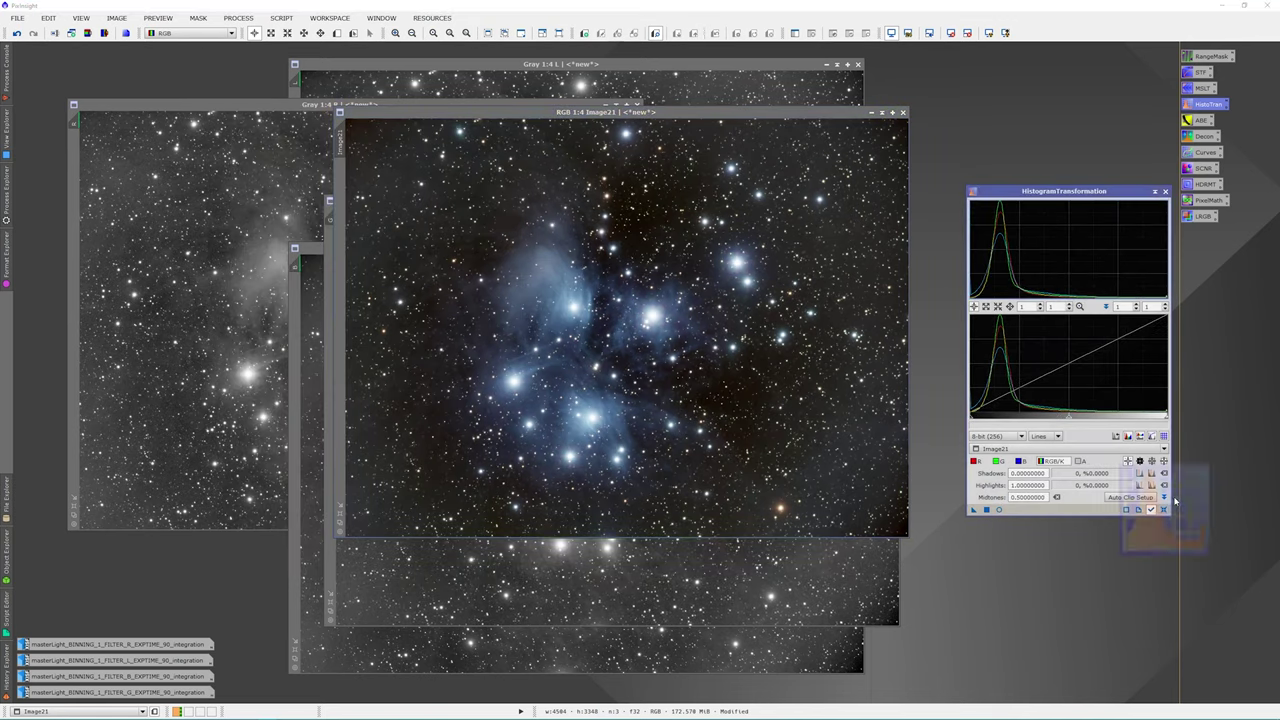
left_click(1164, 191)
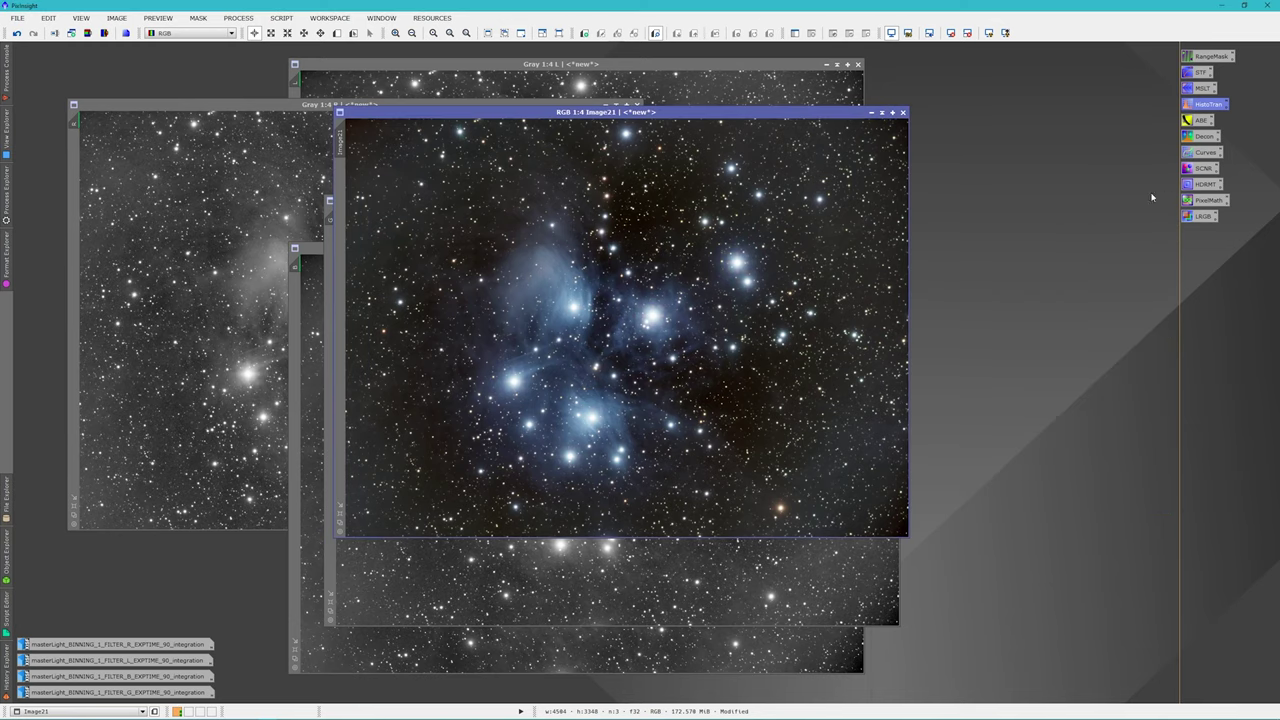
Step: Clear the workspace down to the RGB and L images, with L in front, and open the Deconvolution process
left_click_drag(739, 116, 810, 138)
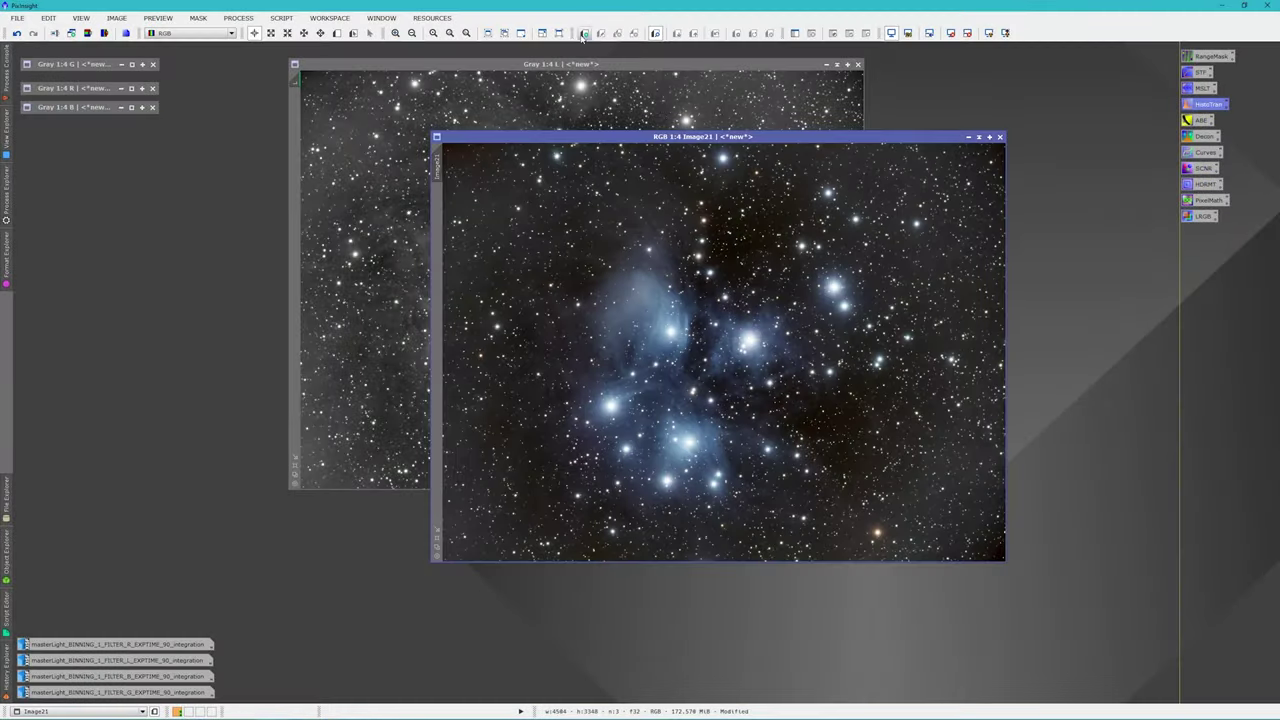
left_click_drag(602, 66, 582, 110)
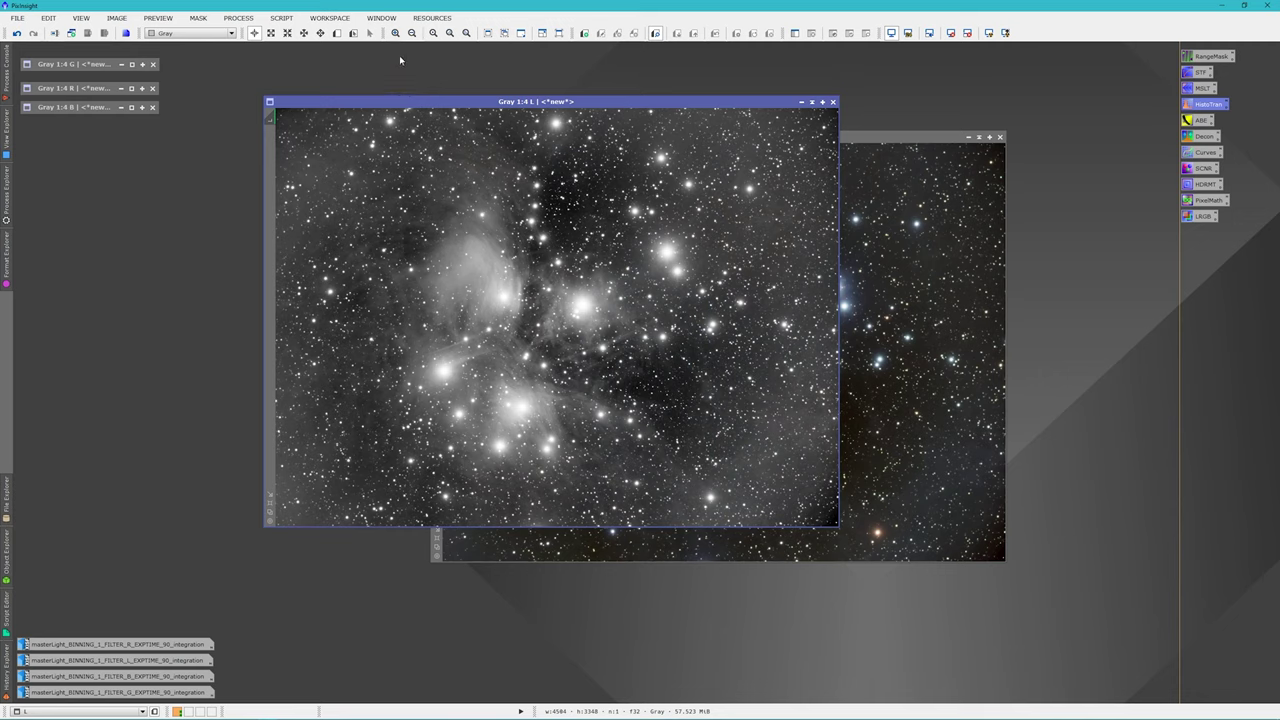
left_click(253, 19)
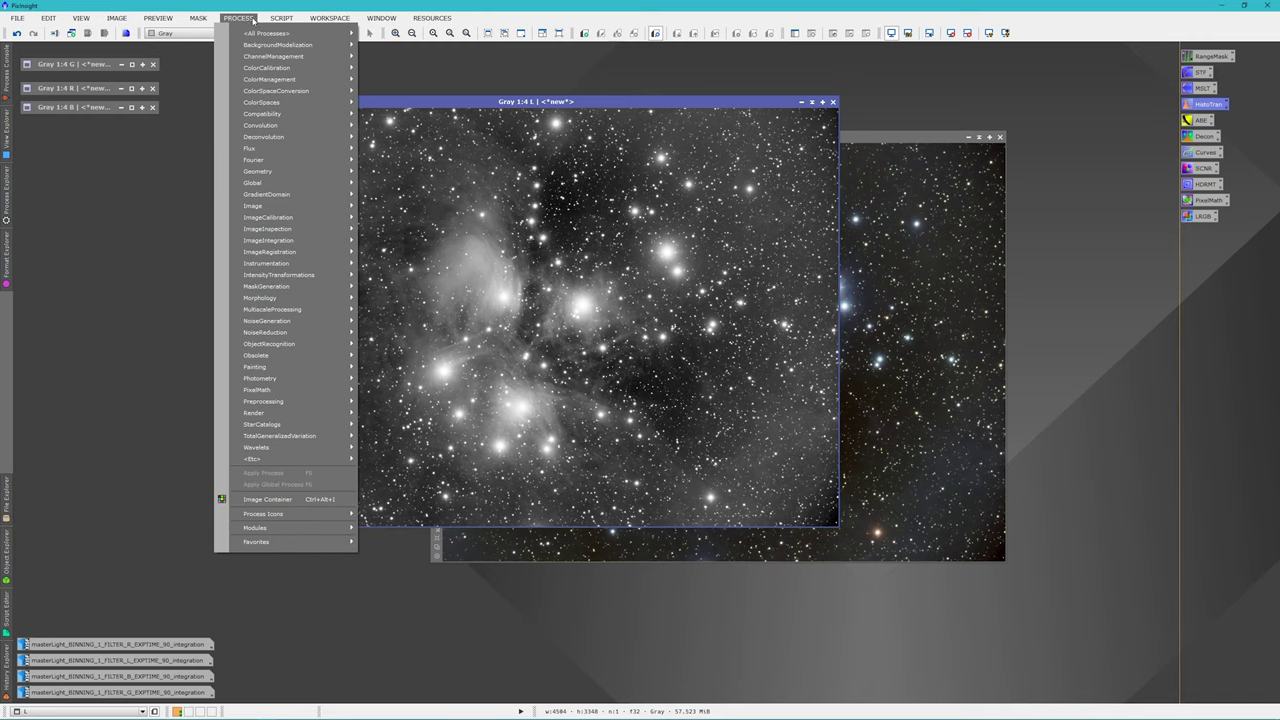
mouse_move(263, 138)
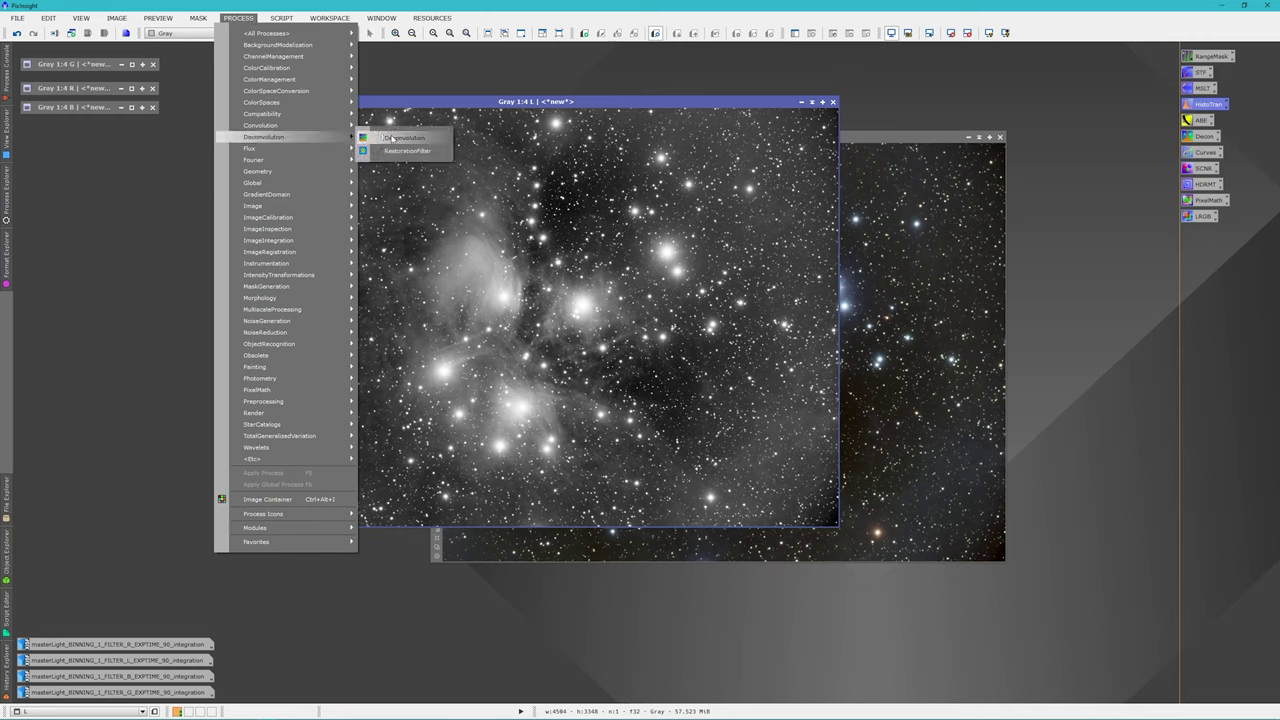
left_click(391, 138)
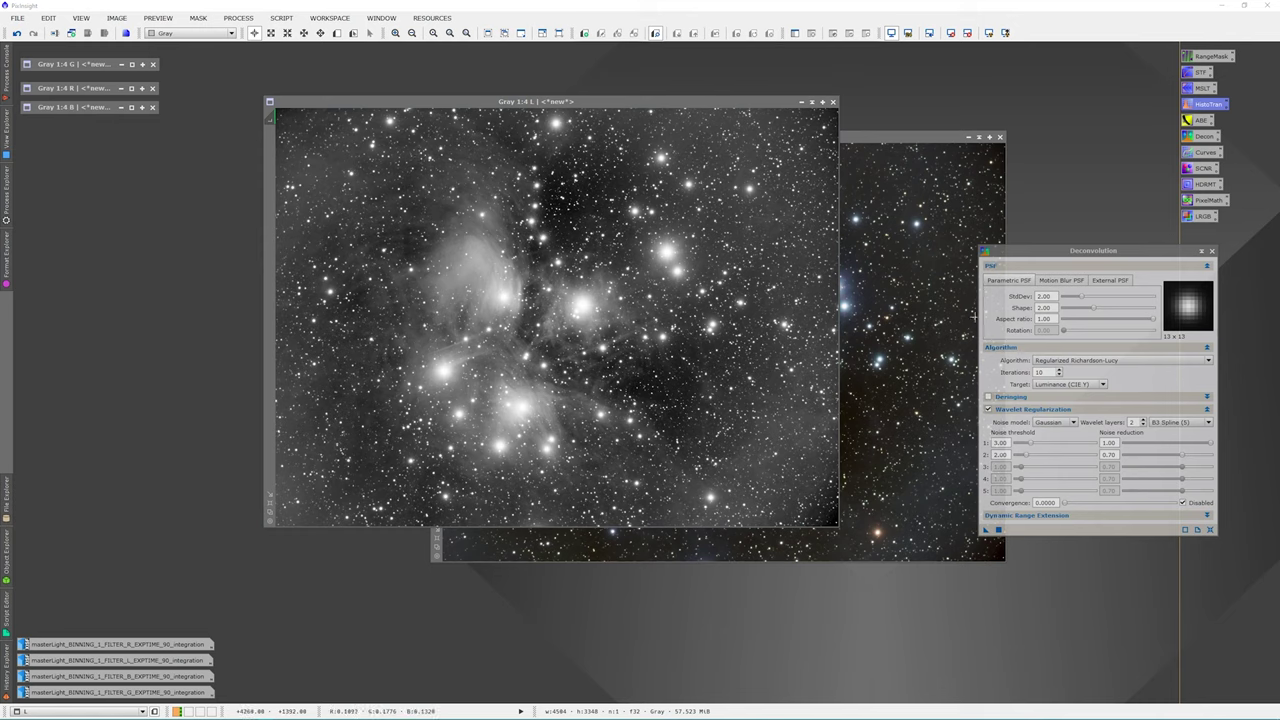
Step: Define a preview of about 828 × 832 pixels over the central nebulosity of the L image and display it
left_click(343, 35)
left_click_drag(494, 278, 598, 381)
left_click(273, 142)
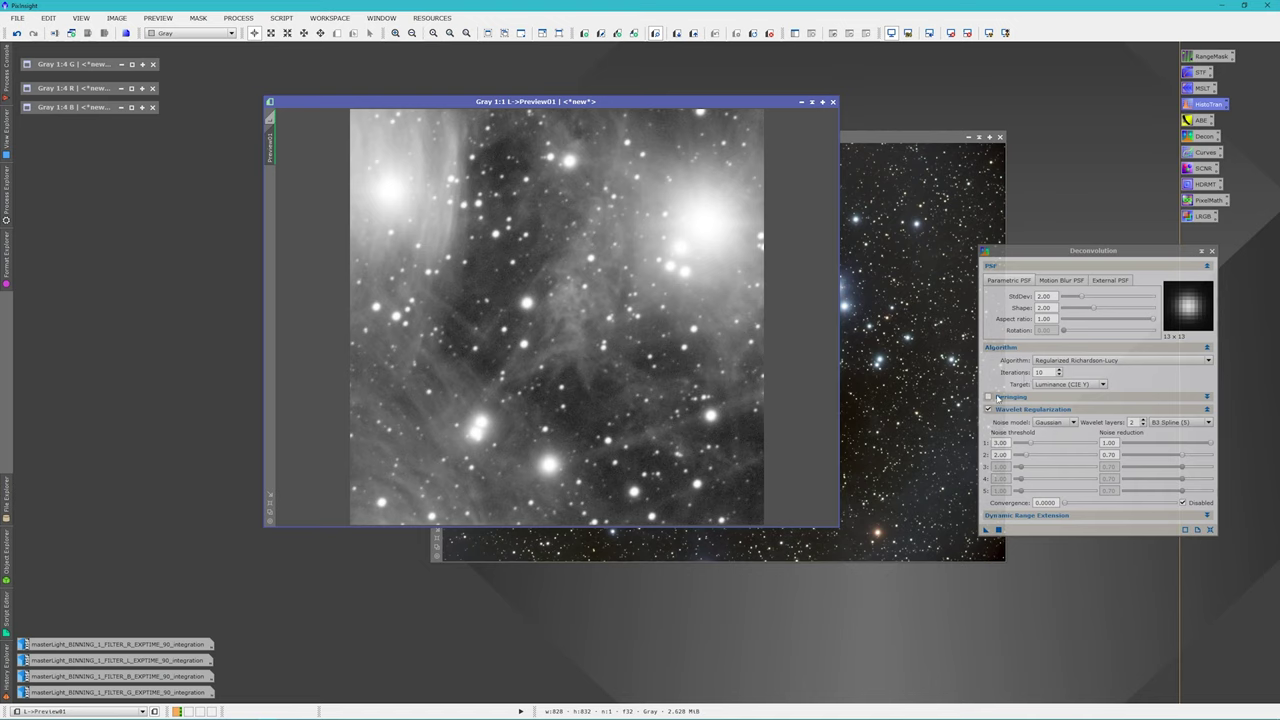
Step: Enable Deringing in Deconvolution with Global dark at 0.1000 and apply the process to the L preview
left_click(1207, 400)
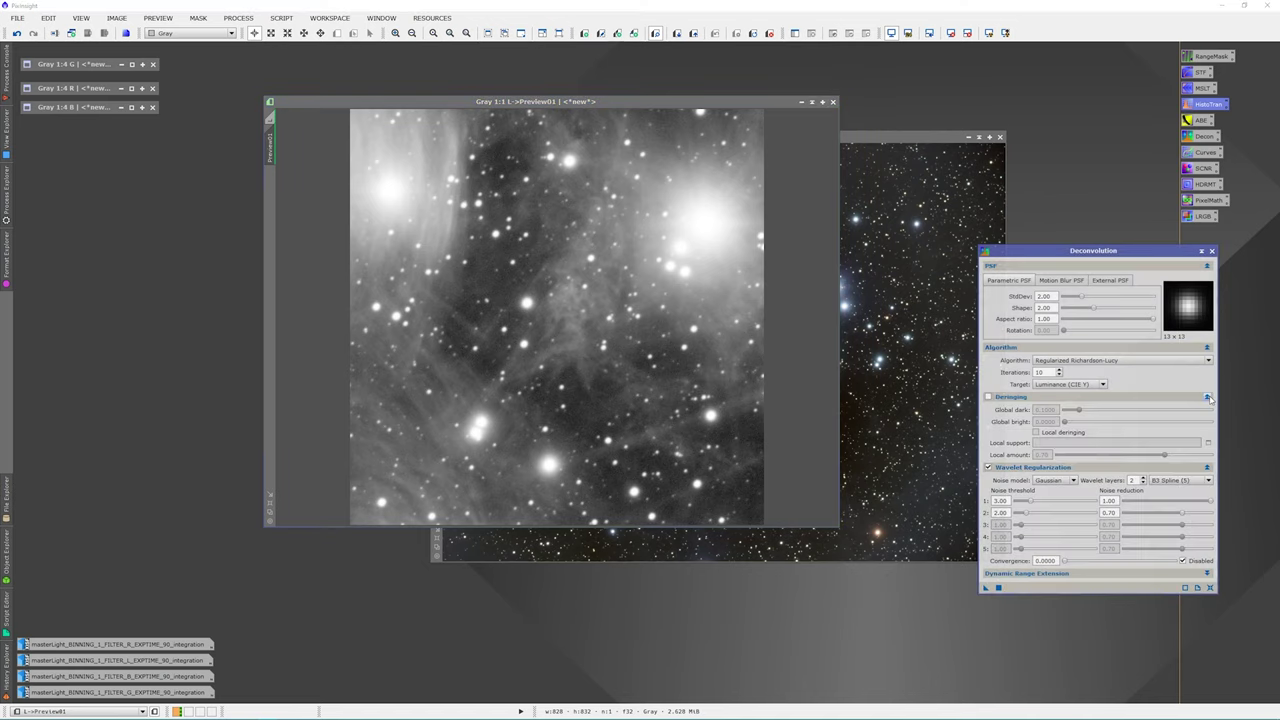
left_click(988, 397)
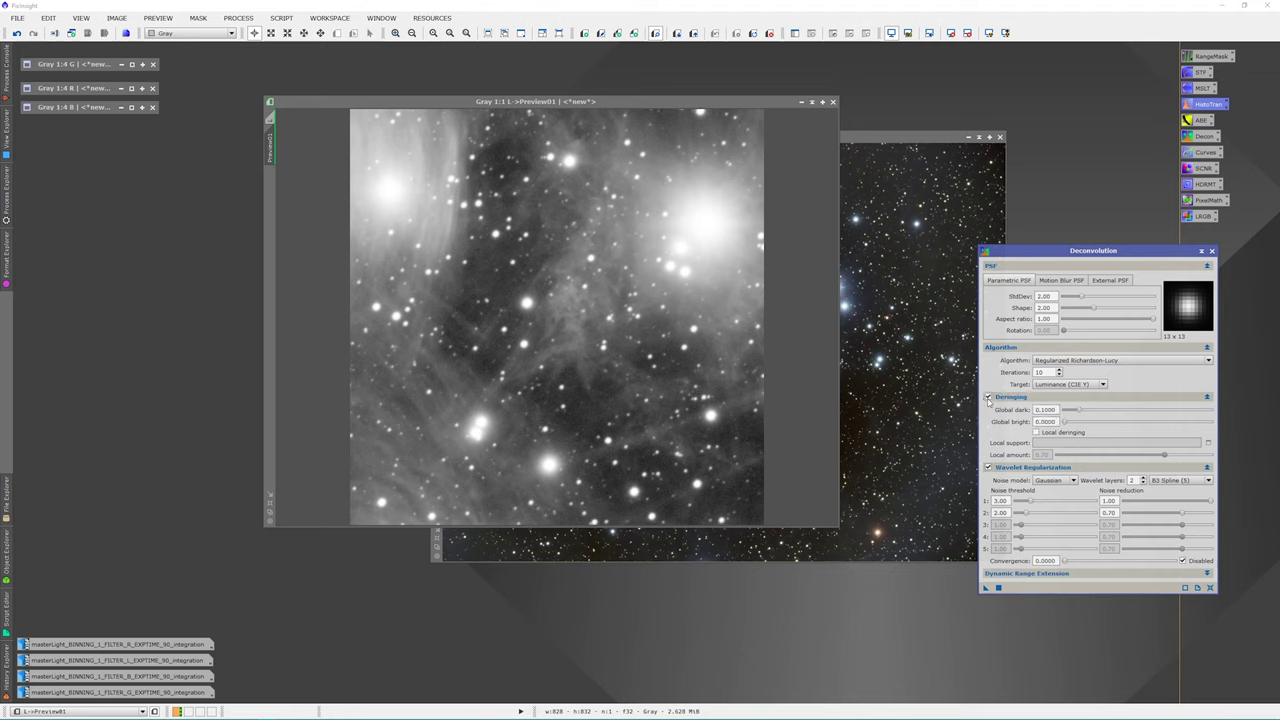
left_click(1079, 411)
left_click_drag(1079, 411, 1074, 411)
left_click_drag(985, 589, 601, 404)
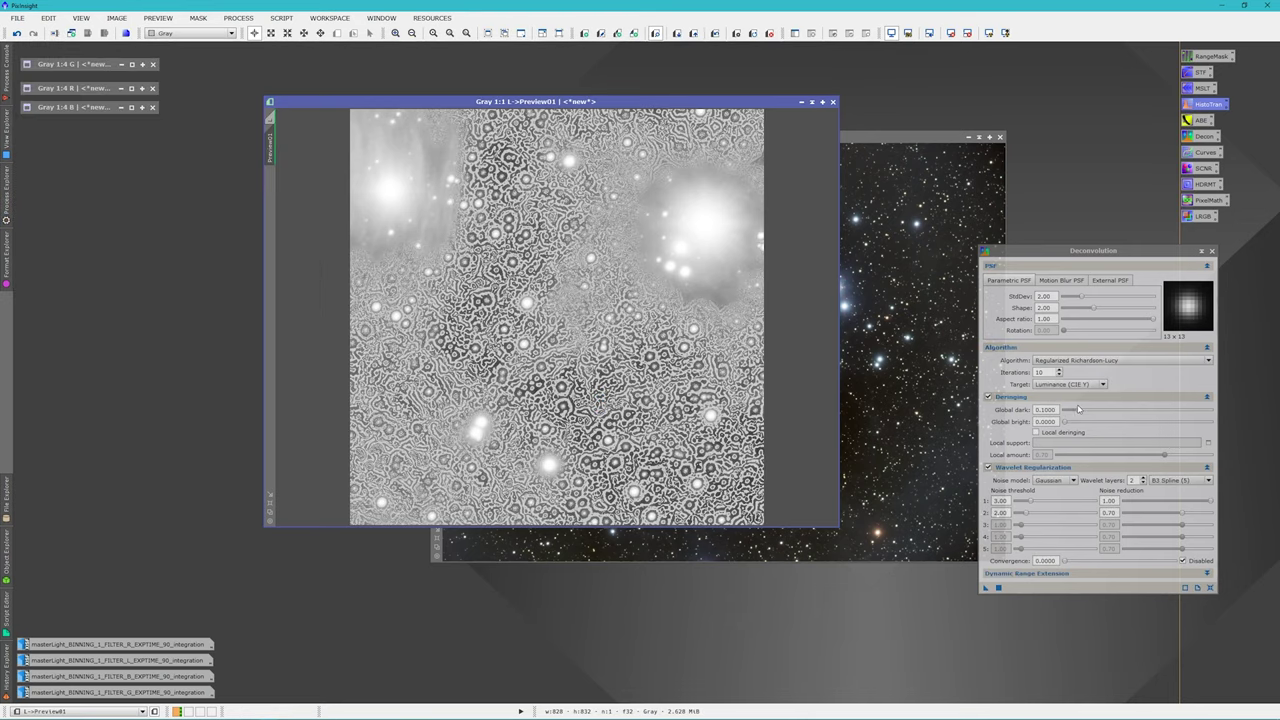
Step: Test Deconvolution on the L preview with Global dark at 0.0500 and again at 0.0300
left_click_drag(1079, 410, 1074, 414)
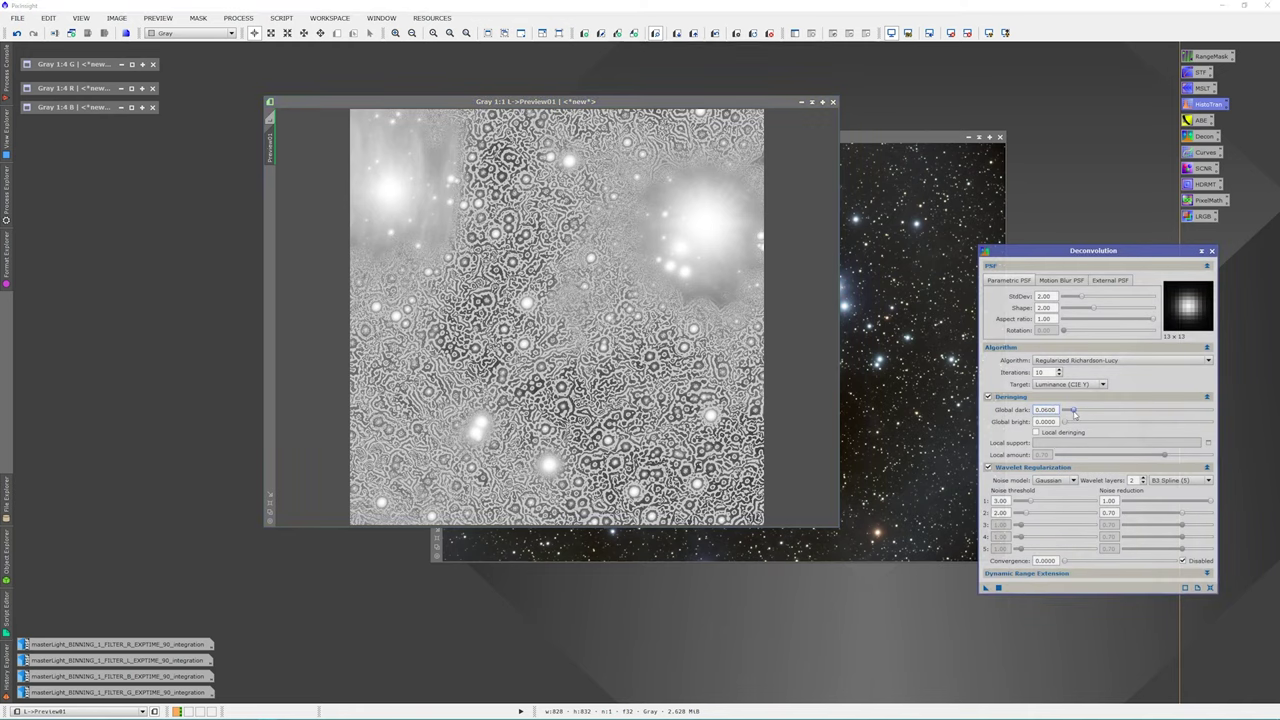
left_click_drag(1071, 411, 1073, 412)
left_click_drag(986, 590, 622, 405)
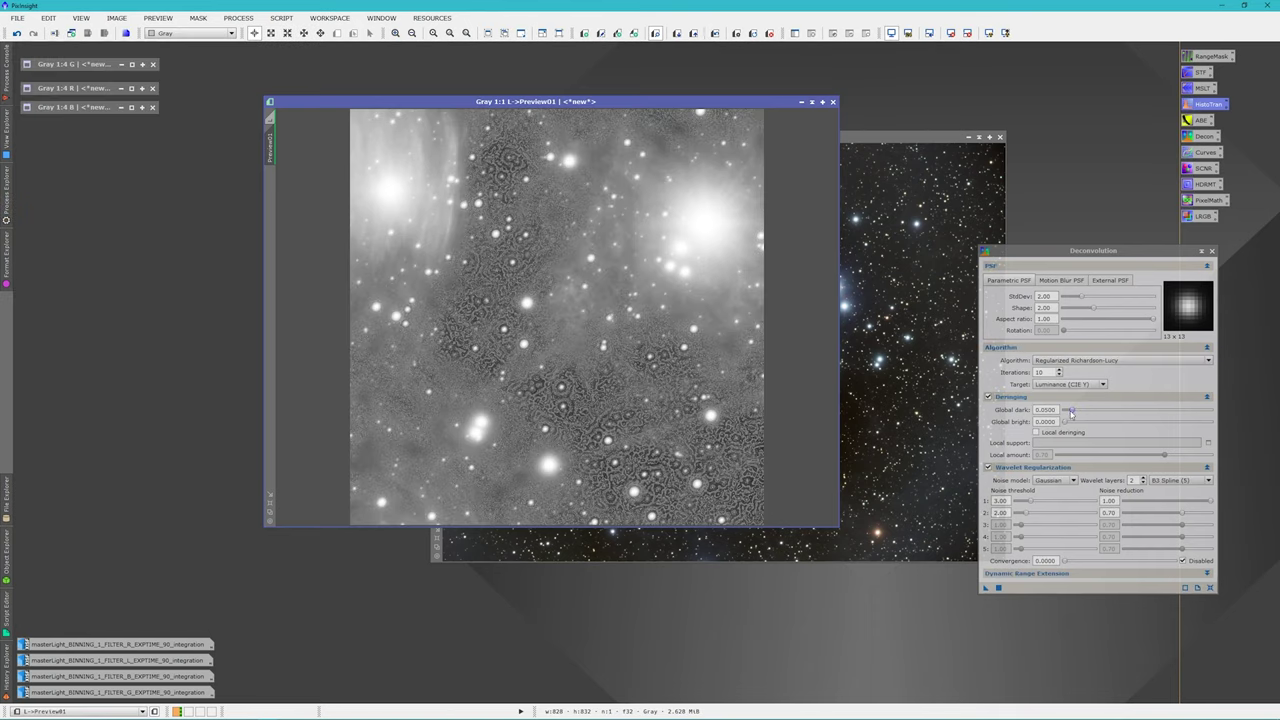
left_click_drag(1067, 412, 1069, 411)
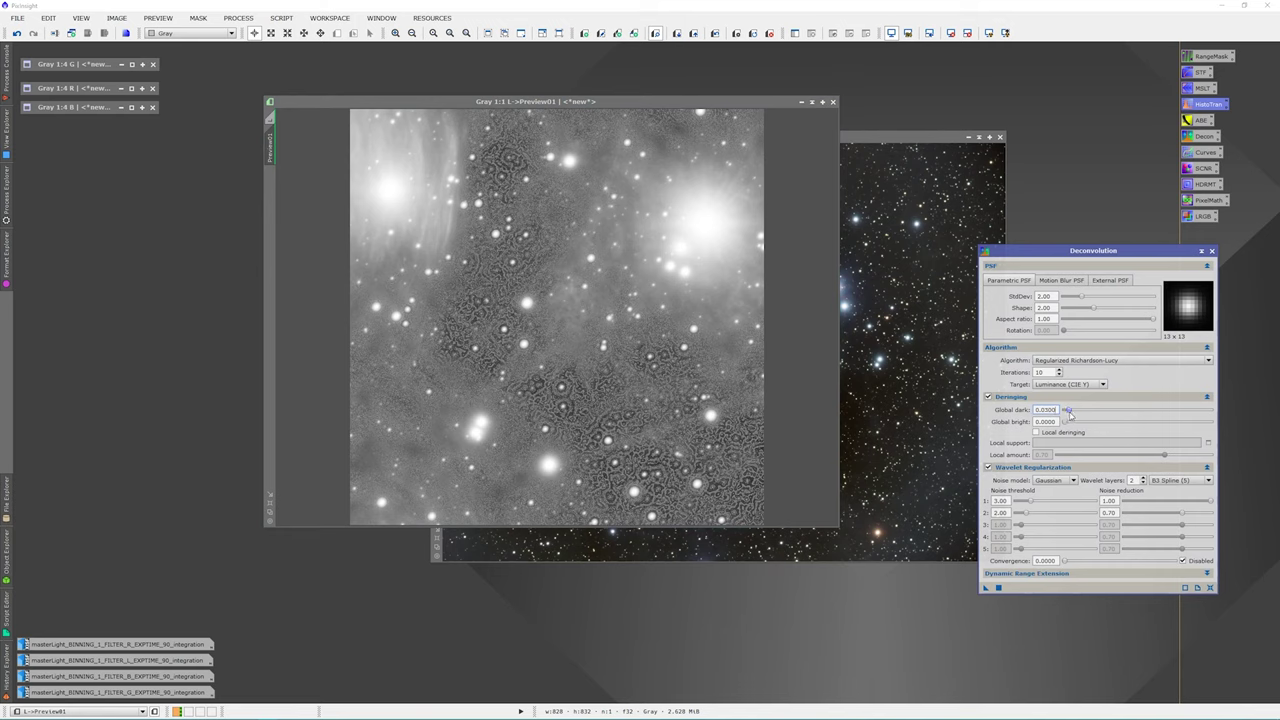
left_click_drag(984, 589, 587, 419)
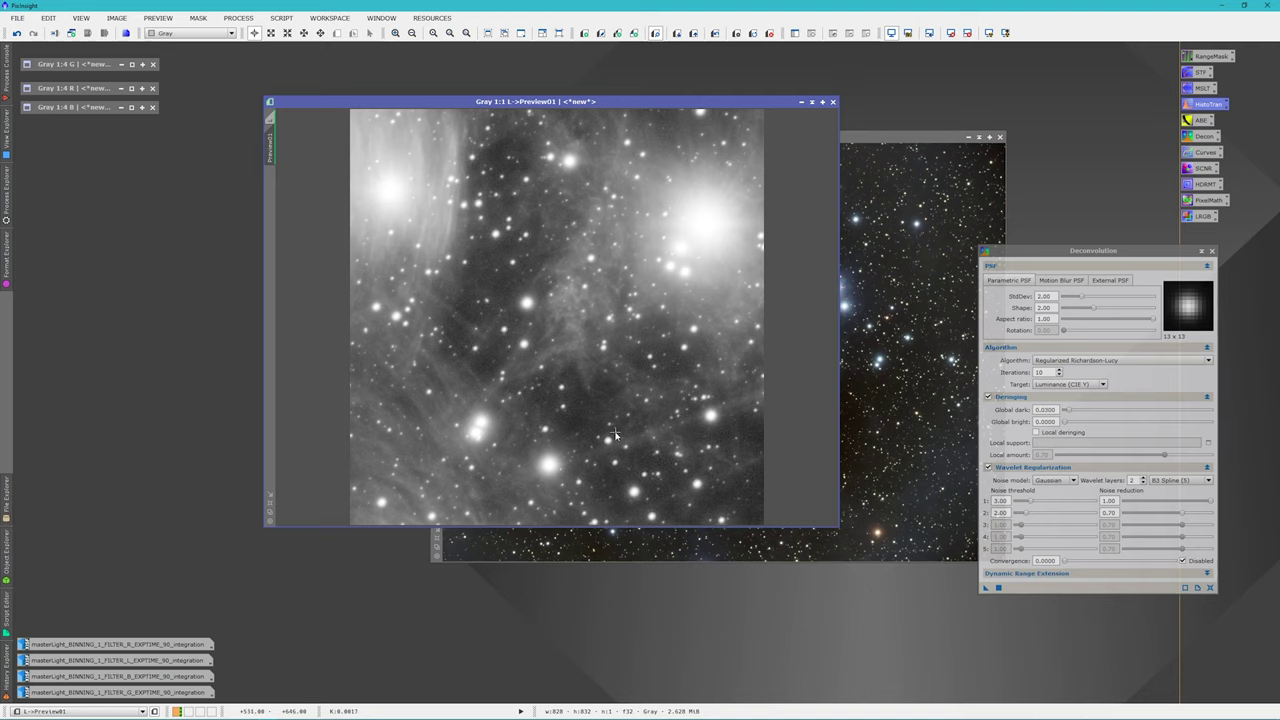
Step: Set the deringing Global dark to 0.0200 and apply Deconvolution to the L preview
left_click(1068, 411)
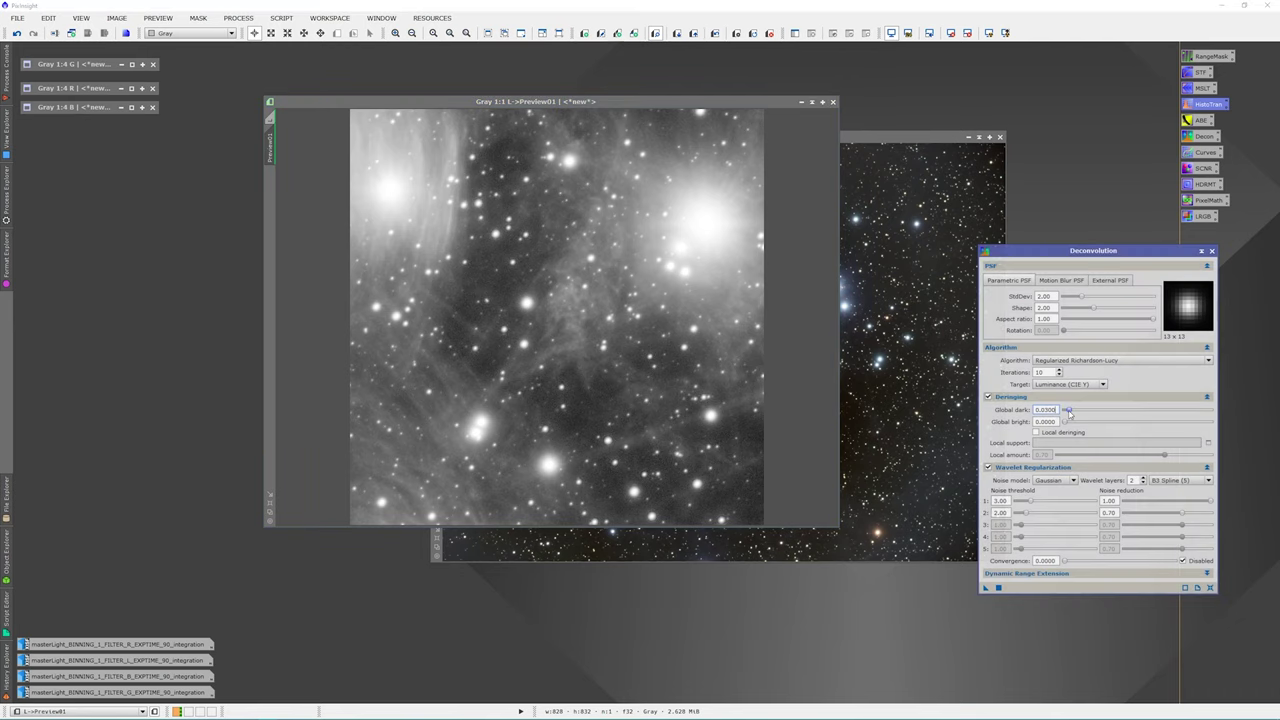
left_click_drag(1068, 410, 1066, 412)
left_click_drag(985, 590, 628, 386)
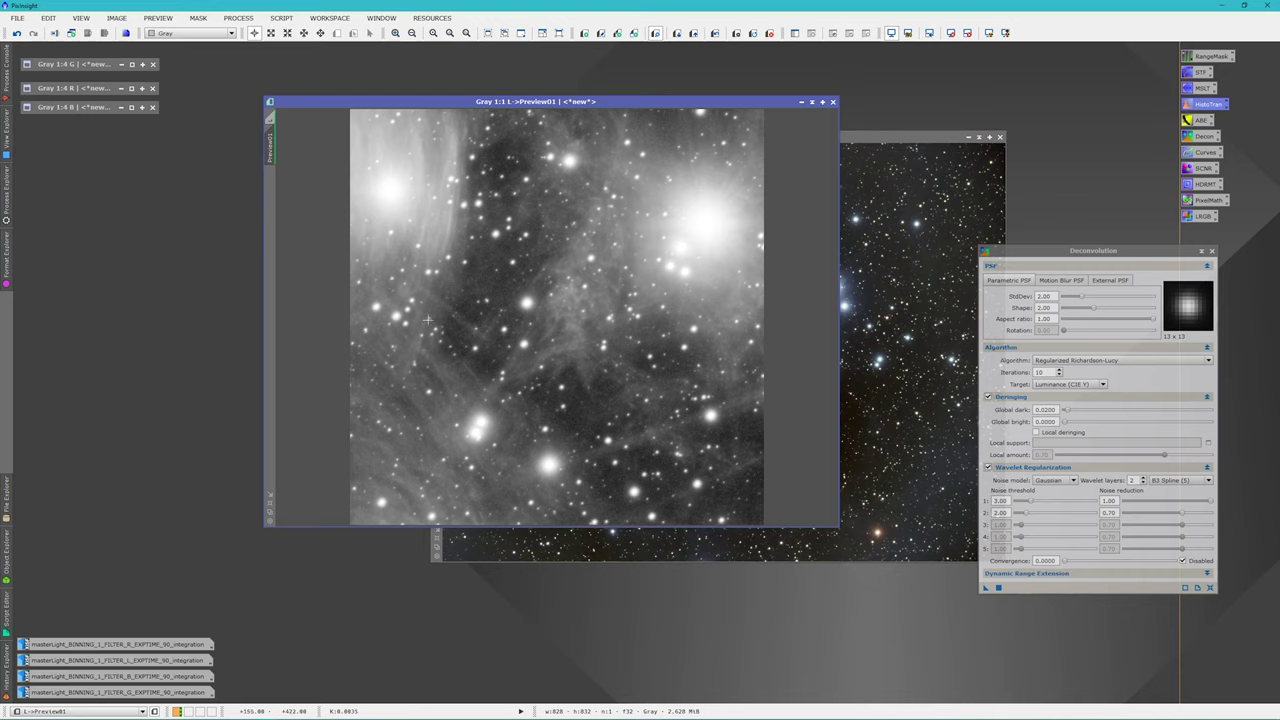
Step: Undo and redo Deconvolution on the L preview to compare it before and after sharpening
right_click(270, 155)
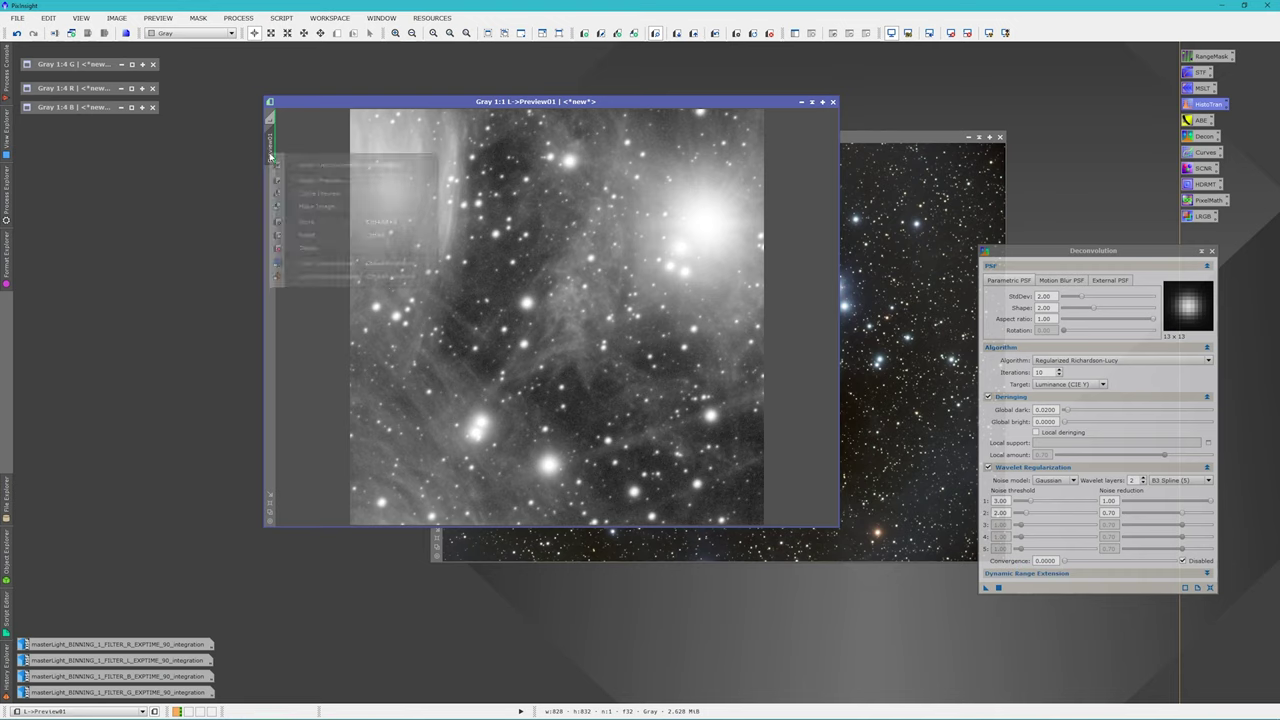
left_click(290, 165)
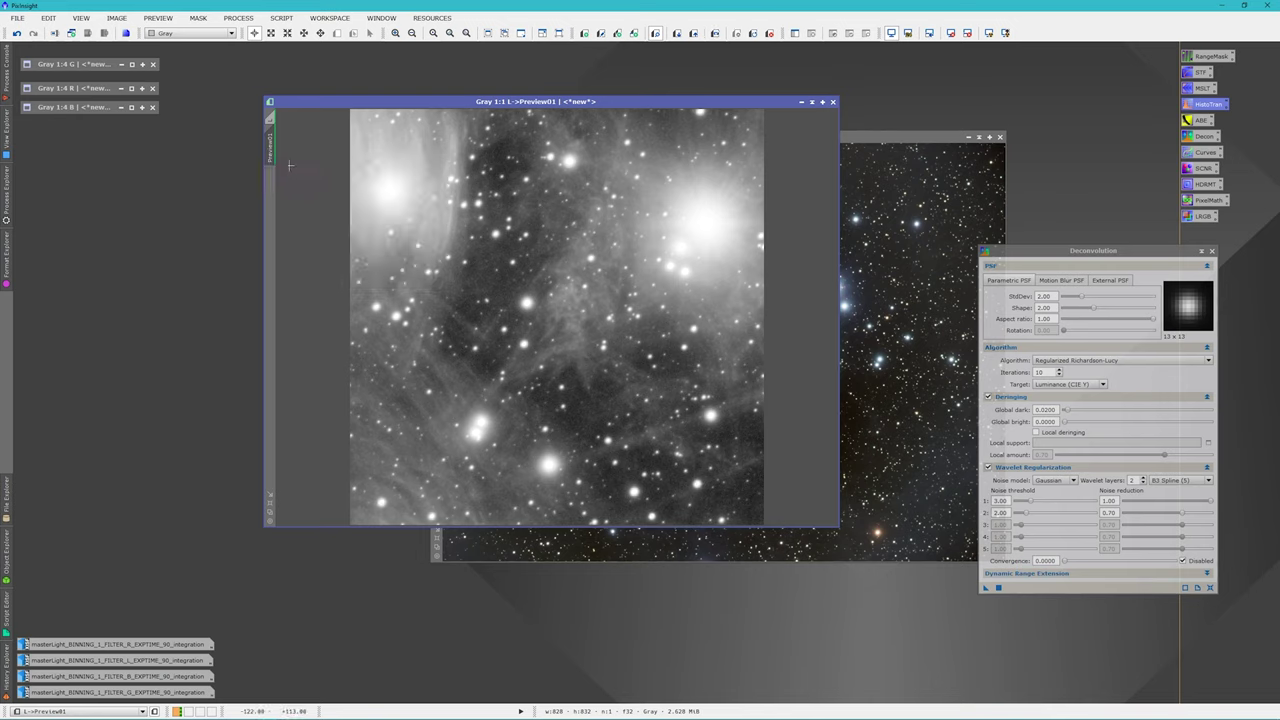
right_click(272, 148)
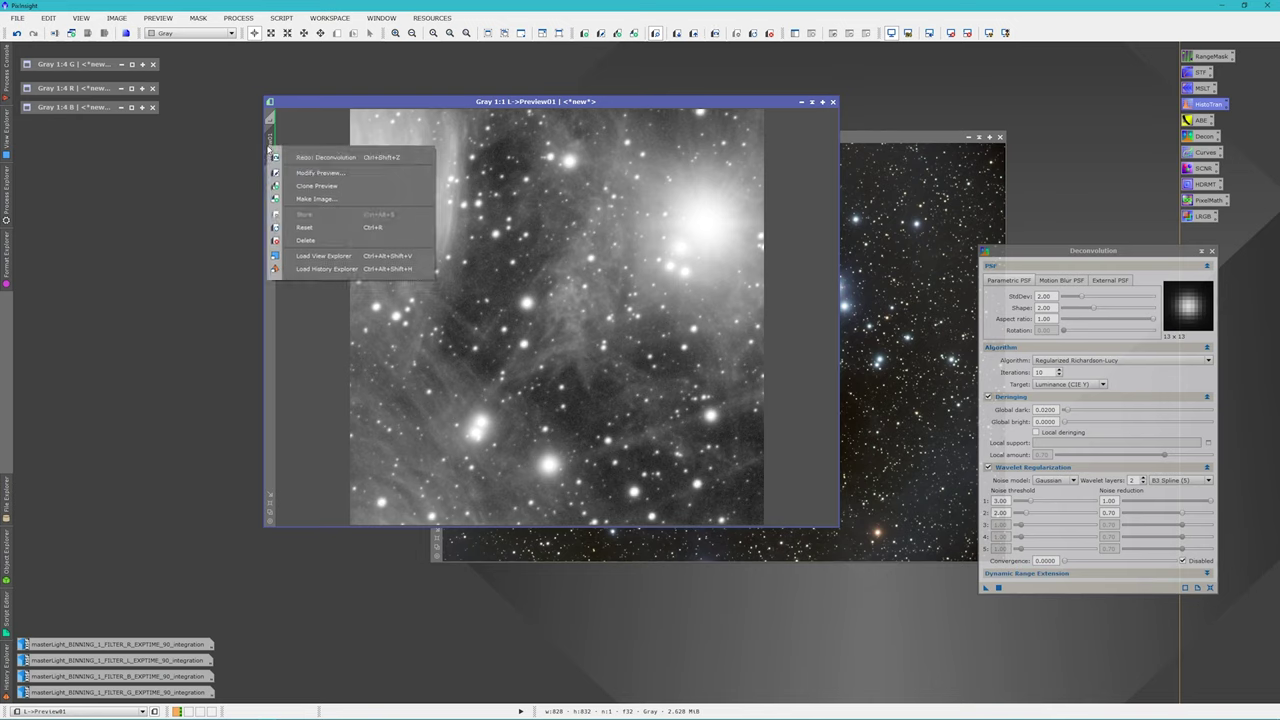
left_click(292, 156)
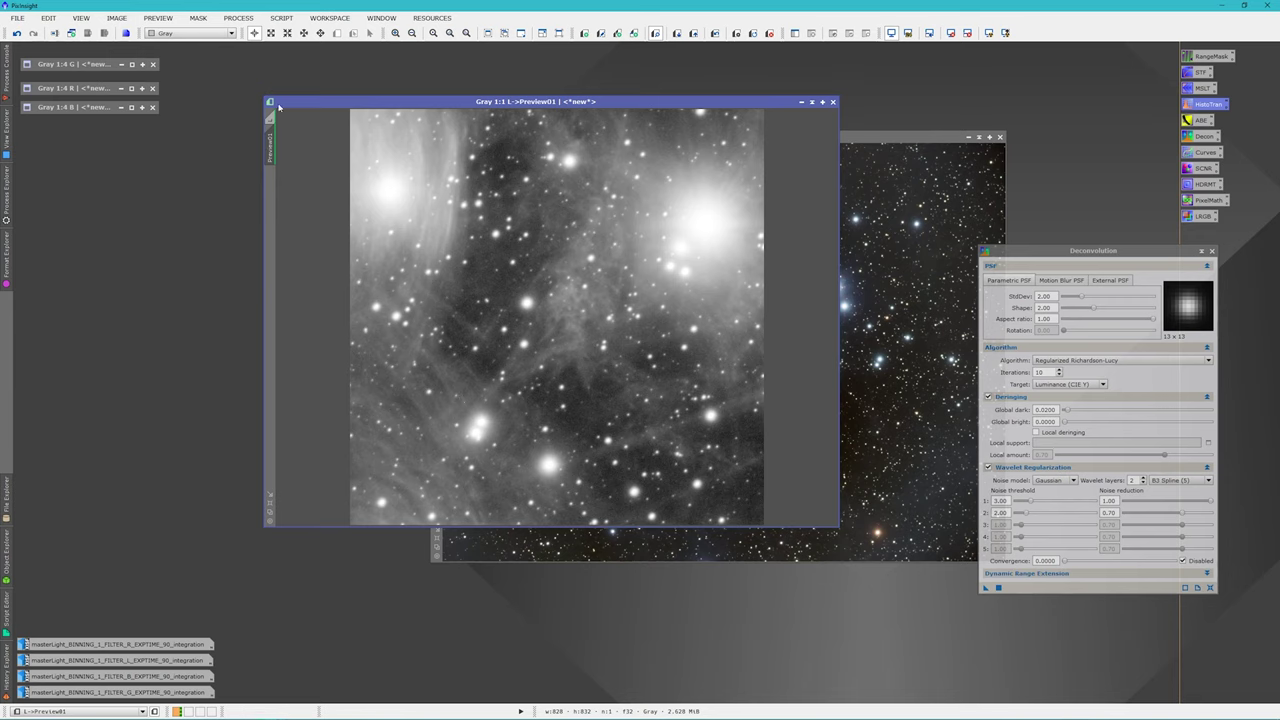
Step: Delete the preview and apply Deconvolution to the whole L image, closing the process when finished
right_click(272, 140)
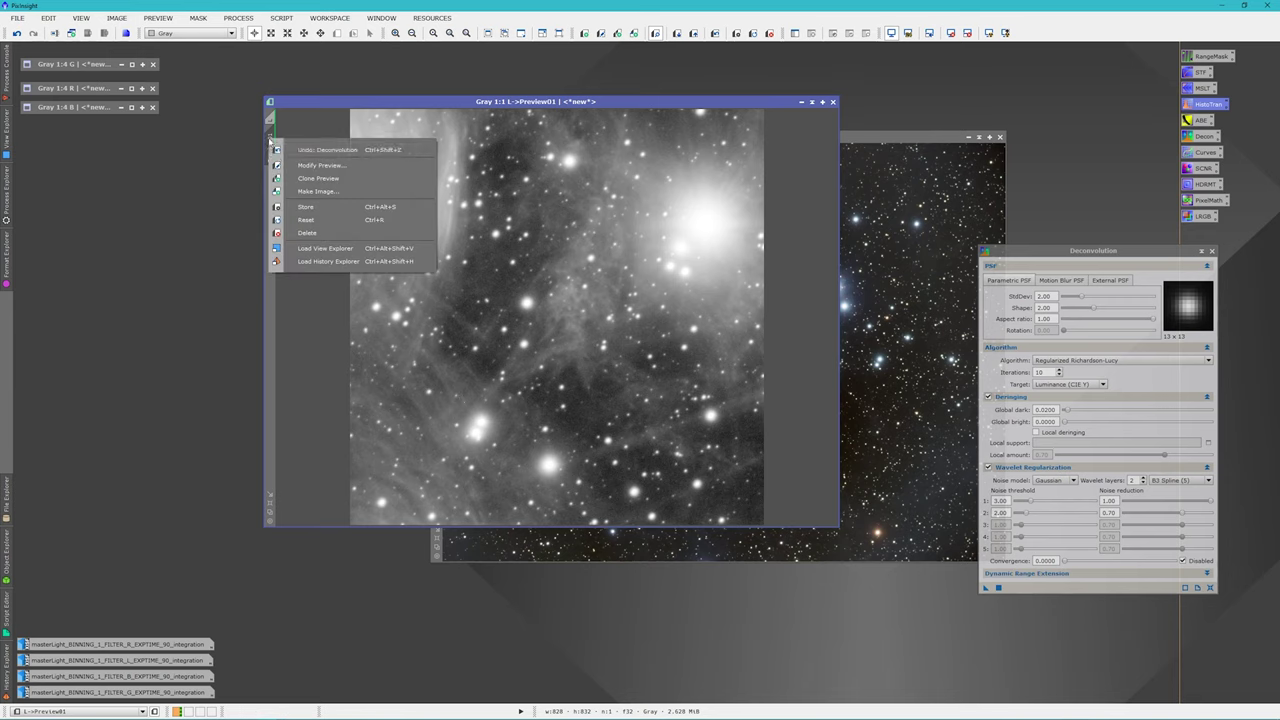
left_click(305, 232)
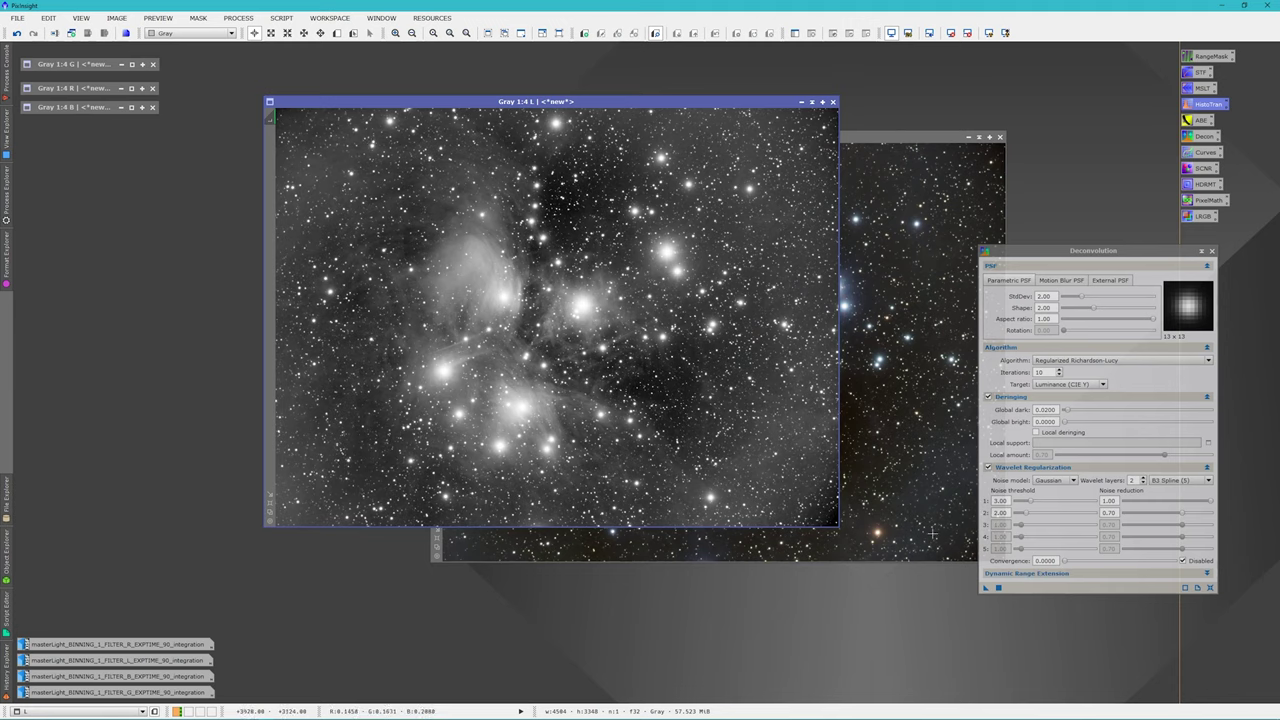
left_click_drag(984, 590, 655, 392)
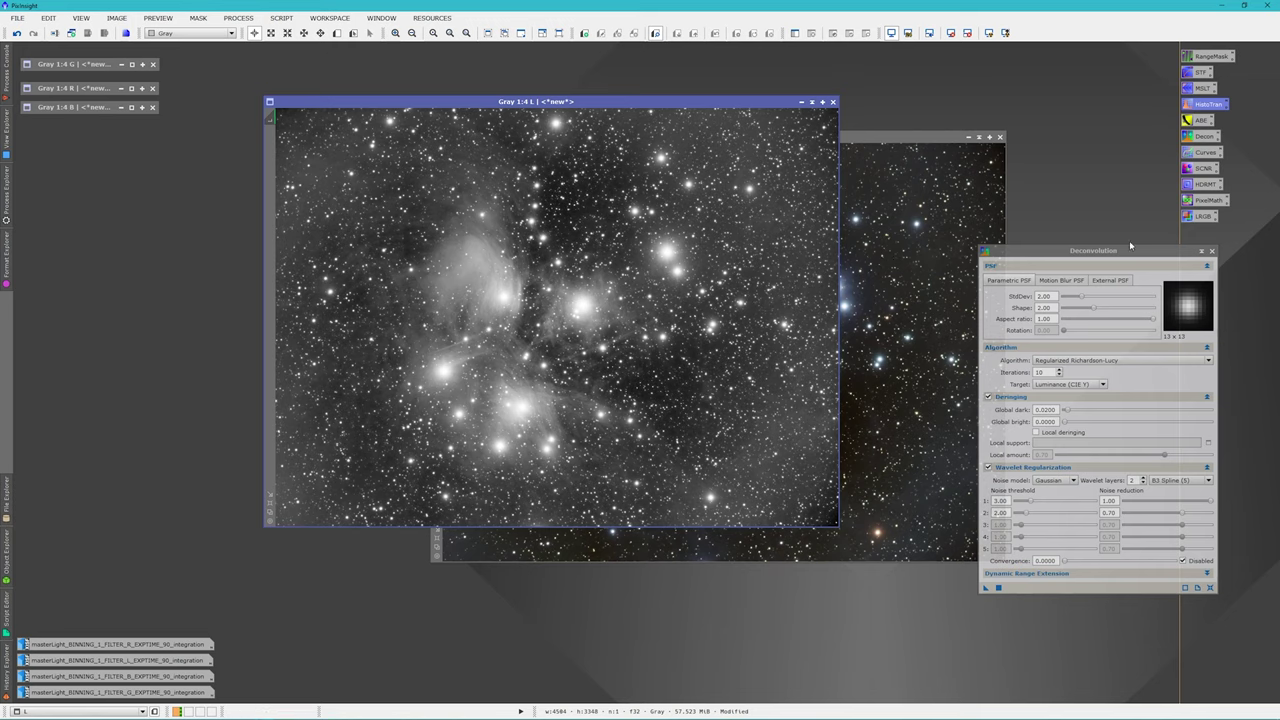
left_click(1211, 251)
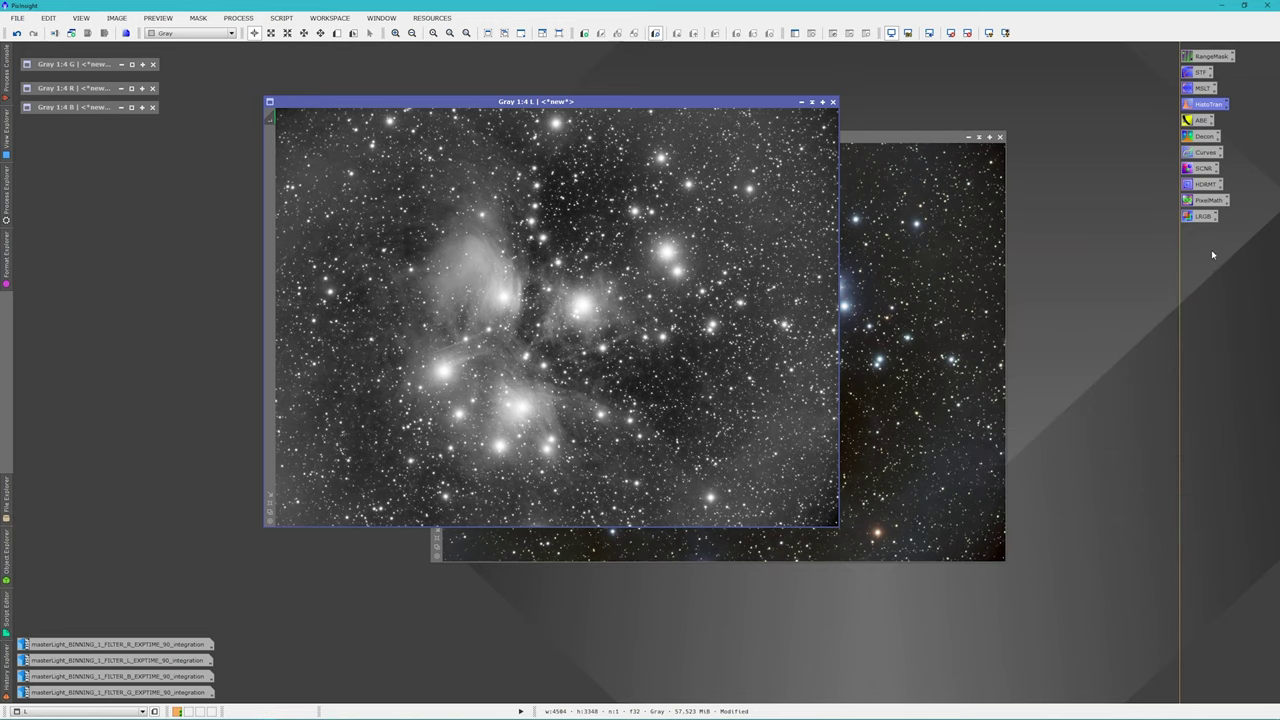
Step: Test MultiscaleLinearTransform noise reduction on a new preview covering the central stars and nebulosity of the L image
double_click(1201, 88)
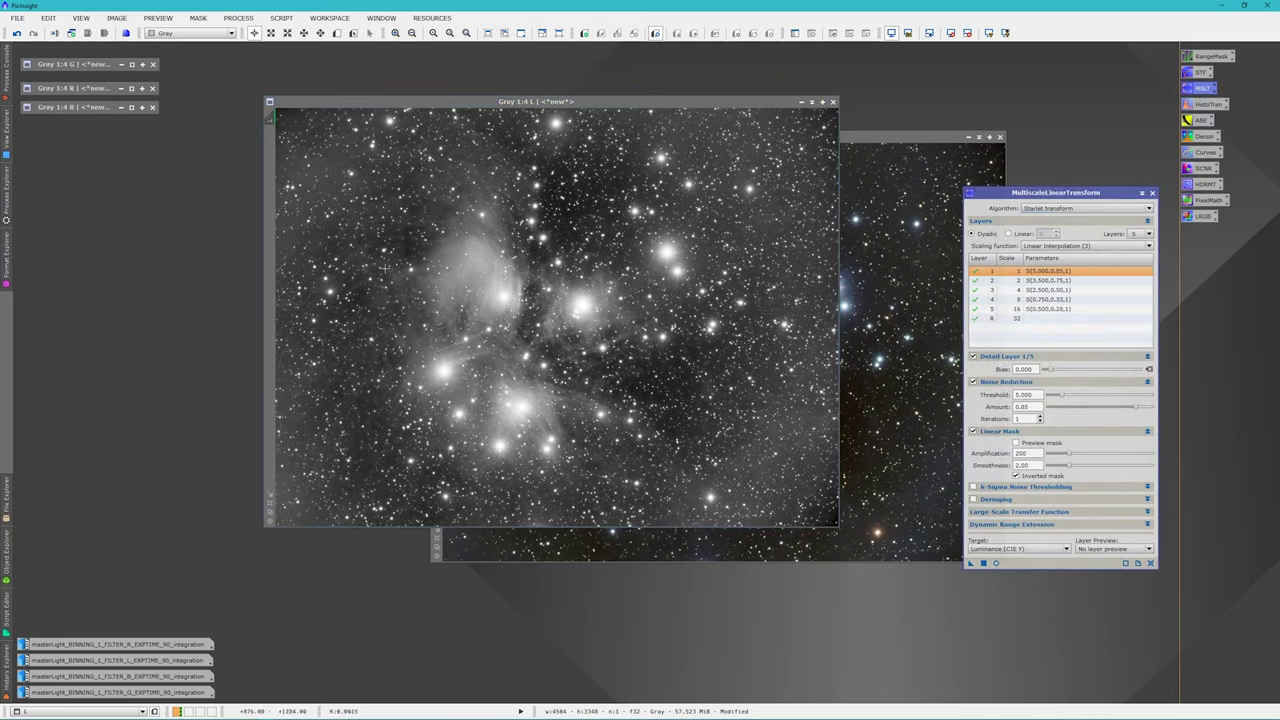
left_click(337, 33)
left_click_drag(487, 283, 597, 383)
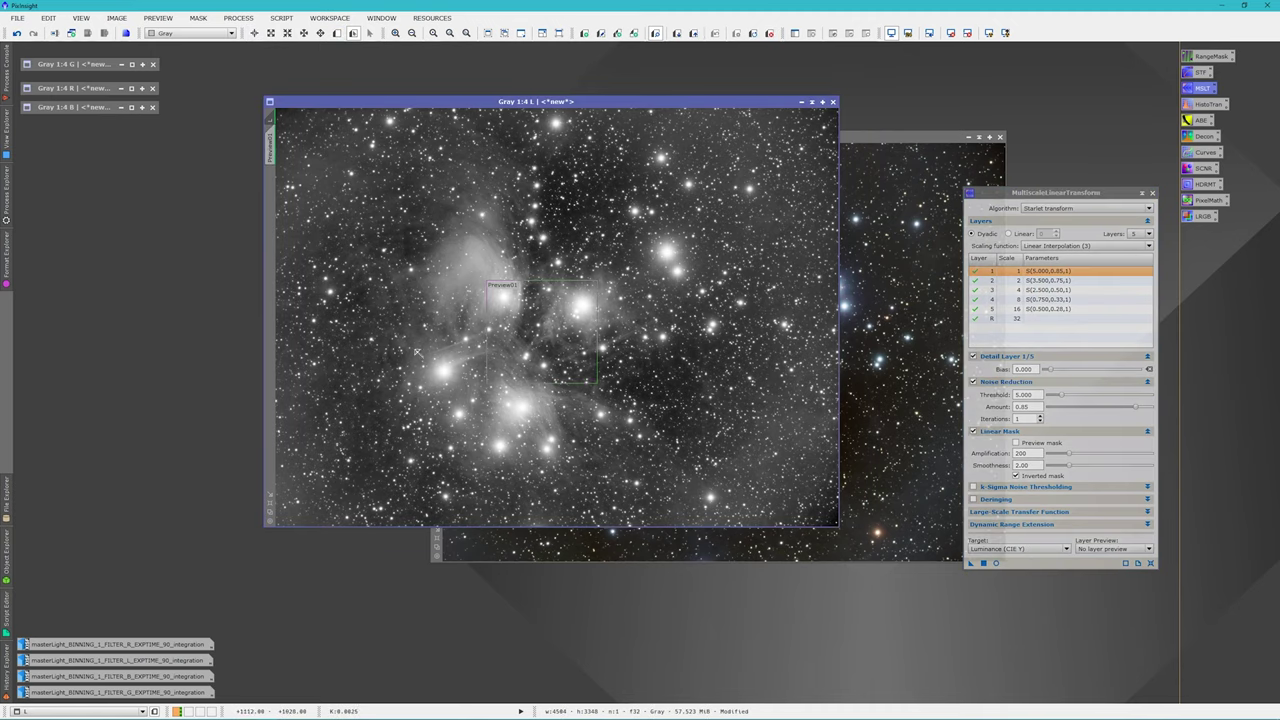
left_click(269, 143)
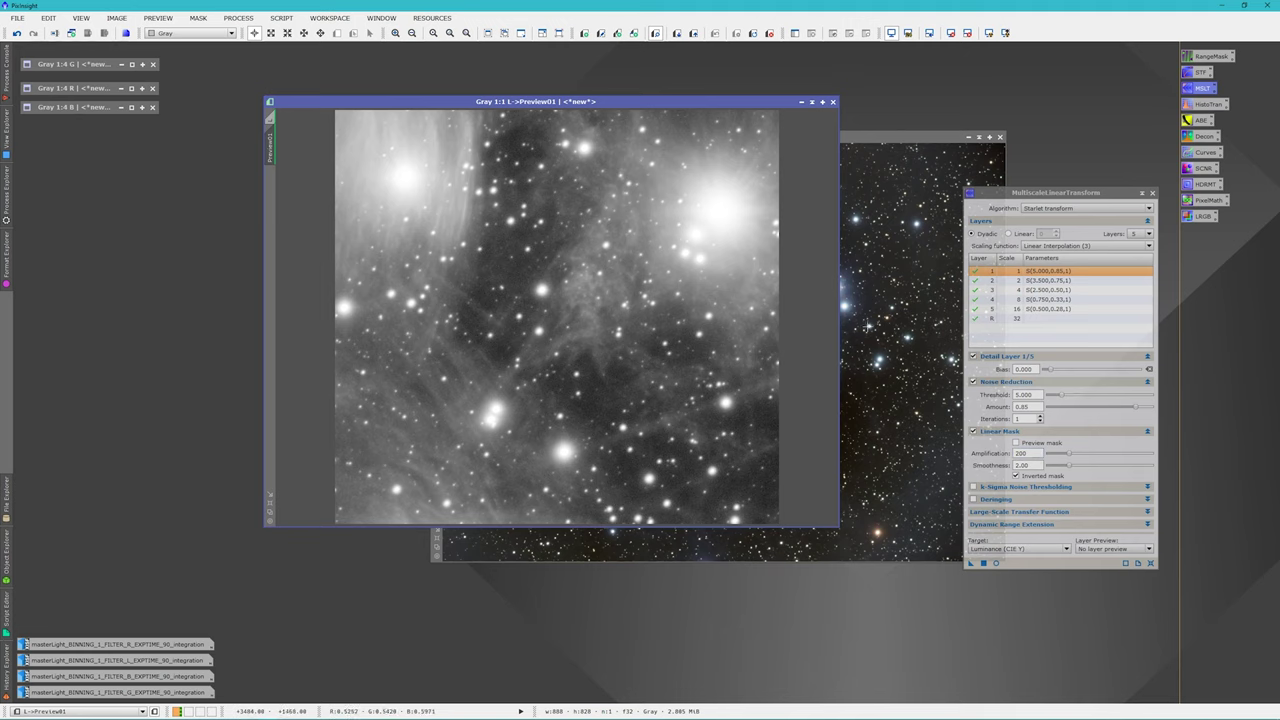
left_click(984, 564)
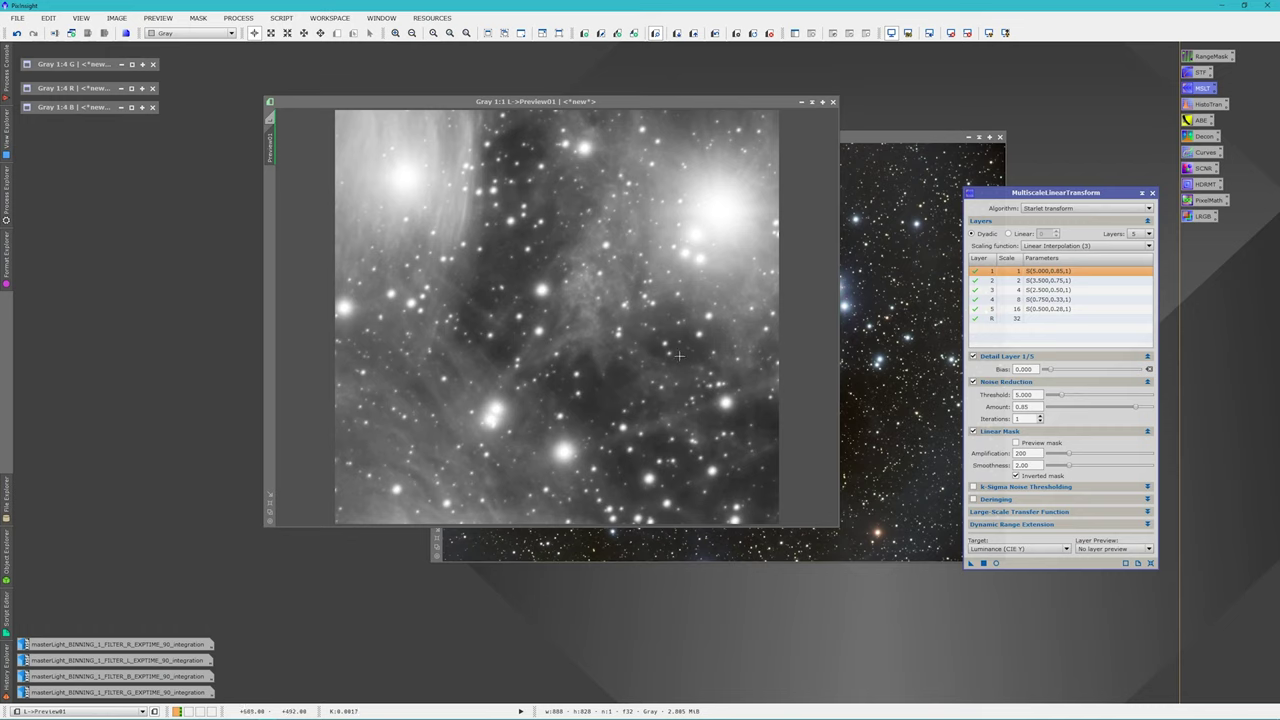
Step: Delete the preview and apply the MultiscaleLinearTransform noise reduction to the whole L image
right_click(269, 143)
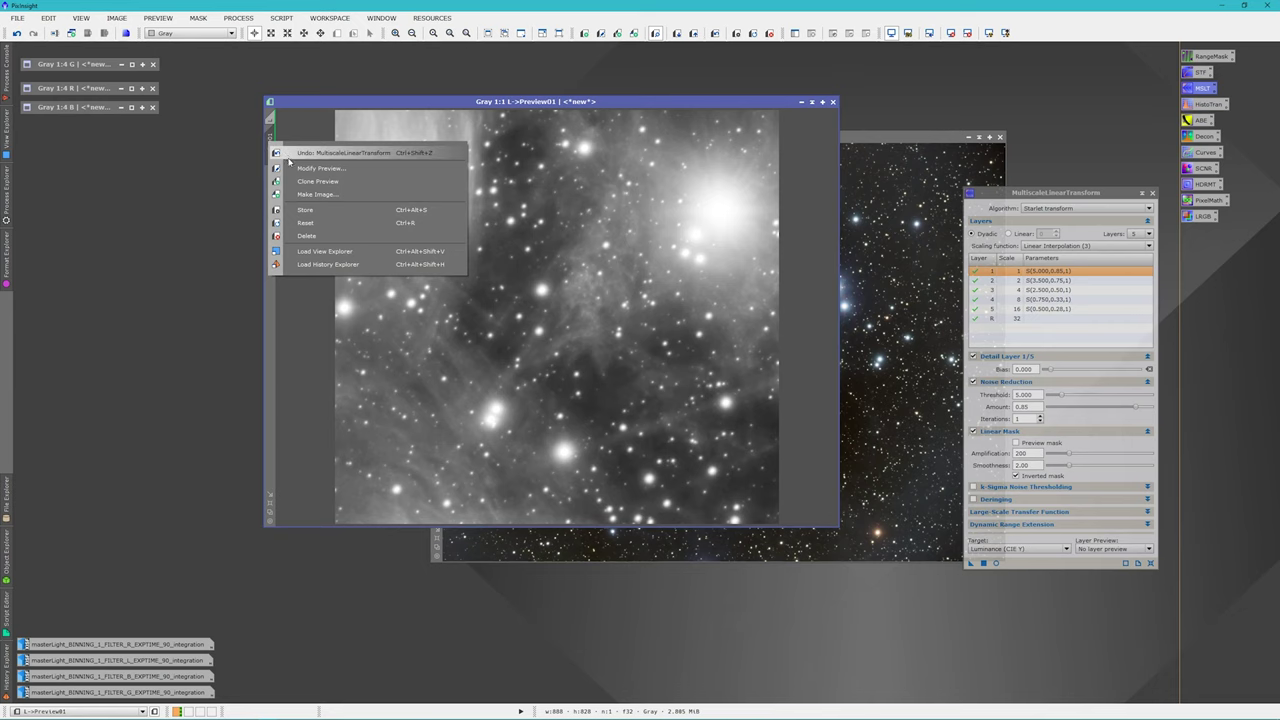
left_click(313, 236)
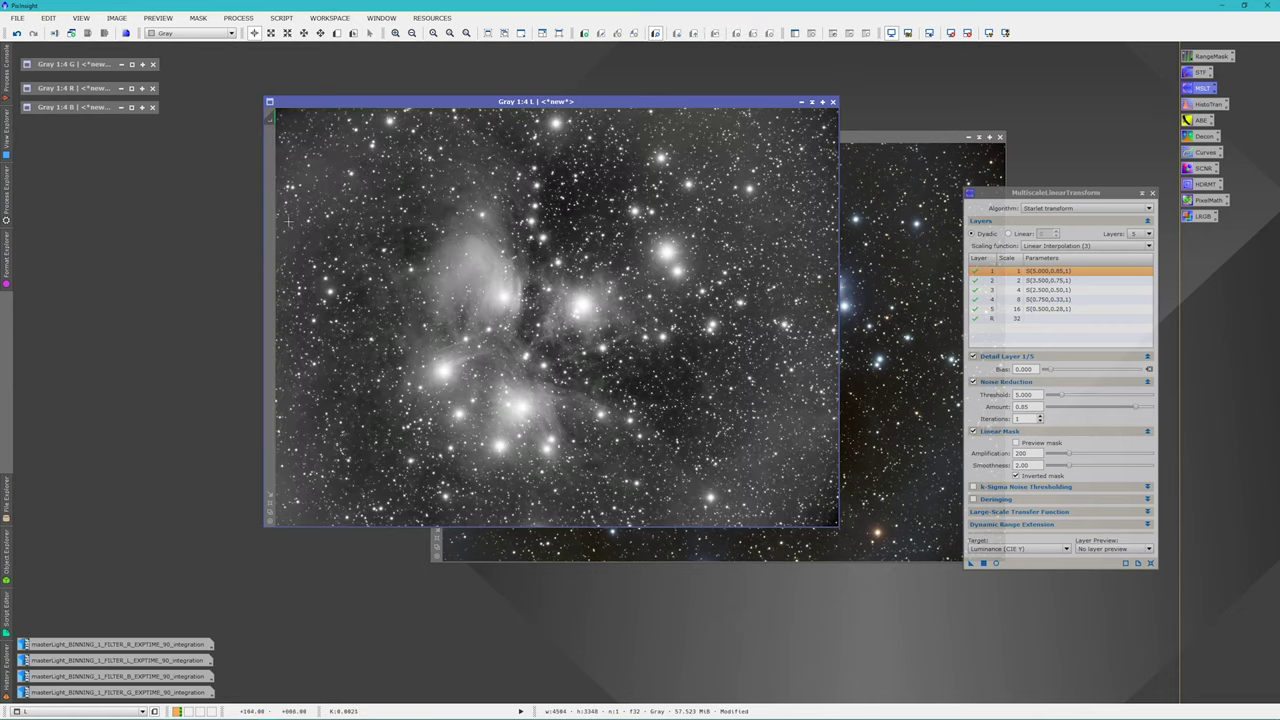
left_click(984, 564)
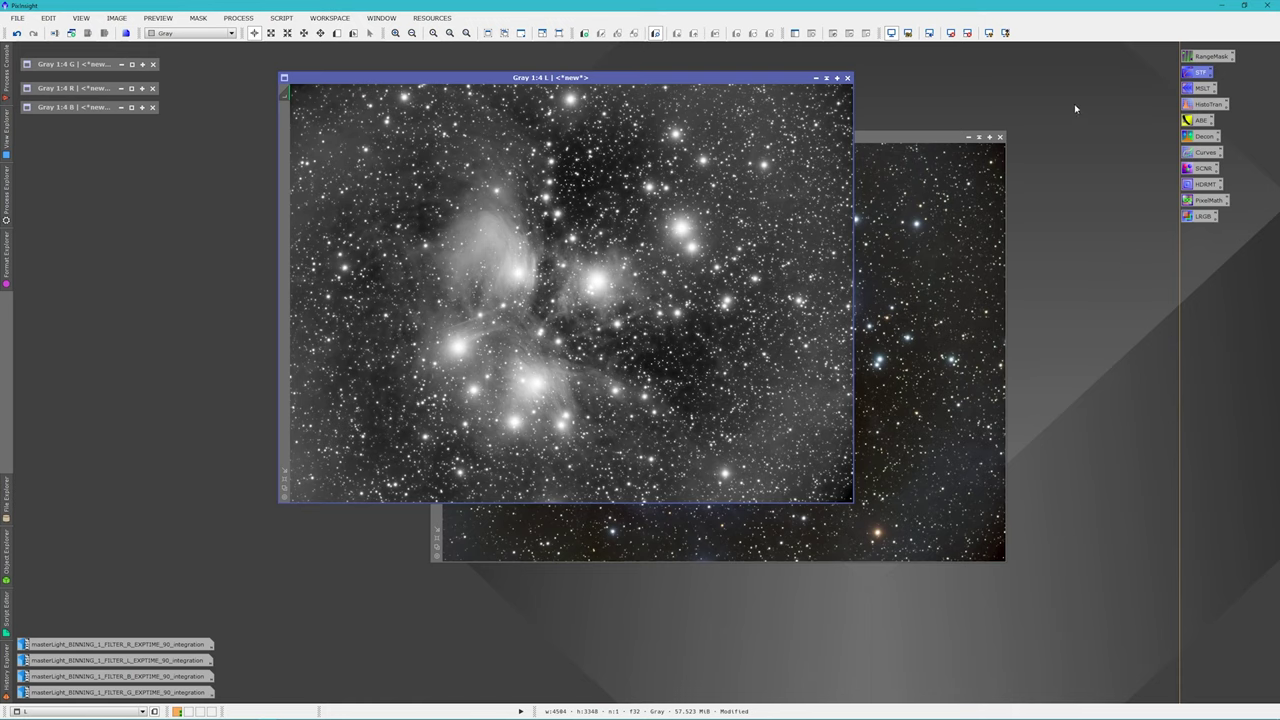
Step: Reset the ScreenTransferFunction on the L image to remove its screen stretch, and close the process
double_click(1195, 73)
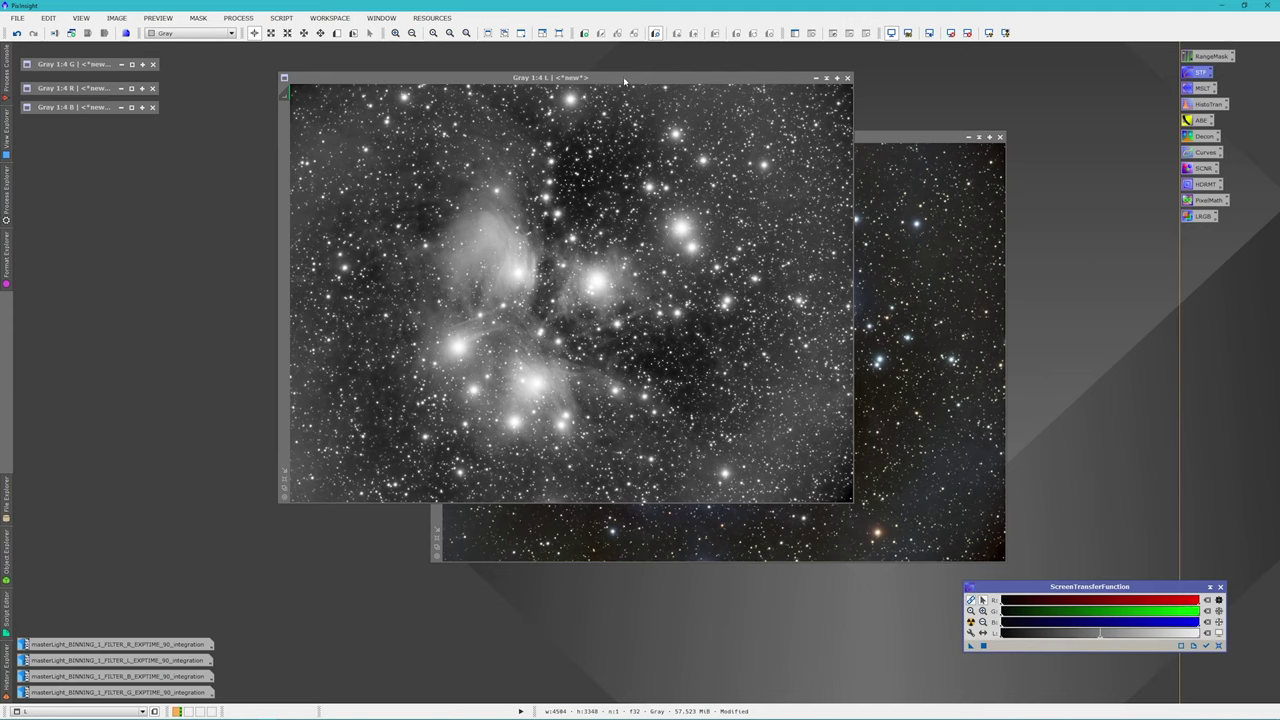
left_click(624, 80)
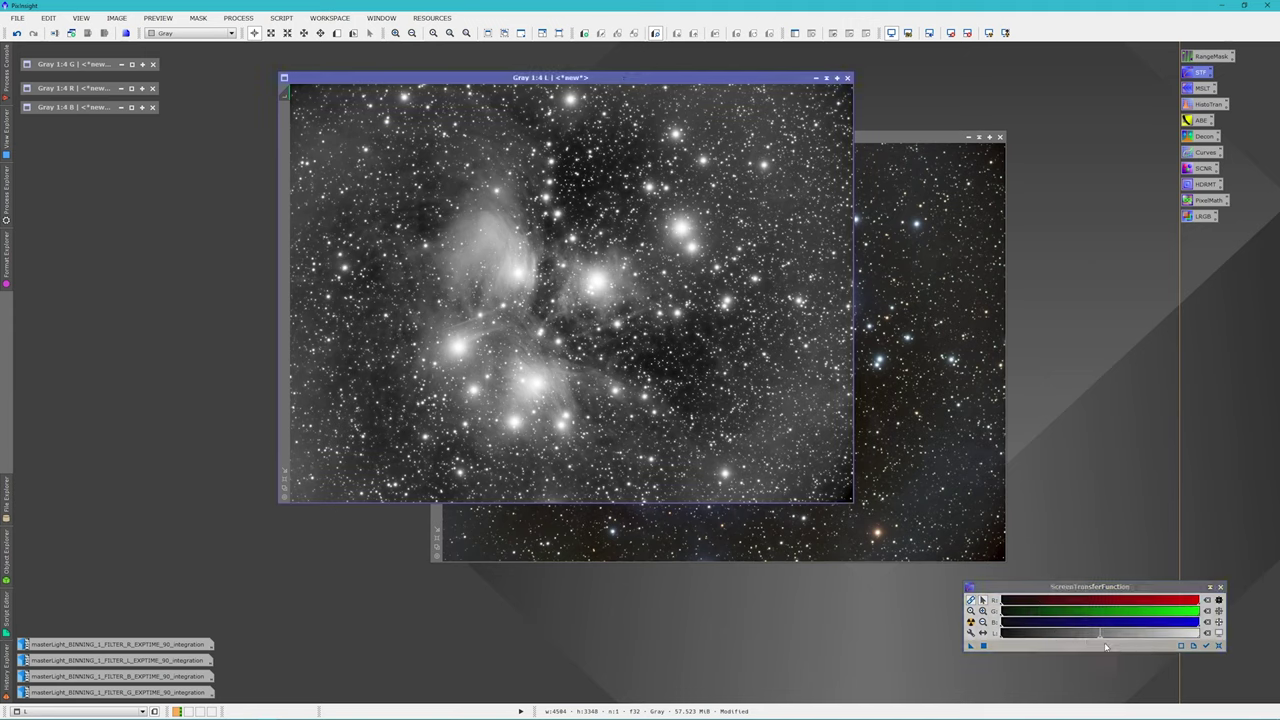
left_click(1218, 646)
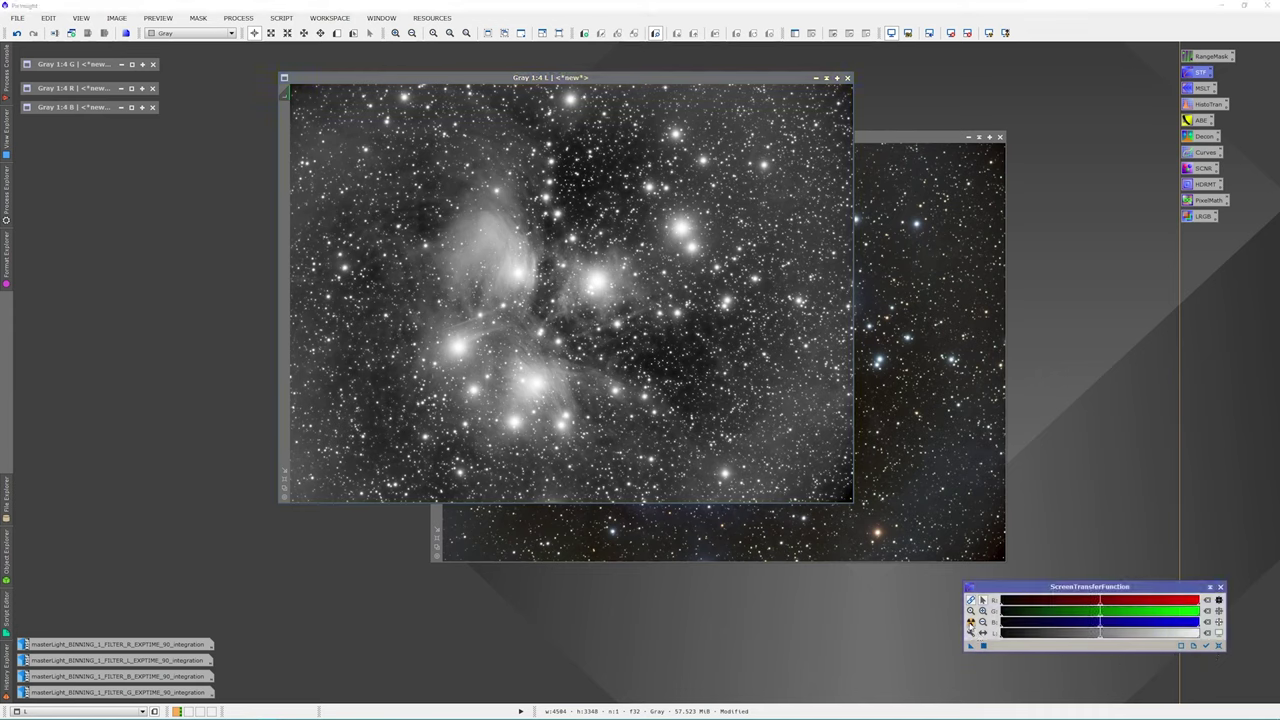
left_click(1218, 646)
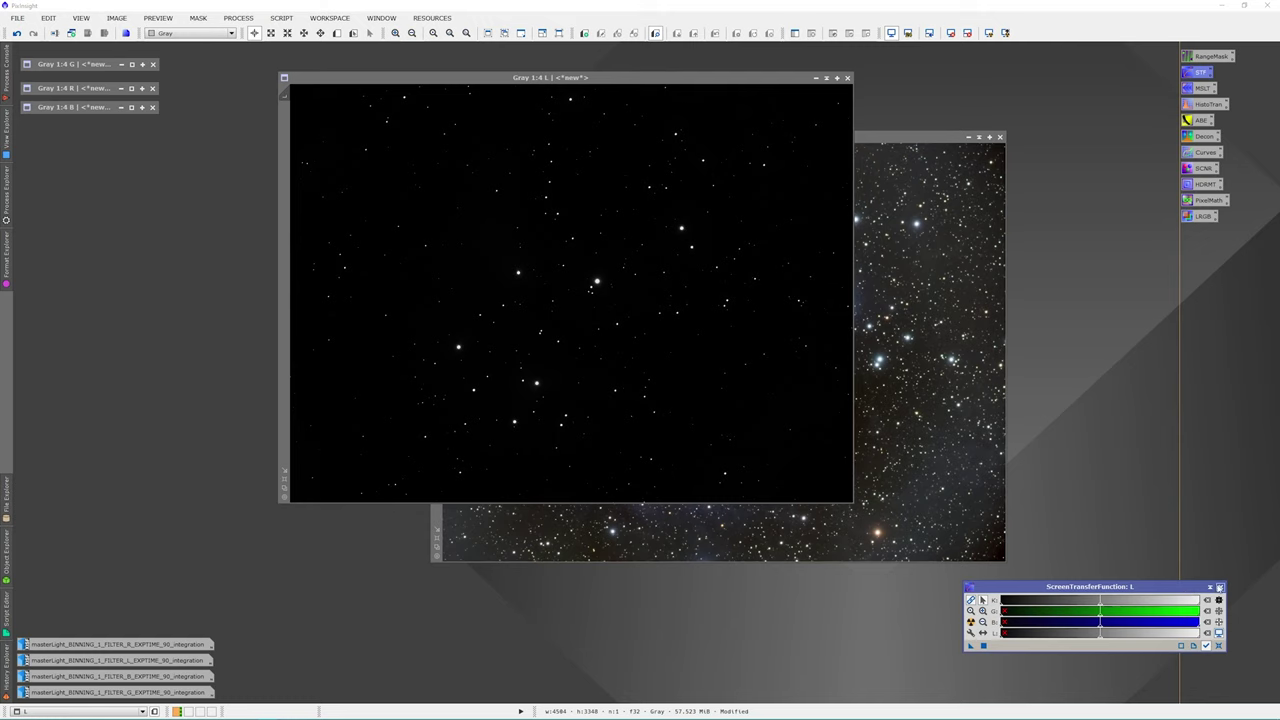
left_click(1220, 588)
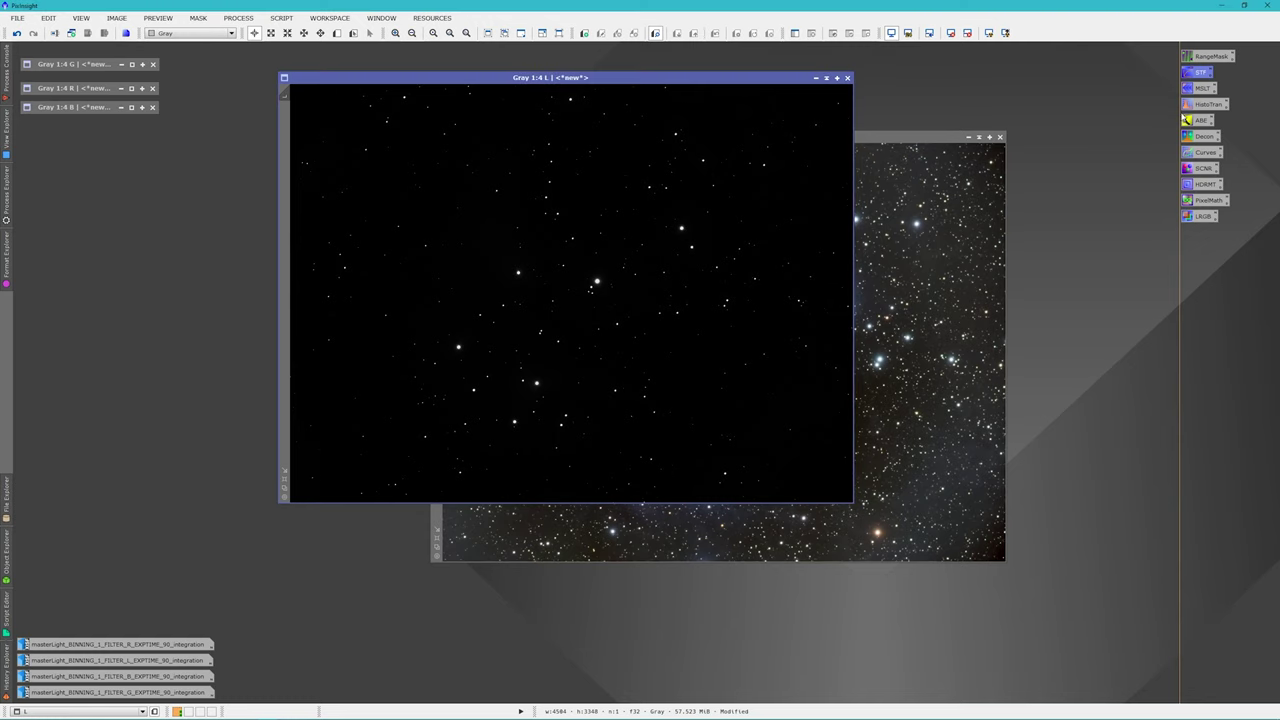
Step: Stretch the L image in HistogramTransformation with real-time preview, applying midtones of about 0.018 and resetting the parameters
double_click(1205, 105)
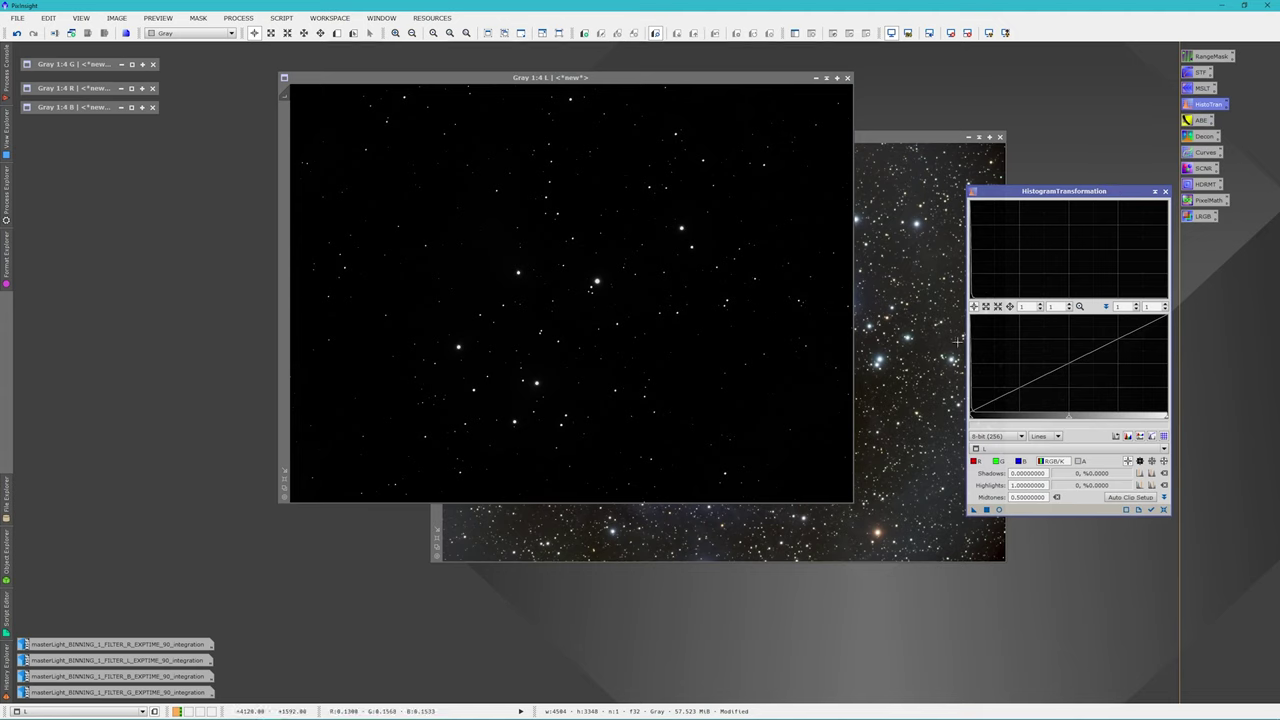
left_click(701, 78)
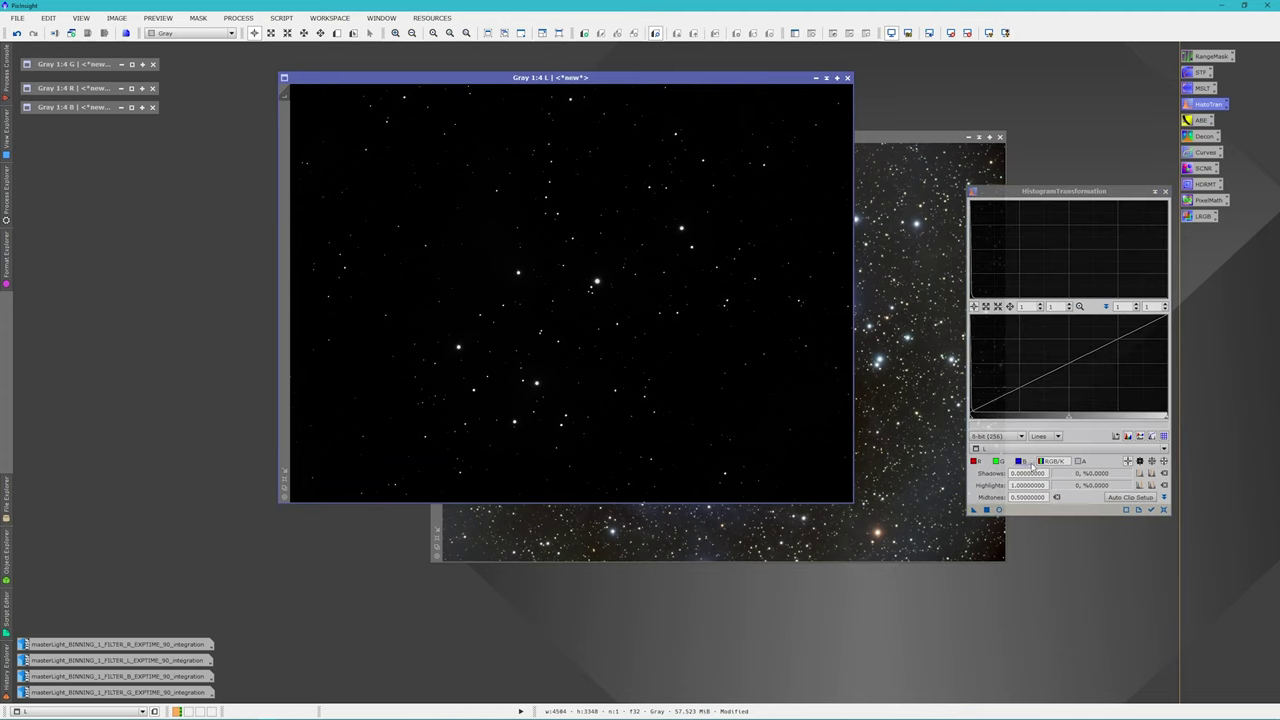
left_click(999, 510)
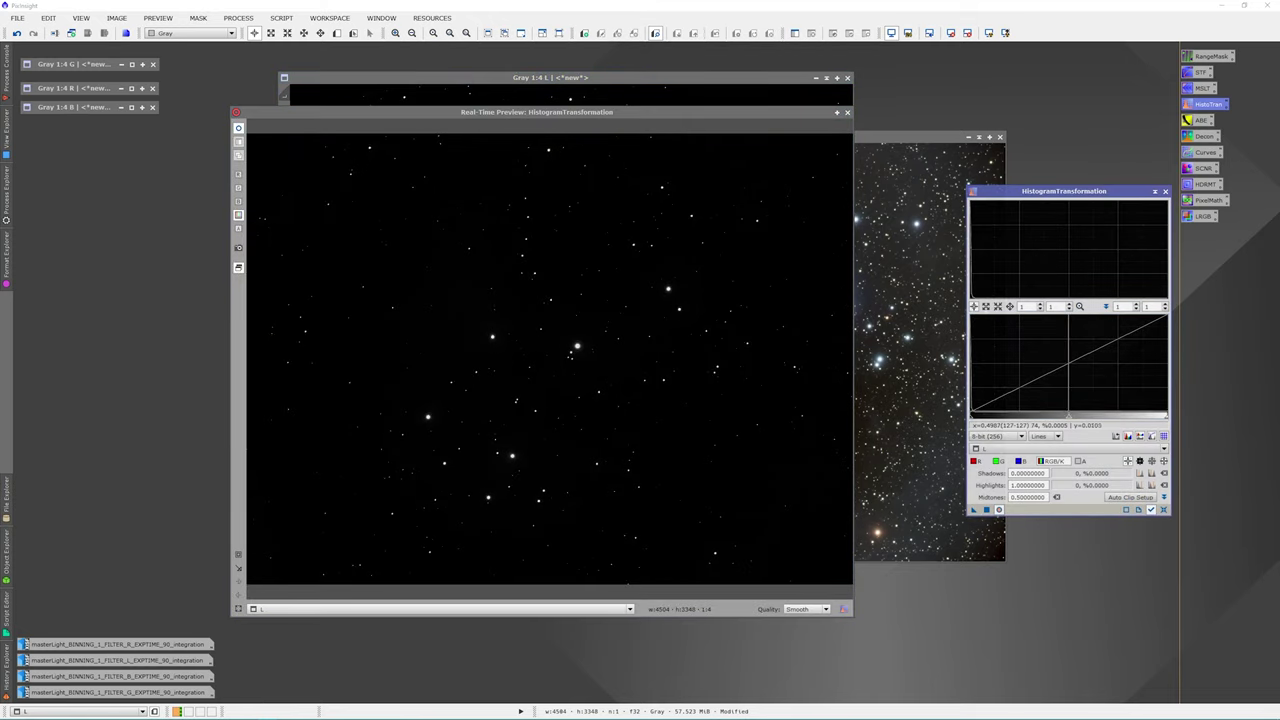
left_click_drag(1068, 417, 971, 414)
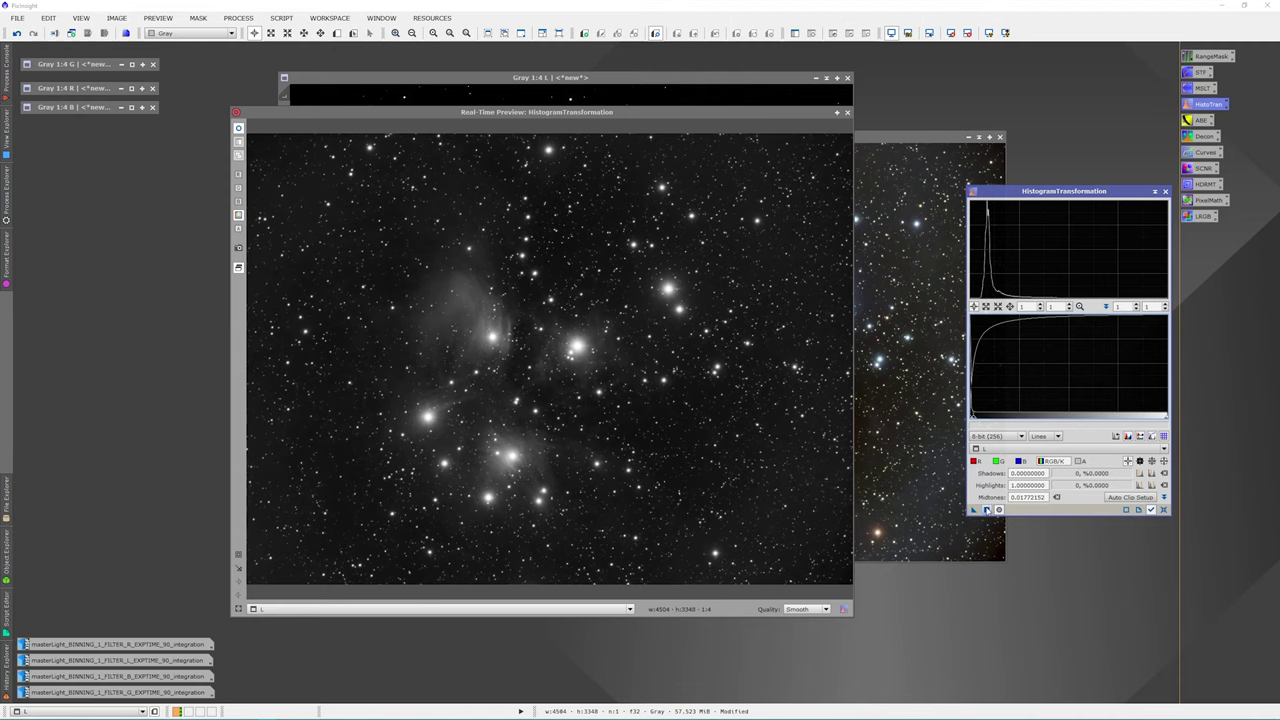
left_click(986, 510)
left_click(1163, 510)
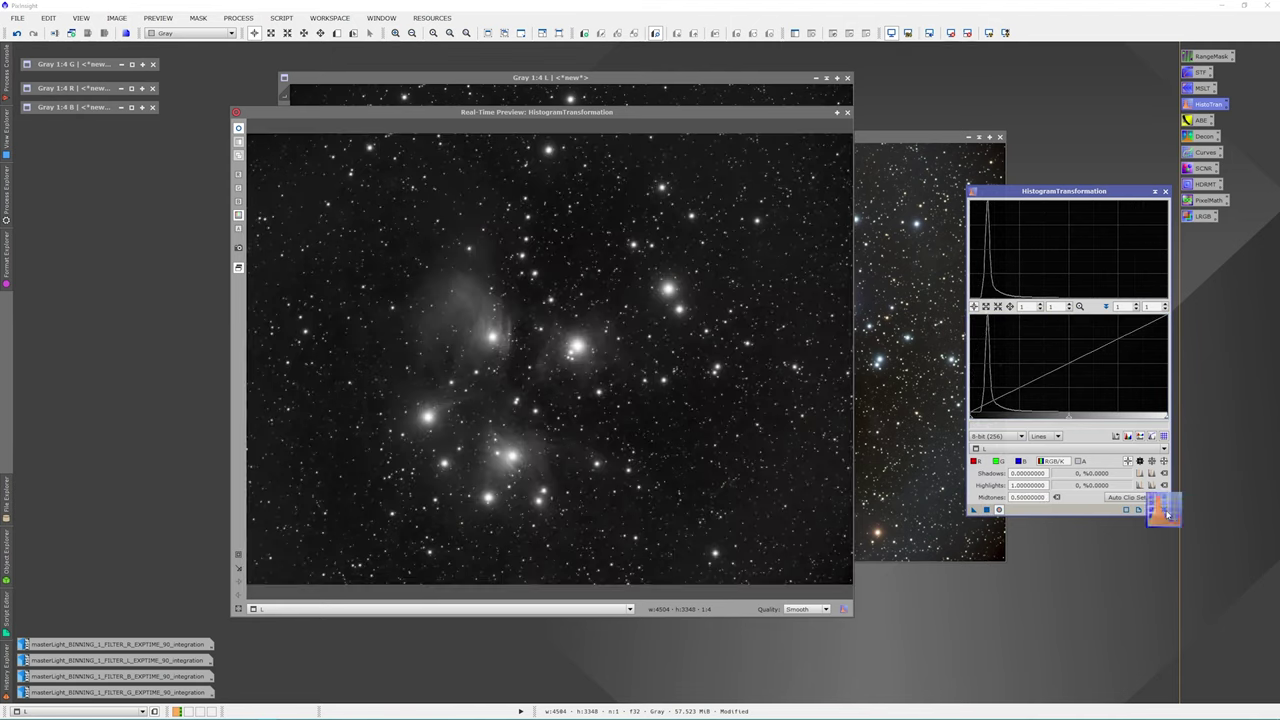
Step: Apply a second histogram stretch to L with shadows about 0.043 and midtones about 0.262, and reset the parameters
left_click(1069, 419)
left_click_drag(1069, 419, 1046, 419)
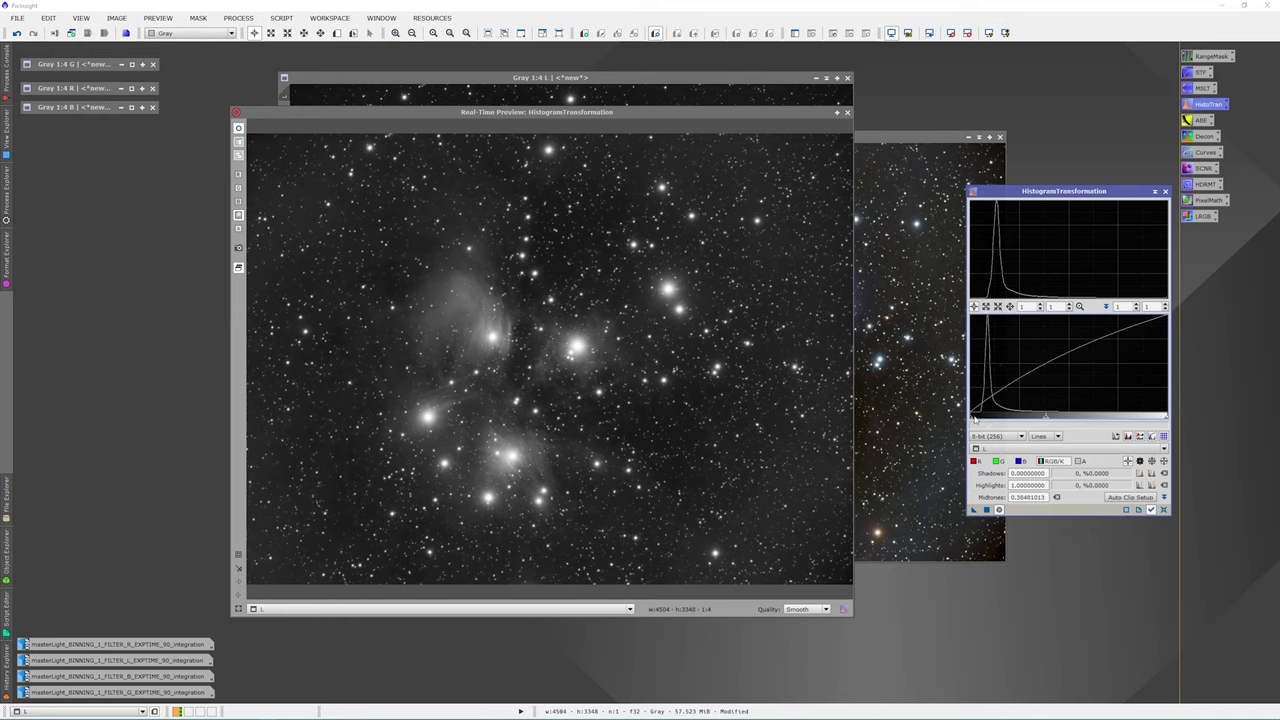
left_click_drag(969, 420, 978, 421)
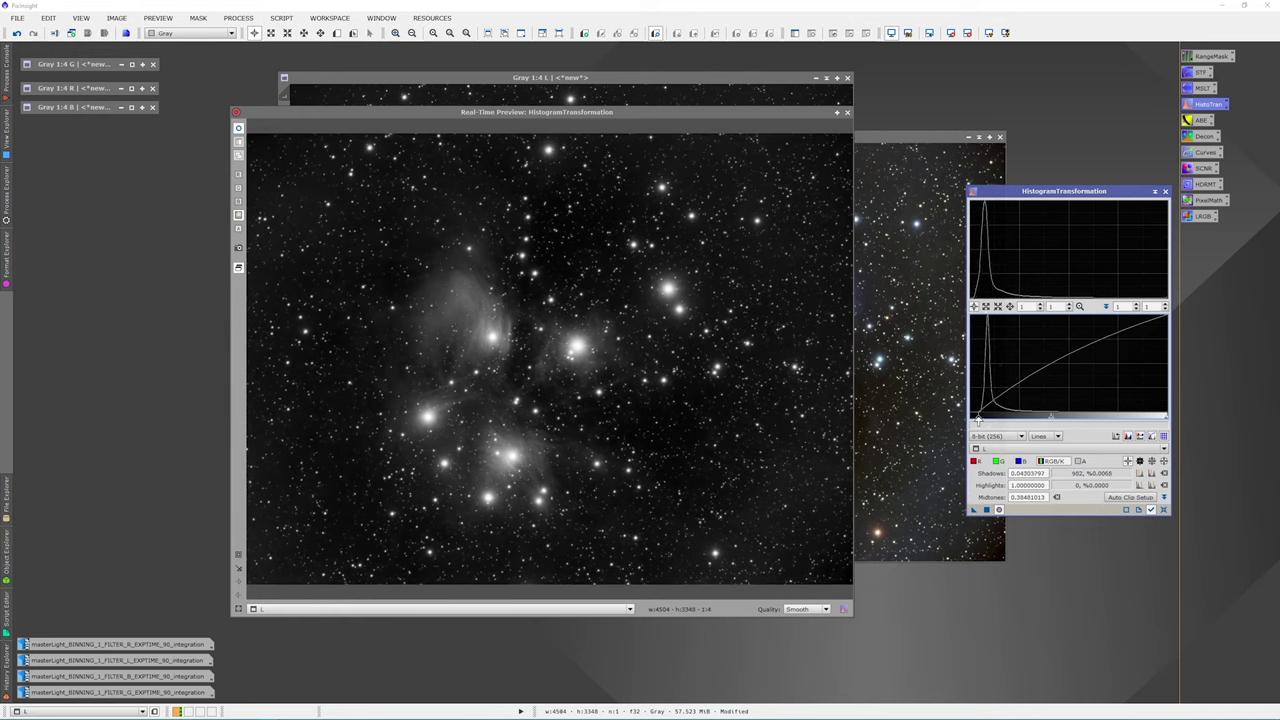
left_click_drag(1050, 419, 1027, 411)
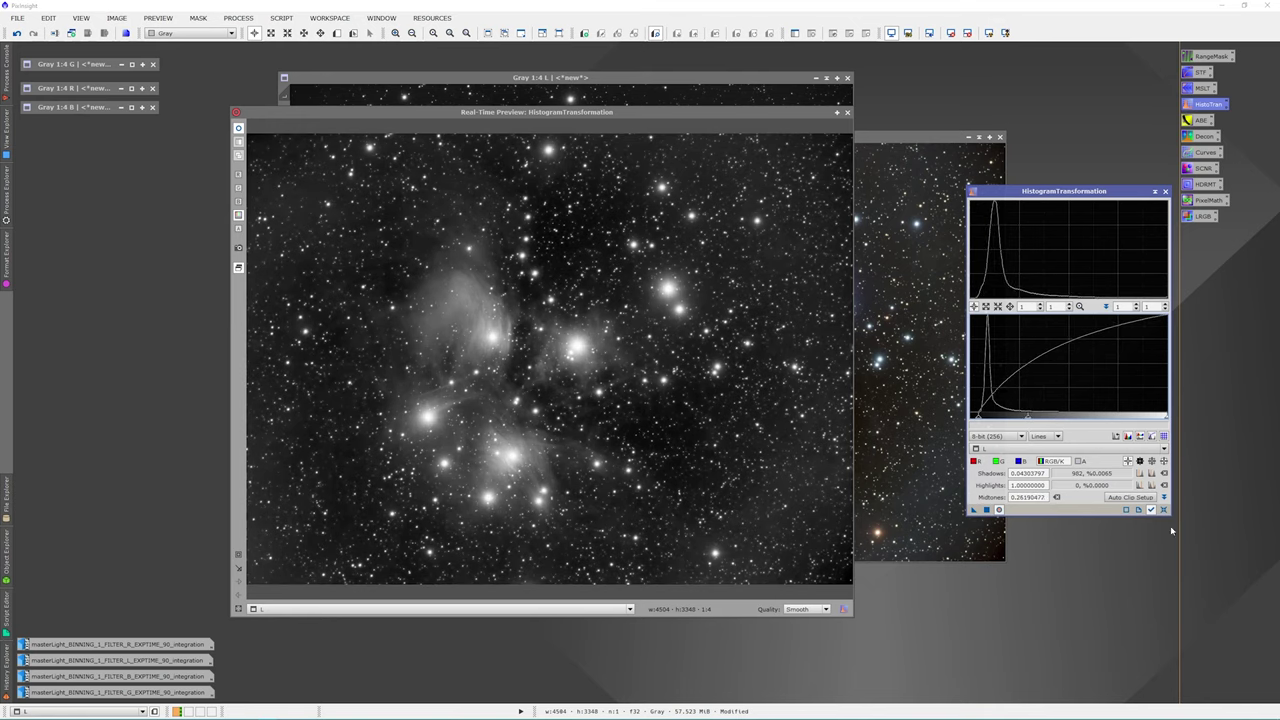
left_click(986, 510)
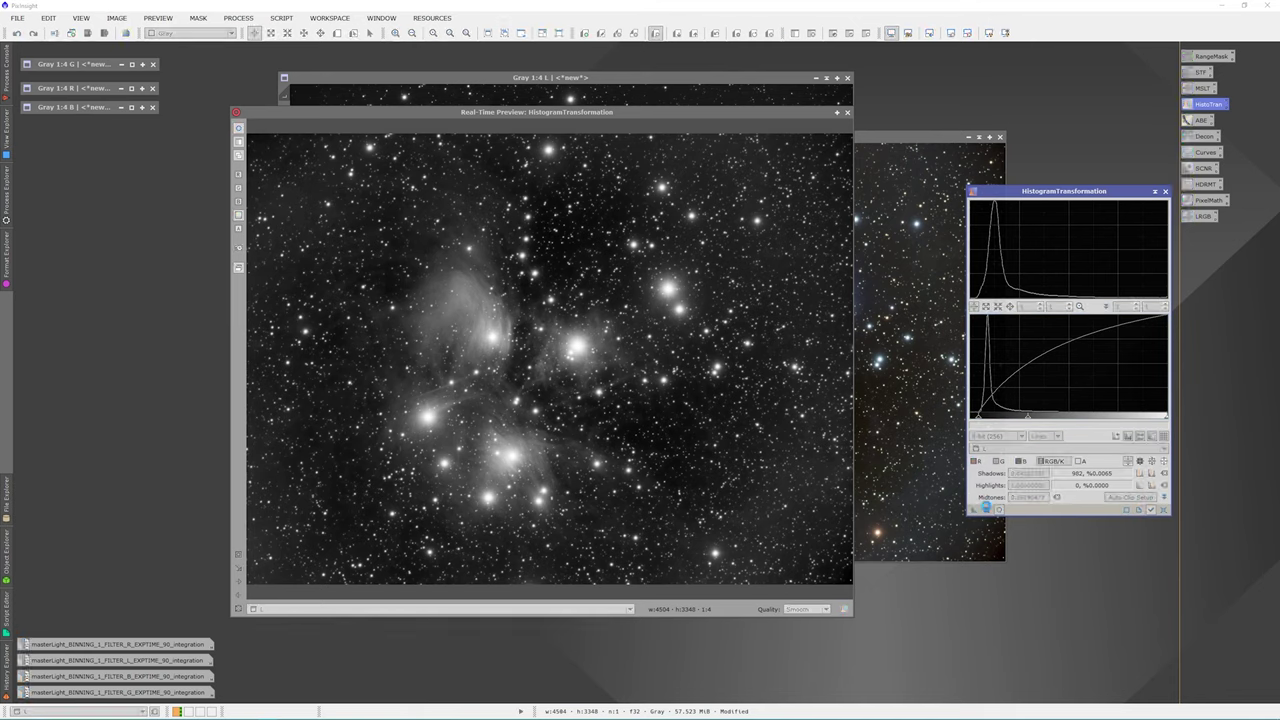
left_click(1163, 510)
Step: Apply a final histogram stretch to L with shadows about 0.023 and midtones about 0.451, closing the real-time preview and the process
left_click_drag(970, 419, 974, 420)
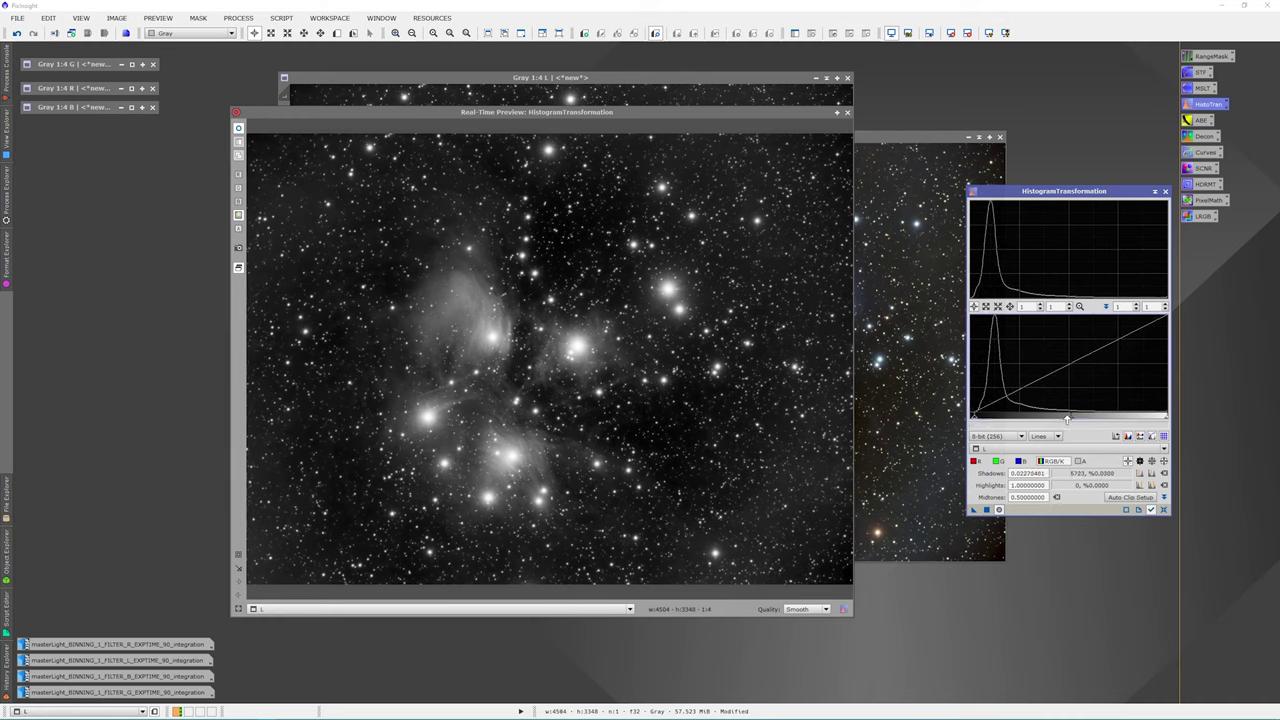
mouse_move(1070, 421)
left_mouse_down()
mouse_move(1052, 413)
mouse_move(1061, 418)
left_mouse_up()
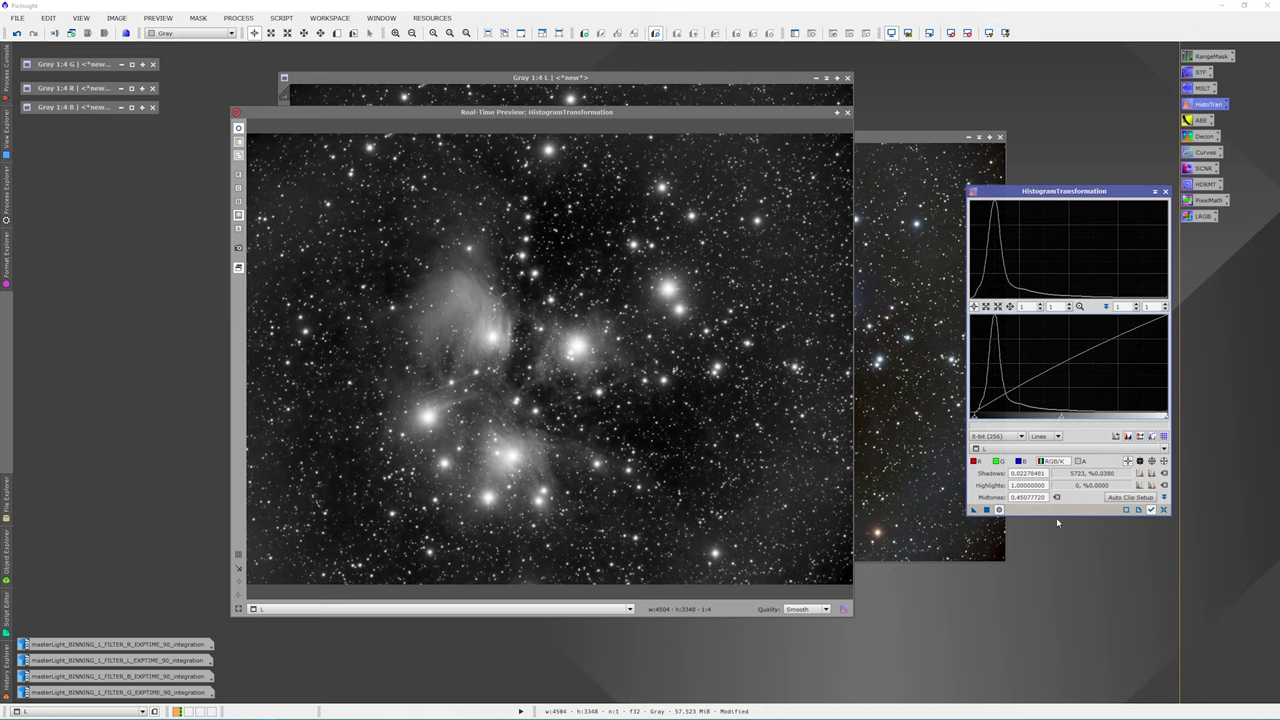
left_click(986, 510)
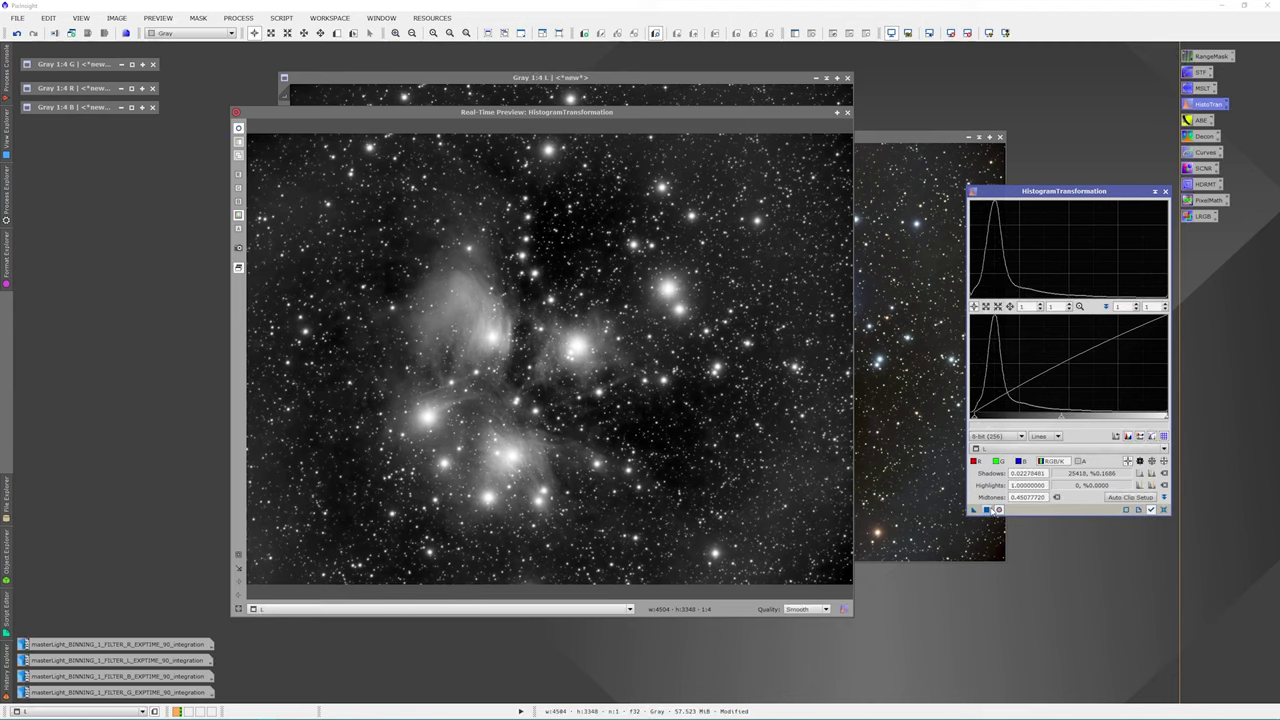
left_click(847, 112)
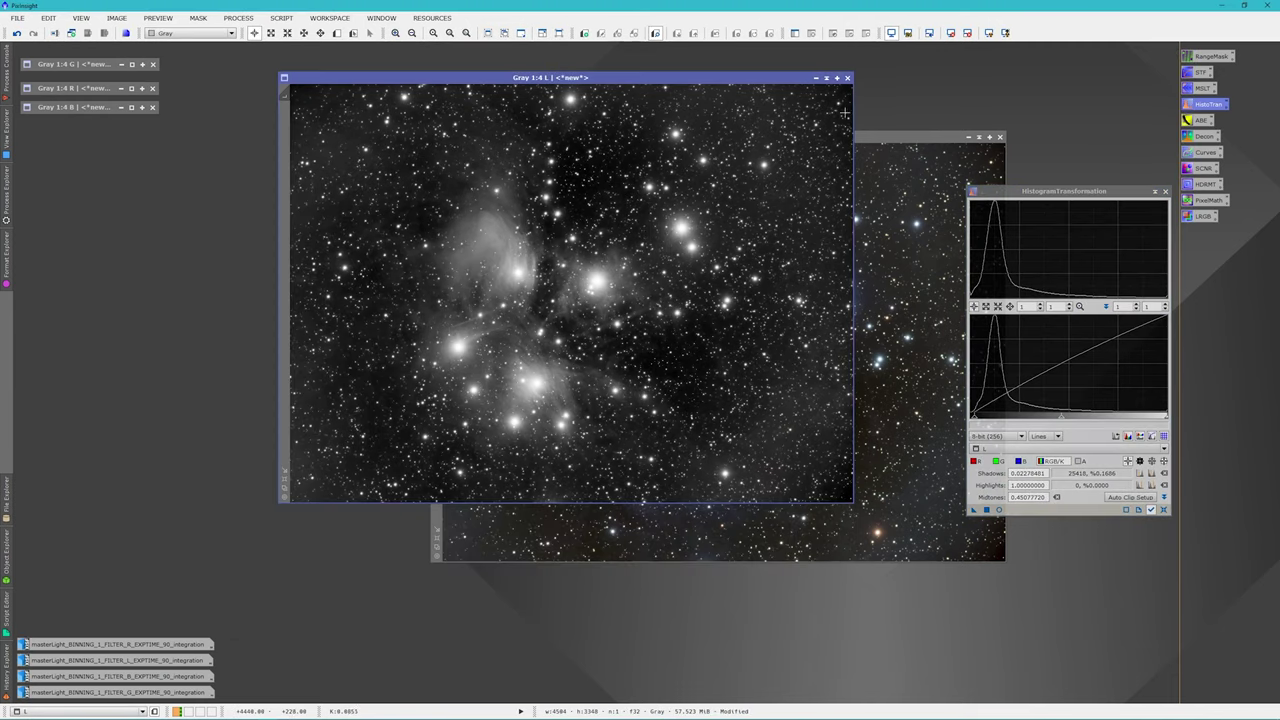
left_click(1163, 510)
left_click(1165, 191)
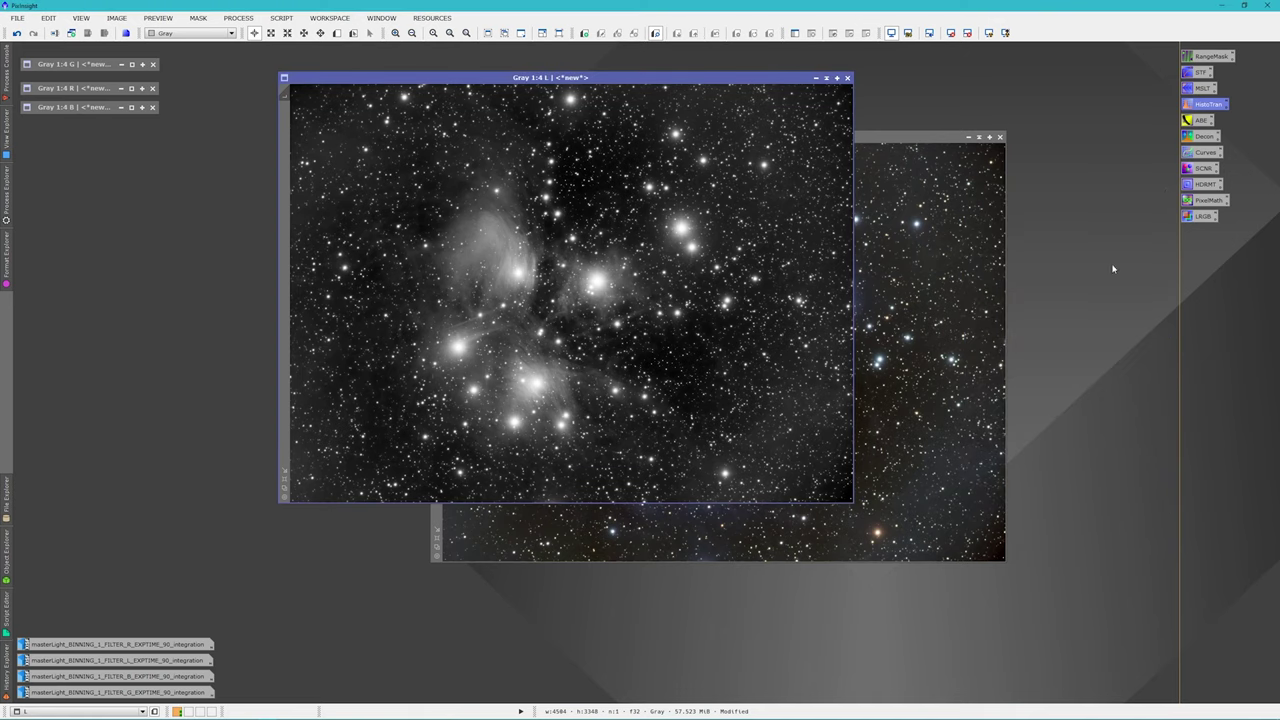
Step: Set up LRGBCombination with only the L channel enabled and the L image as its source
left_click(1200, 218)
double_click(1205, 219)
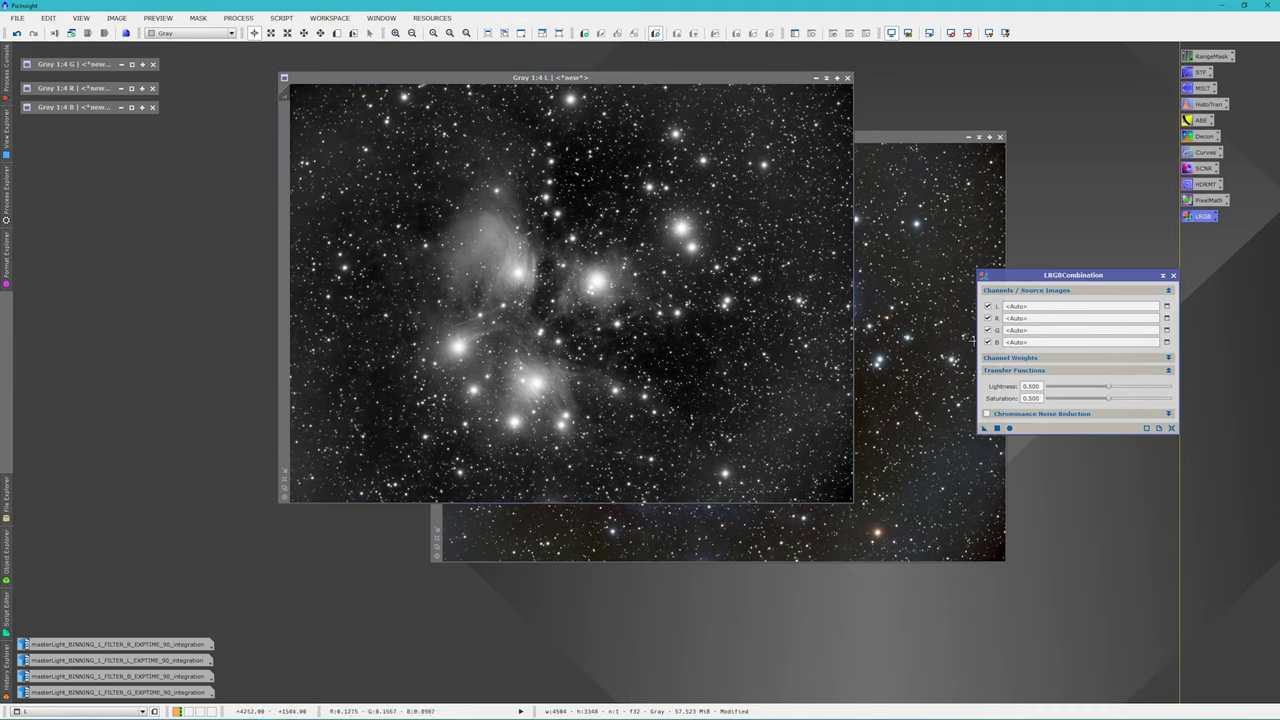
left_click_drag(610, 77, 498, 69)
left_click(988, 318)
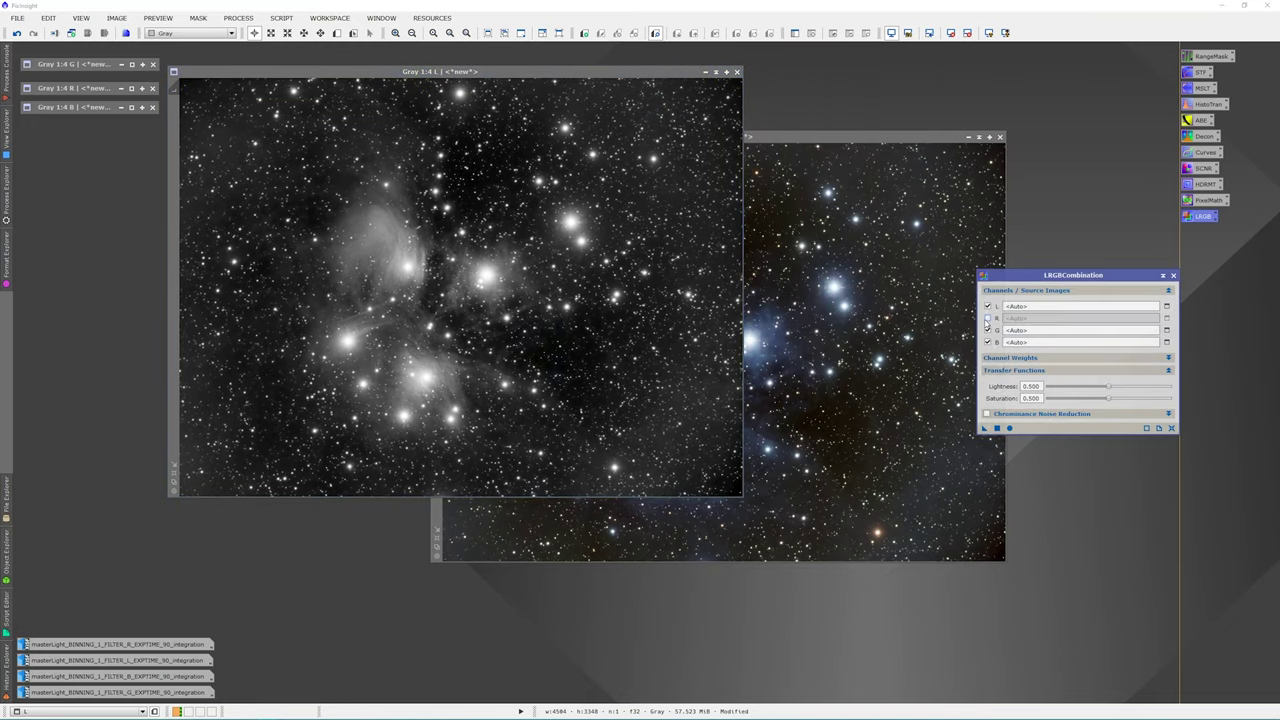
left_click(988, 330)
left_click(988, 342)
left_click(1049, 305)
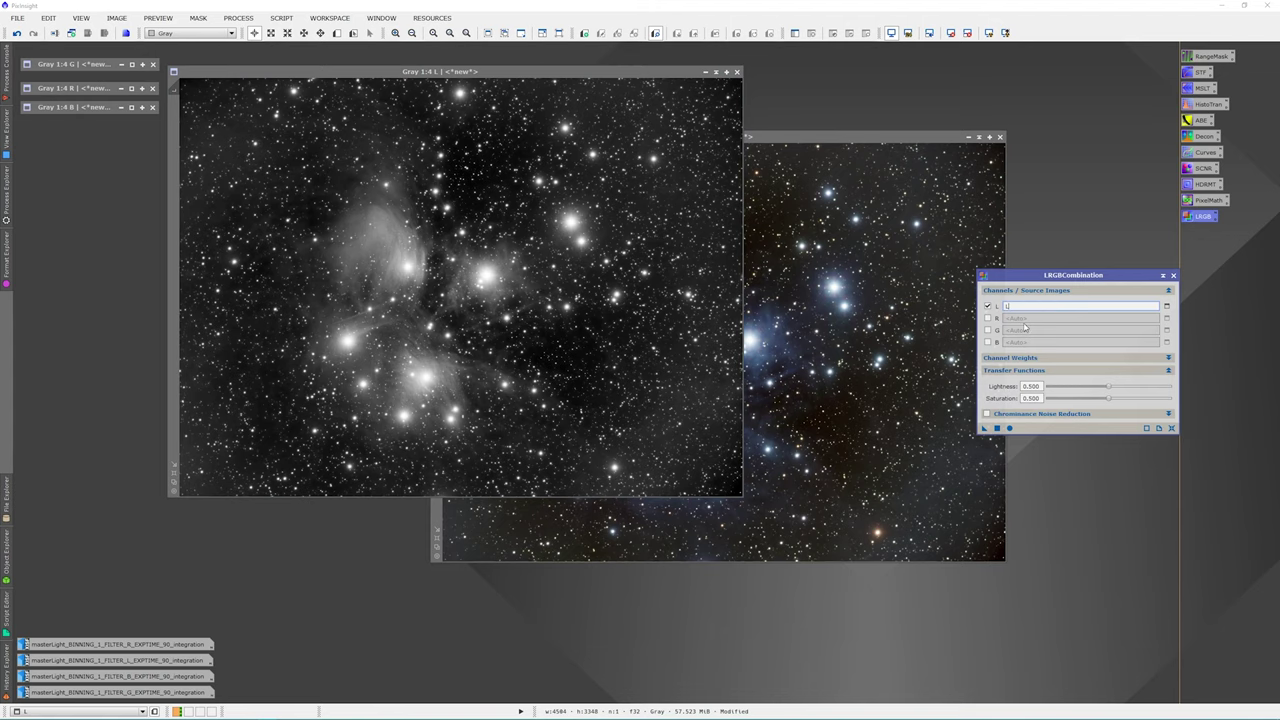
Step: Apply LRGBCombination to the stretched RGB image and close the process
left_click(905, 139)
left_click_drag(905, 141, 798, 155)
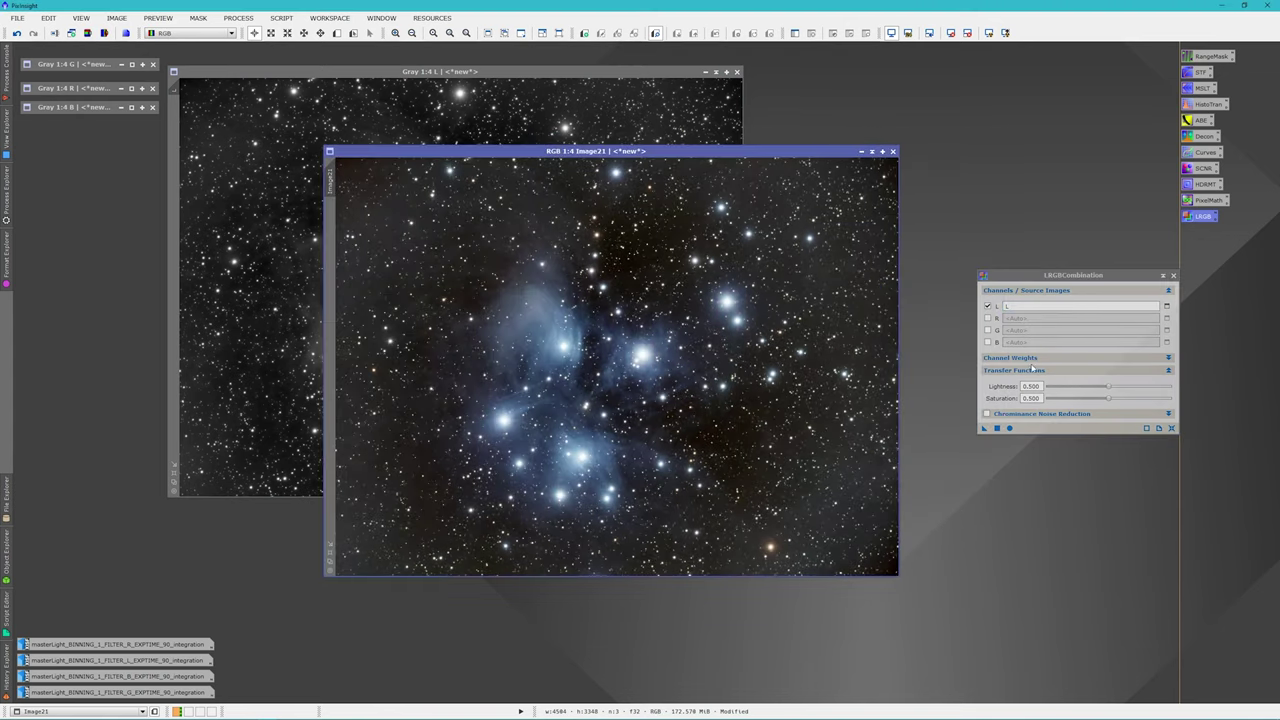
left_click_drag(984, 429, 713, 415)
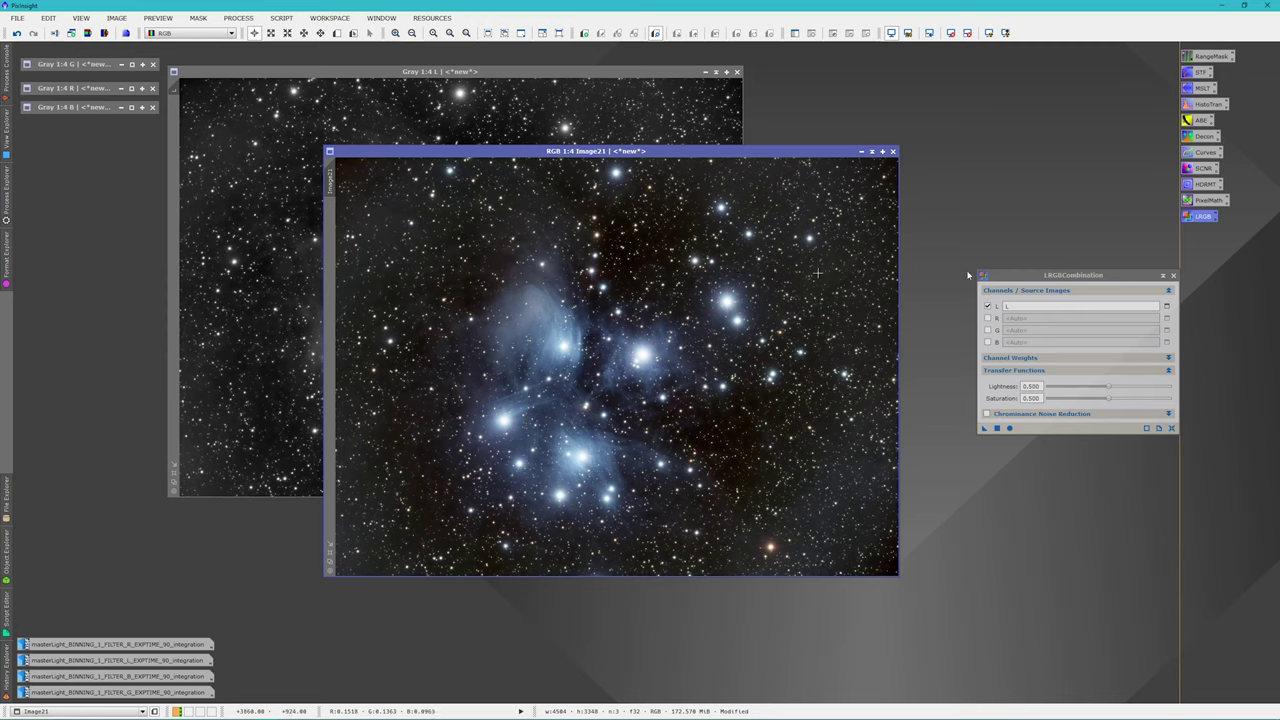
left_click(1173, 276)
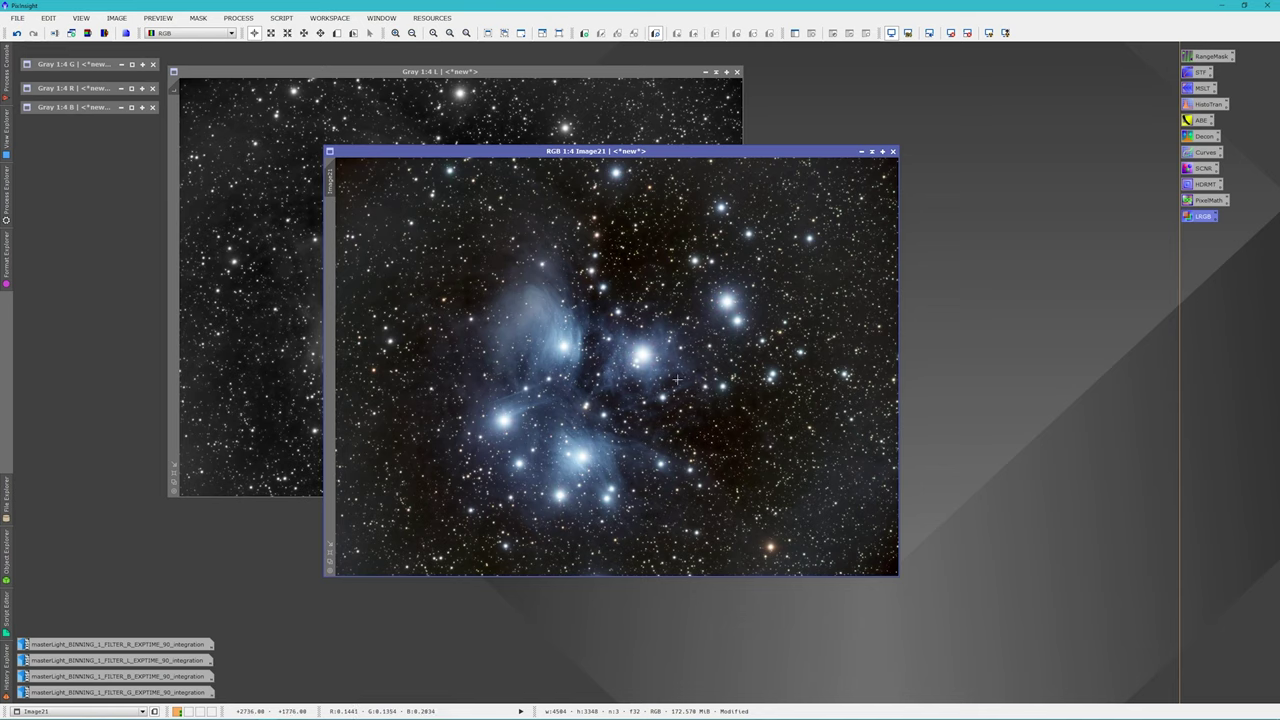
Step: Enlarge the combined image's window and examine the nebulosity and stars near the centre at 2:1 zoom
left_click(883, 151)
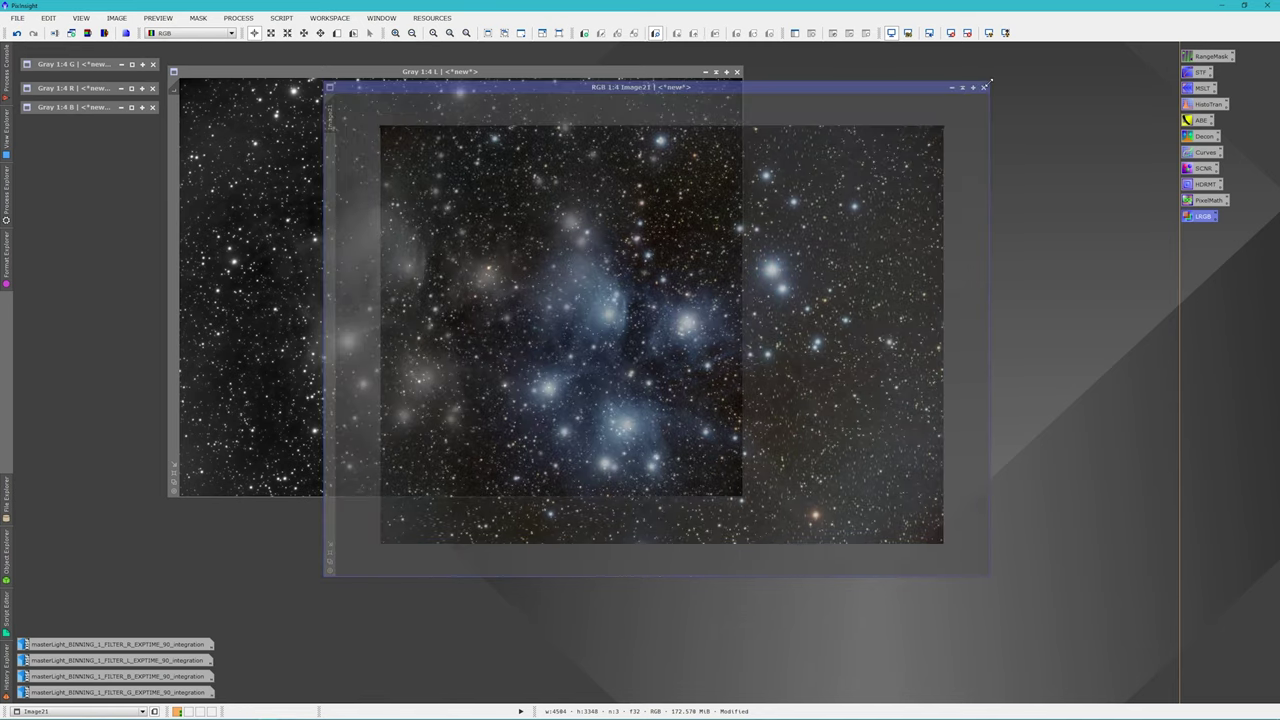
scroll(752, 395, "up", 2)
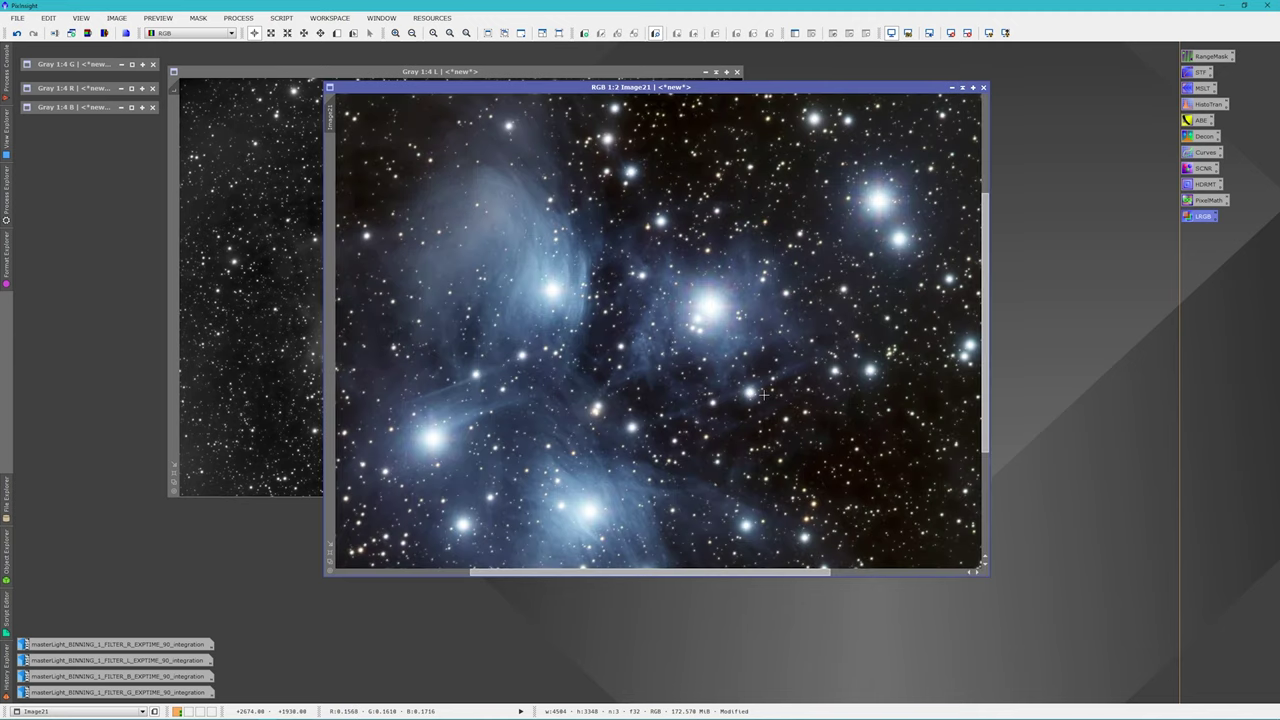
scroll(719, 295, "up", 2)
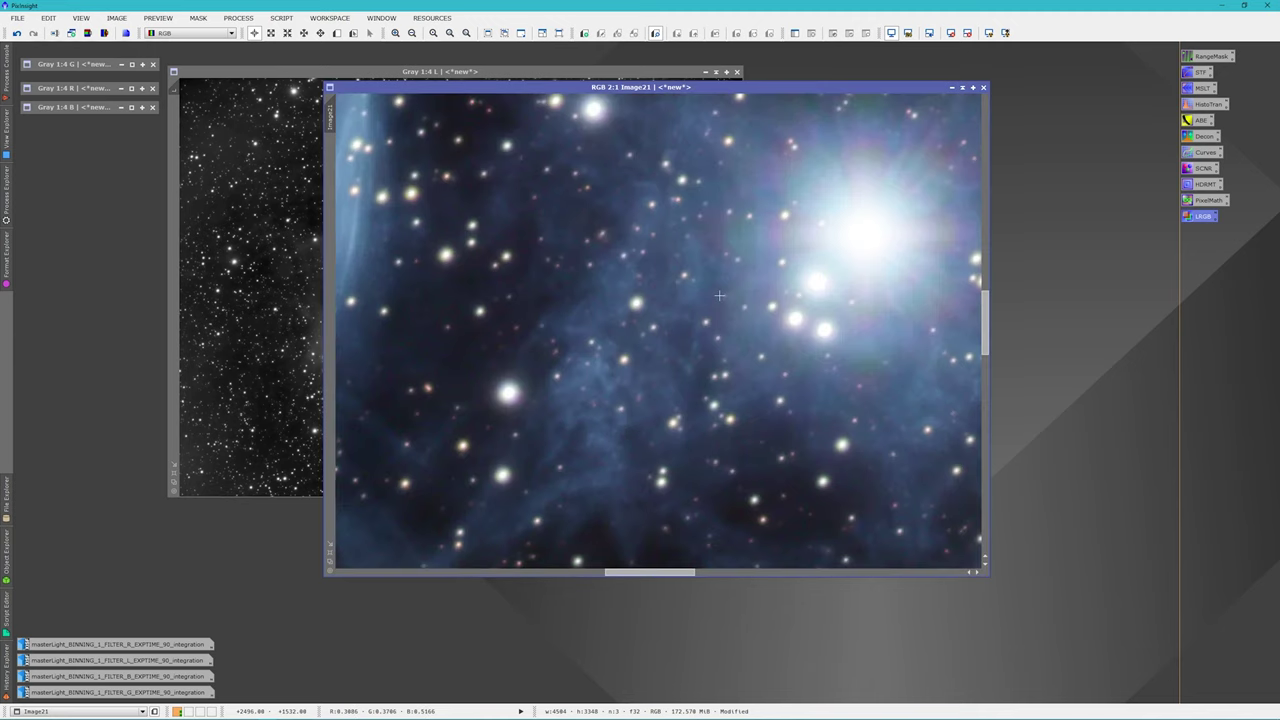
Step: Examine the stars and nebulosity around the bright central star and toward the image's upper right at zooms between 1:4 and 2:1
scroll(750, 283, "down", 1)
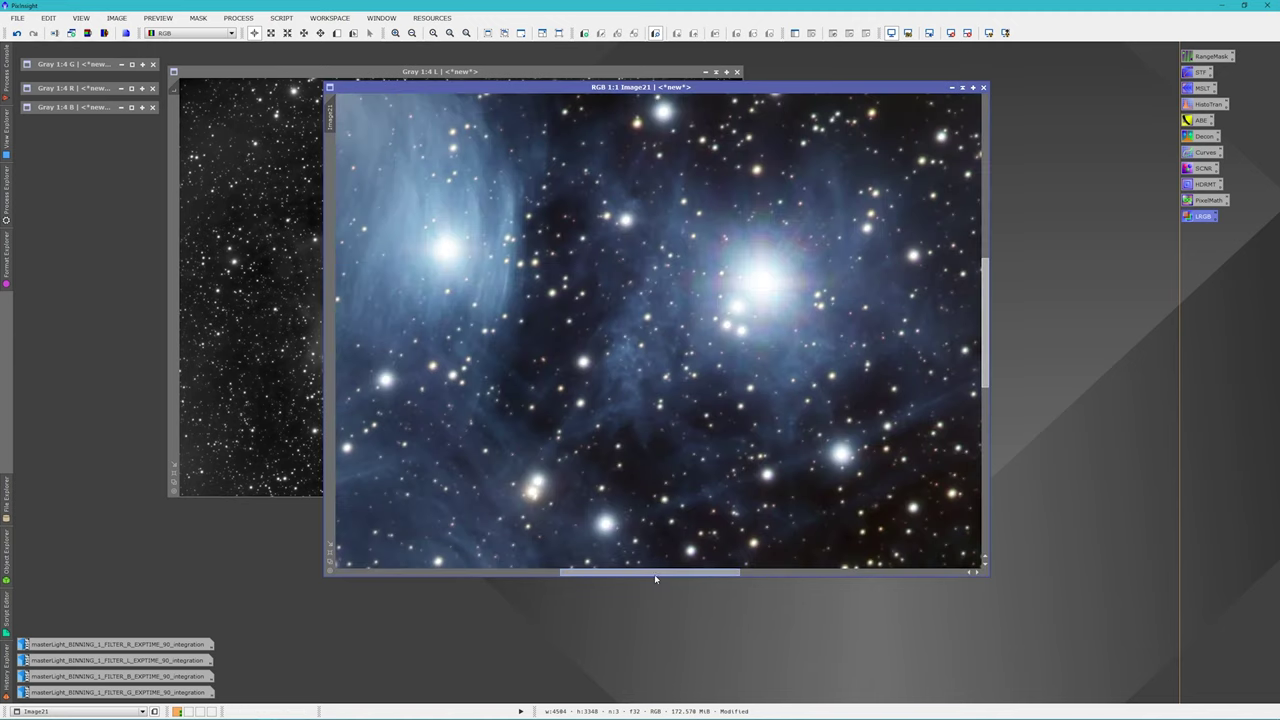
left_click_drag(654, 574, 698, 578)
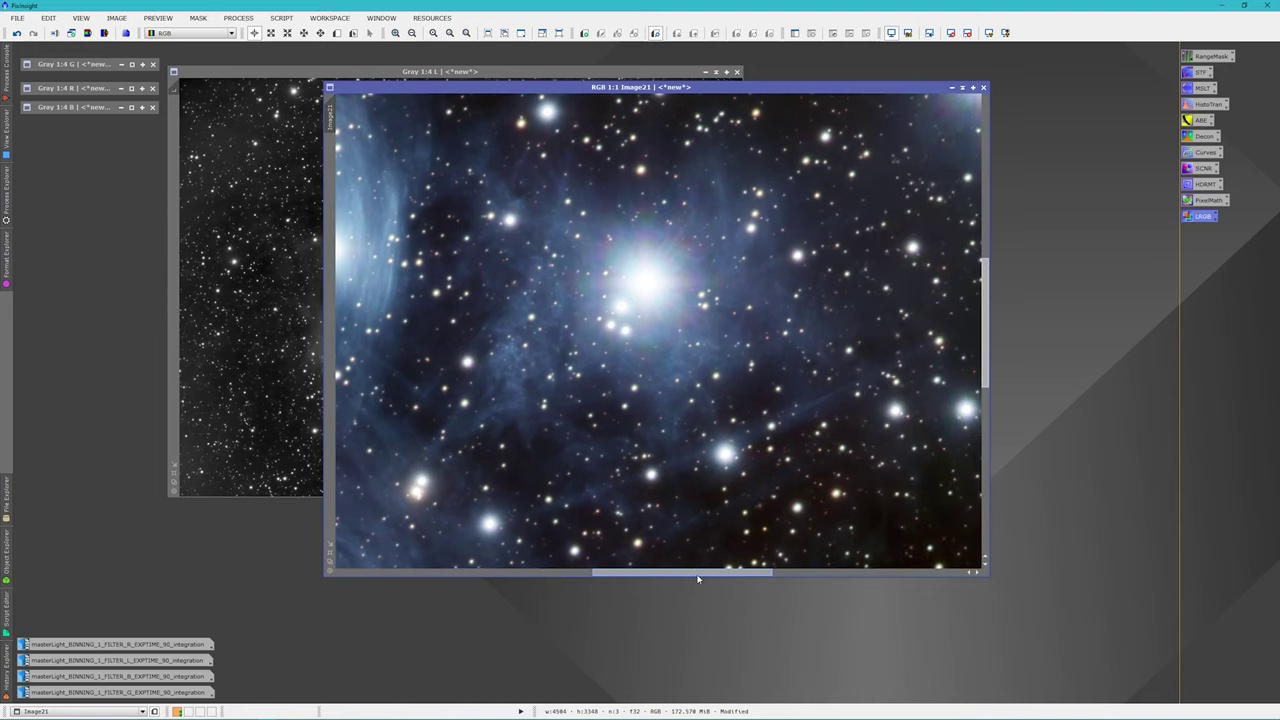
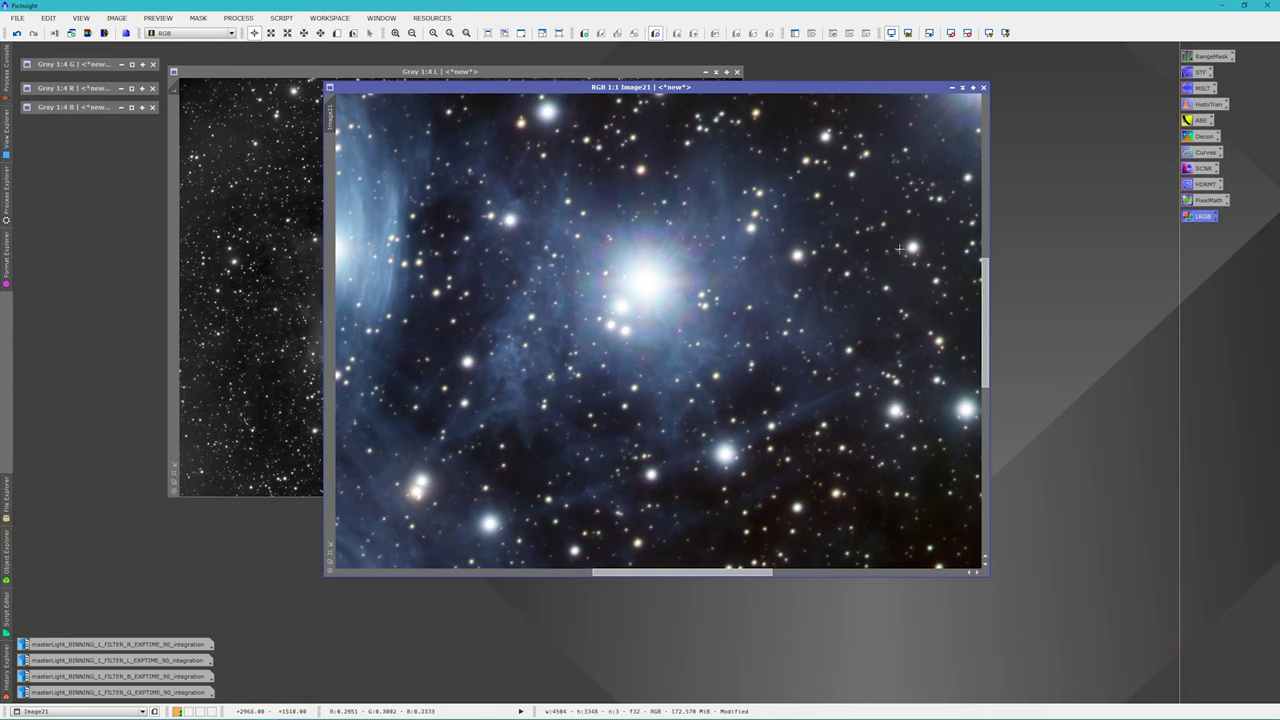
left_click_drag(986, 362, 986, 314)
left_click_drag(749, 574, 781, 578)
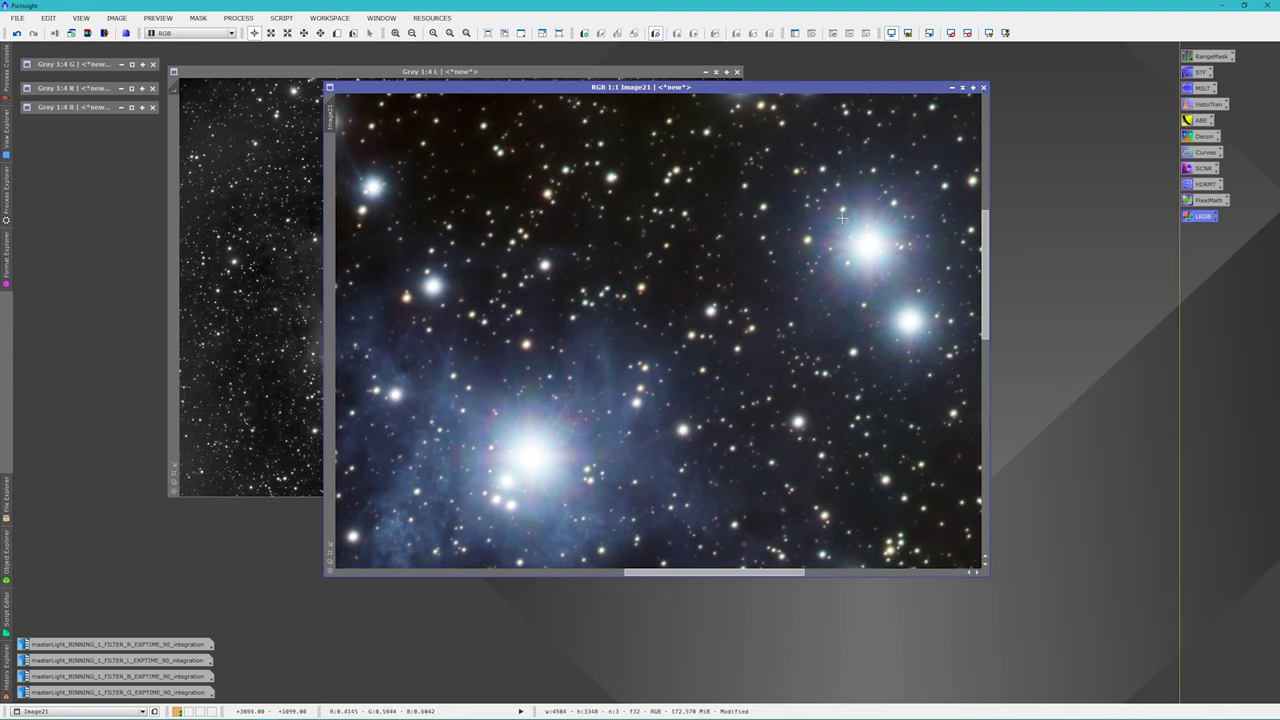
scroll(785, 455, "up", 1)
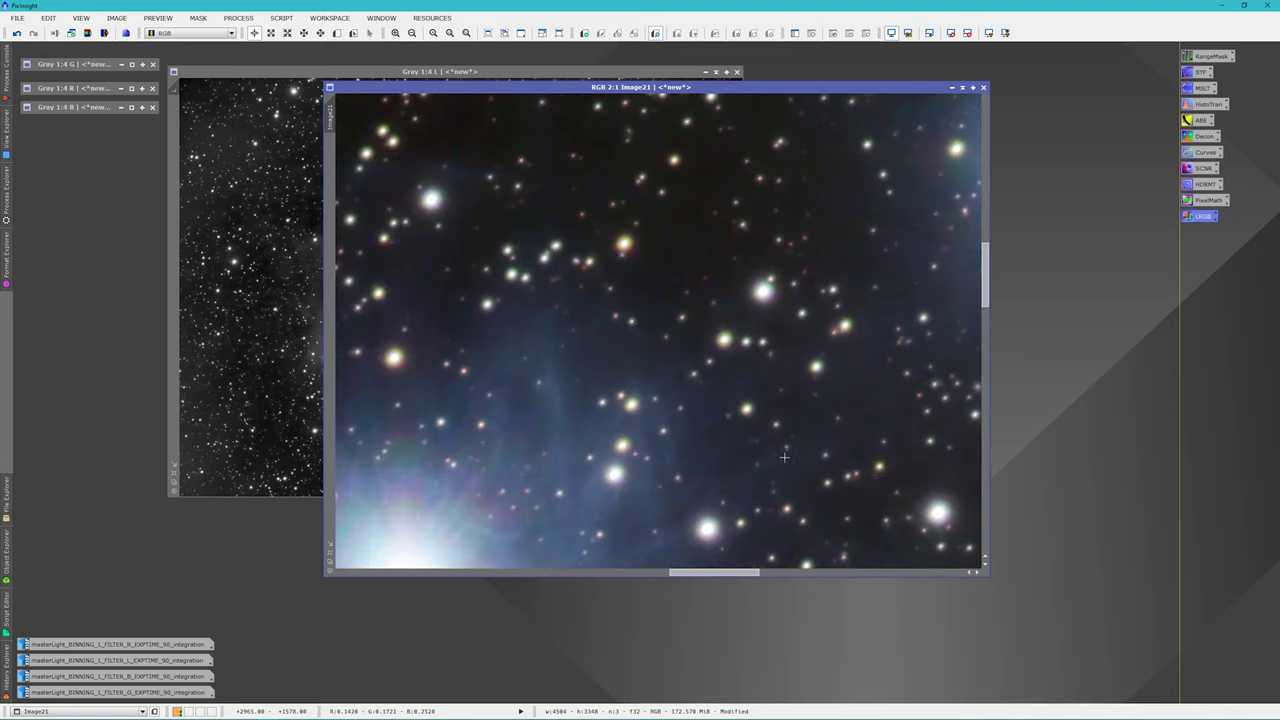
scroll(787, 454, "down", 2)
scroll(787, 454, "down", 1)
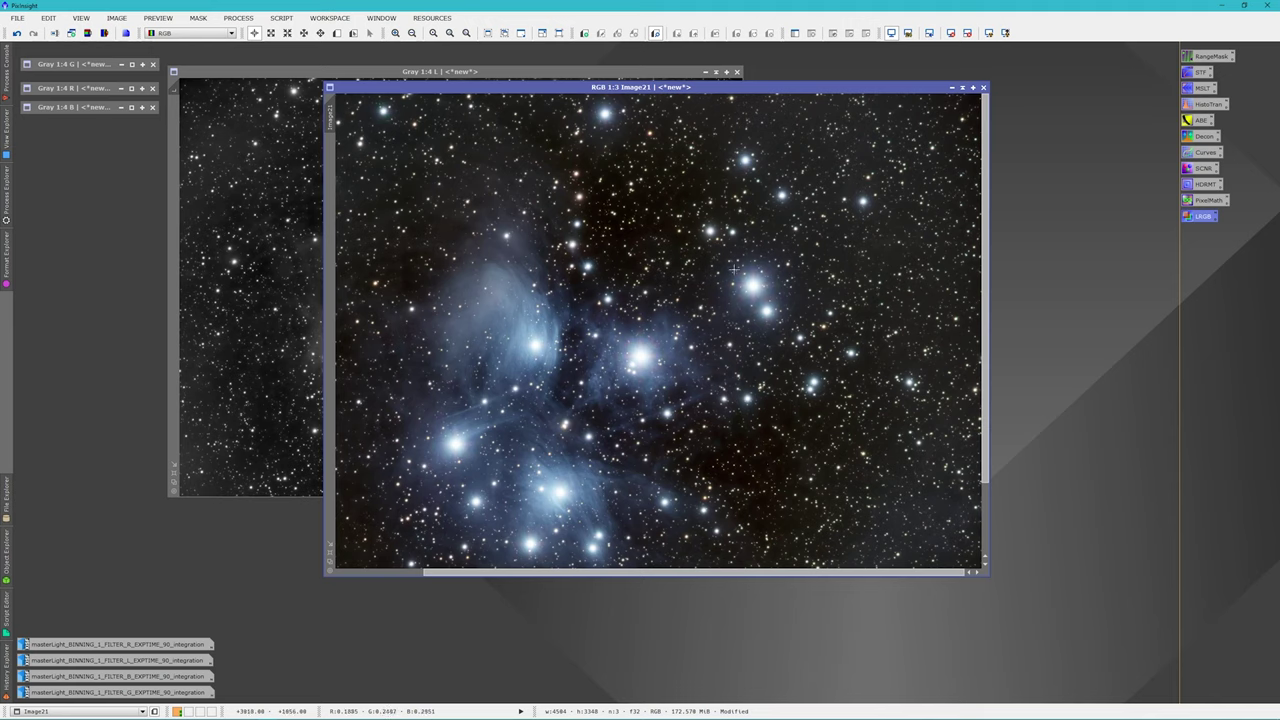
scroll(770, 294, "down", 3)
scroll(765, 295, "up", 4)
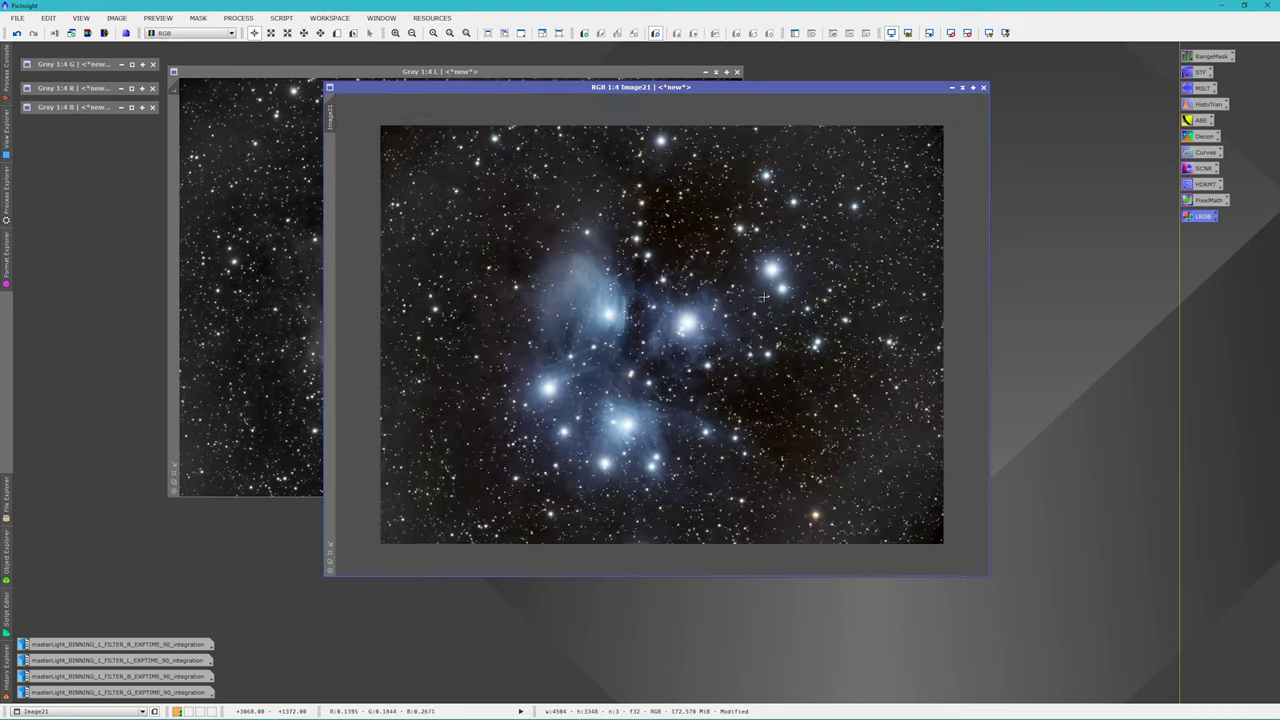
scroll(765, 297, "up", 1)
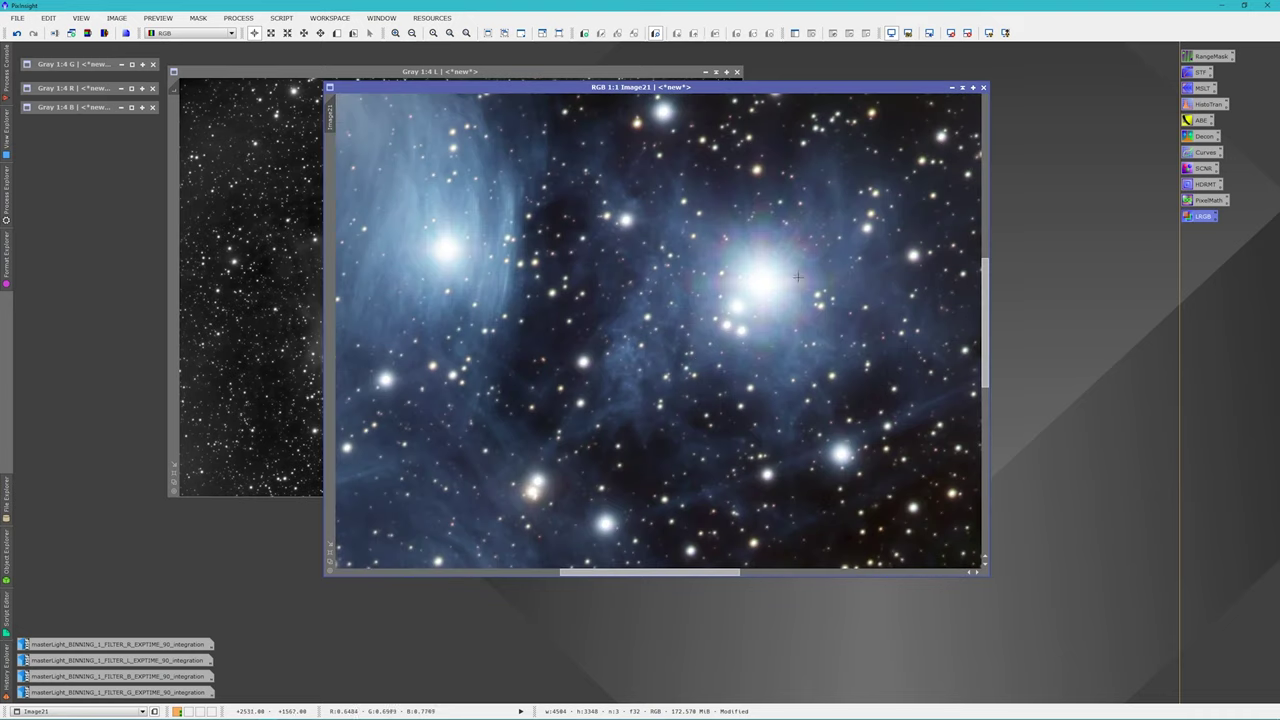
Step: Examine the lower nebulosity, the dark background and the orange star in the combined image's lower right at 1:2 zoom
scroll(828, 322, "down", 1)
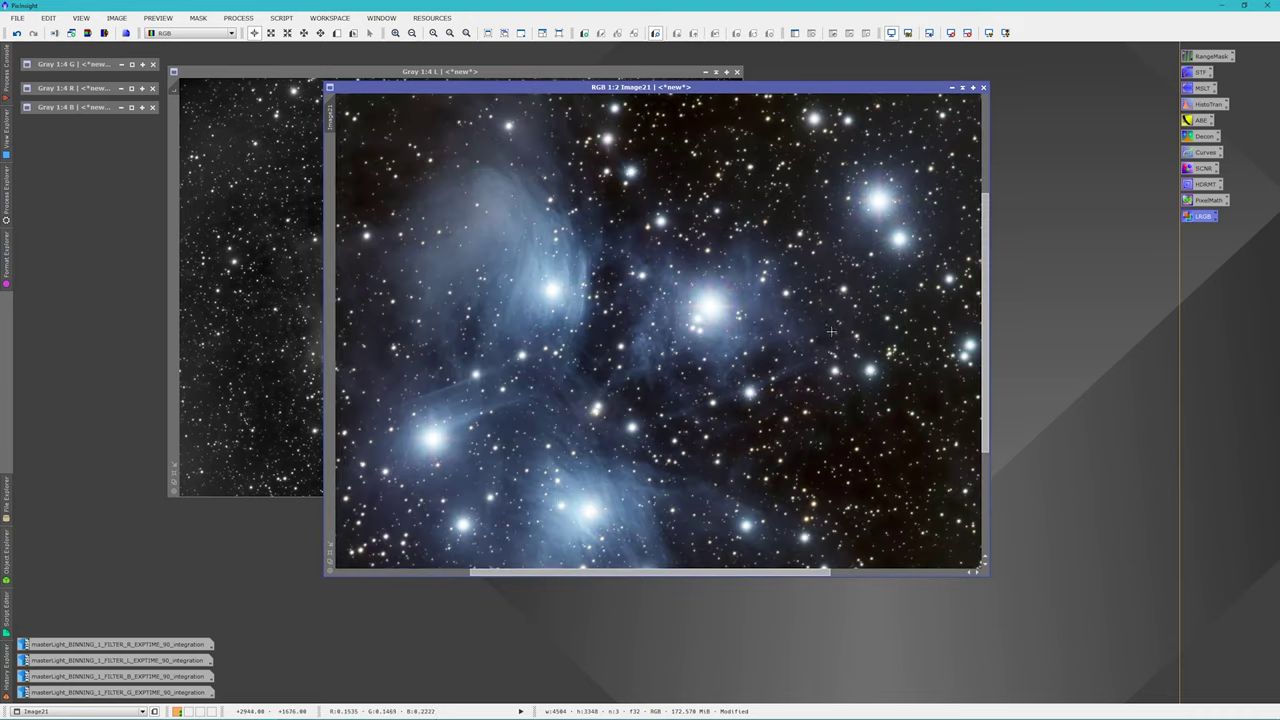
left_click_drag(986, 417, 986, 517)
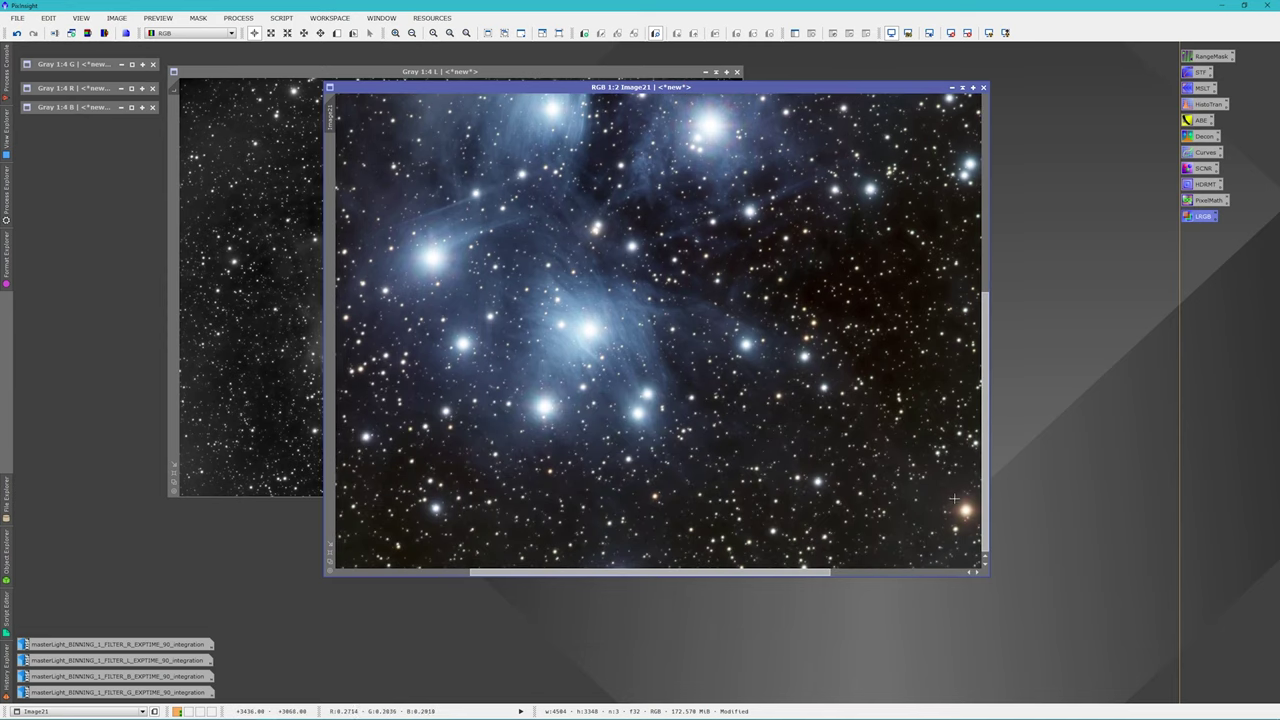
left_click_drag(799, 572, 871, 567)
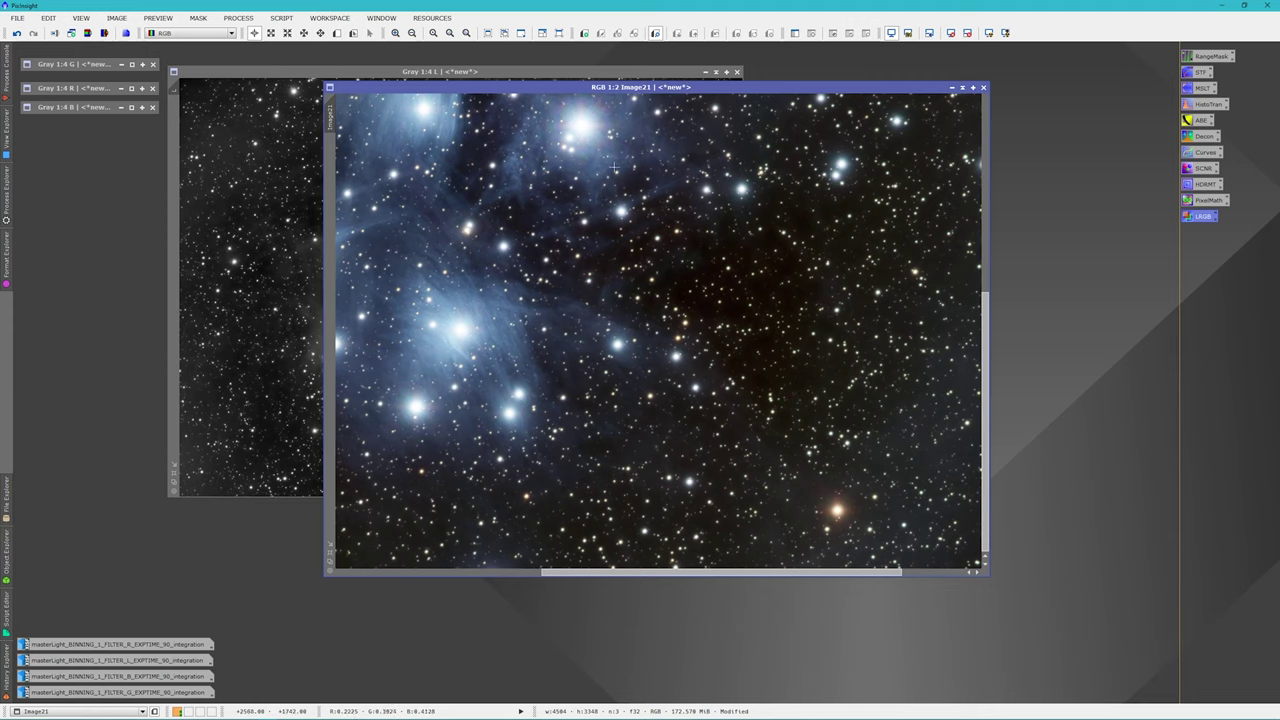
left_click_drag(987, 338, 993, 255)
scroll(658, 354, "up", 1)
scroll(660, 354, "down", 3)
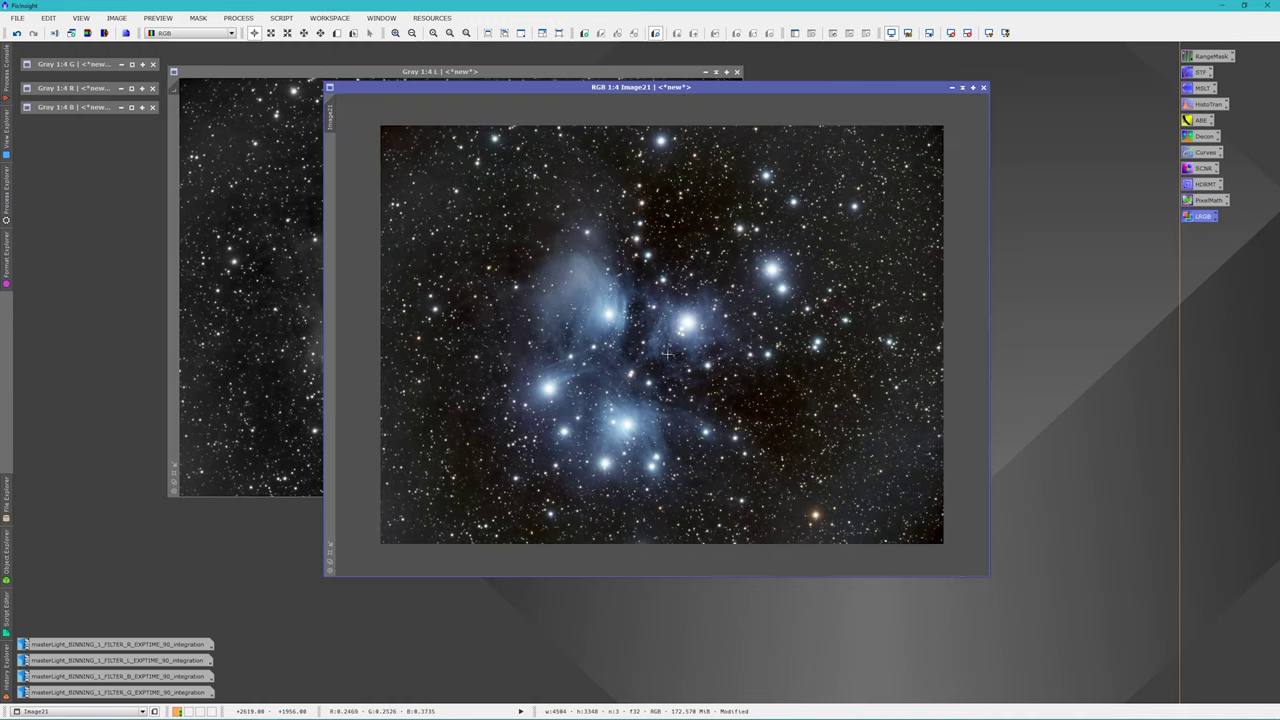
scroll(668, 355, "up", 1)
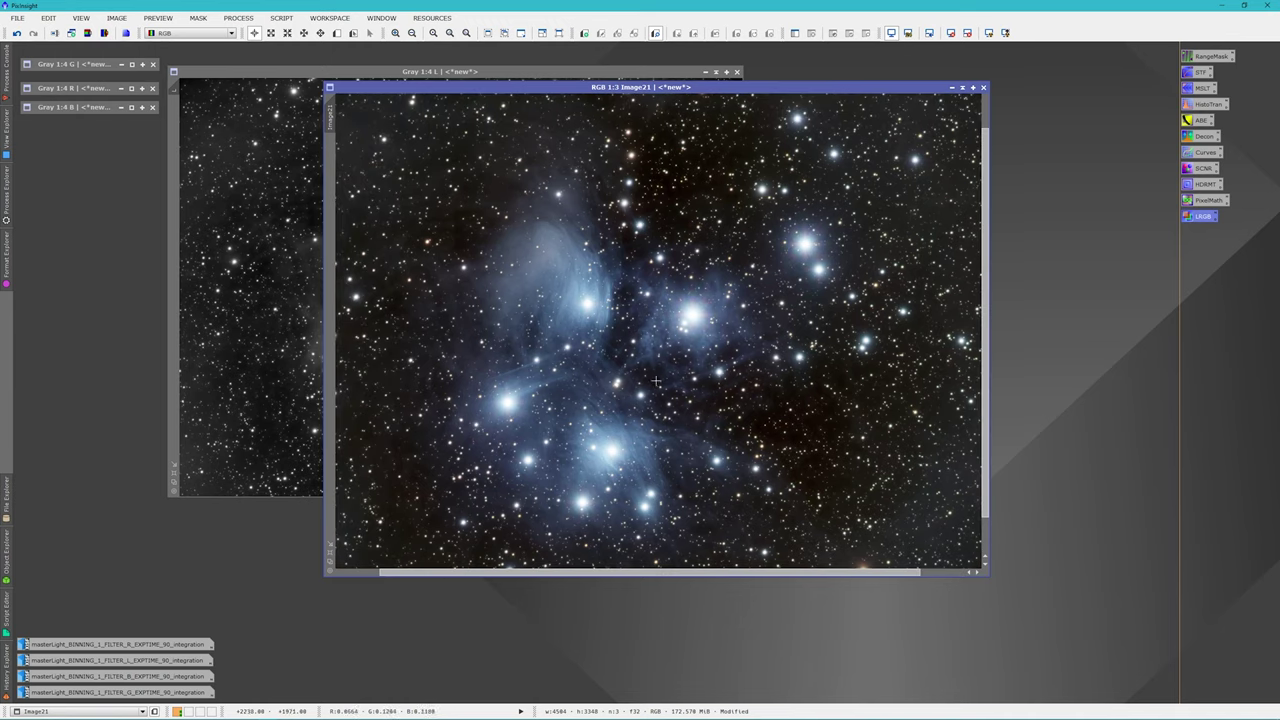
Step: Fit the window to the whole combined image at 1:3 zoom and examine the stars and nebulosity near the centre up close
left_click(331, 547)
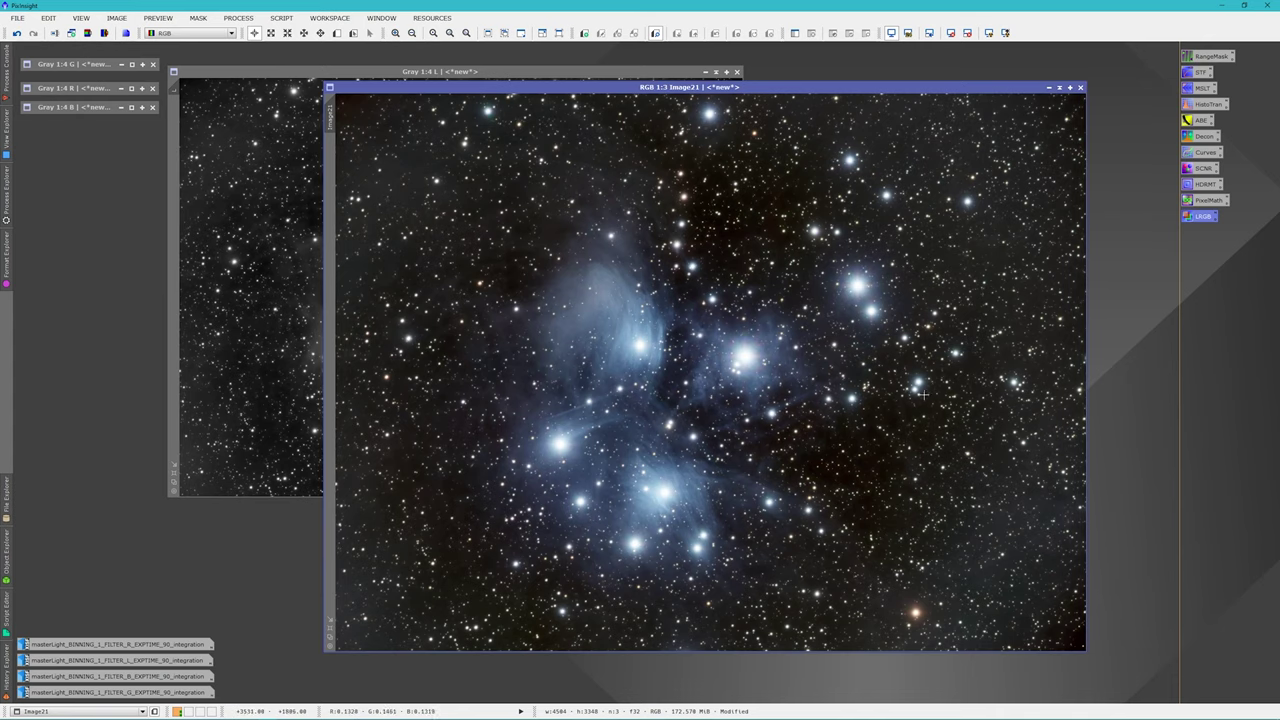
scroll(922, 499, "up", 1)
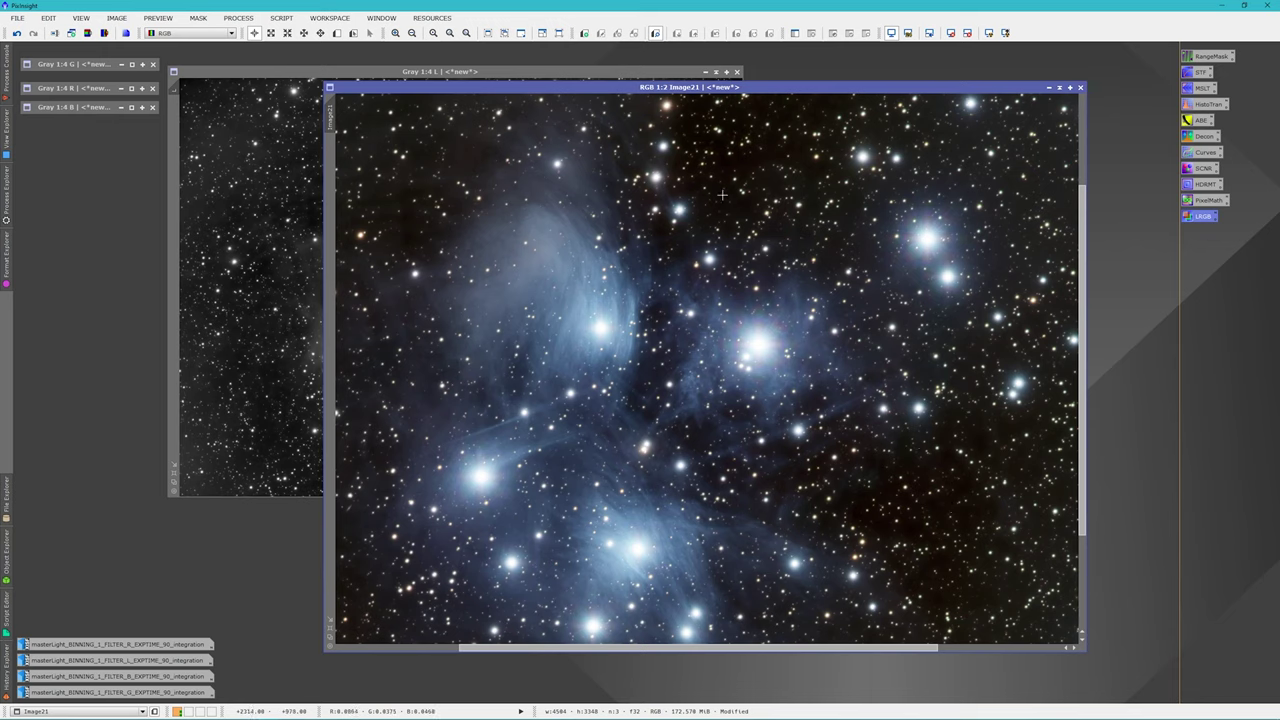
scroll(829, 318, "up", 1)
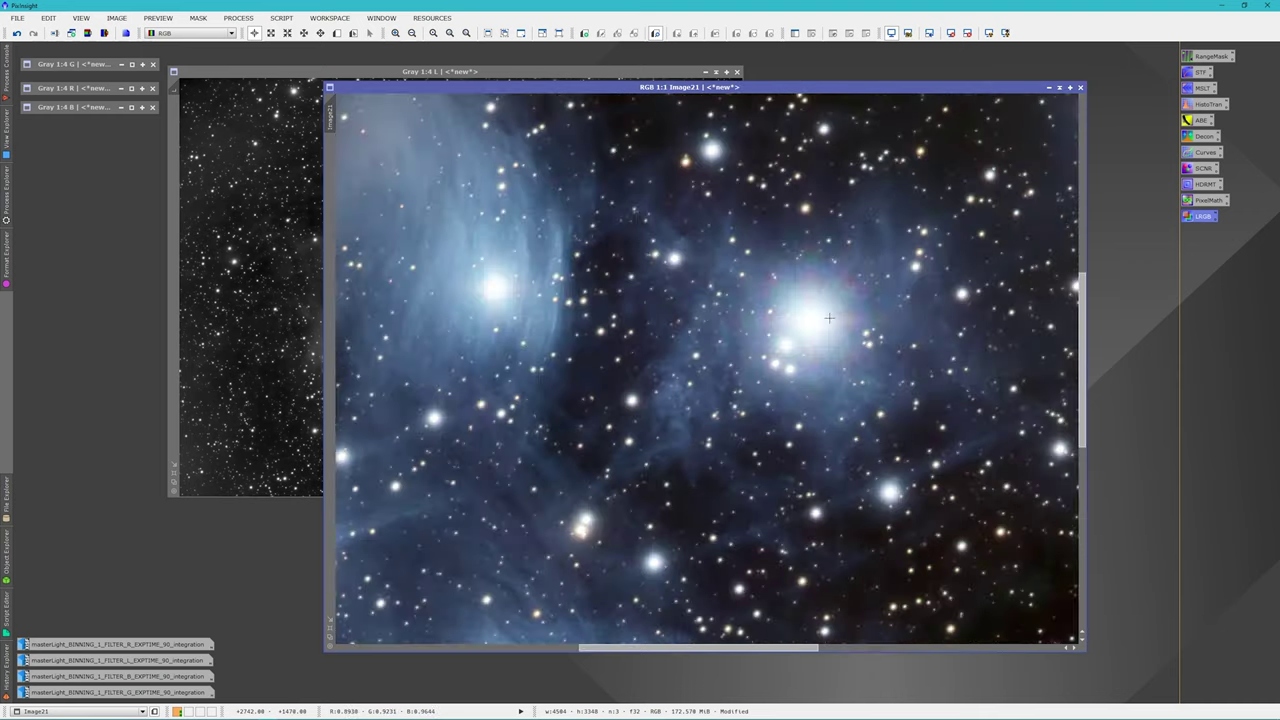
scroll(791, 374, "down", 1)
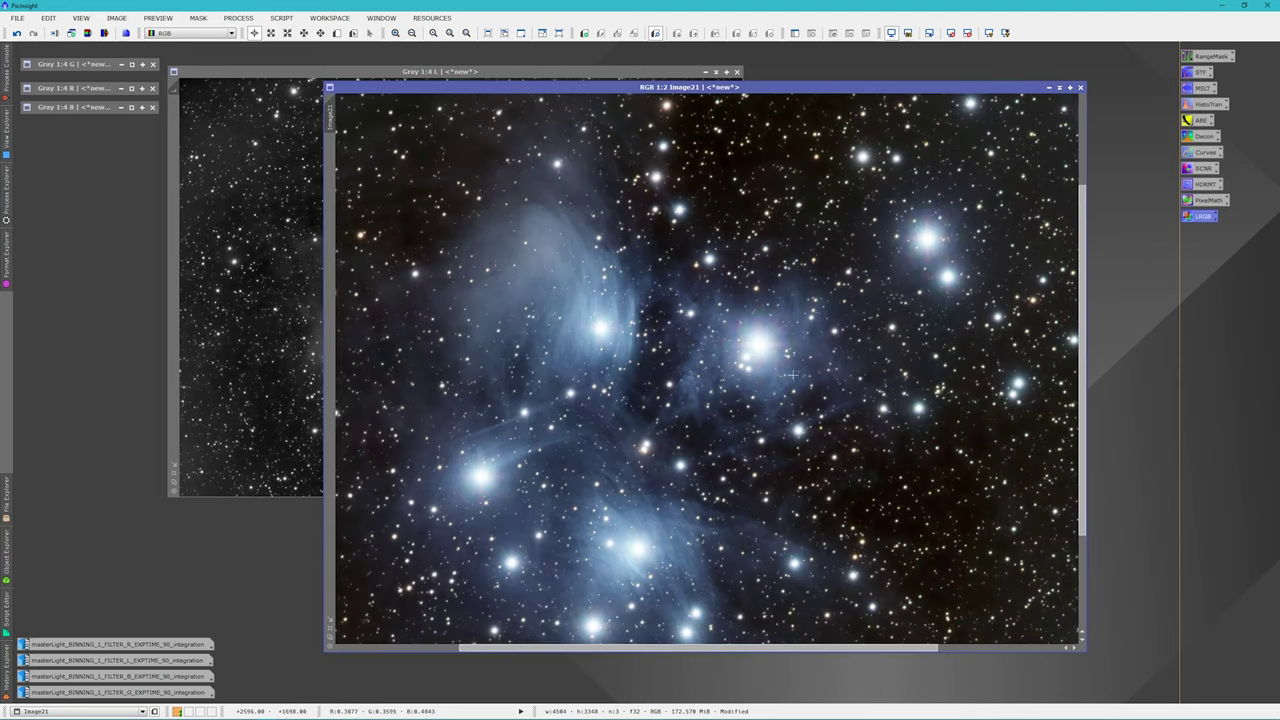
scroll(793, 374, "up", 1)
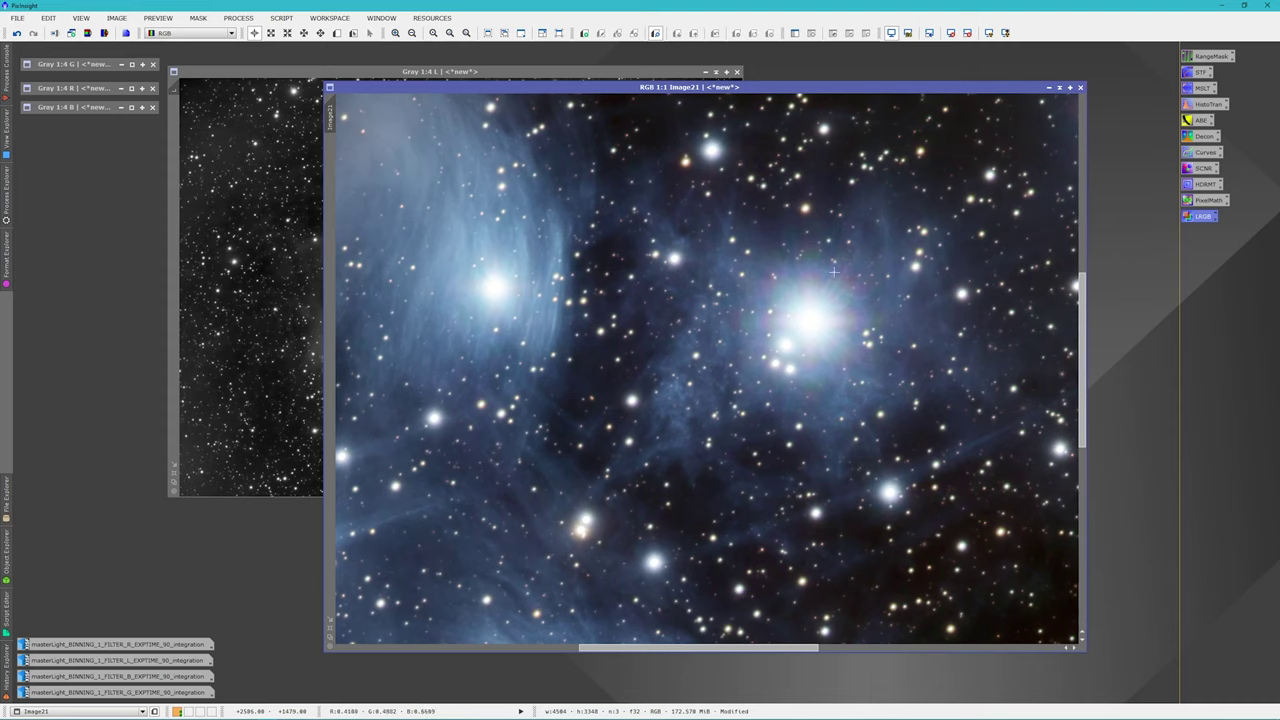
scroll(860, 367, "up", 1)
scroll(852, 365, "down", 3)
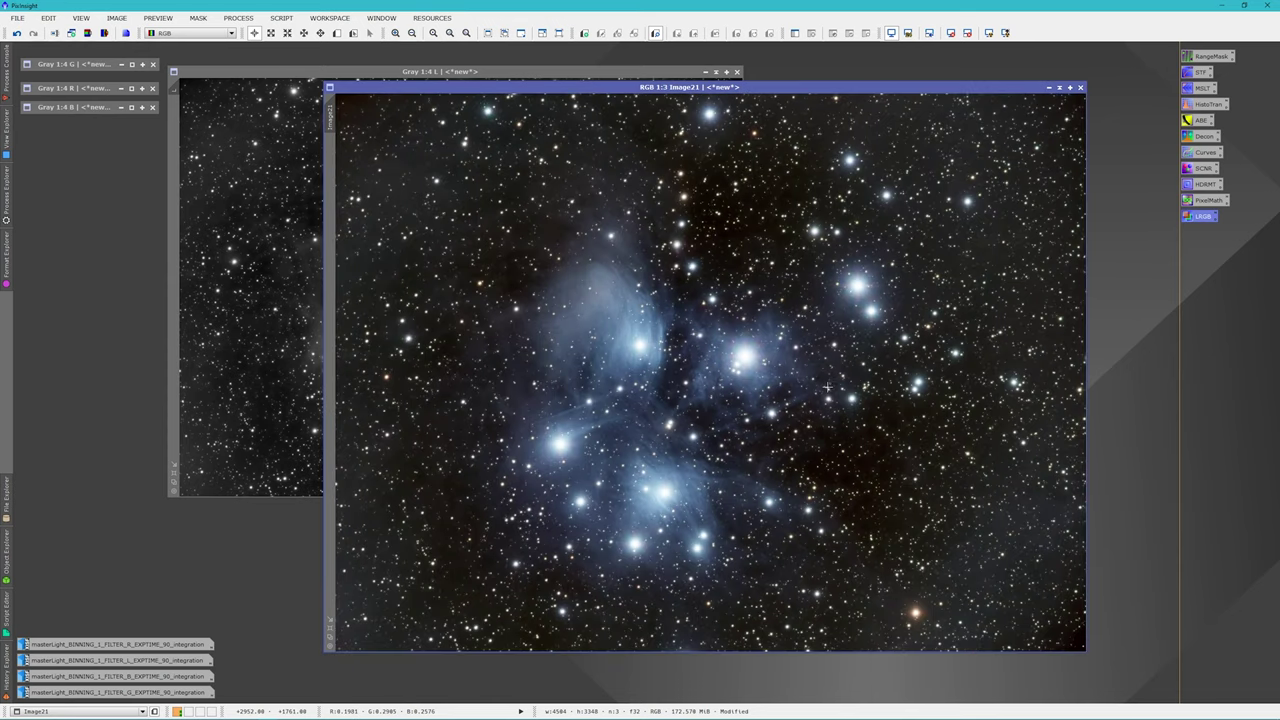
scroll(827, 387, "down", 1)
scroll(827, 387, "up", 1)
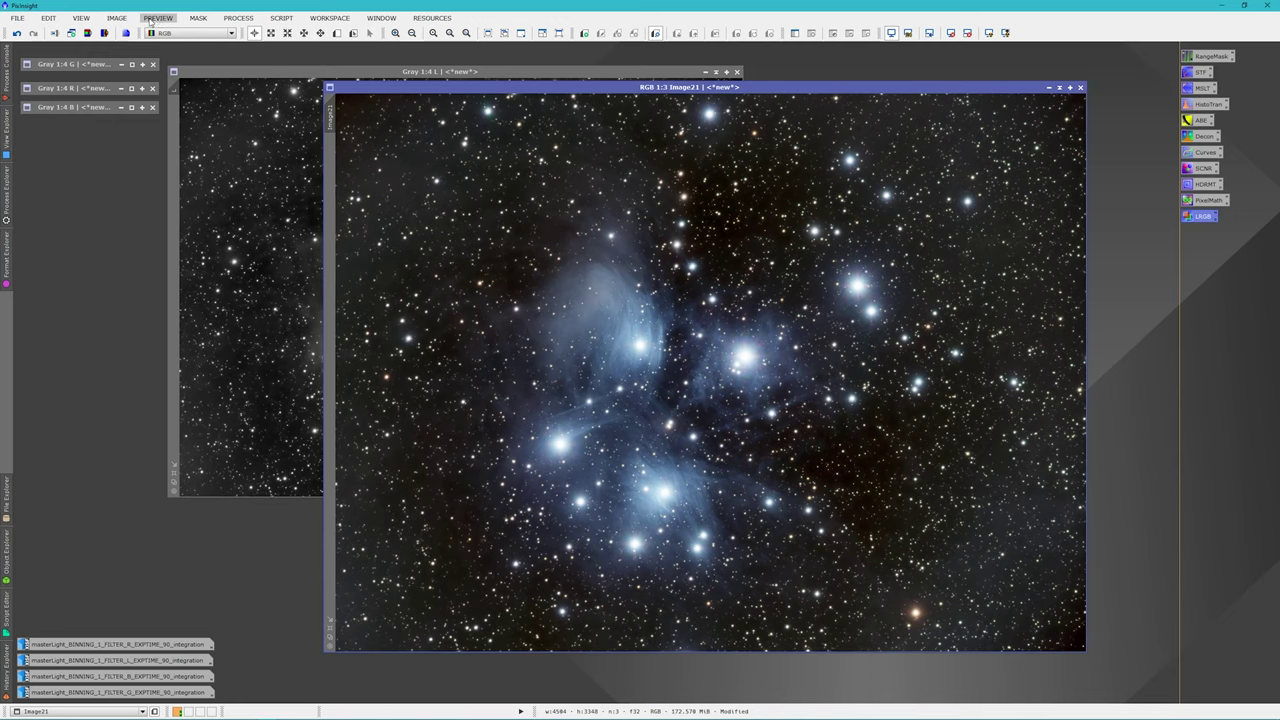
Step: Invert the combined image and apply SCNR to remove green with Average Neutral protection, amount 1.00 and lightness preserved
left_click(117, 18)
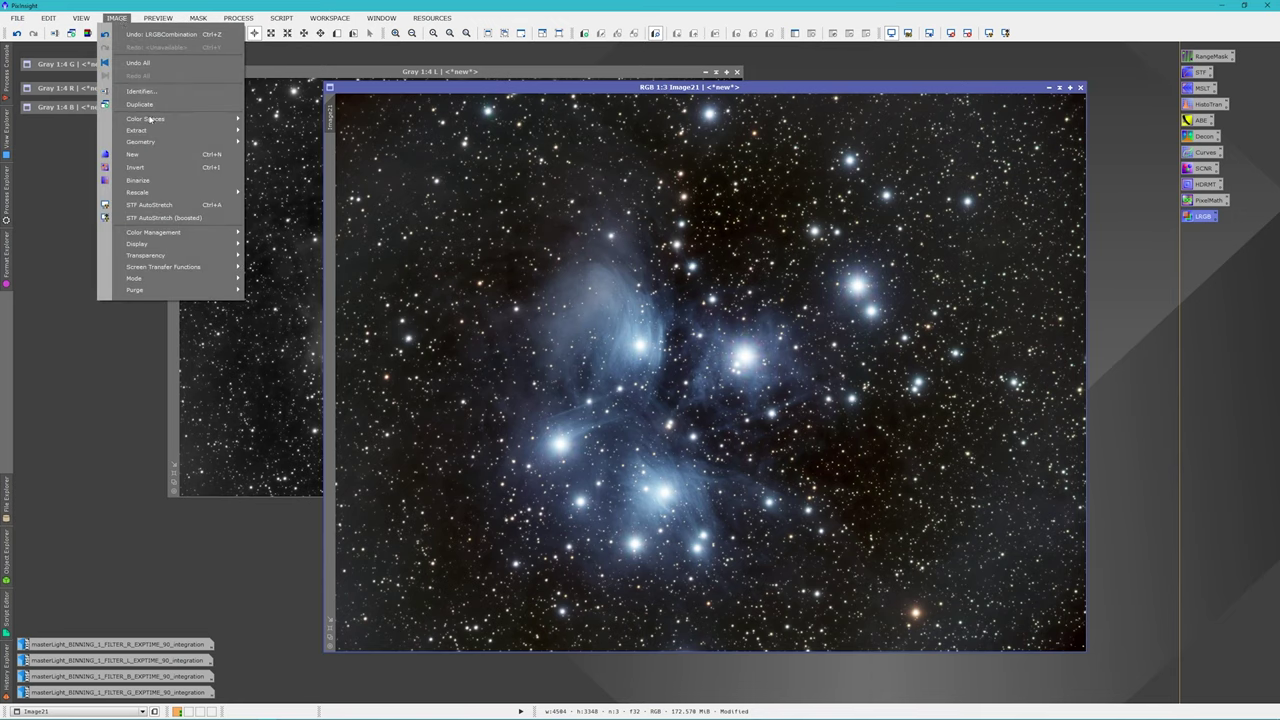
left_click(164, 173)
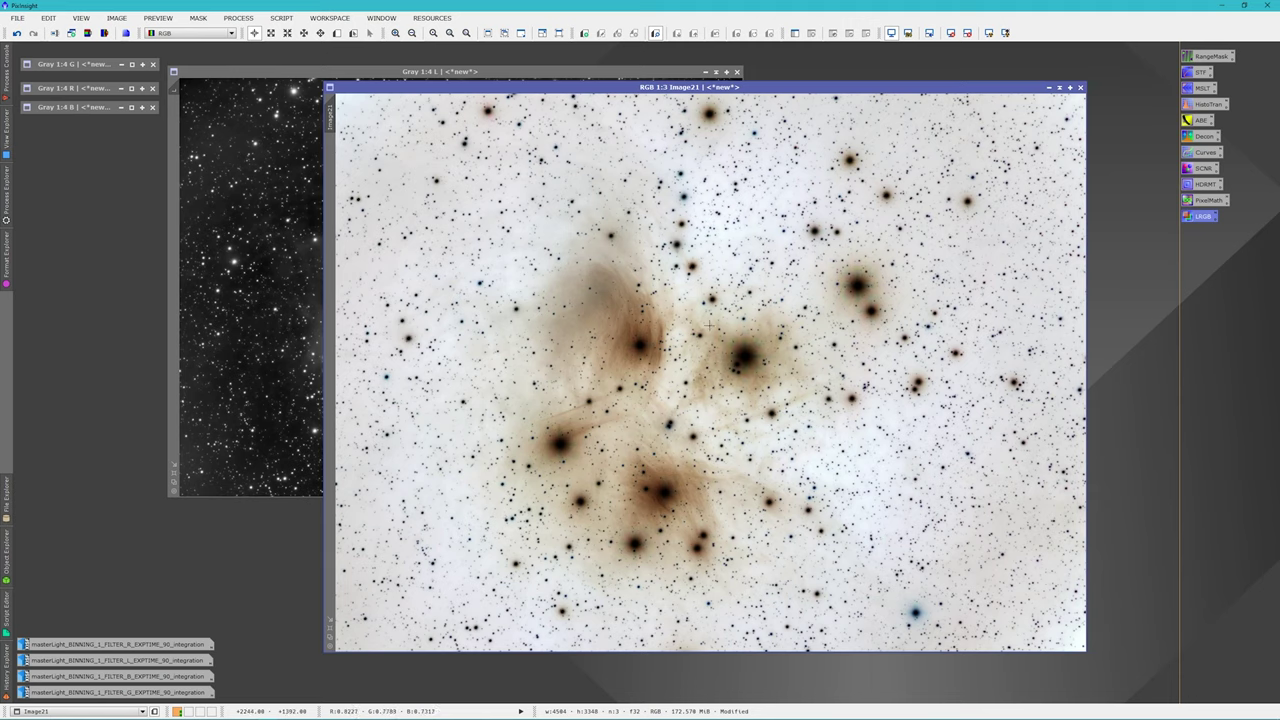
left_click(252, 22)
mouse_move(265, 33)
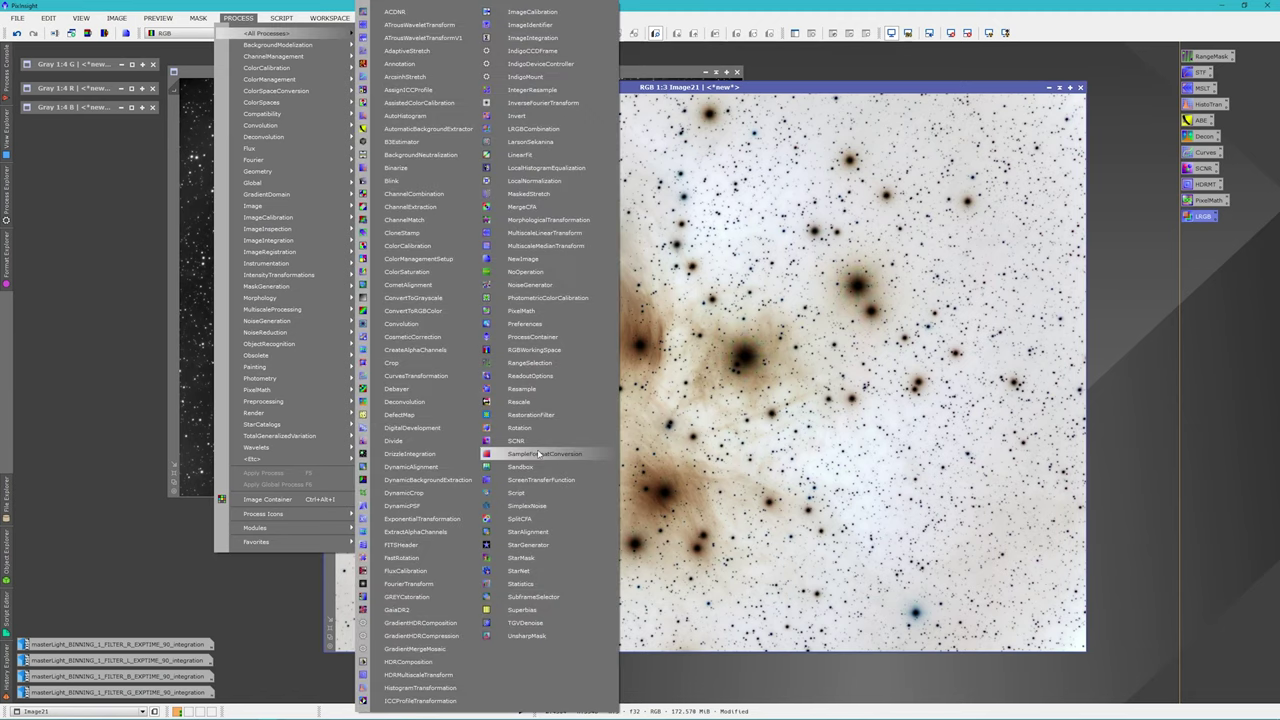
left_click(522, 440)
left_click_drag(1086, 476, 1142, 460)
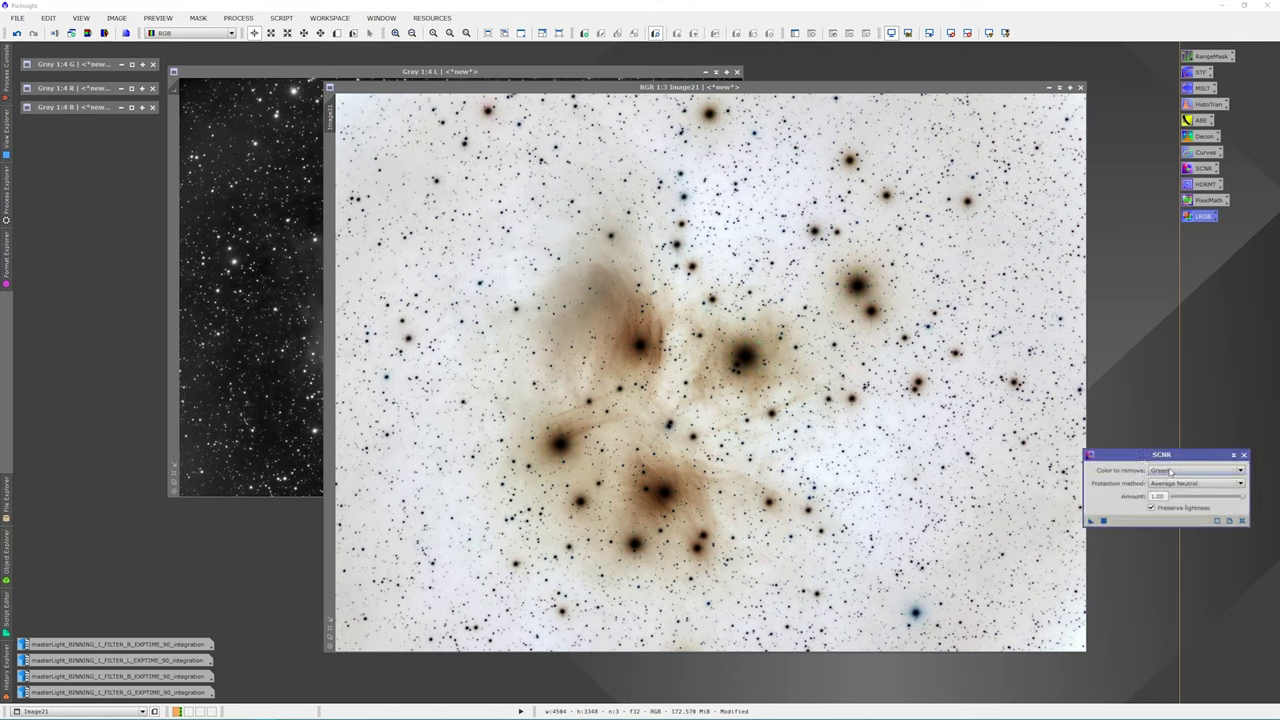
left_click(1104, 521)
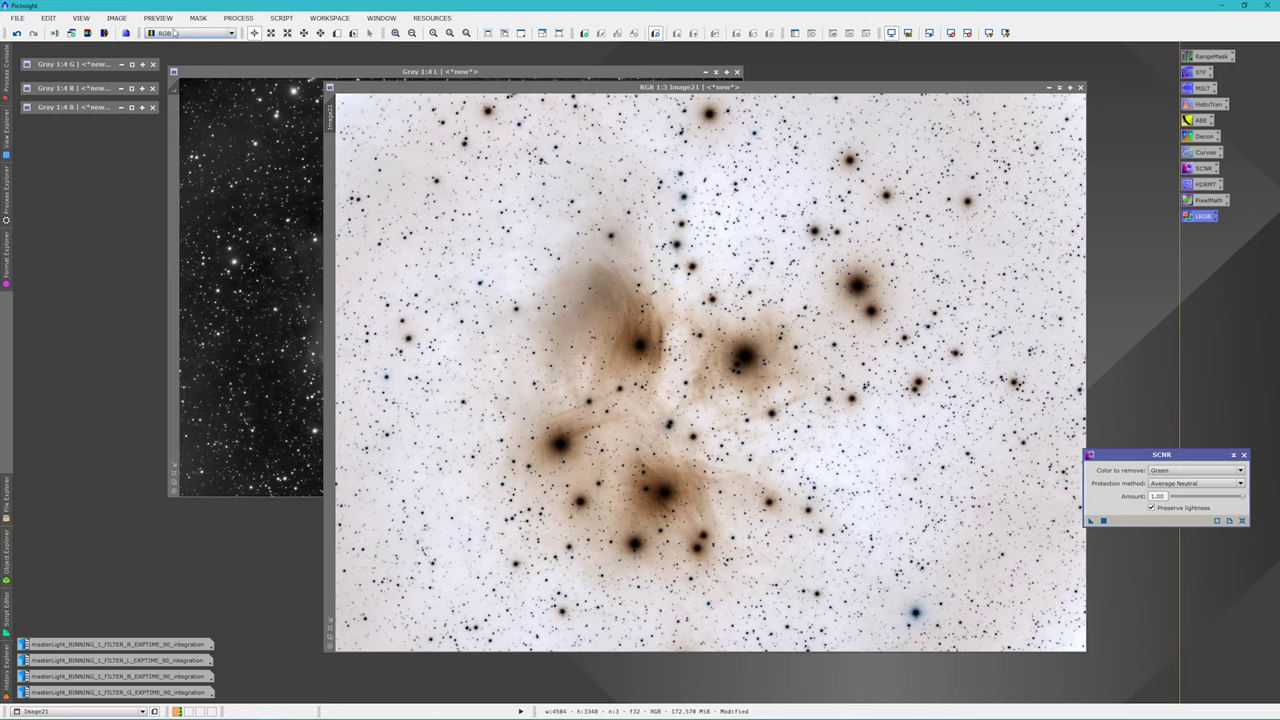
Step: Invert the combined image back to a positive, and close SCNR after checking the stars and nebulosity near the centre
left_click(120, 18)
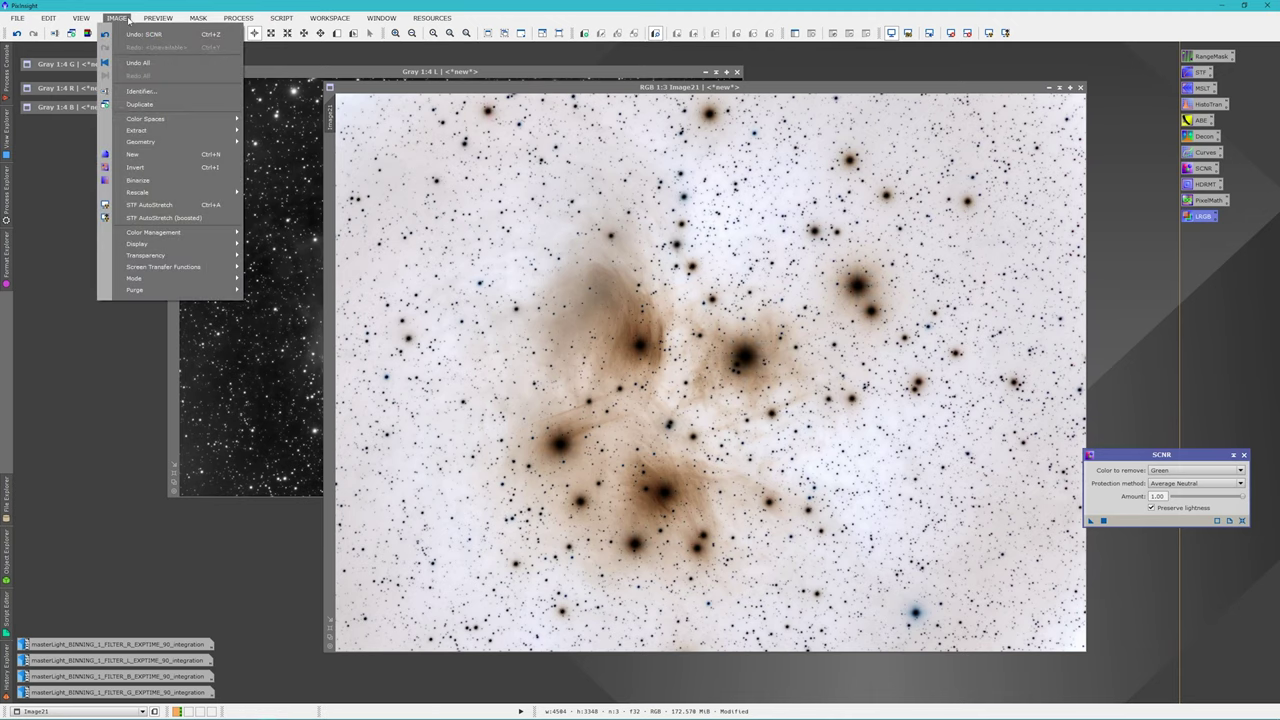
left_click(137, 164)
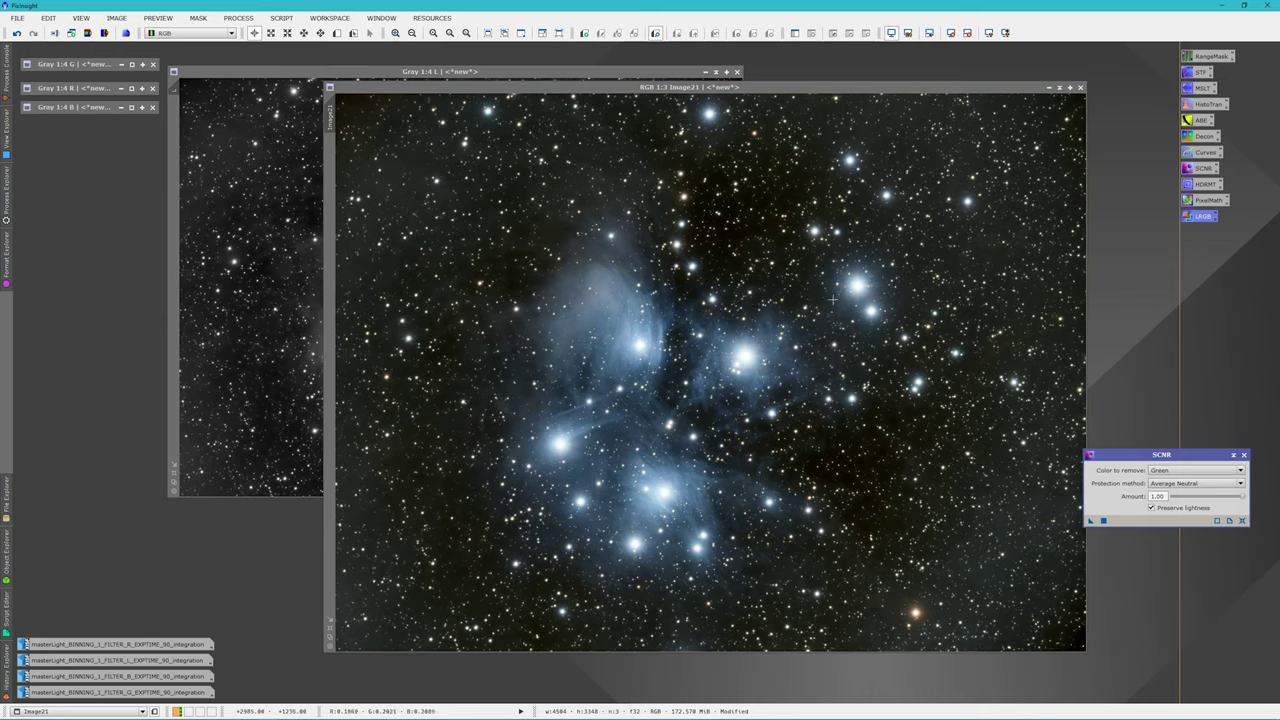
scroll(750, 370, "down", 1)
scroll(749, 370, "up", 2)
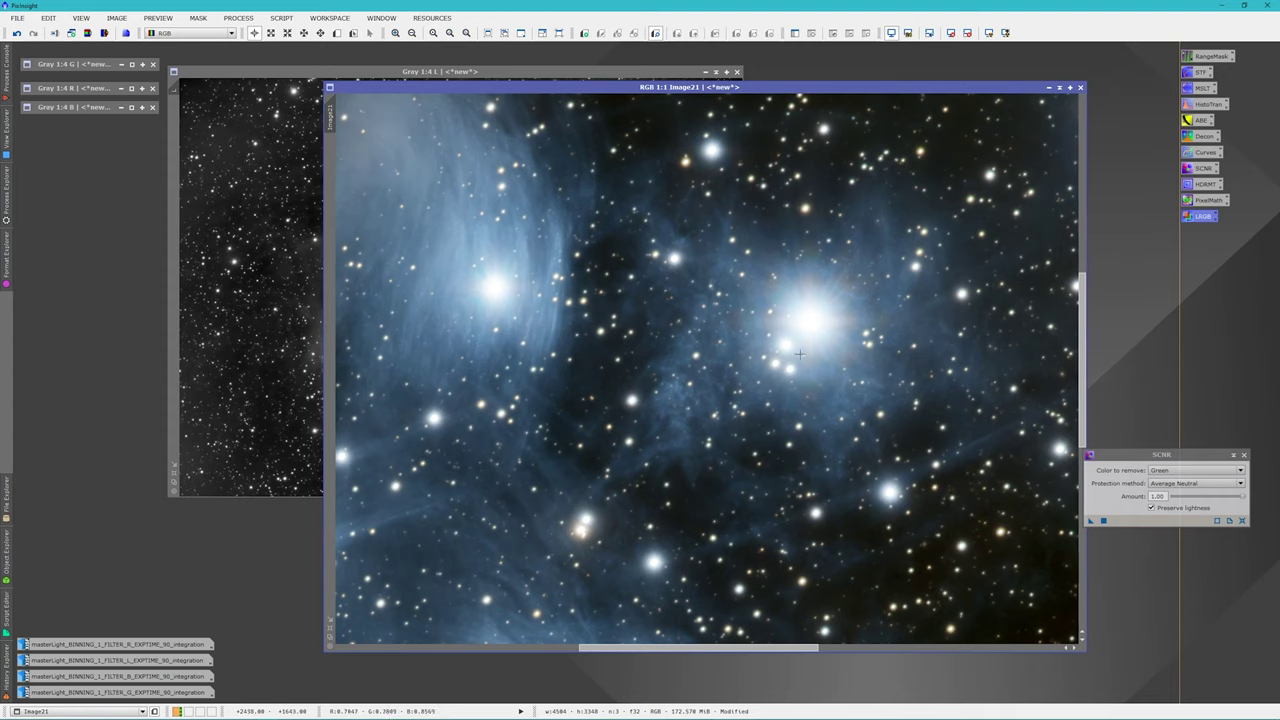
scroll(841, 366, "up", 1)
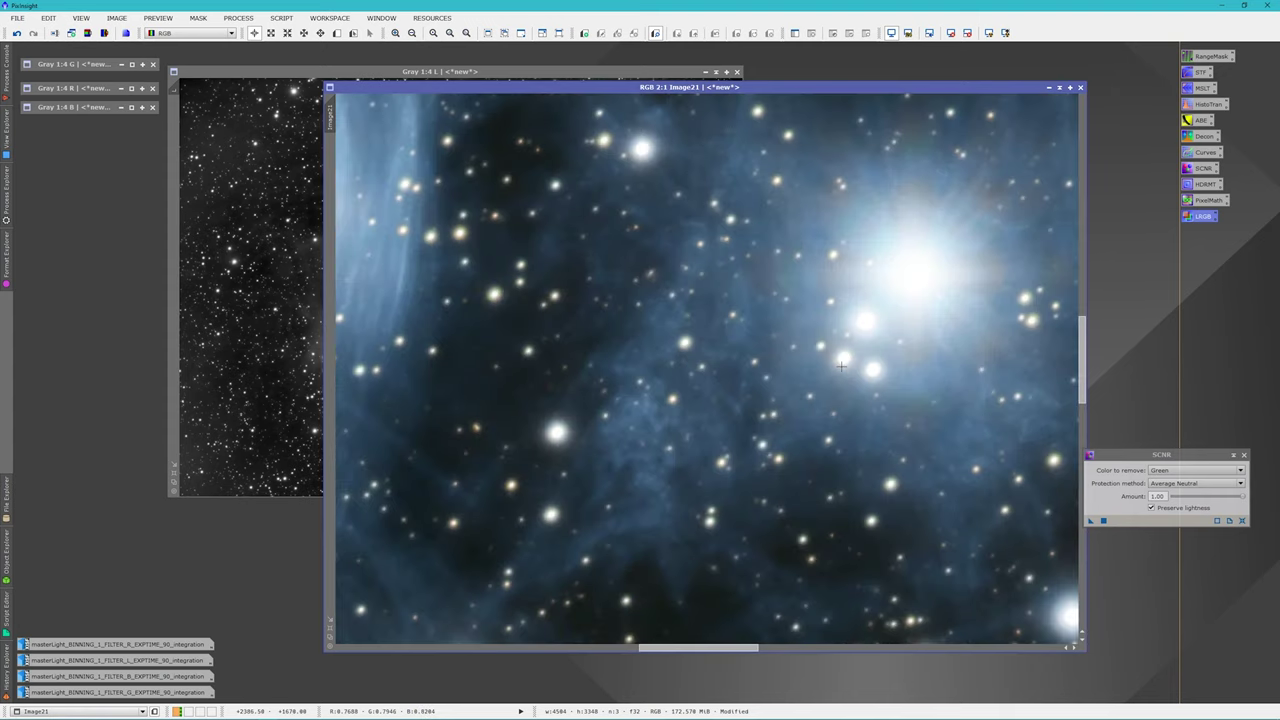
scroll(841, 366, "down", 2)
scroll(845, 367, "down", 1)
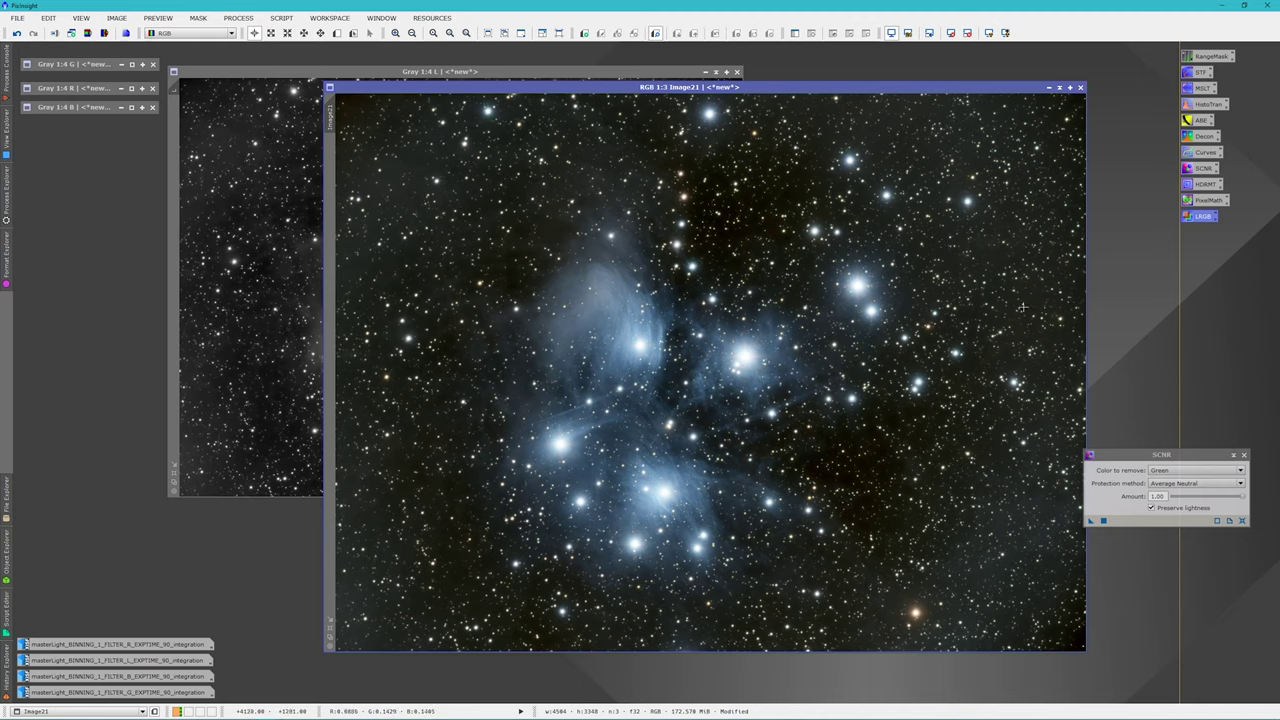
left_click(1244, 456)
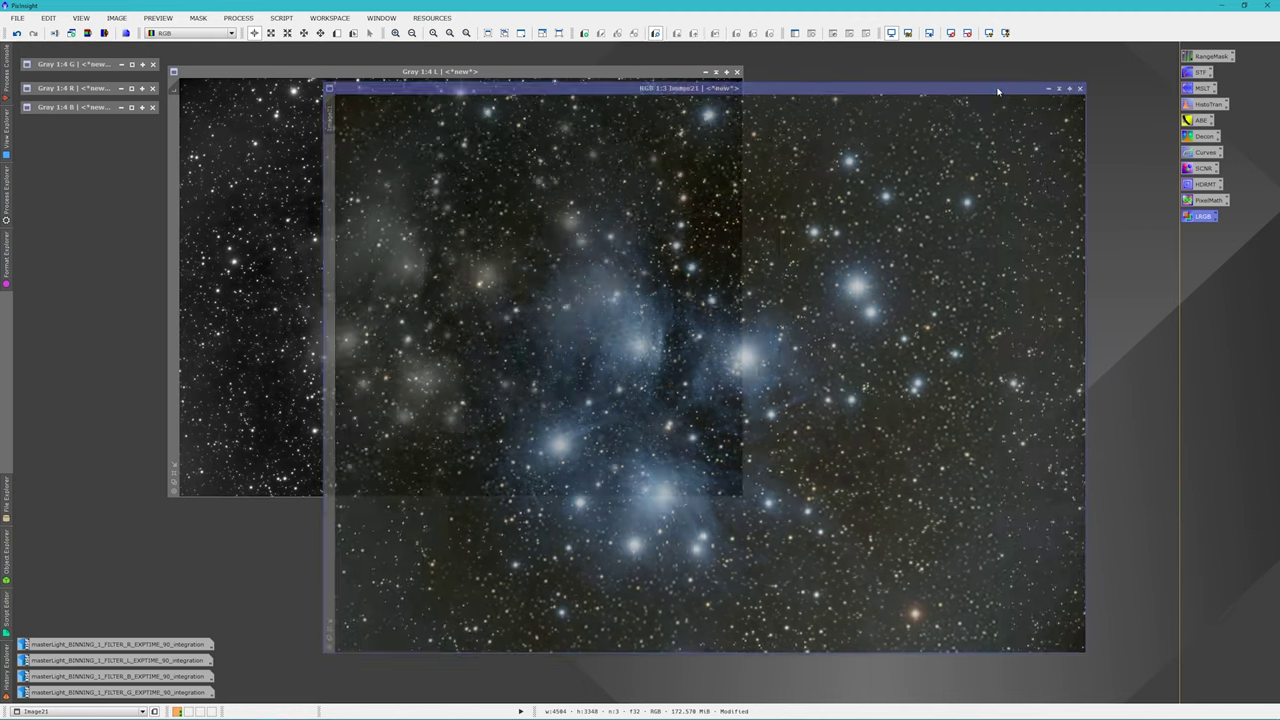
Step: Generate a range mask from the combined image with lower limit 0.18, upper limit 1, fuzziness 0.14, smoothness 80 and Lightness enabled
left_click_drag(994, 87, 922, 65)
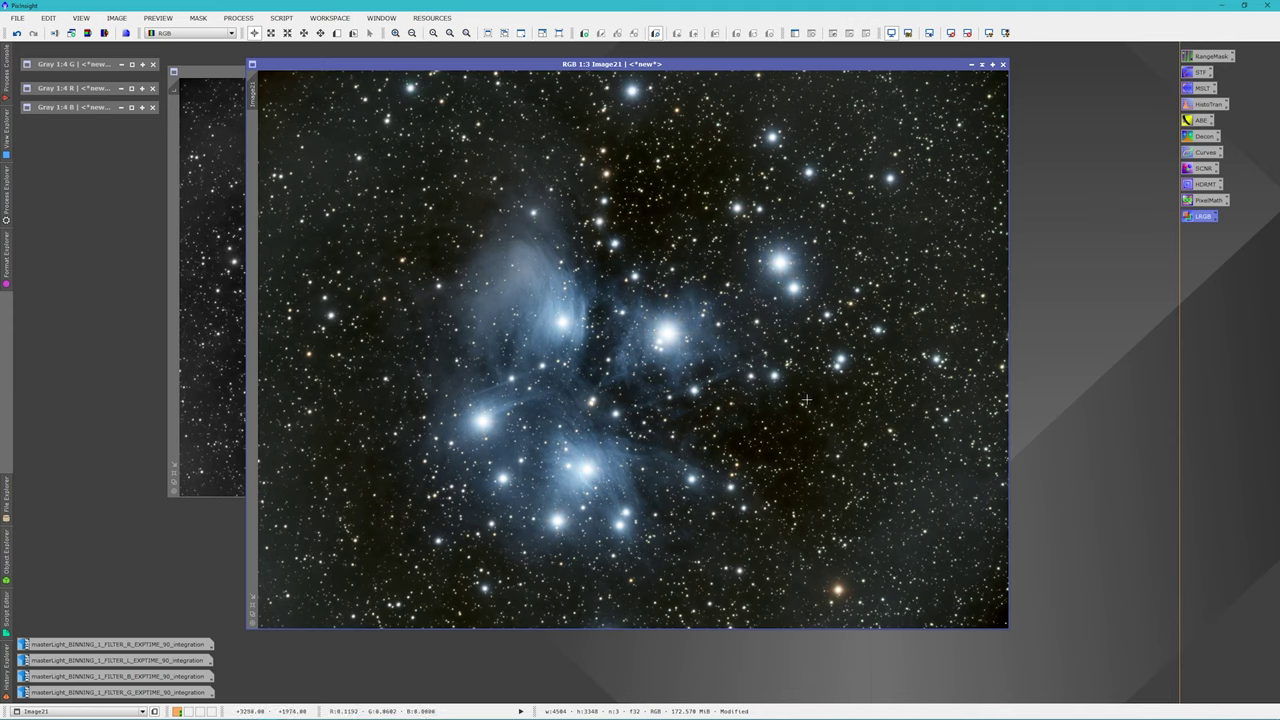
double_click(1207, 57)
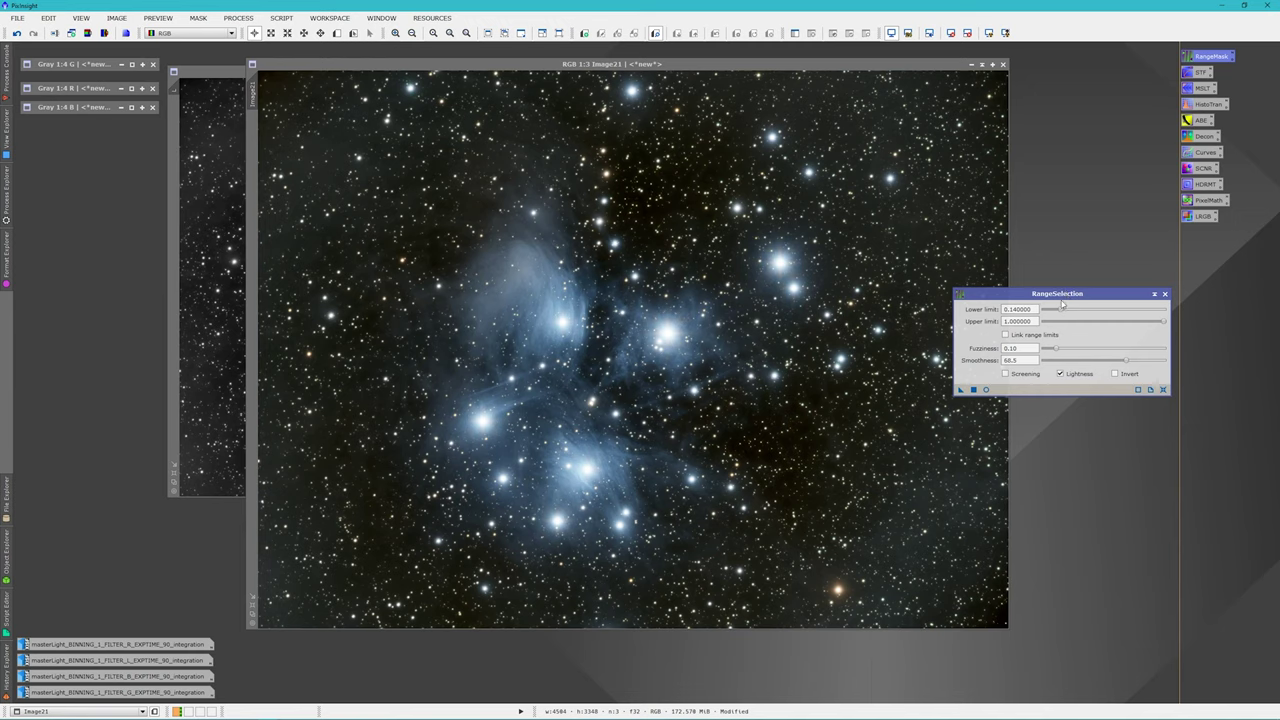
left_click(985, 390)
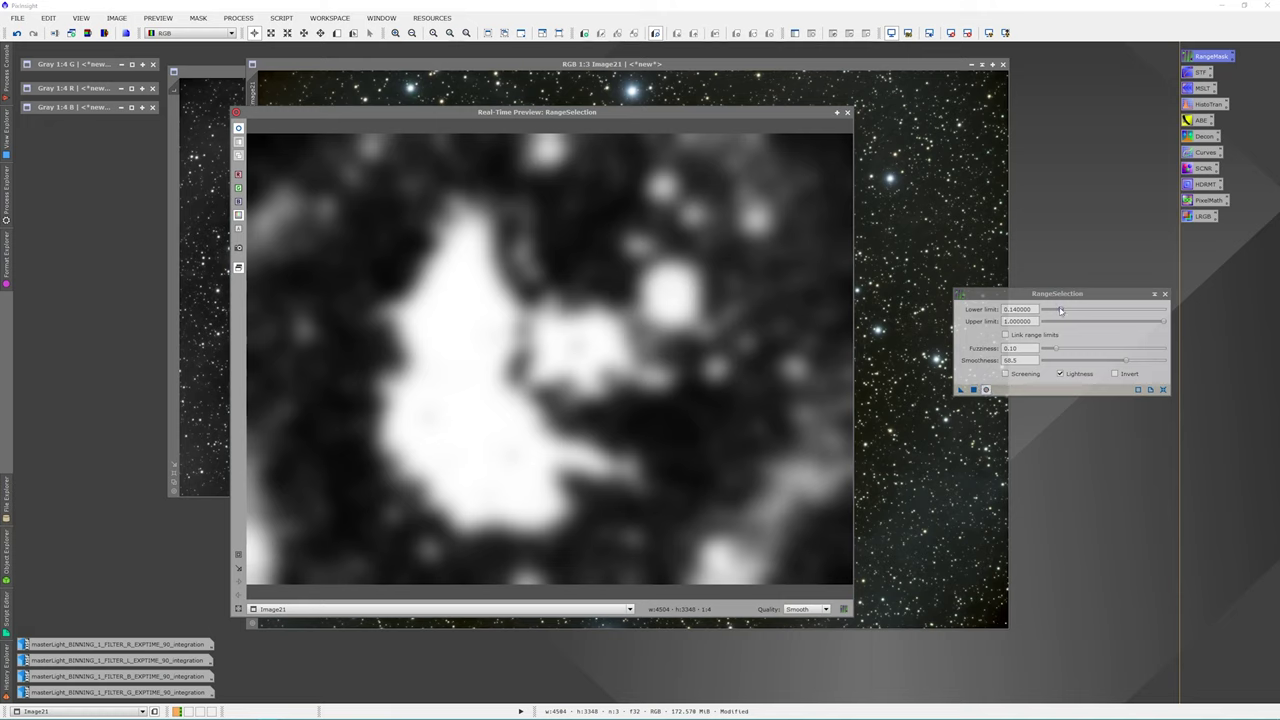
mouse_move(1062, 311)
left_mouse_down()
mouse_move(1041, 316)
mouse_move(1066, 315)
left_mouse_up()
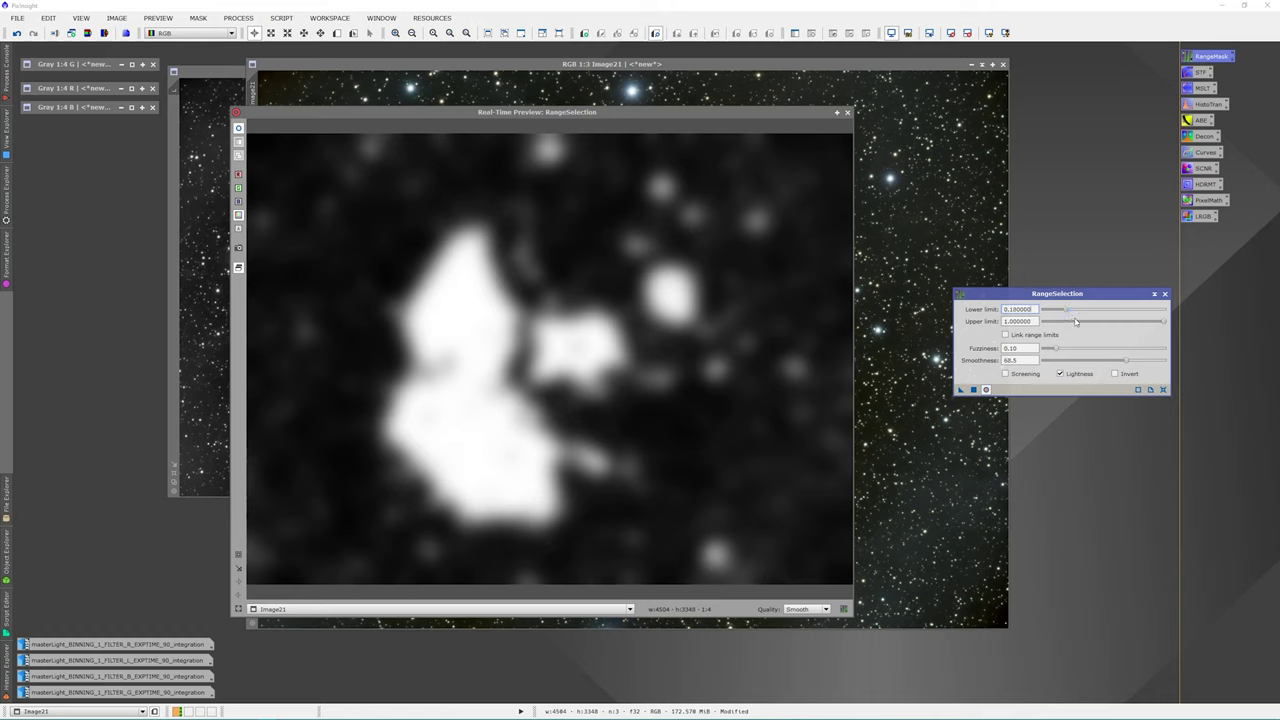
mouse_move(1059, 351)
left_mouse_down()
mouse_move(1146, 352)
mouse_move(1044, 348)
mouse_move(1064, 343)
left_mouse_up()
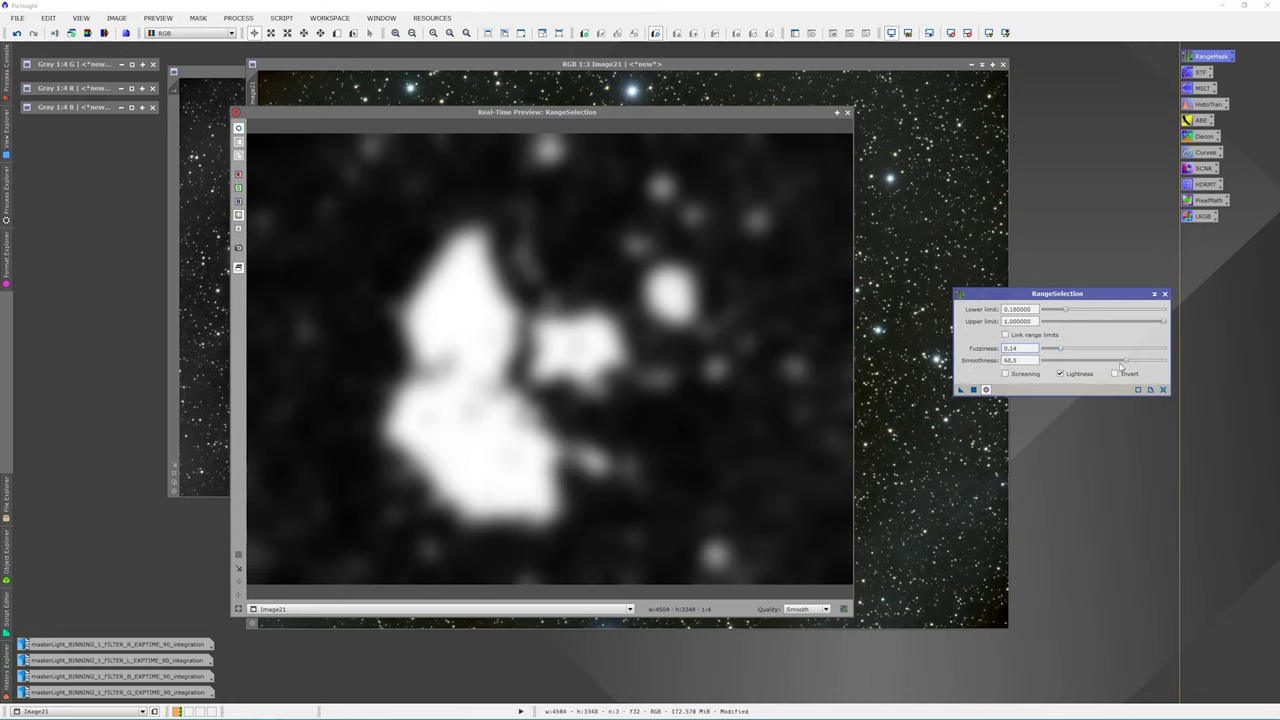
mouse_move(1128, 364)
left_mouse_down()
mouse_move(1106, 361)
mouse_move(1140, 357)
left_mouse_up()
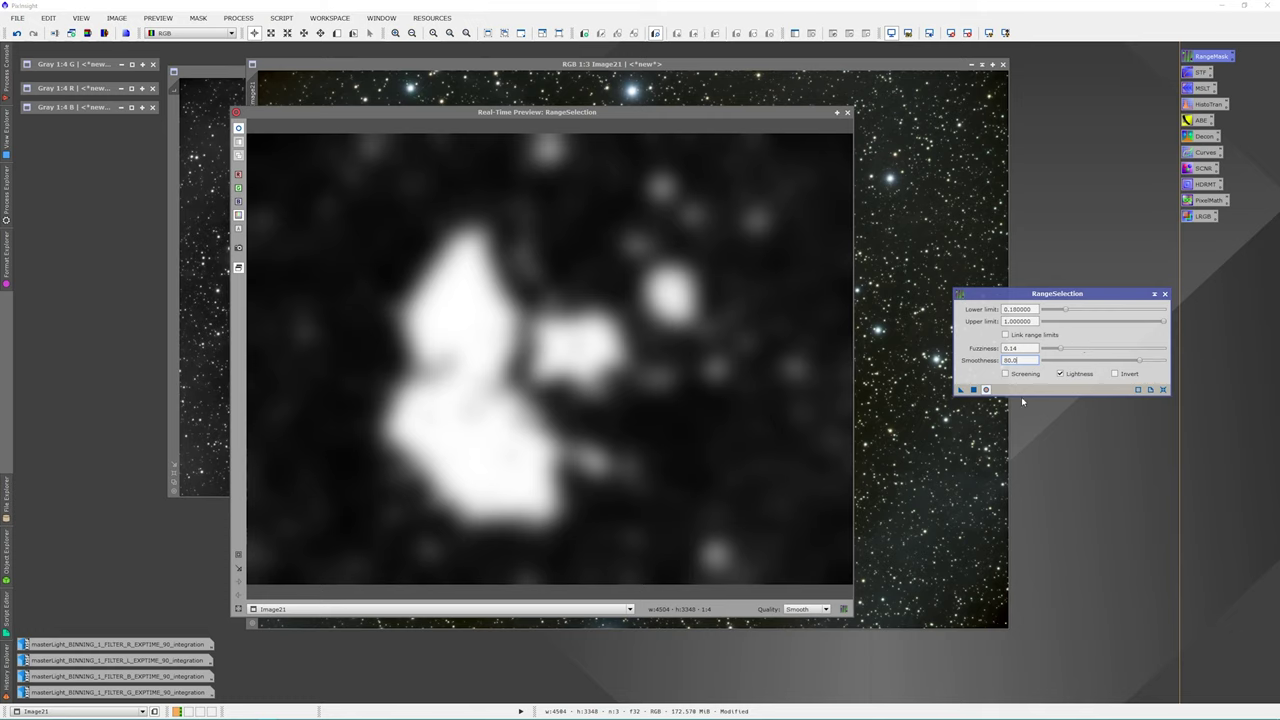
left_click(973, 390)
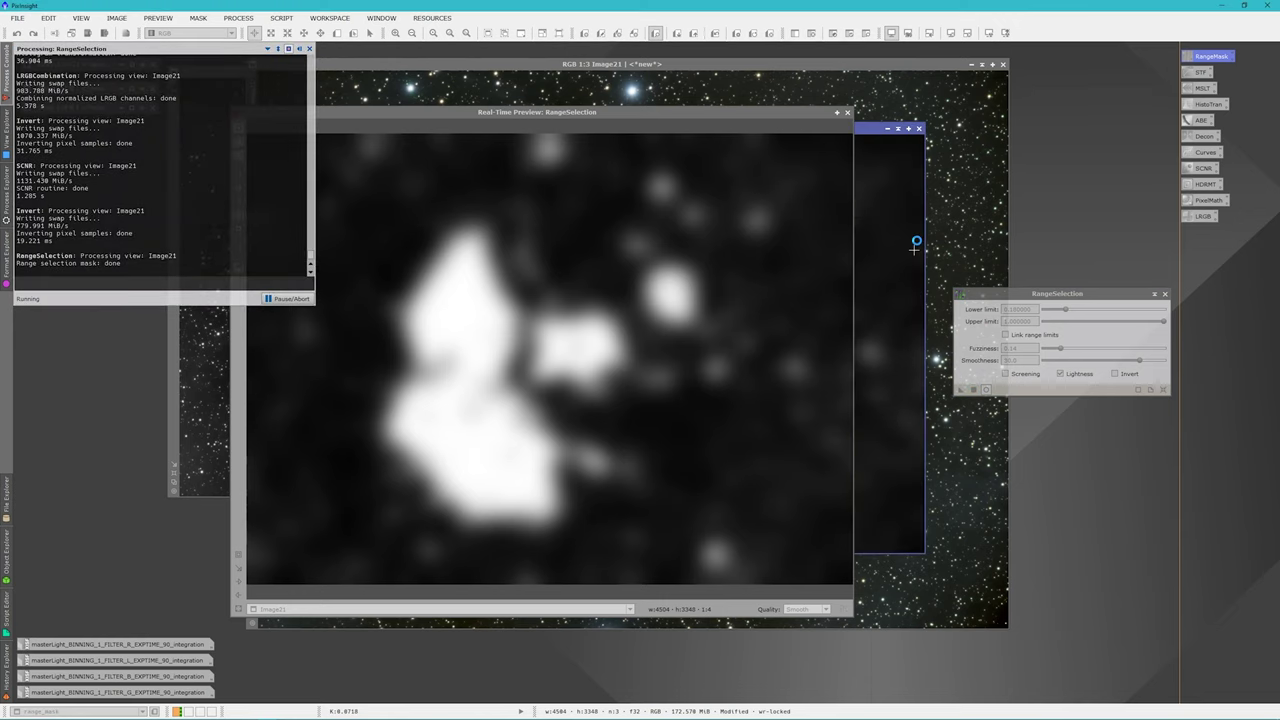
left_click(847, 112)
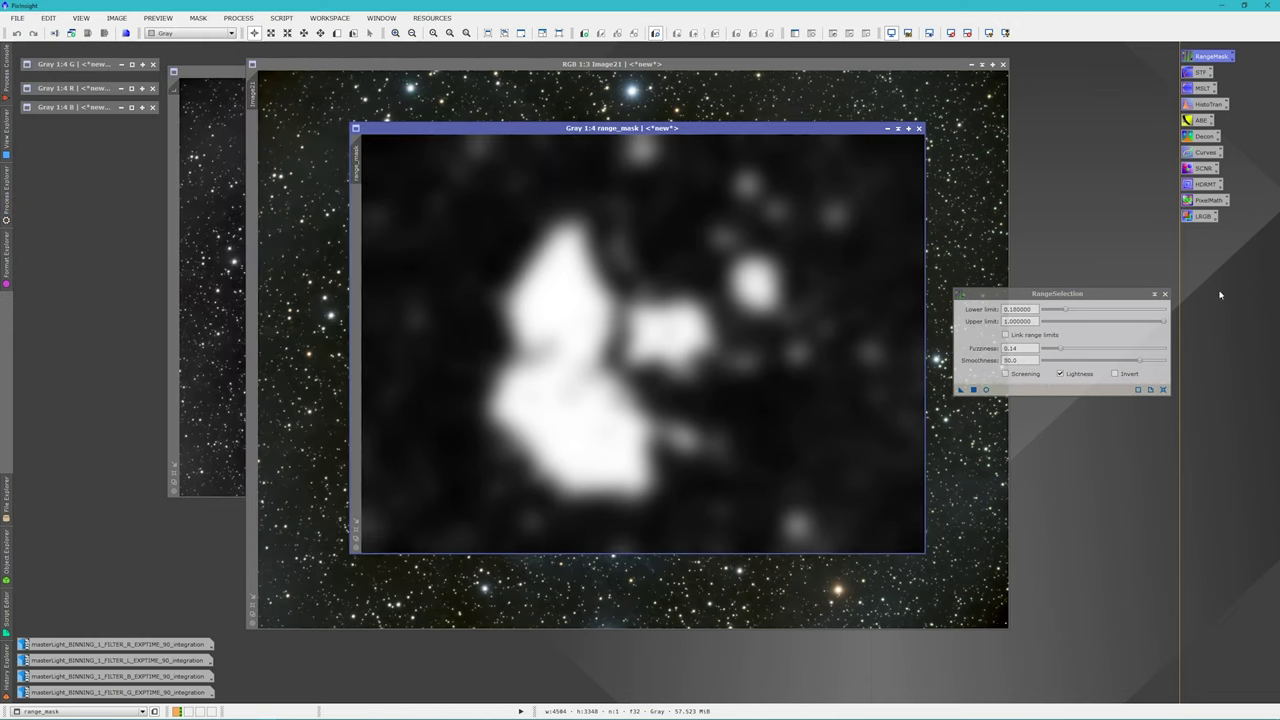
left_click(1165, 296)
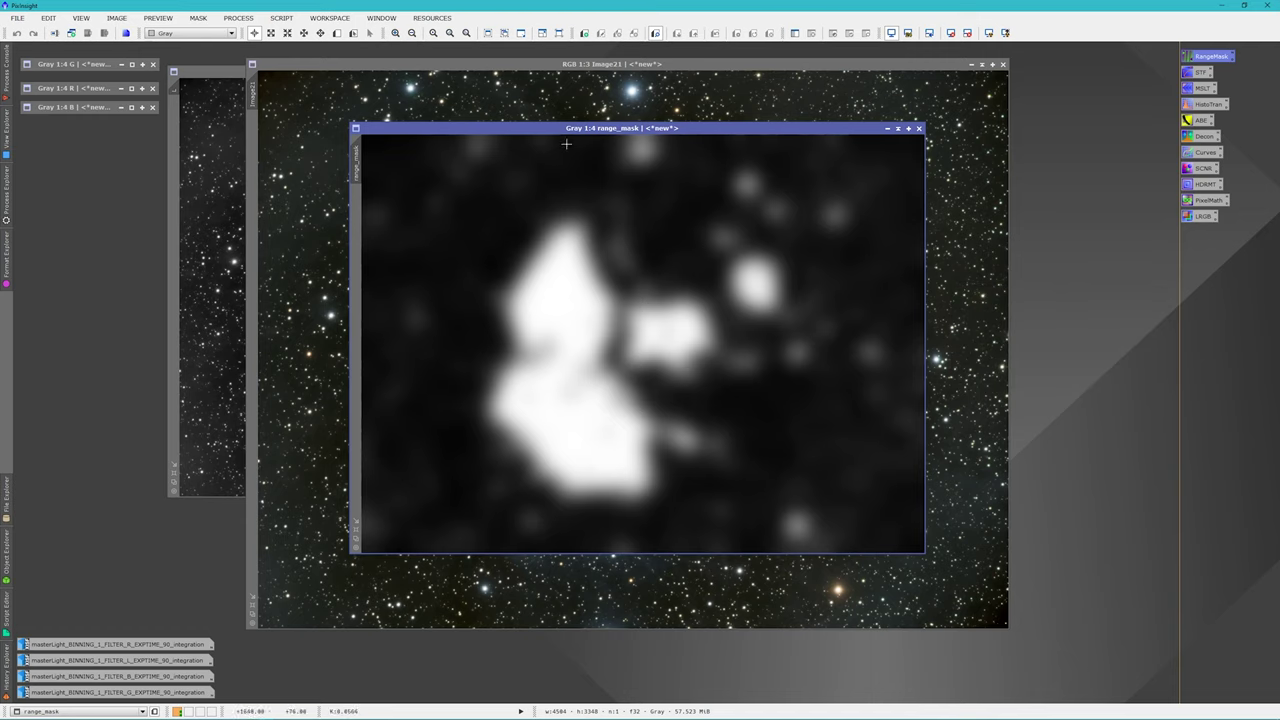
Step: Apply range_mask as the combined image's mask, iconize the mask image out of the way, and hide the red mask overlay
mouse_move(358, 168)
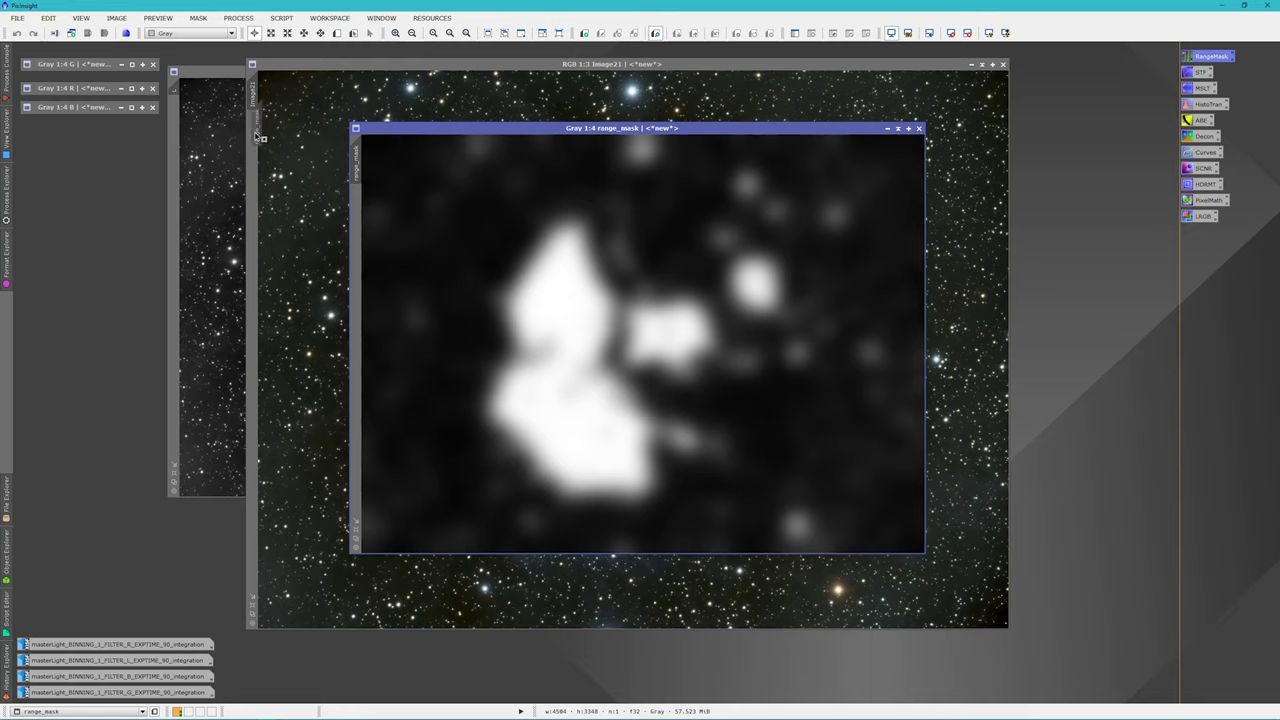
left_click_drag(248, 133, 256, 143)
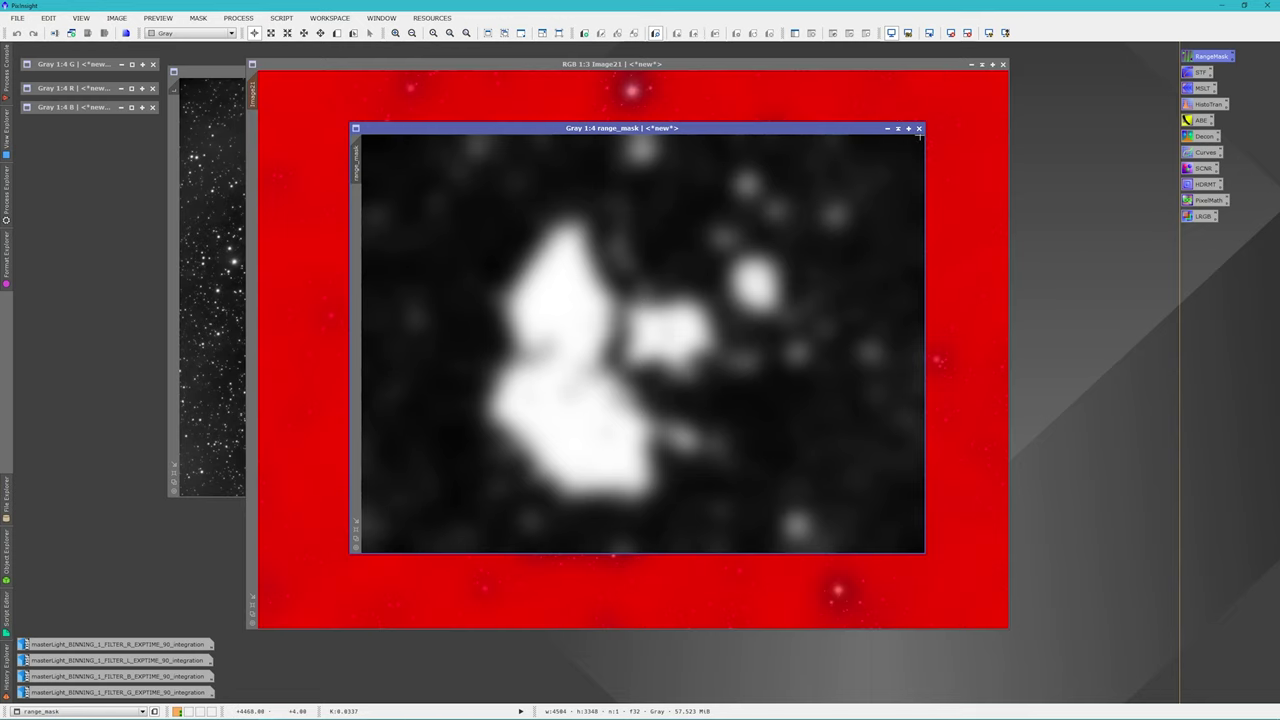
left_click(887, 129)
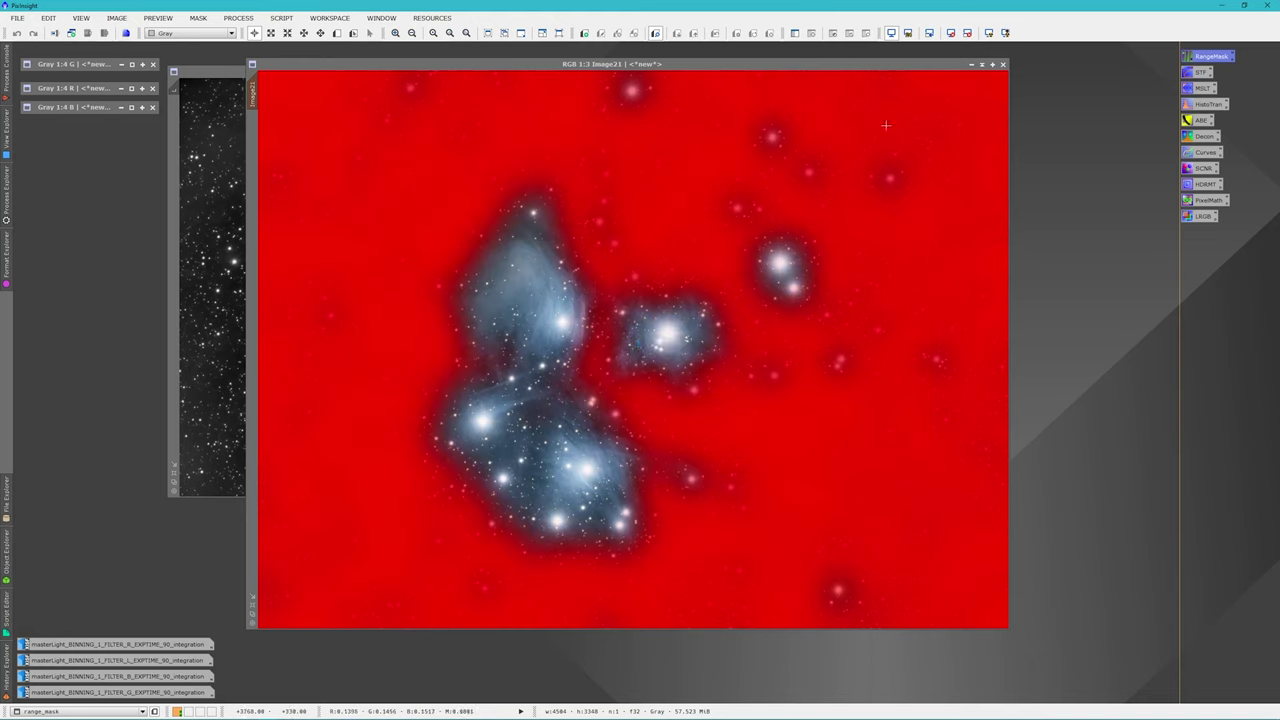
left_click_drag(704, 348, 1082, 55)
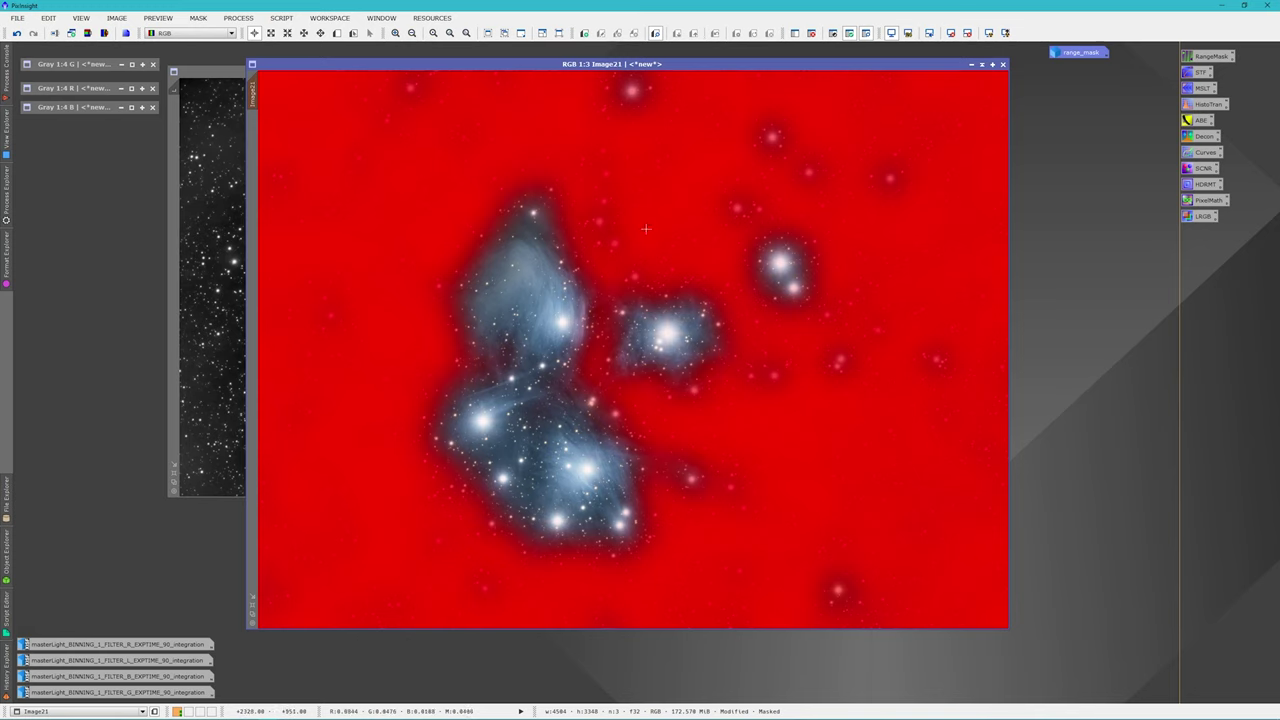
left_click(197, 19)
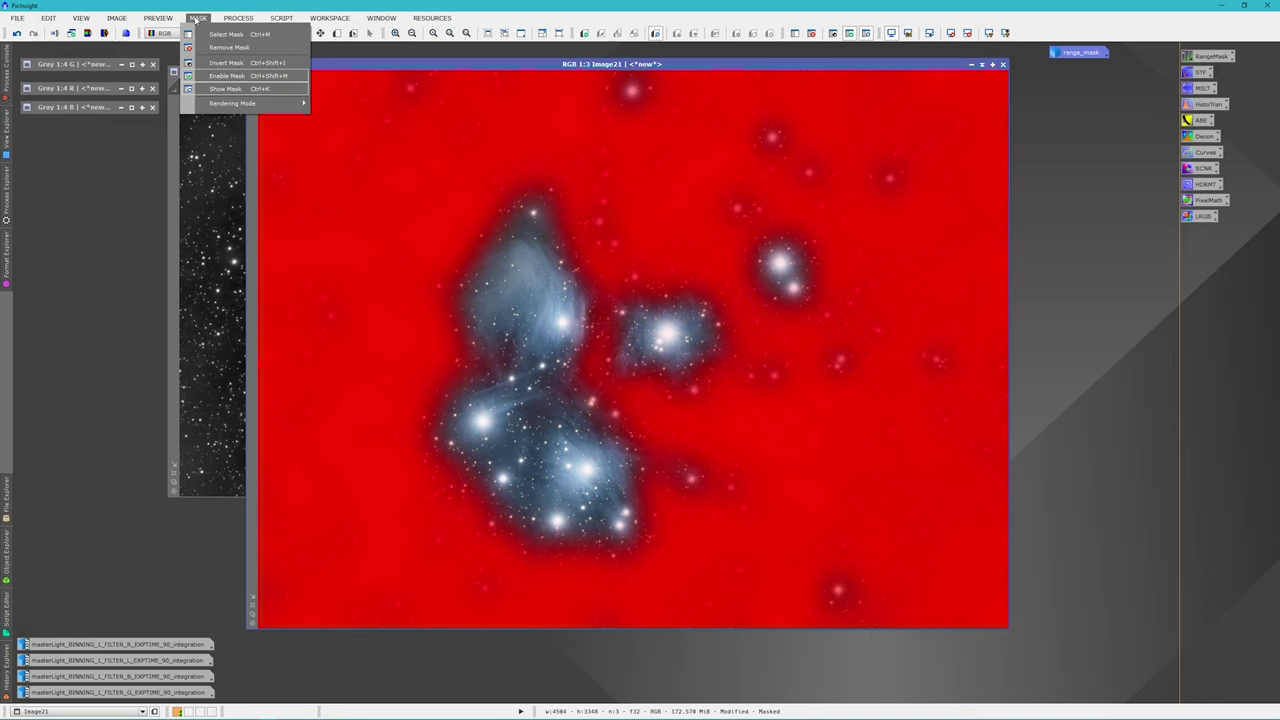
left_click(217, 90)
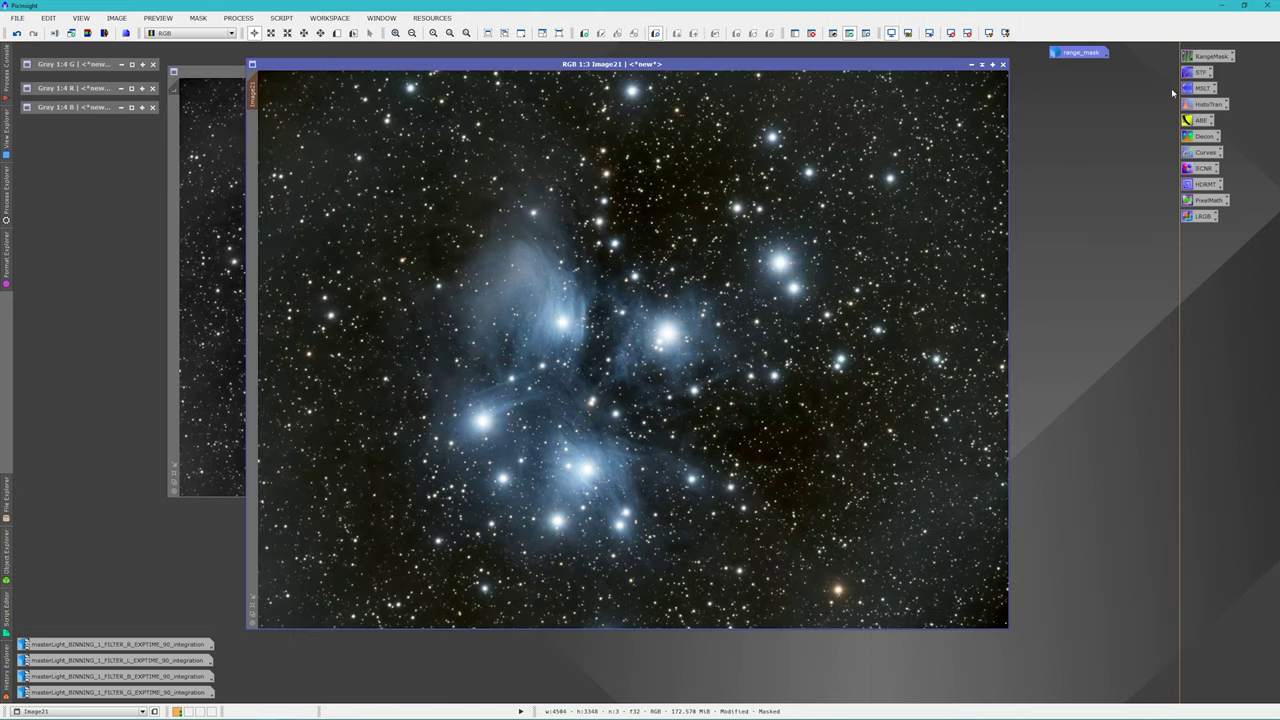
Step: Reset CurvesTransformation and, with a real-time preview, raise the saturation curve at a point with input about 0.71 and output about 0.84
double_click(1196, 152)
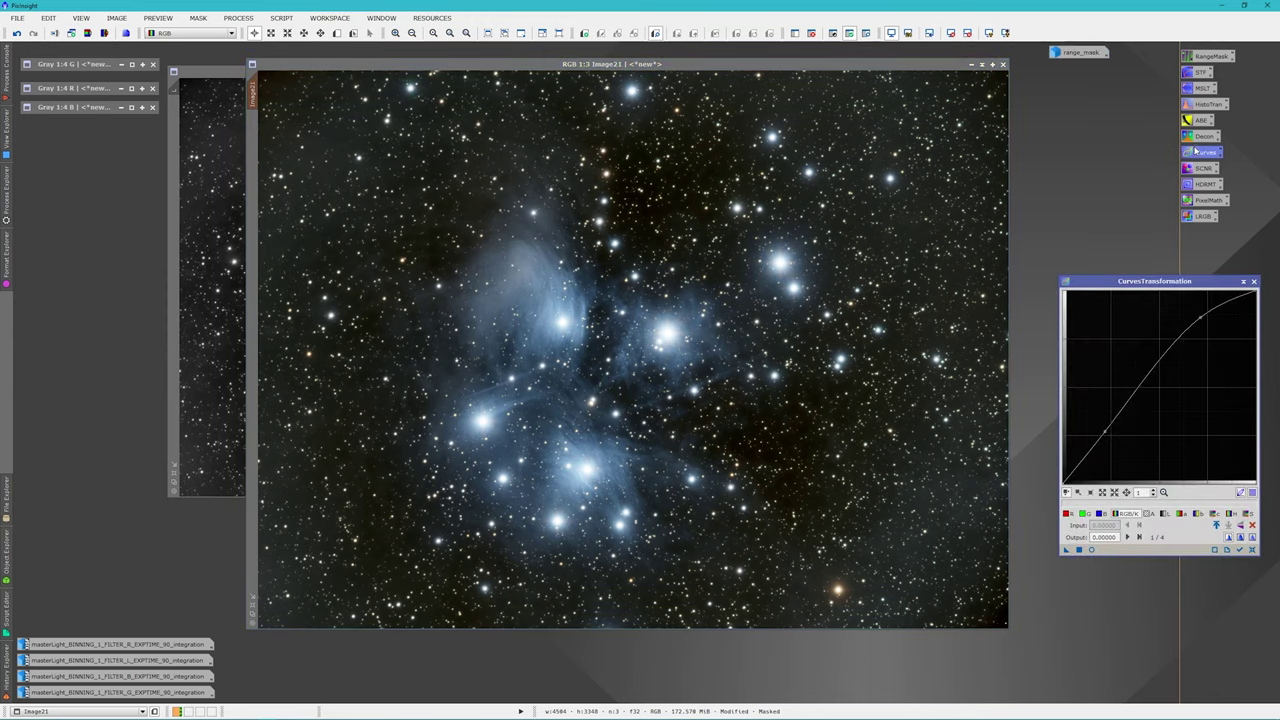
left_click(1253, 550)
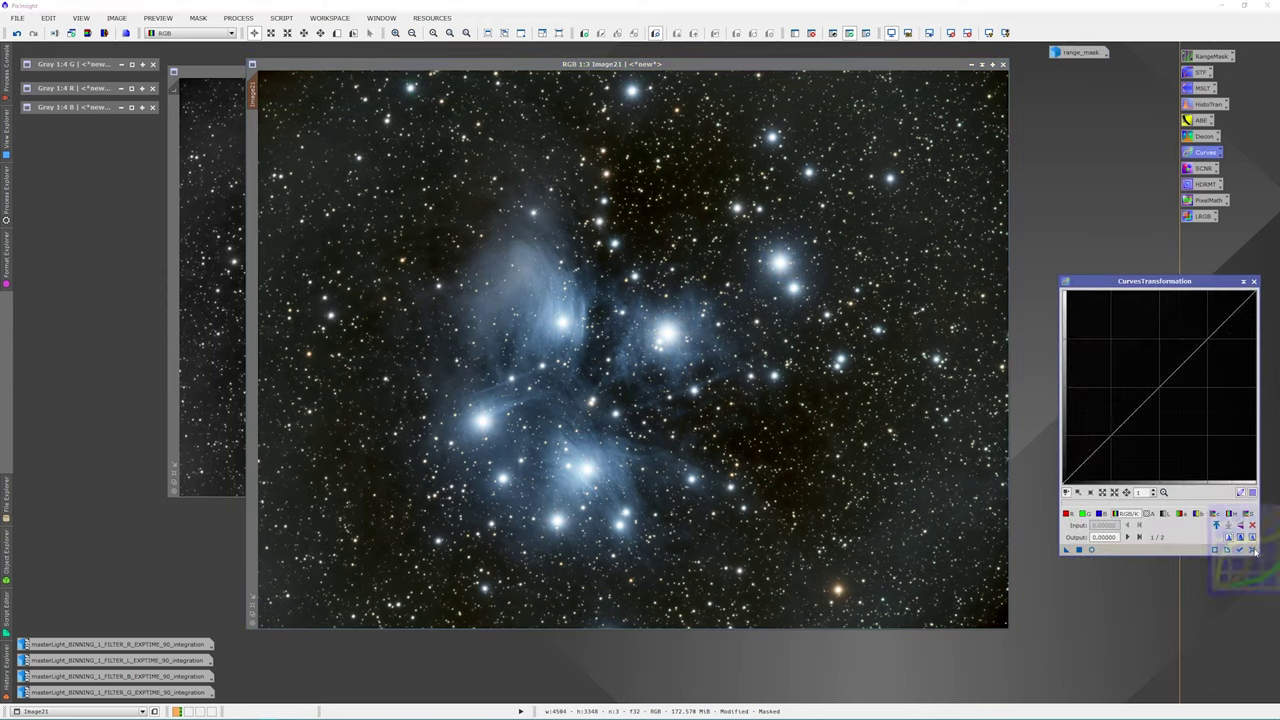
left_click_drag(1148, 283, 1125, 266)
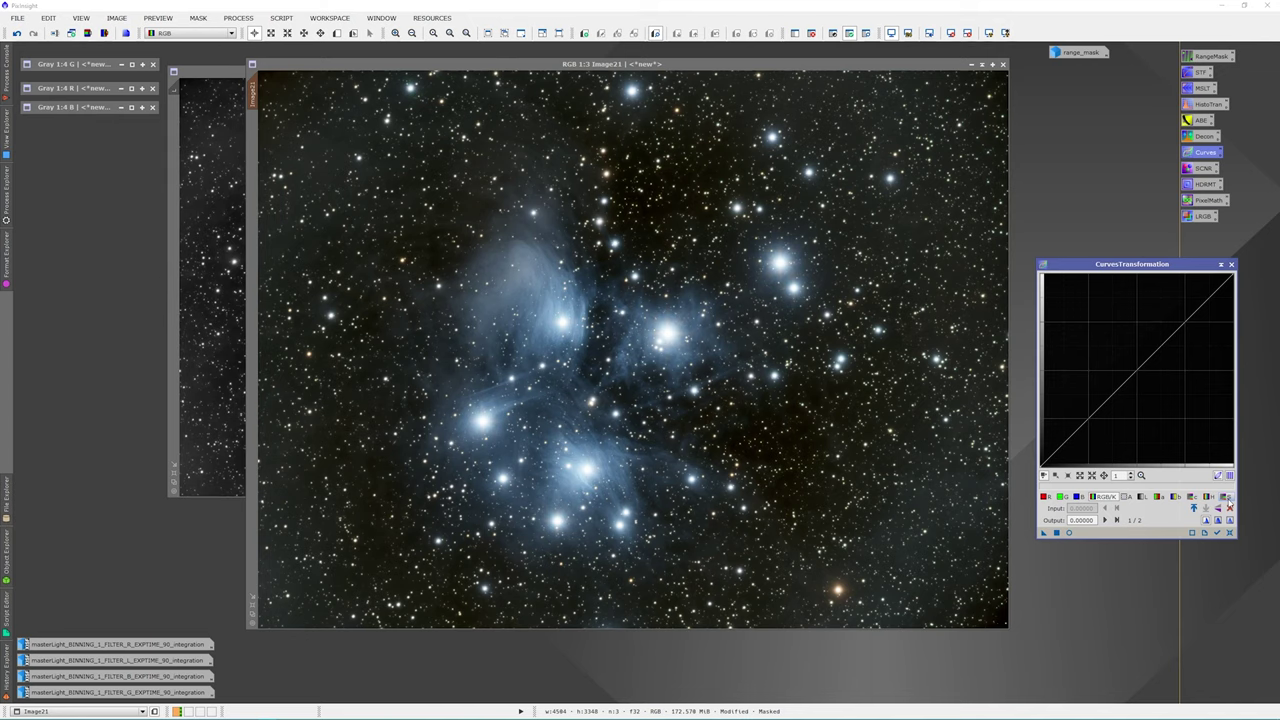
left_click(1228, 497)
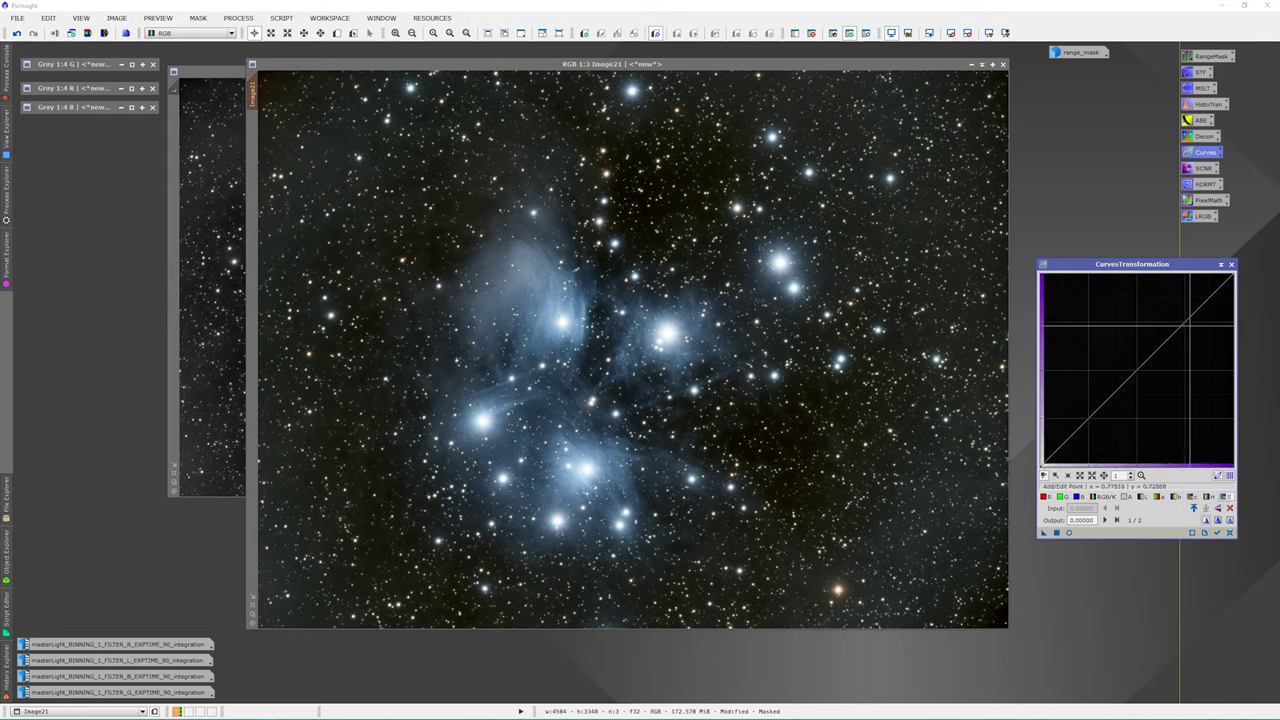
left_click_drag(1182, 320, 1173, 313)
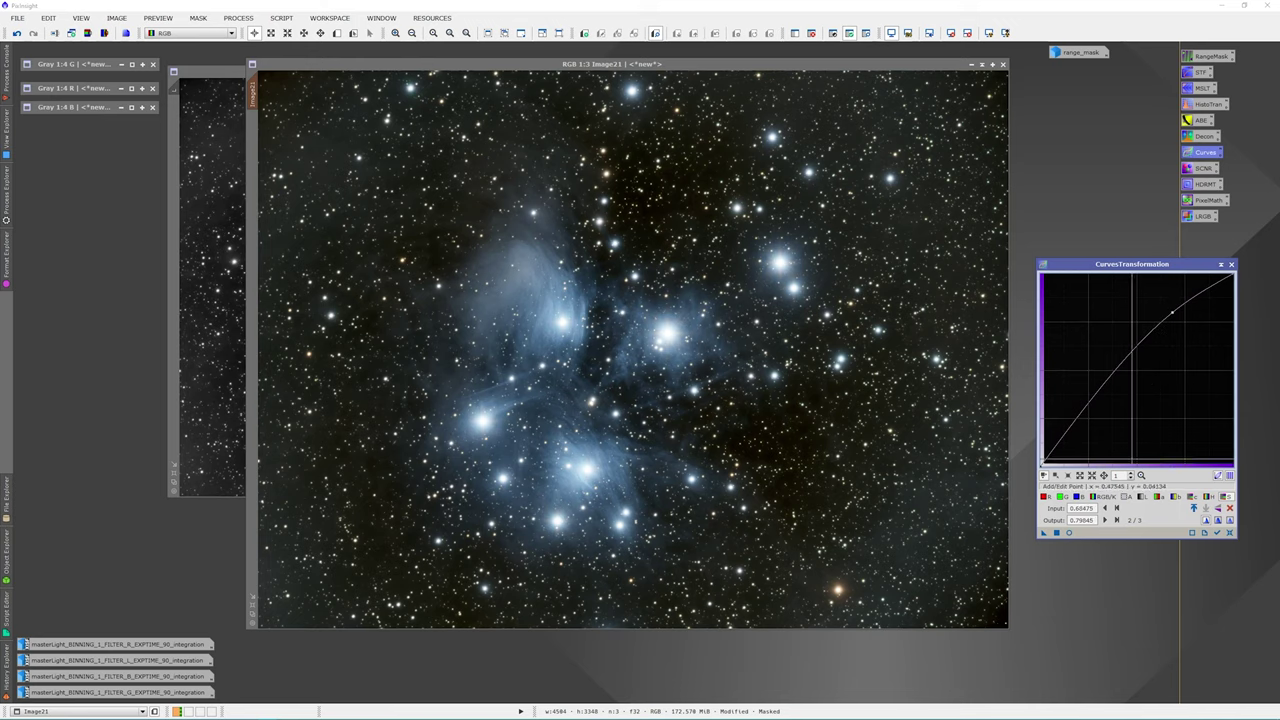
left_click(1069, 532)
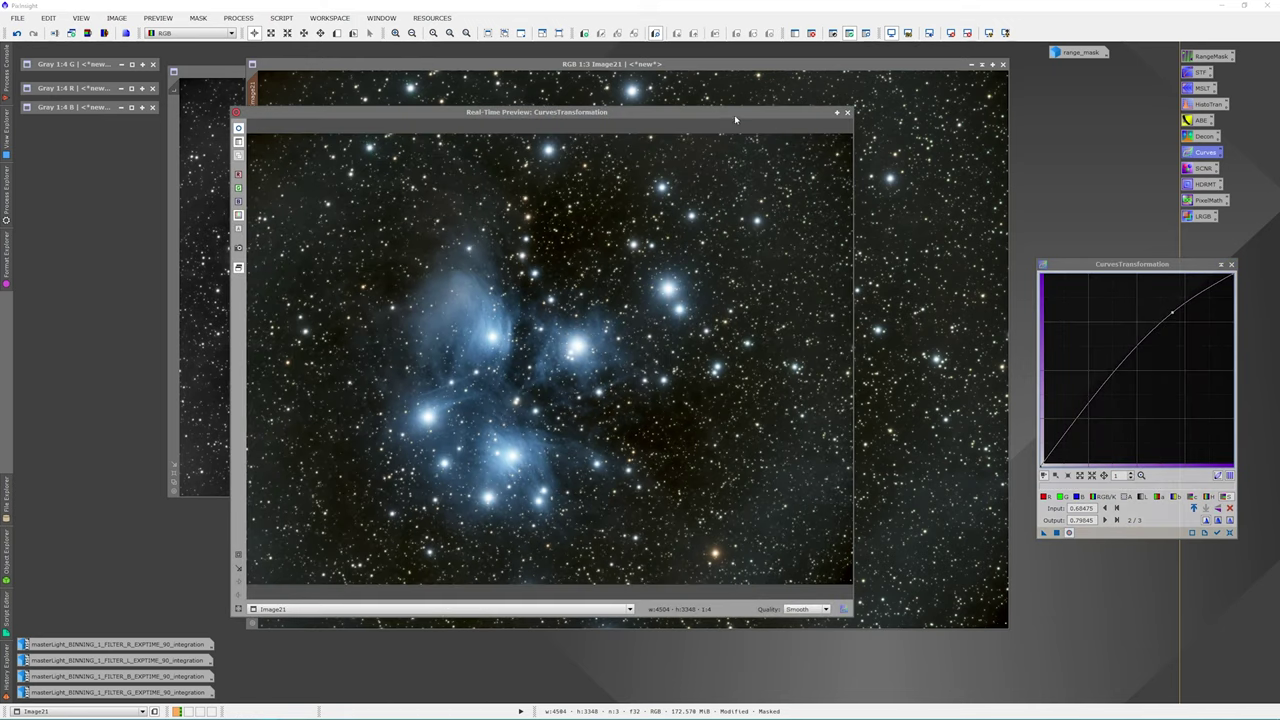
left_click_drag(735, 120, 837, 131)
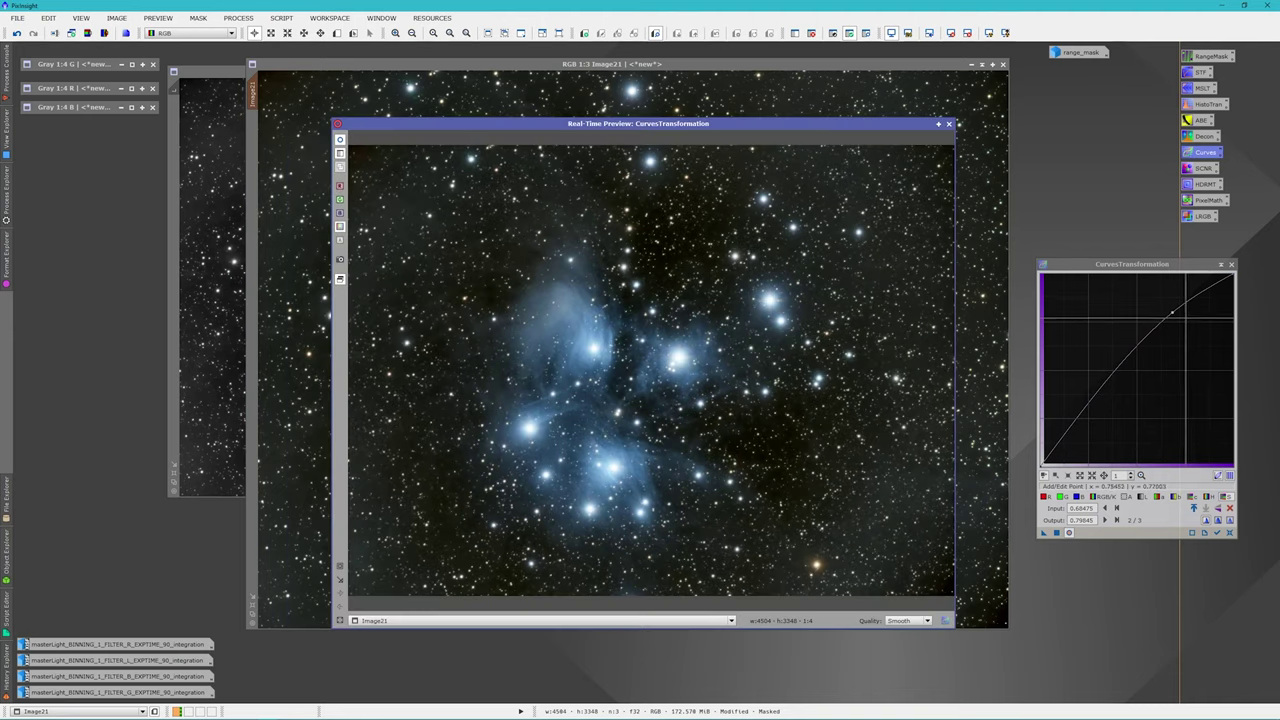
mouse_move(1172, 312)
left_mouse_down()
mouse_move(1186, 318)
mouse_move(1177, 301)
left_mouse_up()
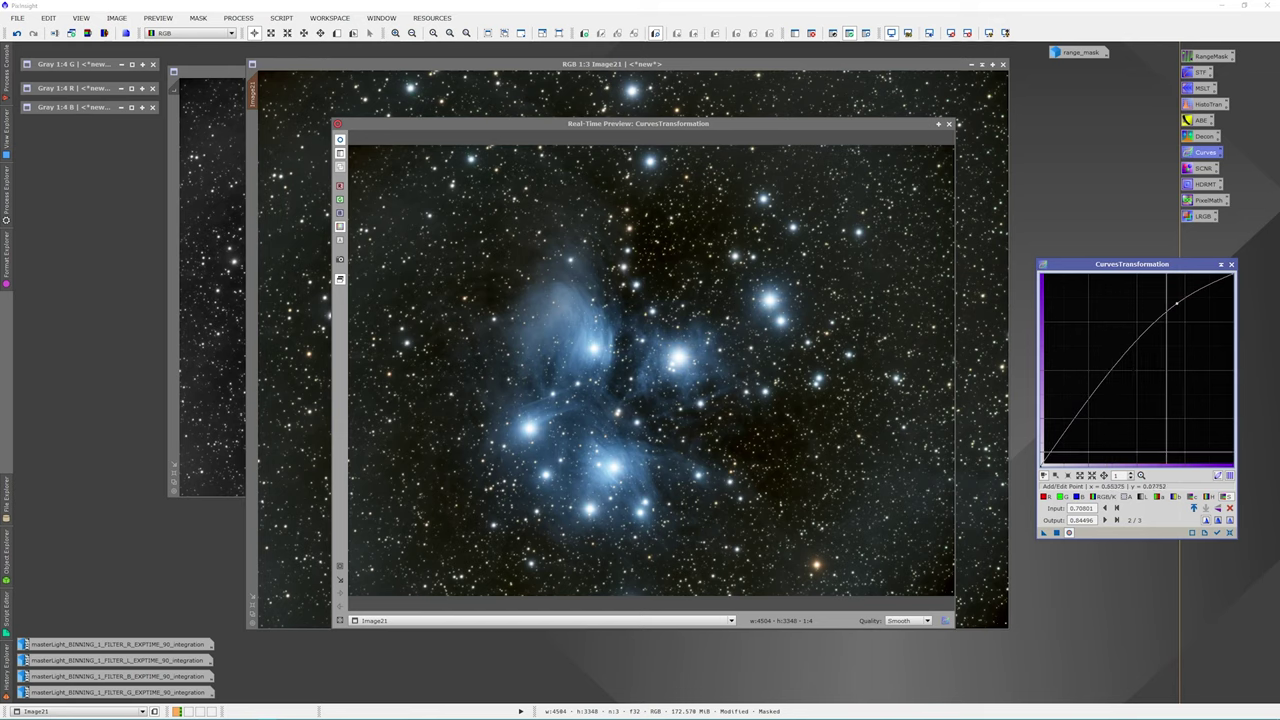
Step: Raise the RGB/K curve at a point with input about 0.75 and output about 0.82, and apply the curves to the masked nebulosity
left_click(1100, 497)
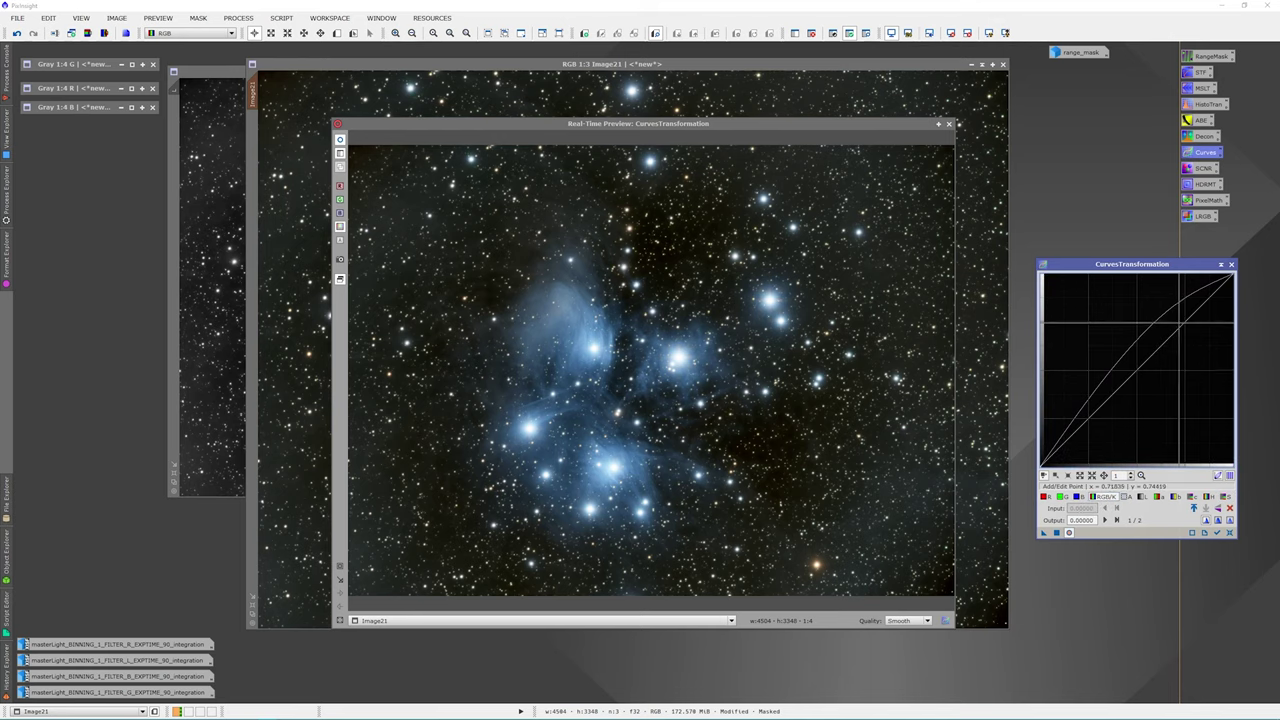
left_click_drag(1183, 323, 1182, 314)
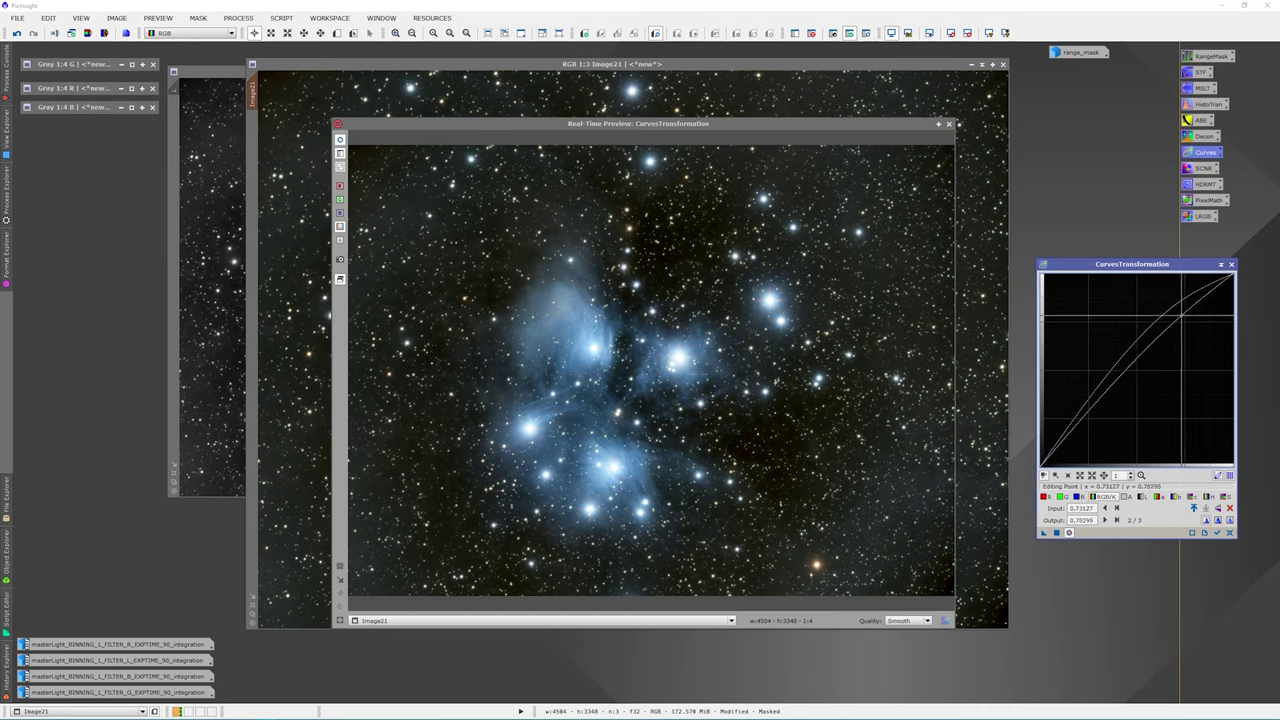
left_click_drag(1182, 315, 1185, 309)
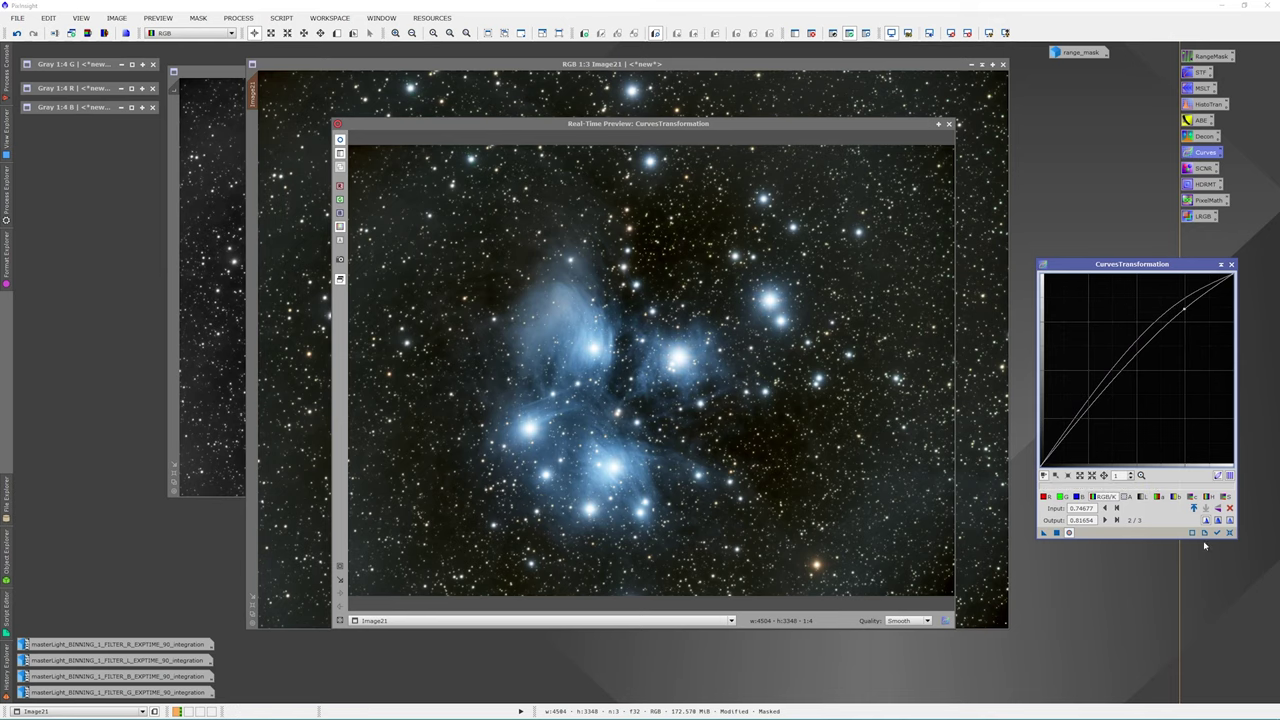
left_click(1056, 534)
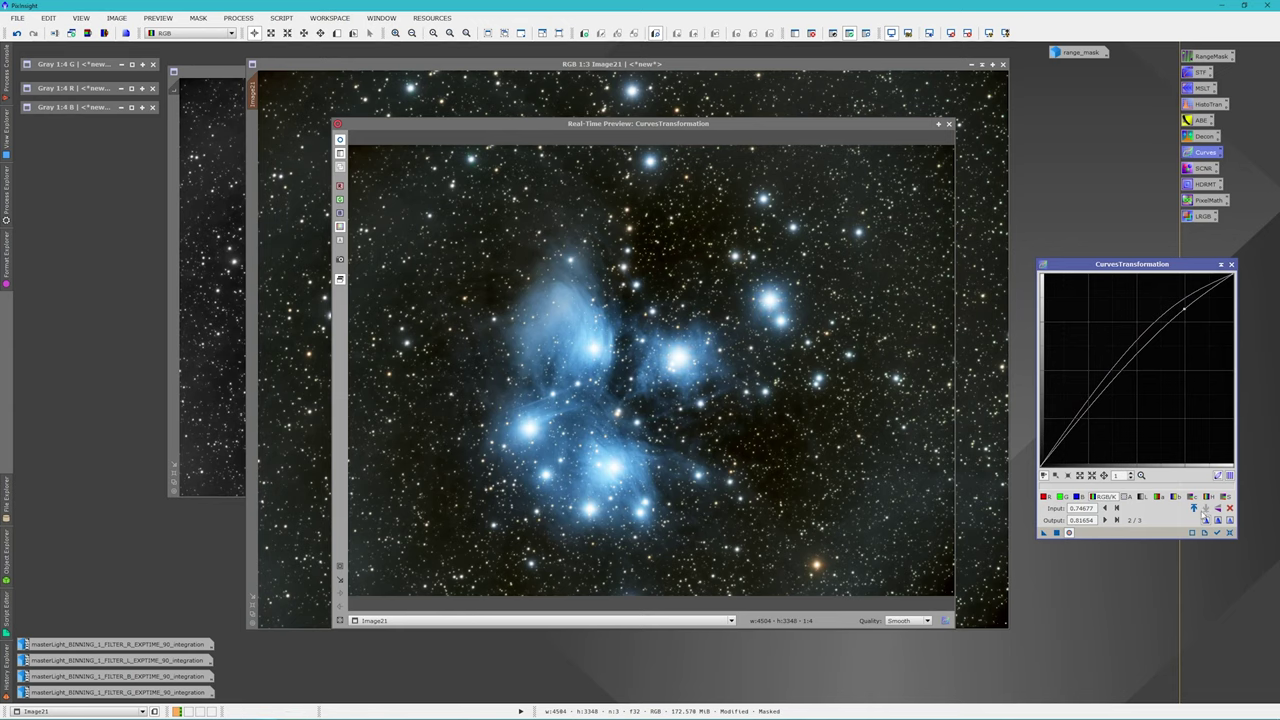
Step: Reset the curves to straight lines and invert the combined image's mask so the background can be edited
left_click(1231, 534)
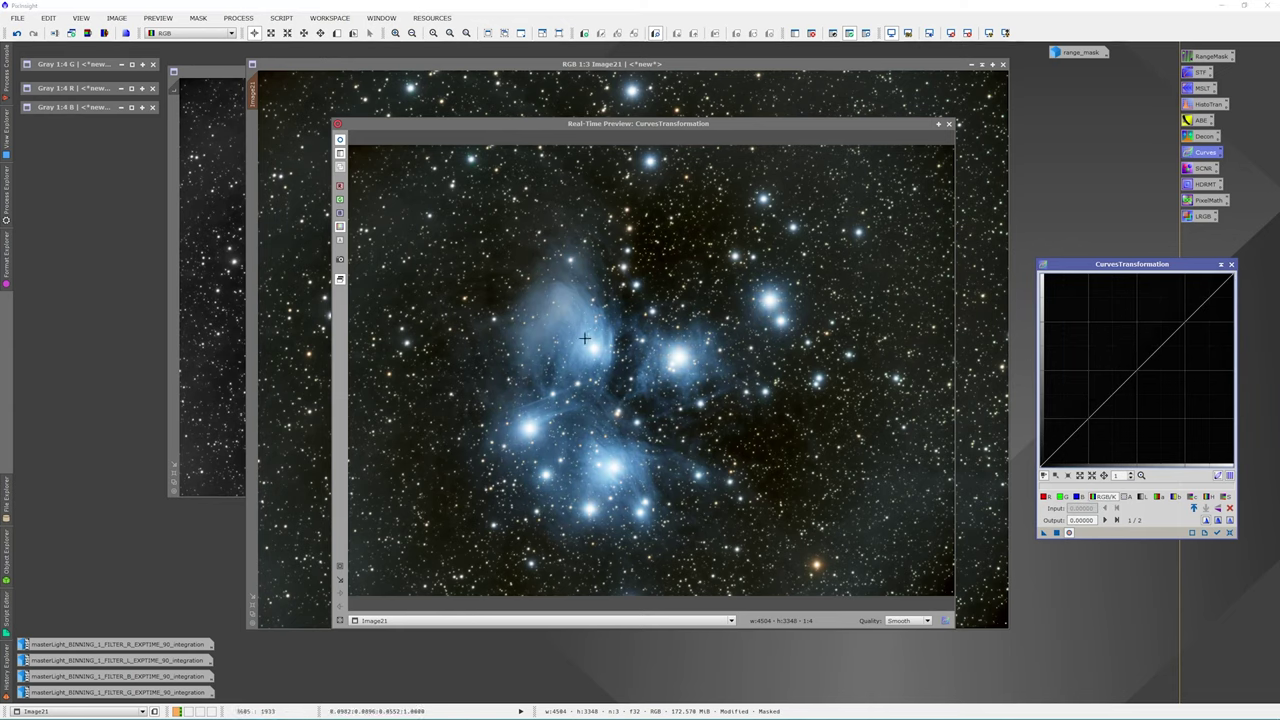
left_click(197, 18)
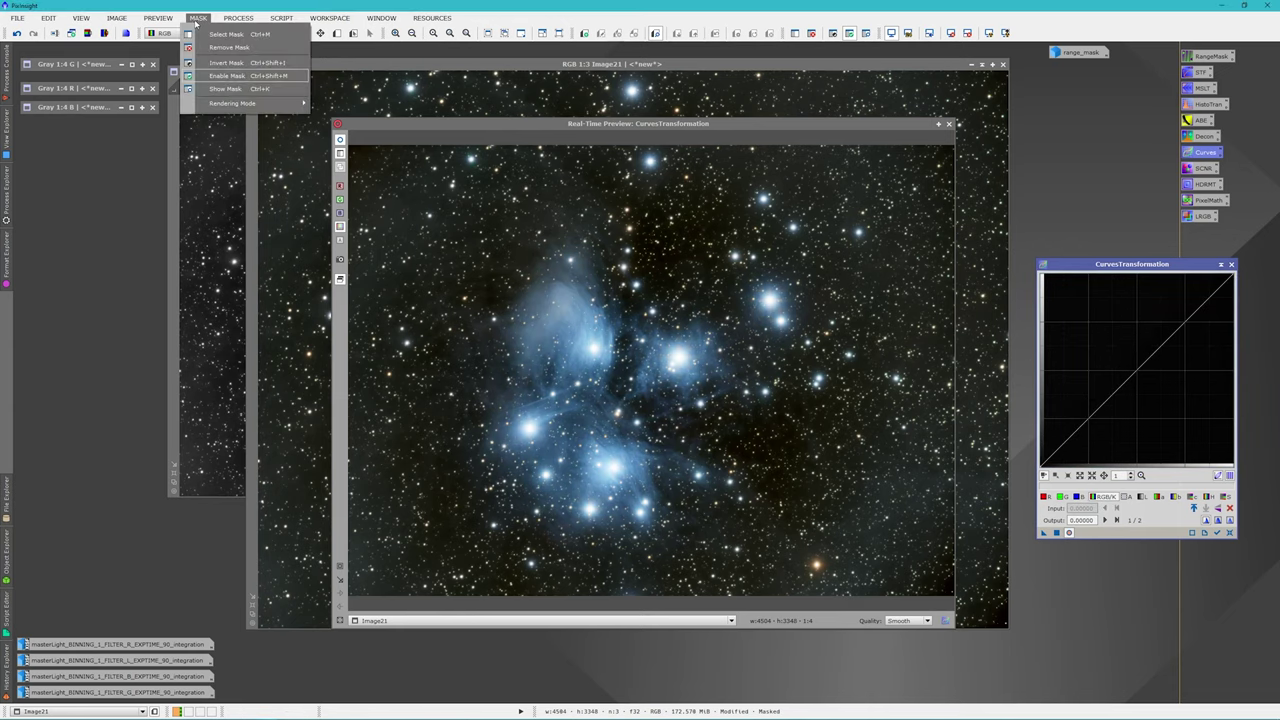
left_click(226, 75)
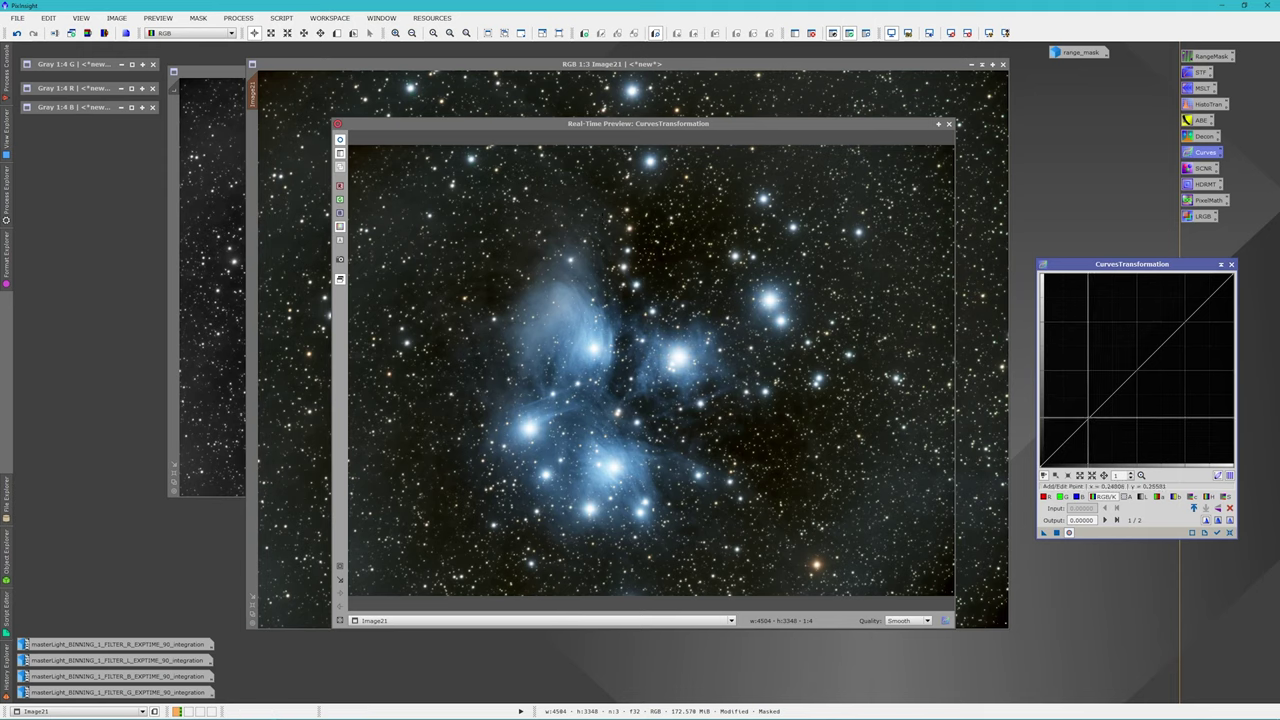
Step: Darken the background by lowering the RGB/K curve at a point with input about 0.29 and output about 0.25, and close the real-time preview
left_click(1088, 419)
mouse_move(1088, 419)
left_mouse_down()
mouse_move(1107, 430)
mouse_move(1094, 414)
left_mouse_up()
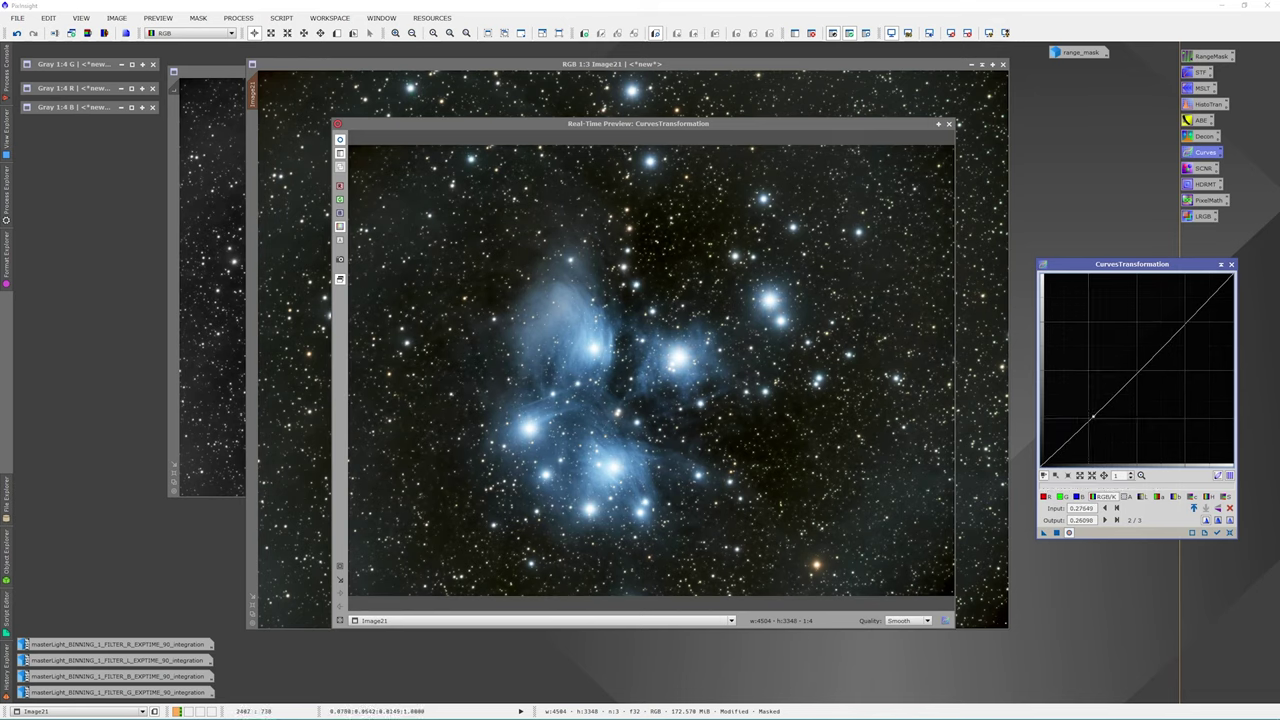
left_click(425, 230)
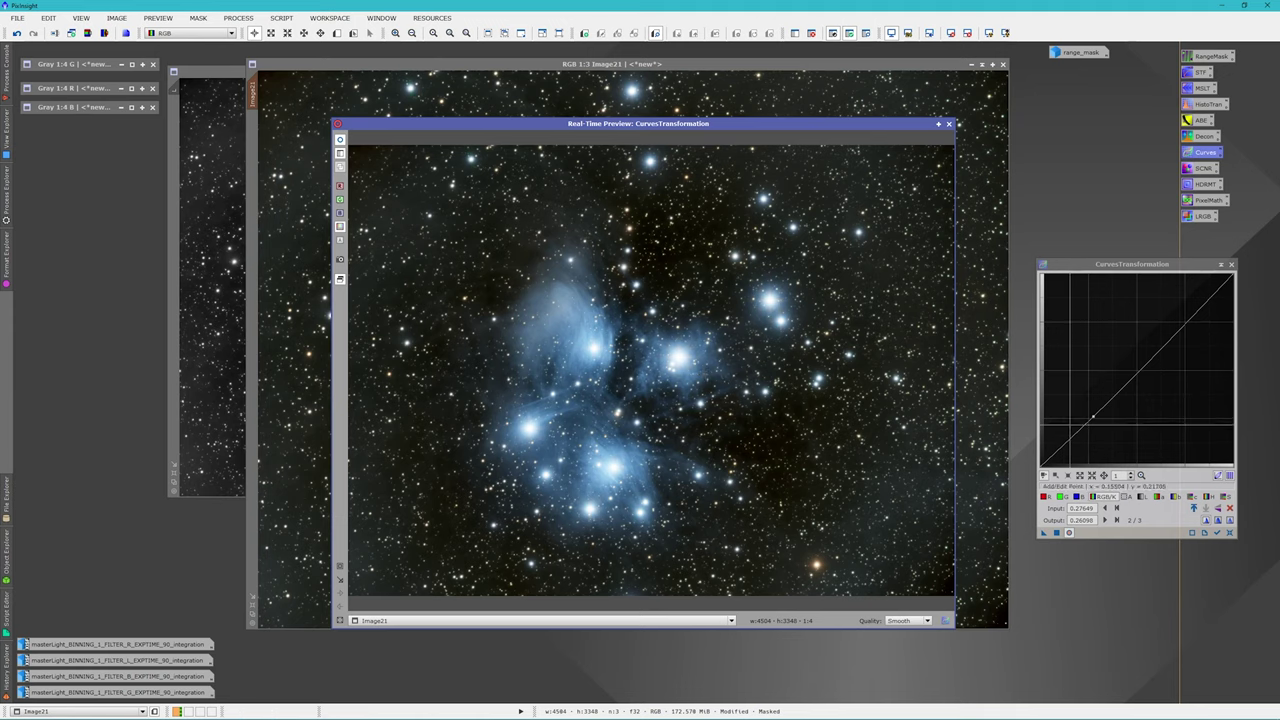
left_click_drag(1095, 414, 1097, 417)
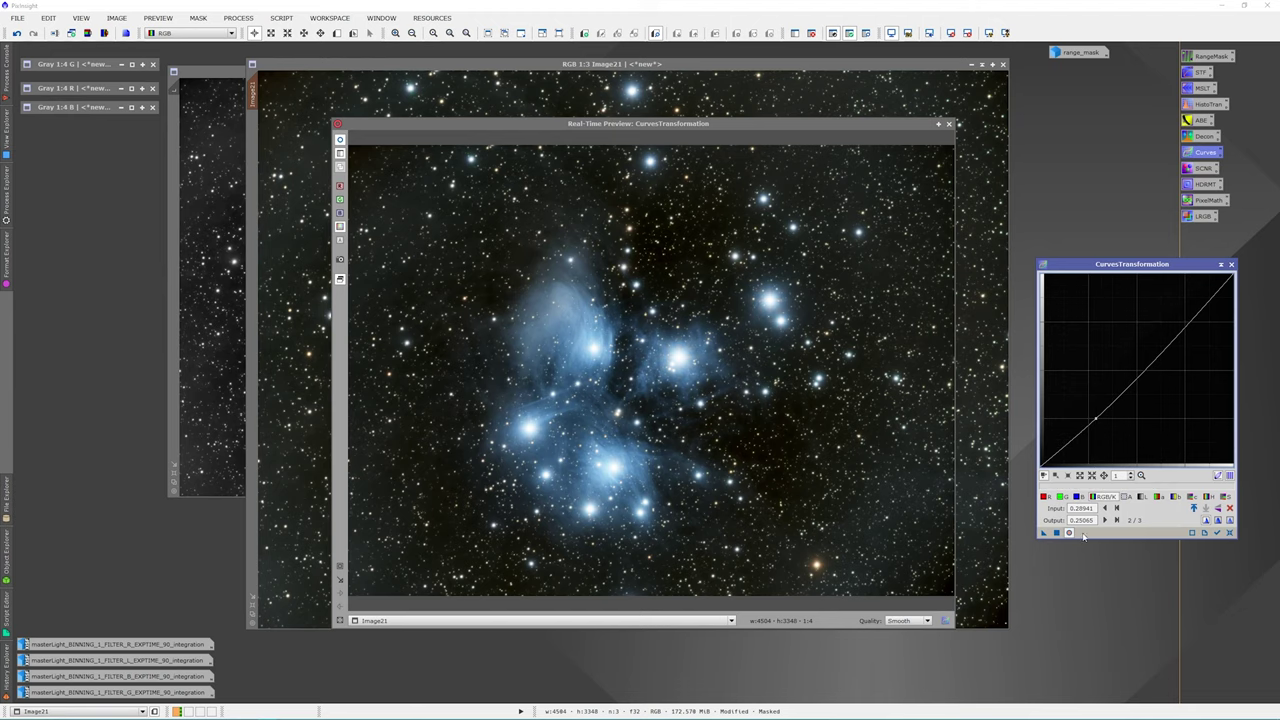
left_click(949, 125)
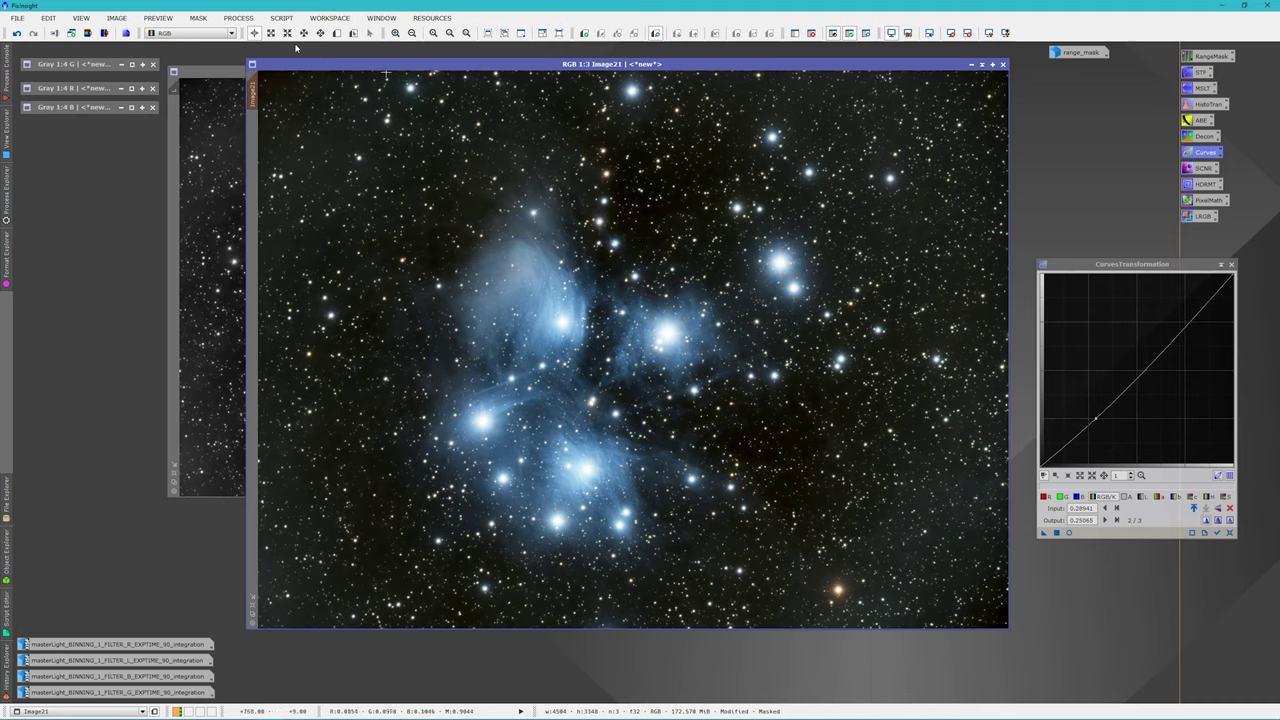
Step: Remove the mask from the combined image and close CurvesTransformation
left_click(197, 18)
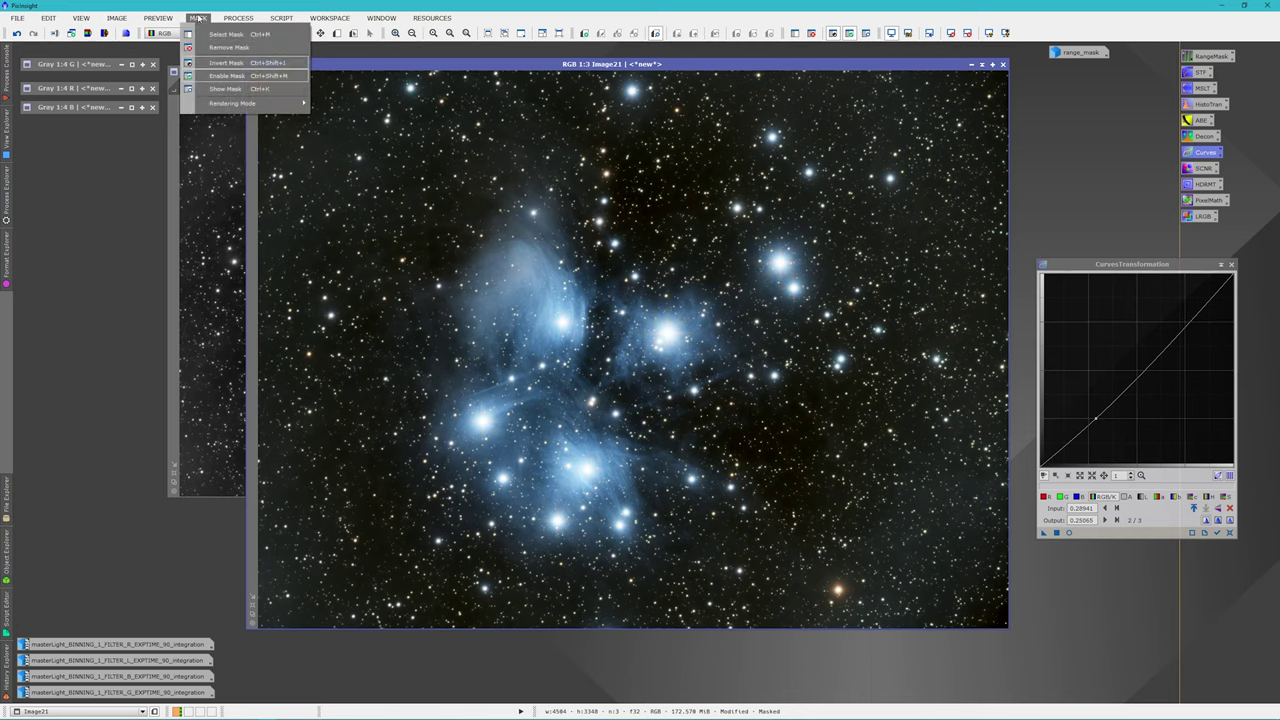
left_click(229, 47)
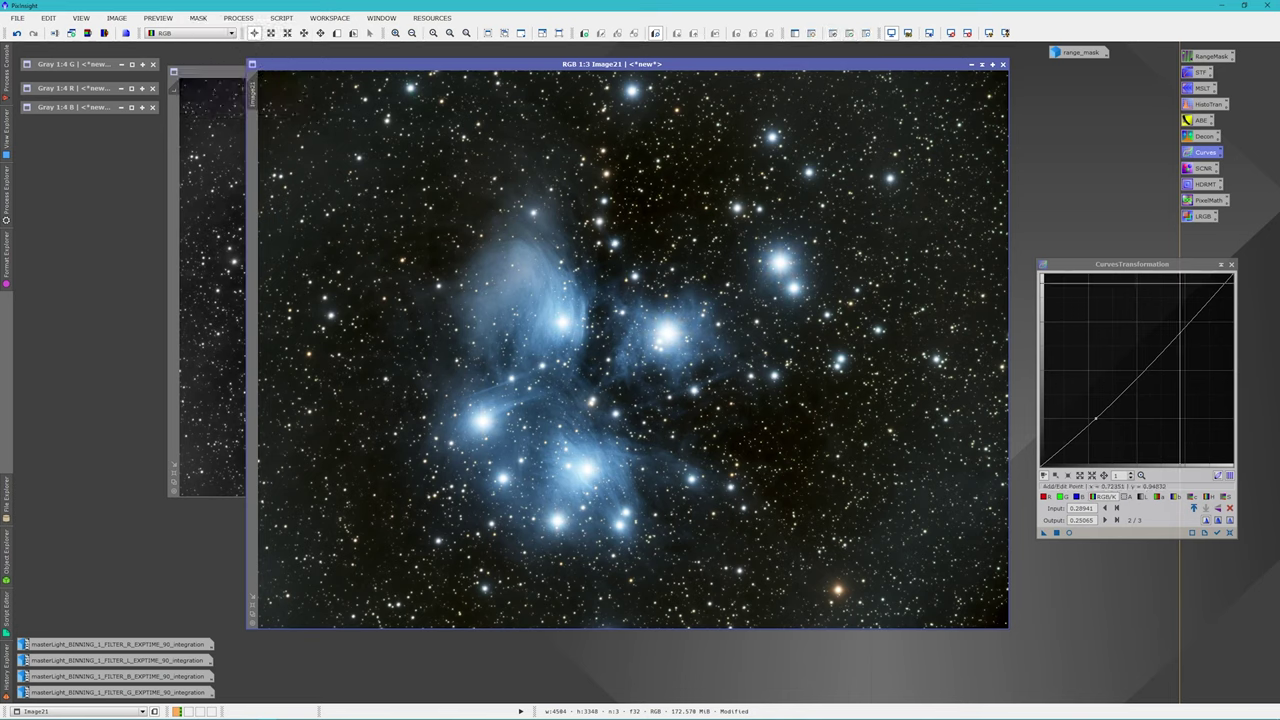
left_click(1231, 264)
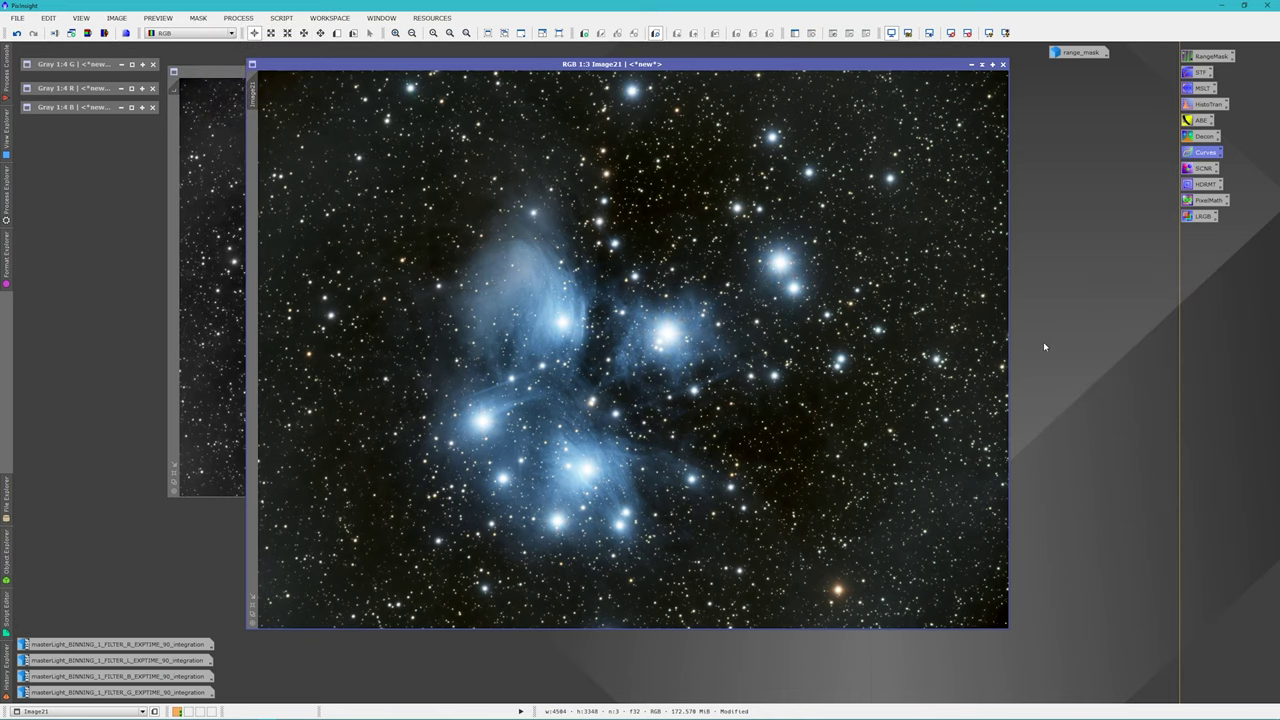
Step: Save the combined image as a 16-bit unsigned integer TIFF named M45 in the M 45 folder, without compression
mouse_move(7, 62)
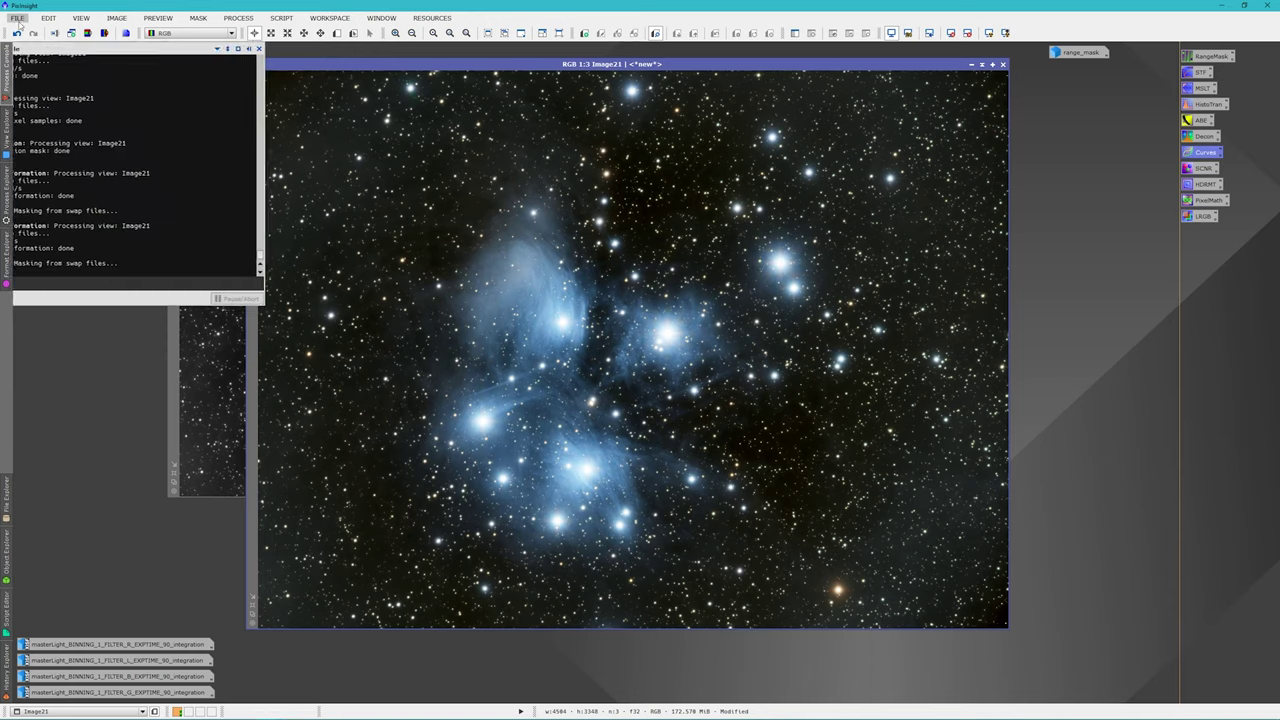
left_click(17, 18)
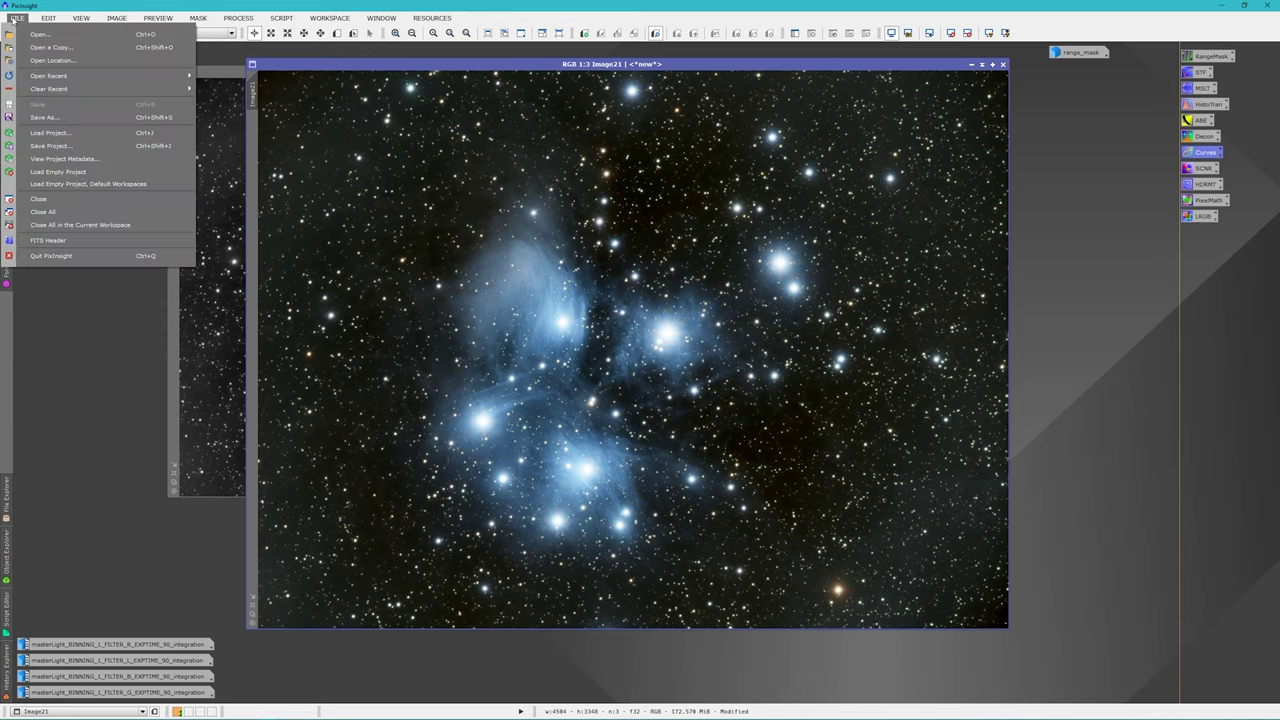
left_click(33, 120)
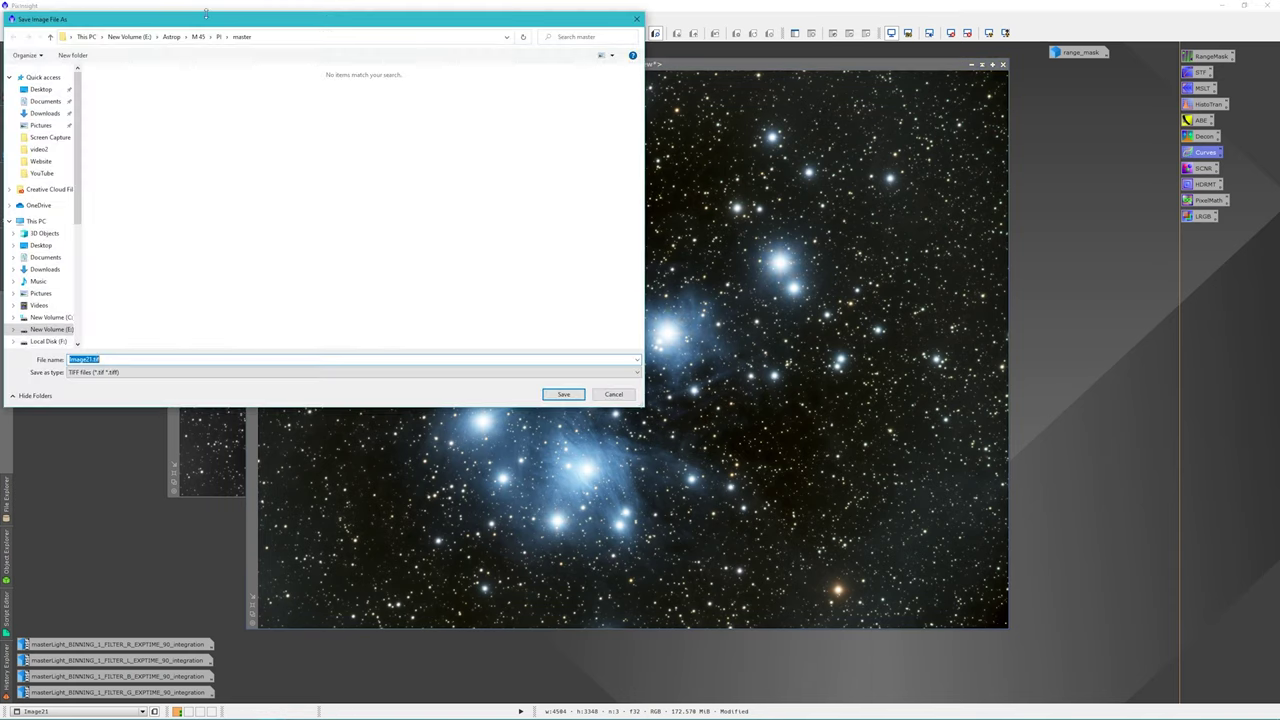
left_click_drag(207, 22, 402, 107)
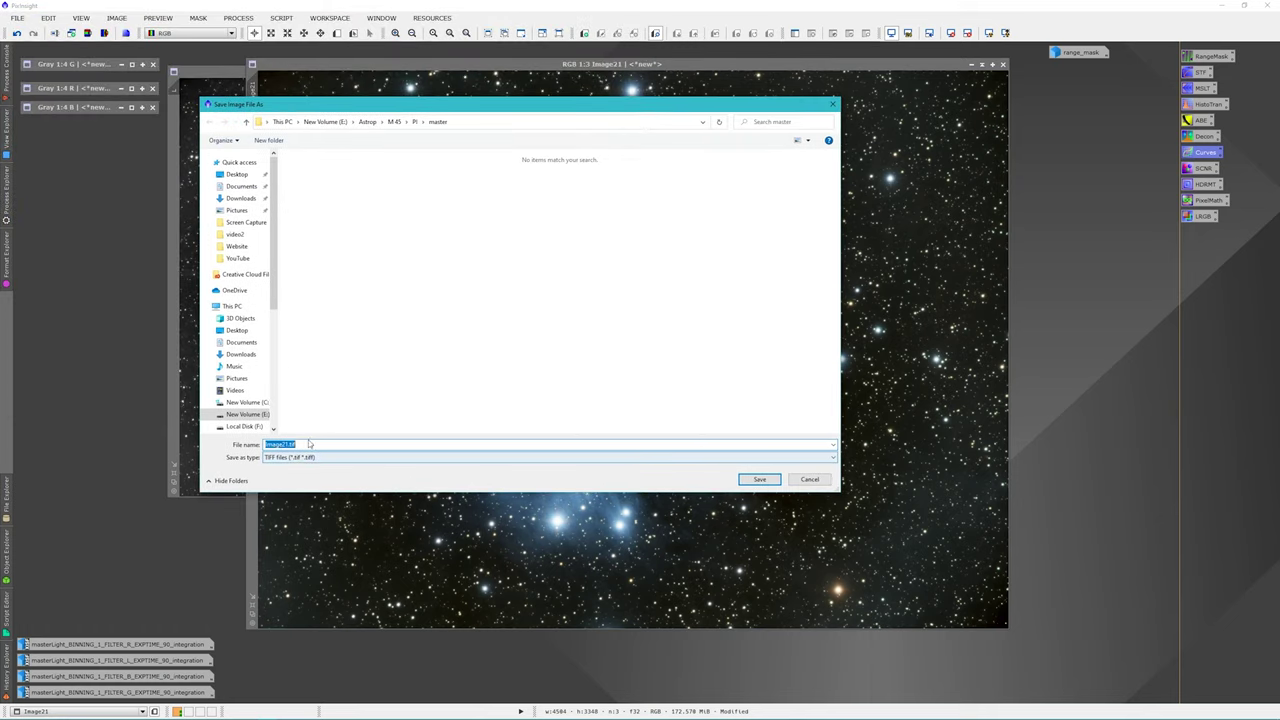
left_click(396, 122)
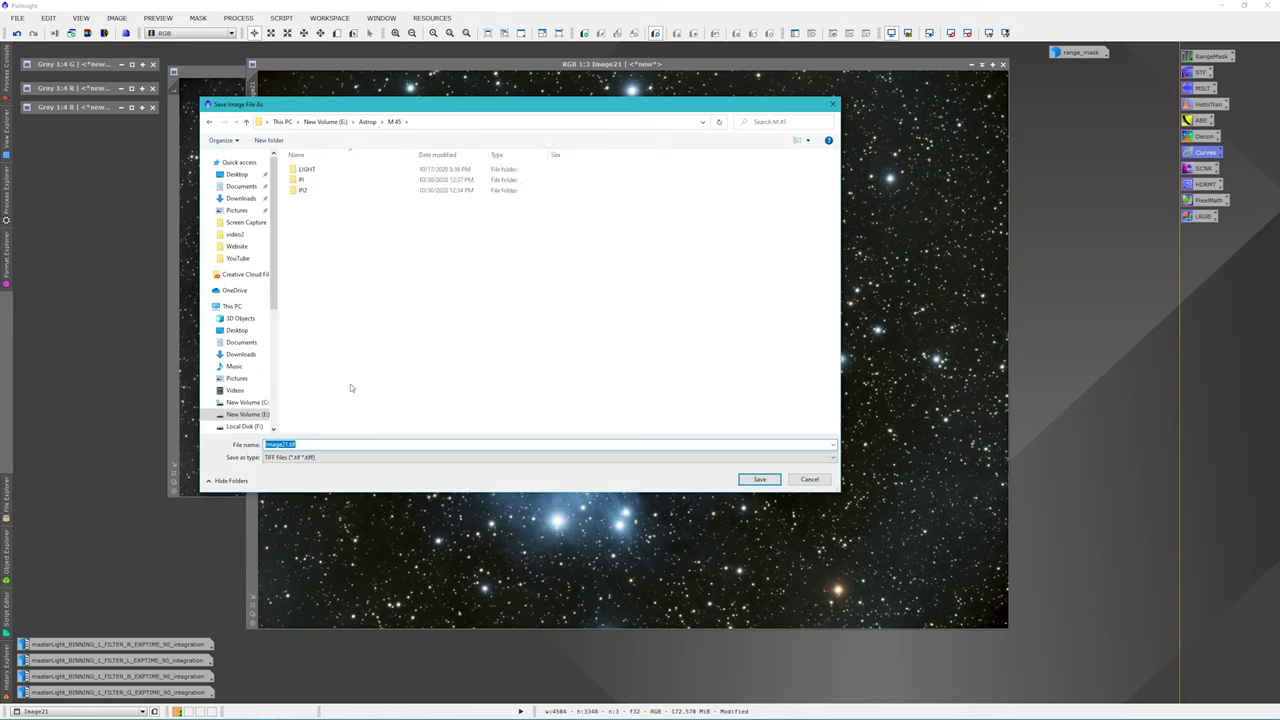
left_click(287, 446)
left_click_drag(287, 445, 263, 445)
type("7M")
left_click(753, 480)
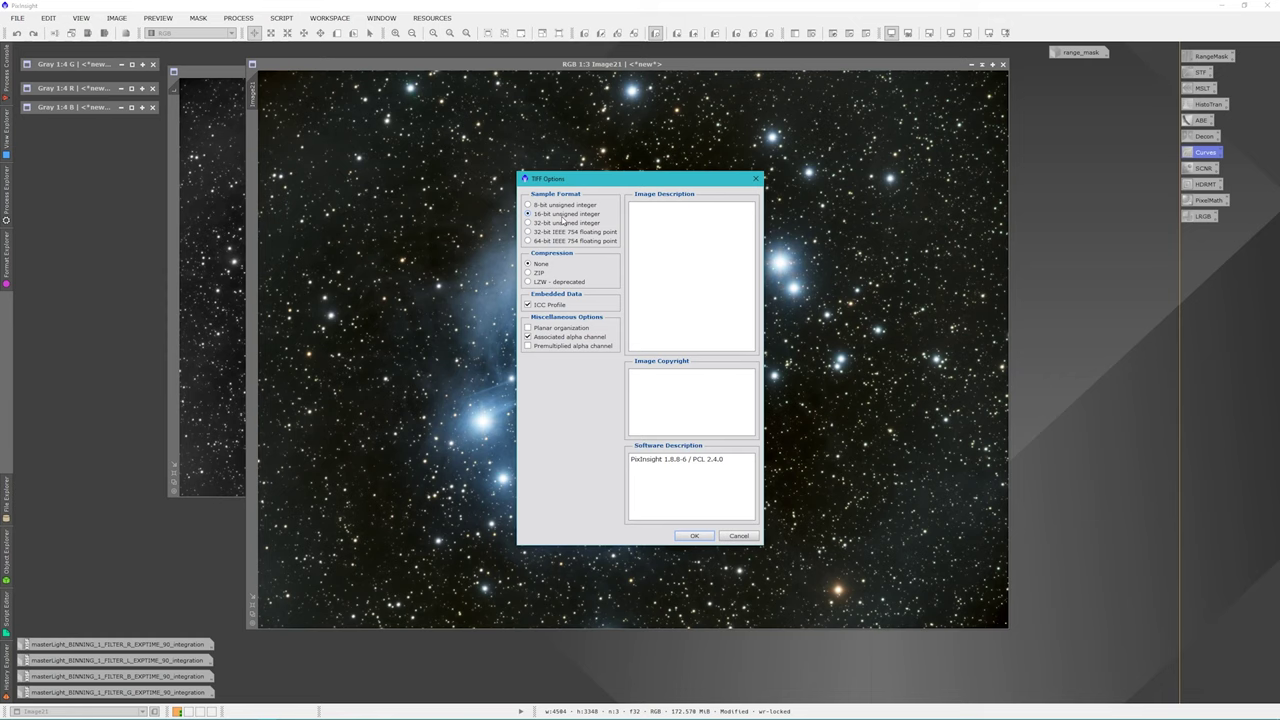
left_click(692, 534)
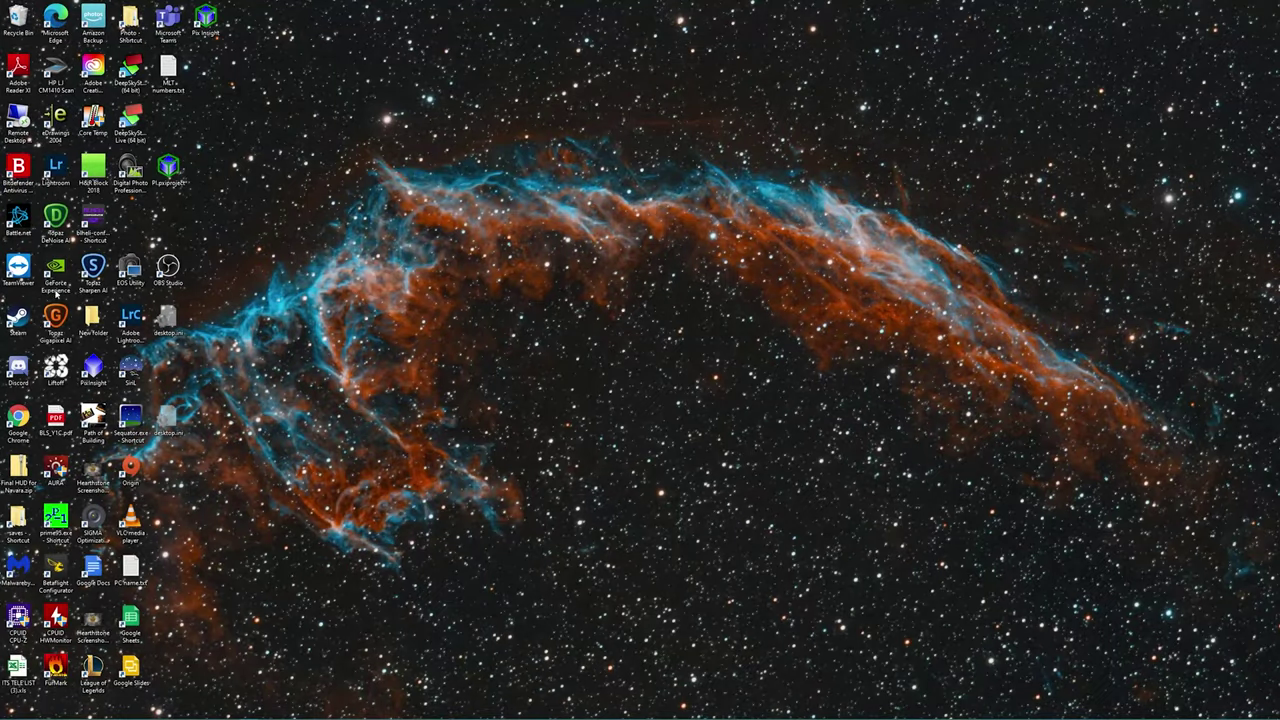
Step: Switch to Lightroom Classic and import M45.tif from the M 45 folder on drive E into the library
double_click(130, 322)
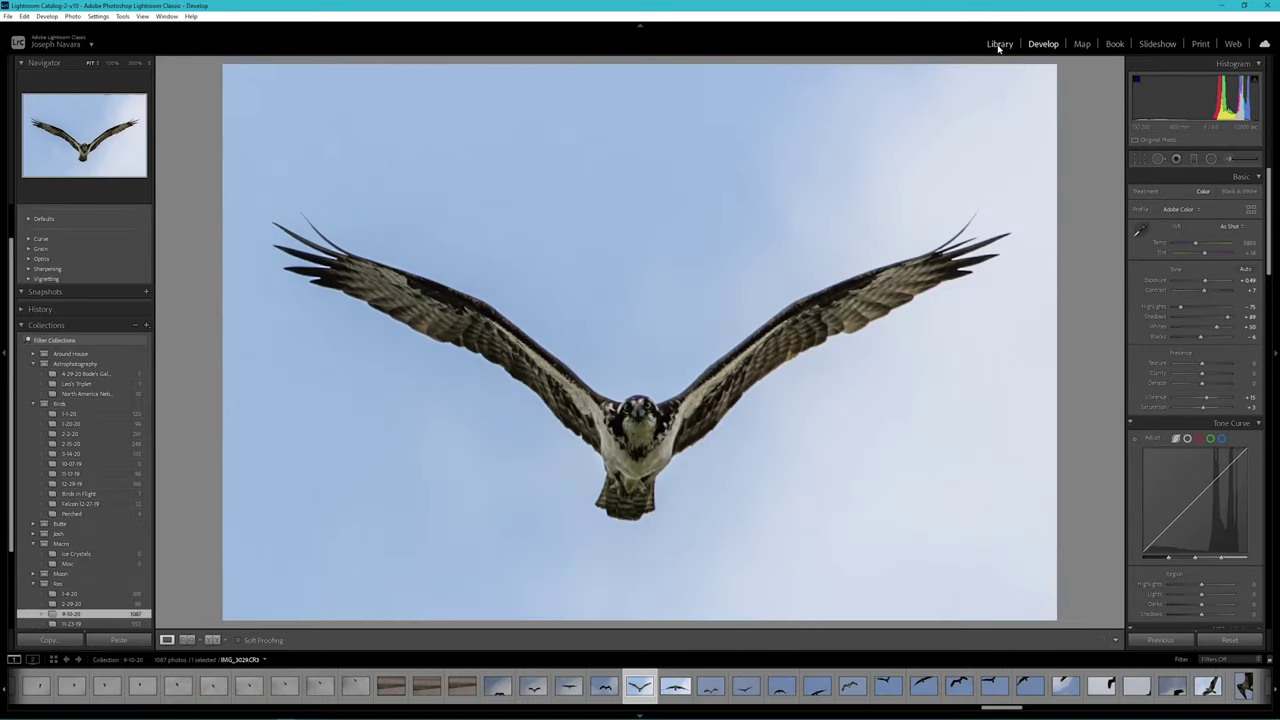
left_click(999, 45)
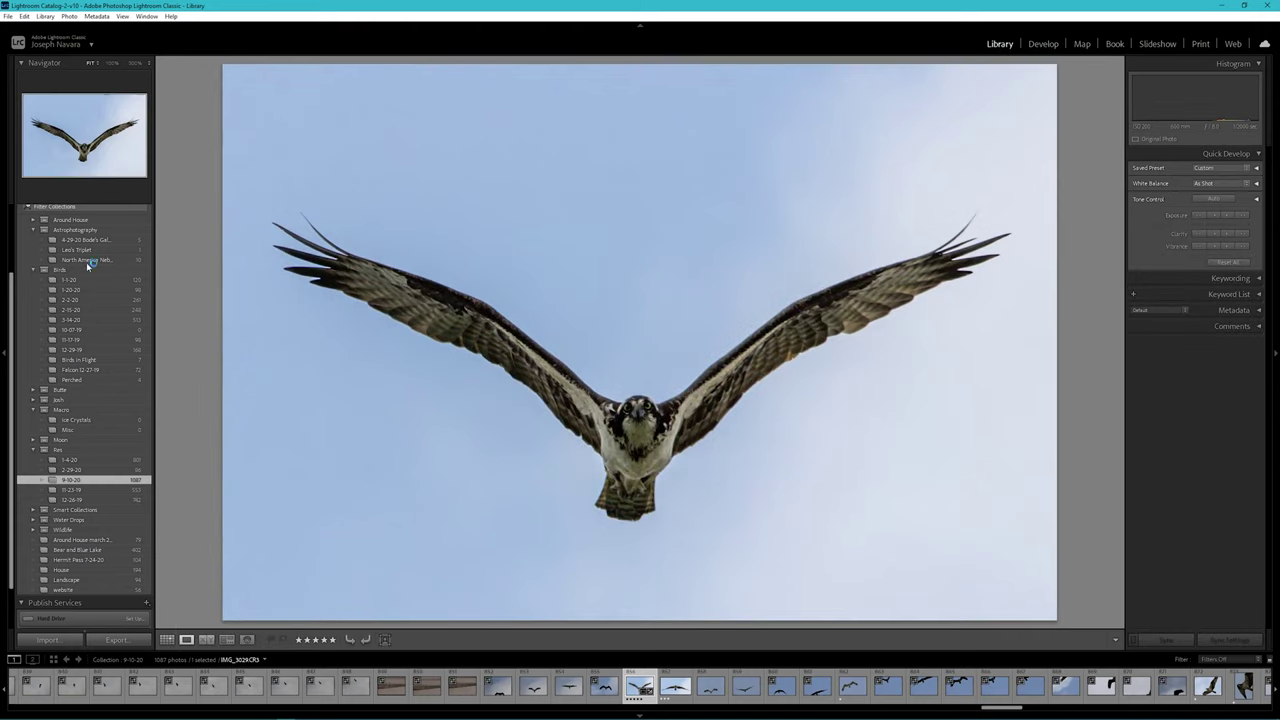
left_click(45, 641)
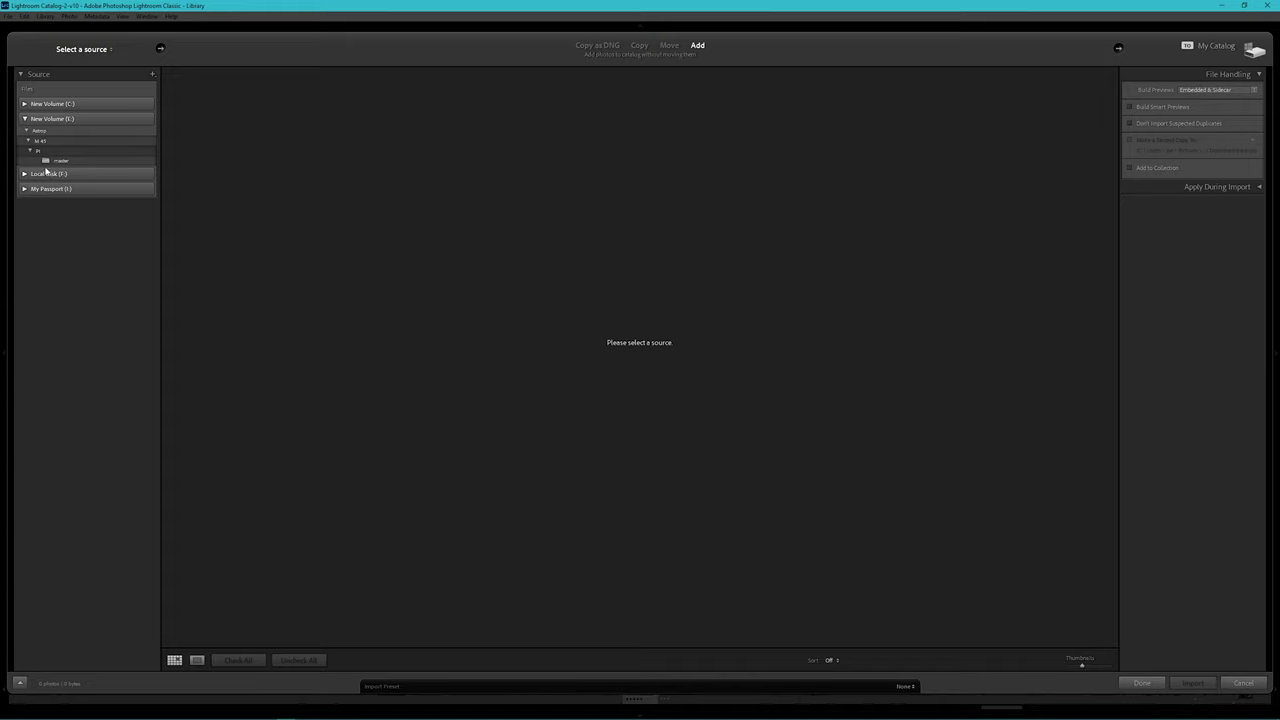
left_click(38, 140)
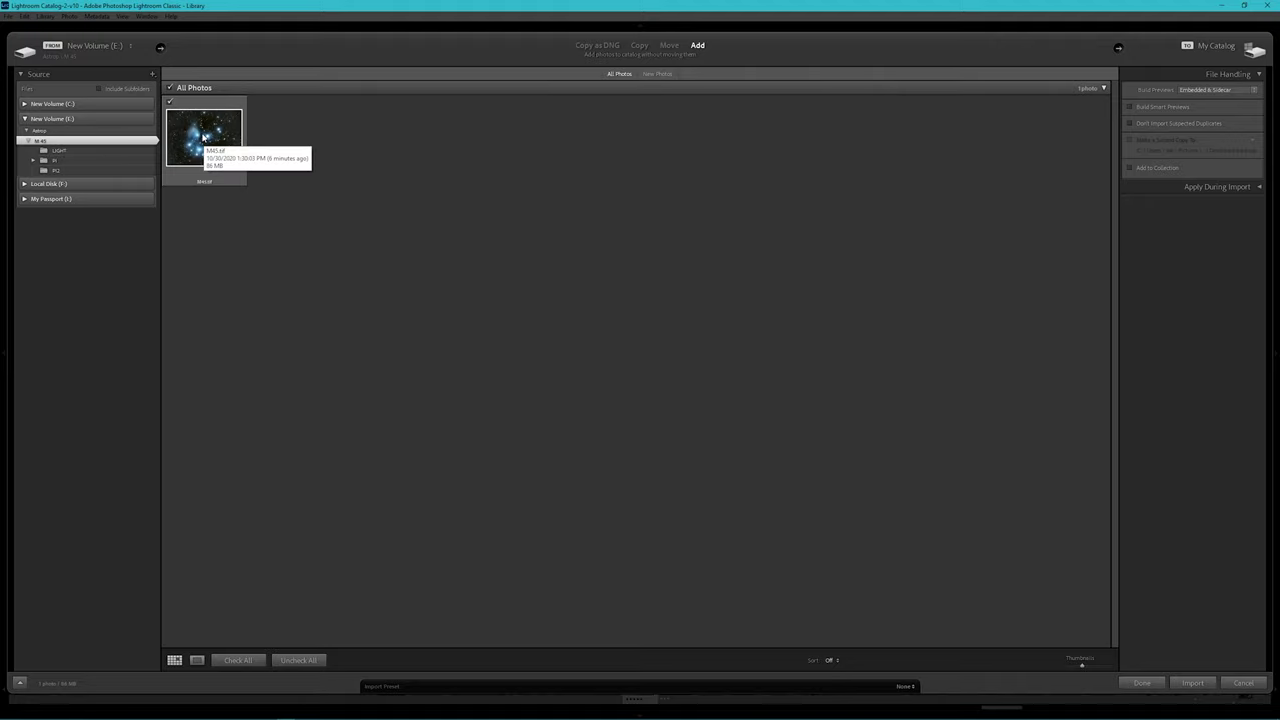
left_click(203, 137)
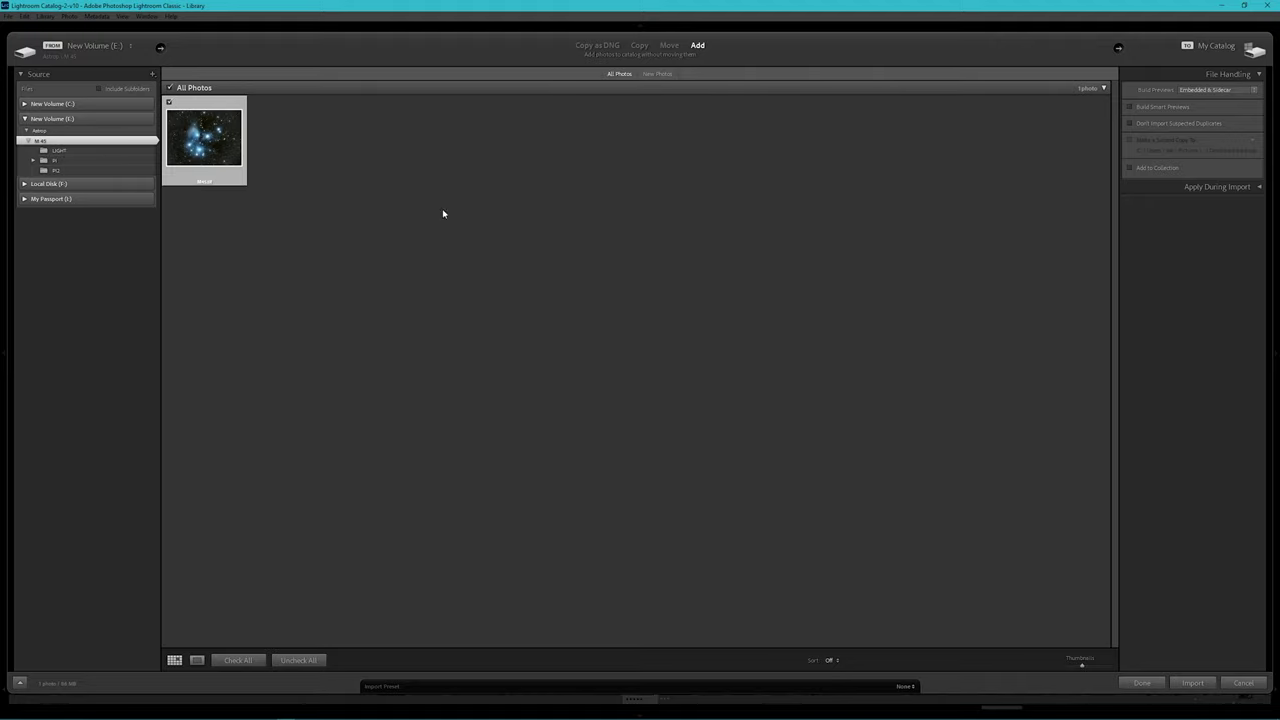
left_click(1193, 684)
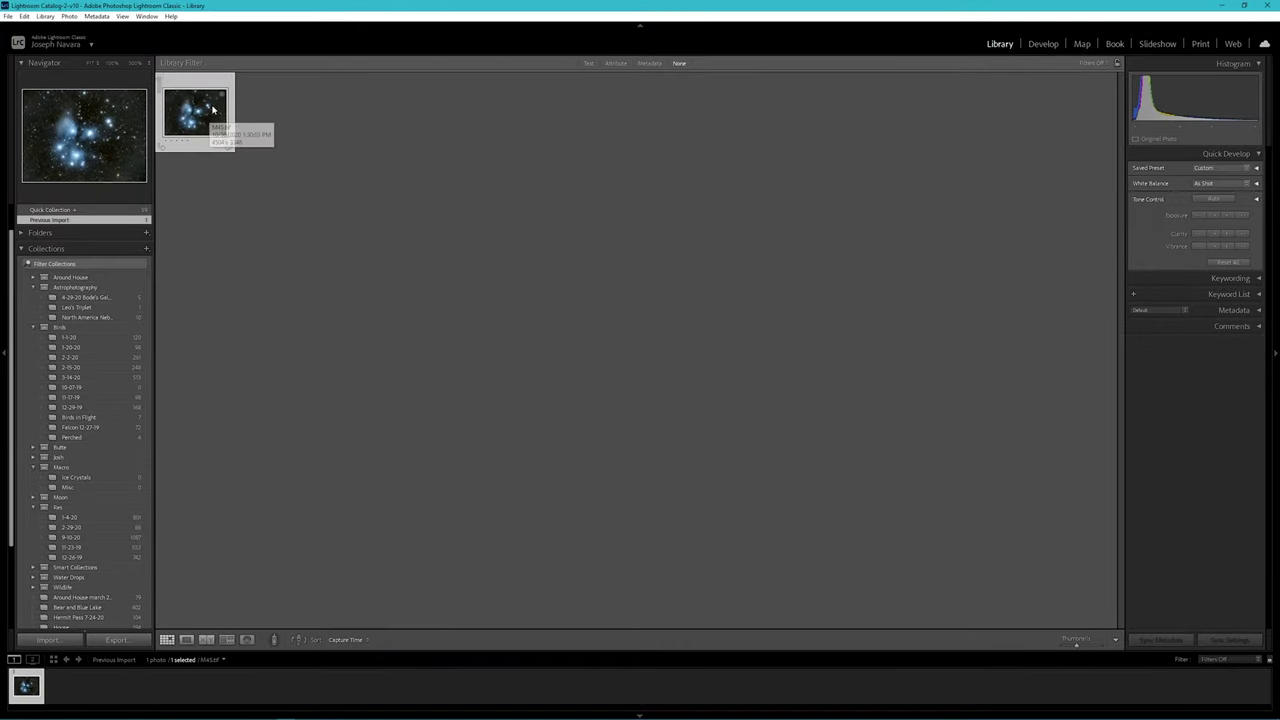
Step: Open the imported M45.tif for developing and rotate it by +10.0 with the crop constrained to the image
double_click(213, 110)
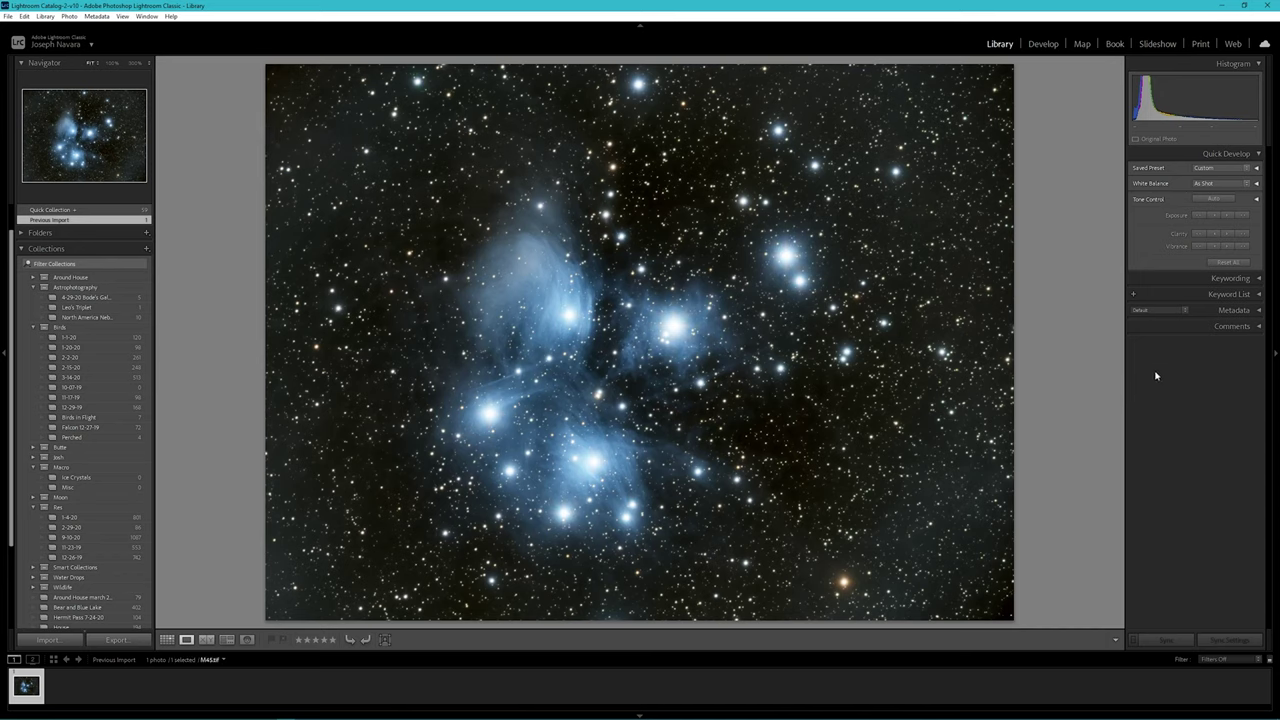
left_click(1043, 44)
scroll(1237, 372, "down", 10)
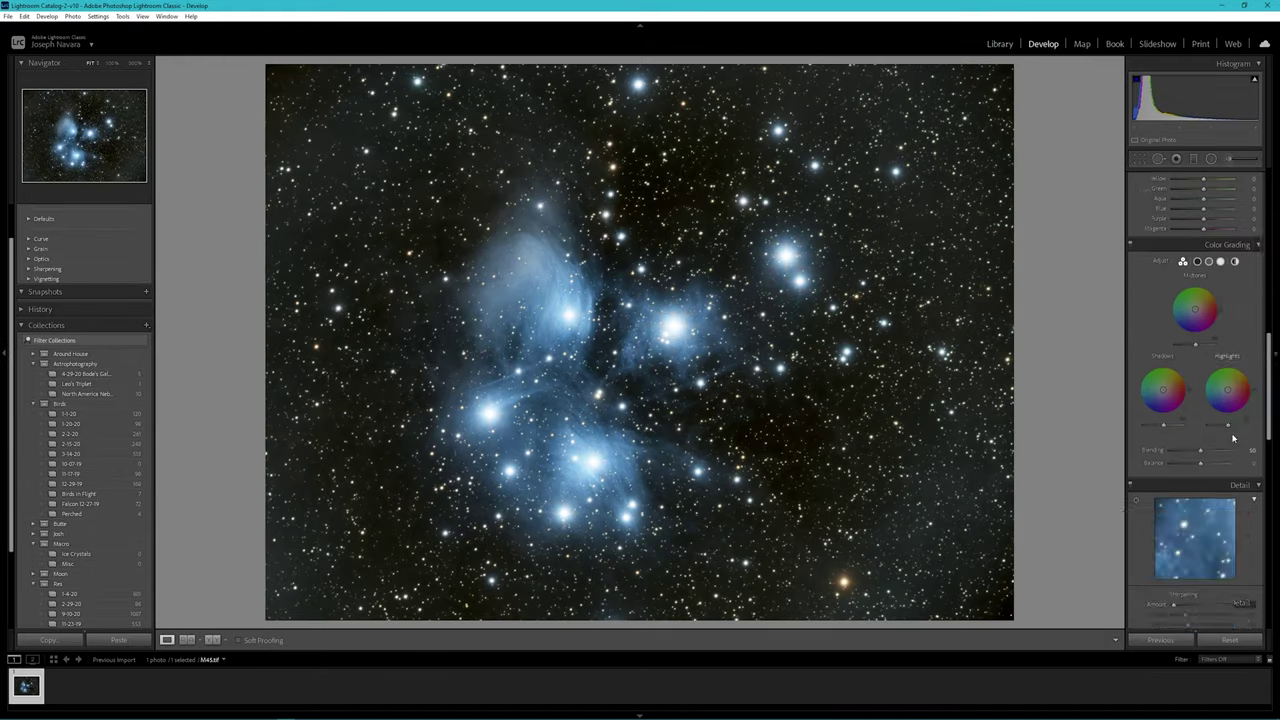
scroll(1220, 470, "down", 3)
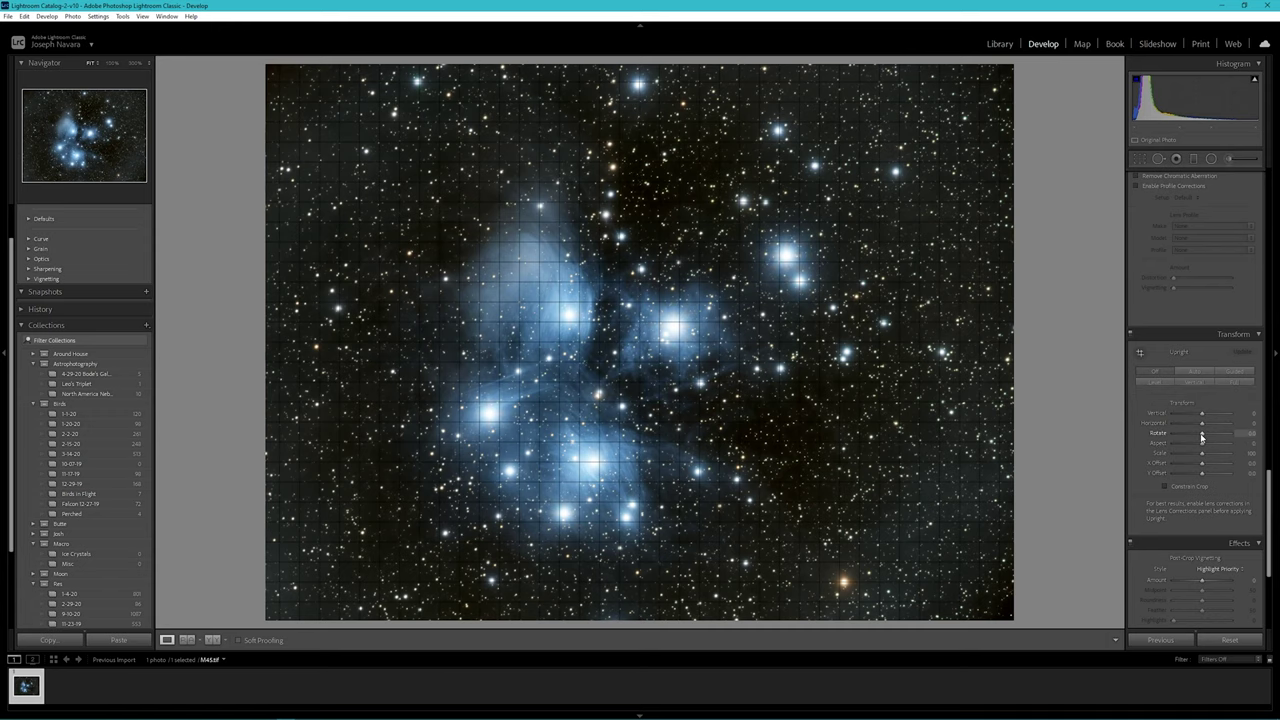
left_click(1164, 487)
left_click_drag(1203, 438, 1201, 440)
left_click_drag(1201, 439, 1253, 445)
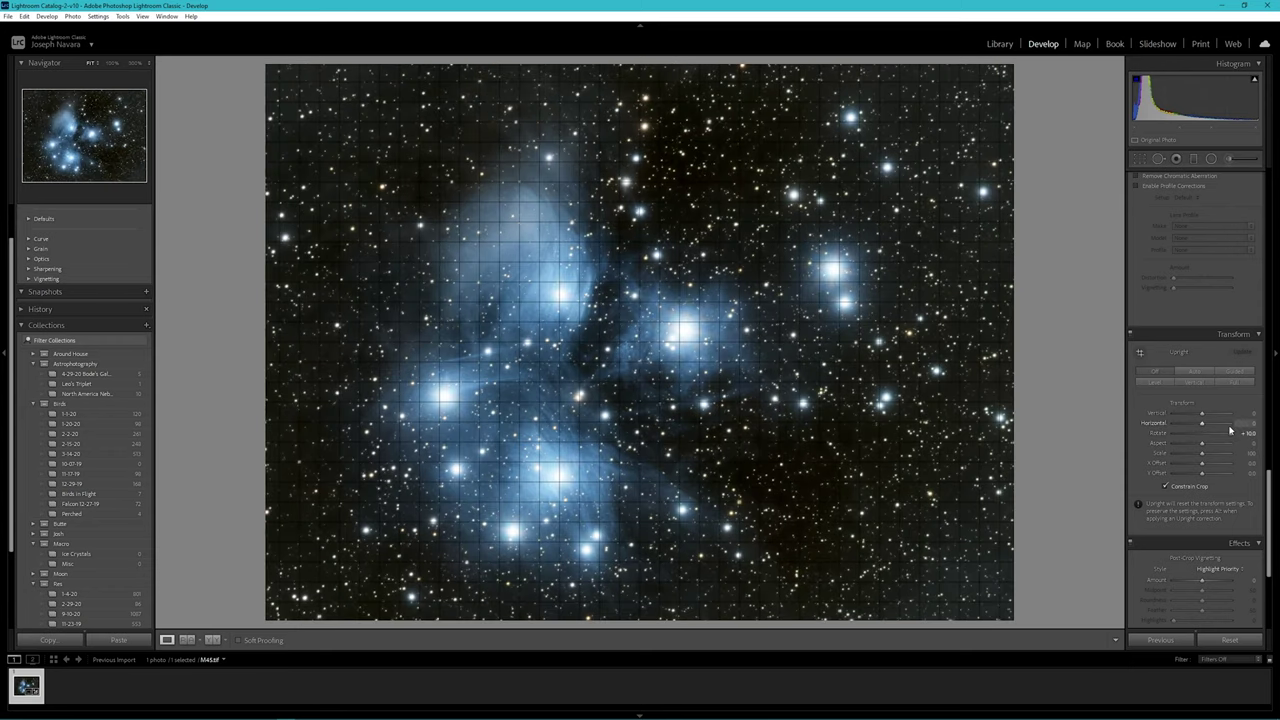
mouse_move(1231, 437)
left_mouse_down()
mouse_move(1137, 438)
mouse_move(1238, 440)
left_mouse_up()
Step: Raise the photo's contrast to +7 in the basic tone adjustments
scroll(1202, 413, "up", 8)
scroll(1202, 413, "up", 3)
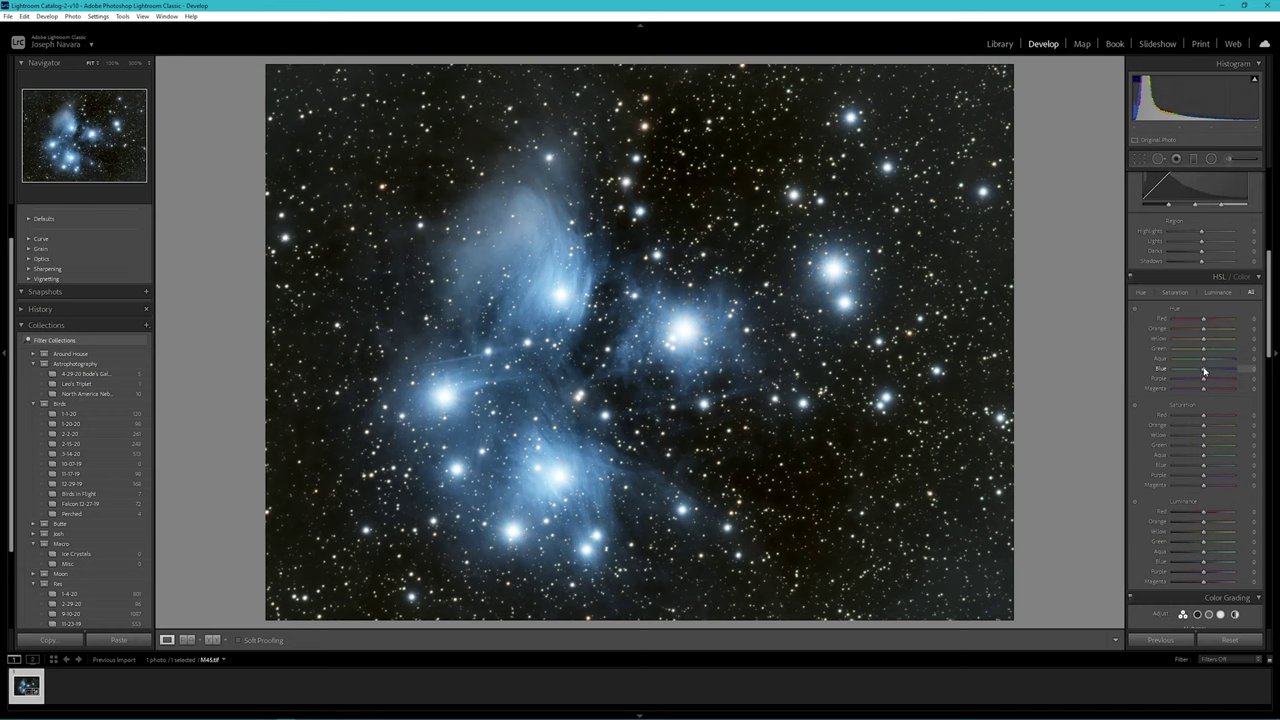
scroll(1204, 371, "up", 5)
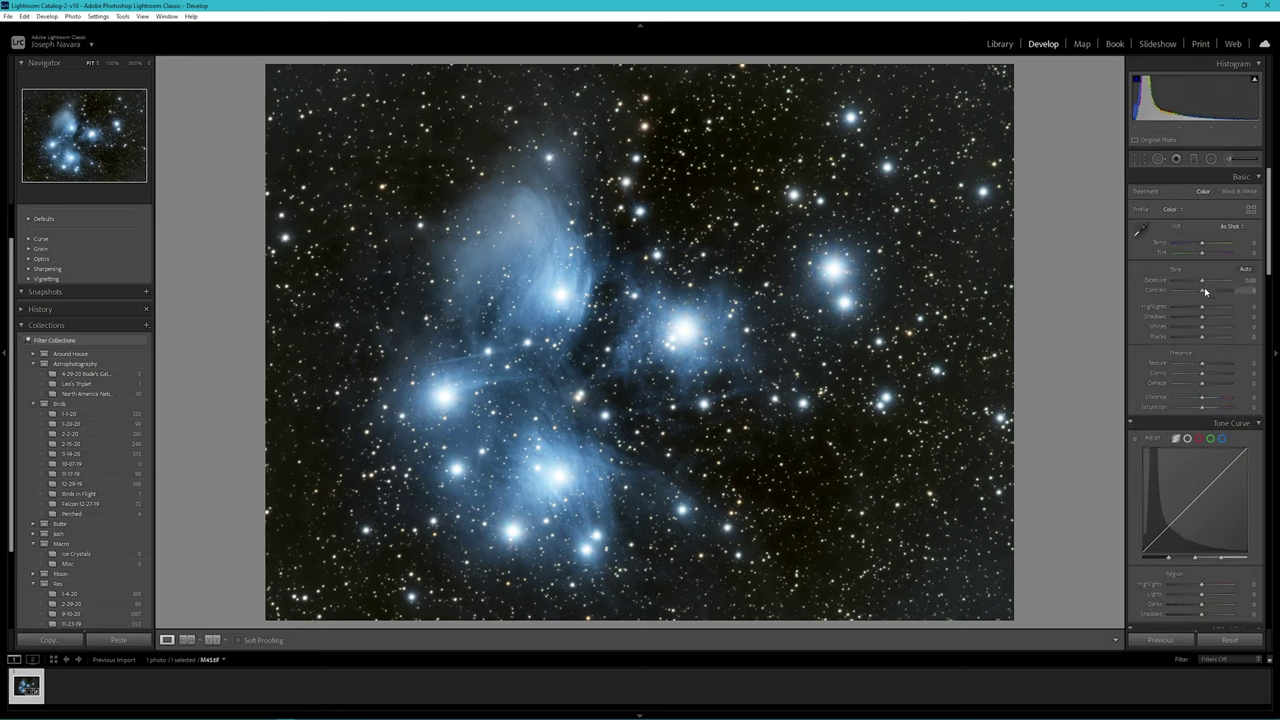
left_click_drag(1202, 293, 1204, 293)
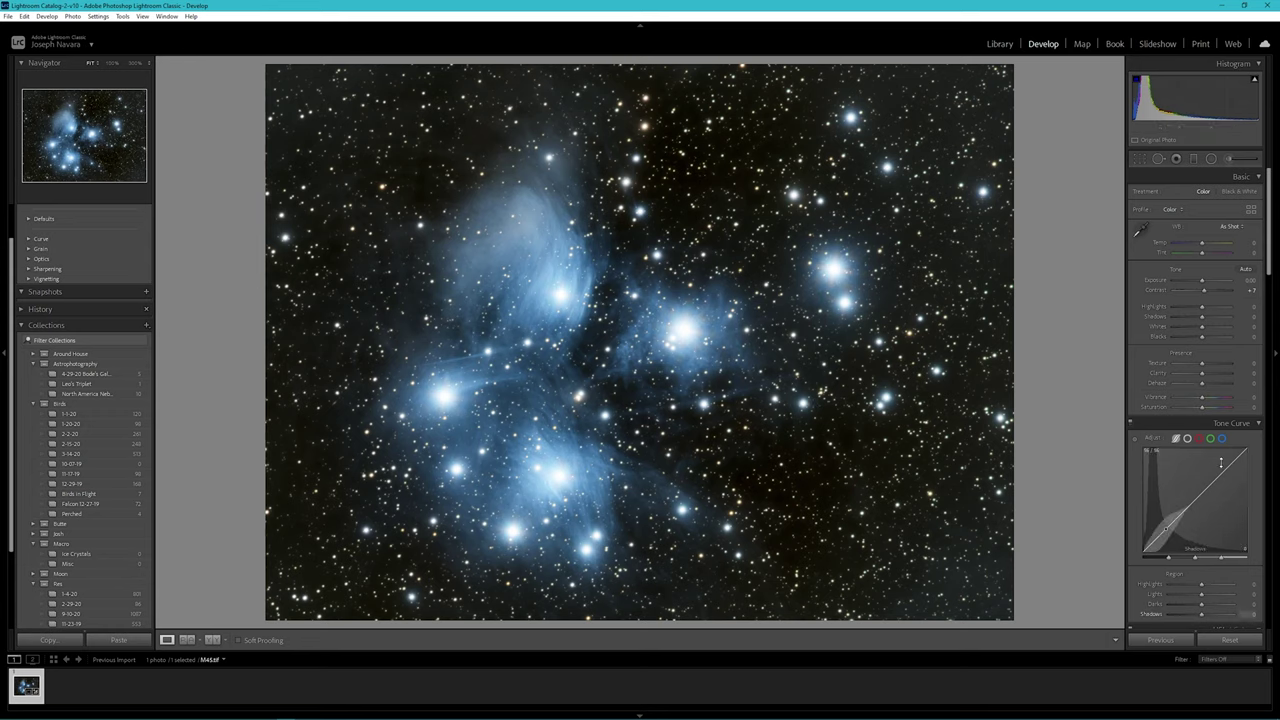
Step: Set the blue hue to +5 and the blue saturation to +8 in the HSL colour adjustments
scroll(1220, 470, "down", 5)
scroll(1221, 470, "down", 2)
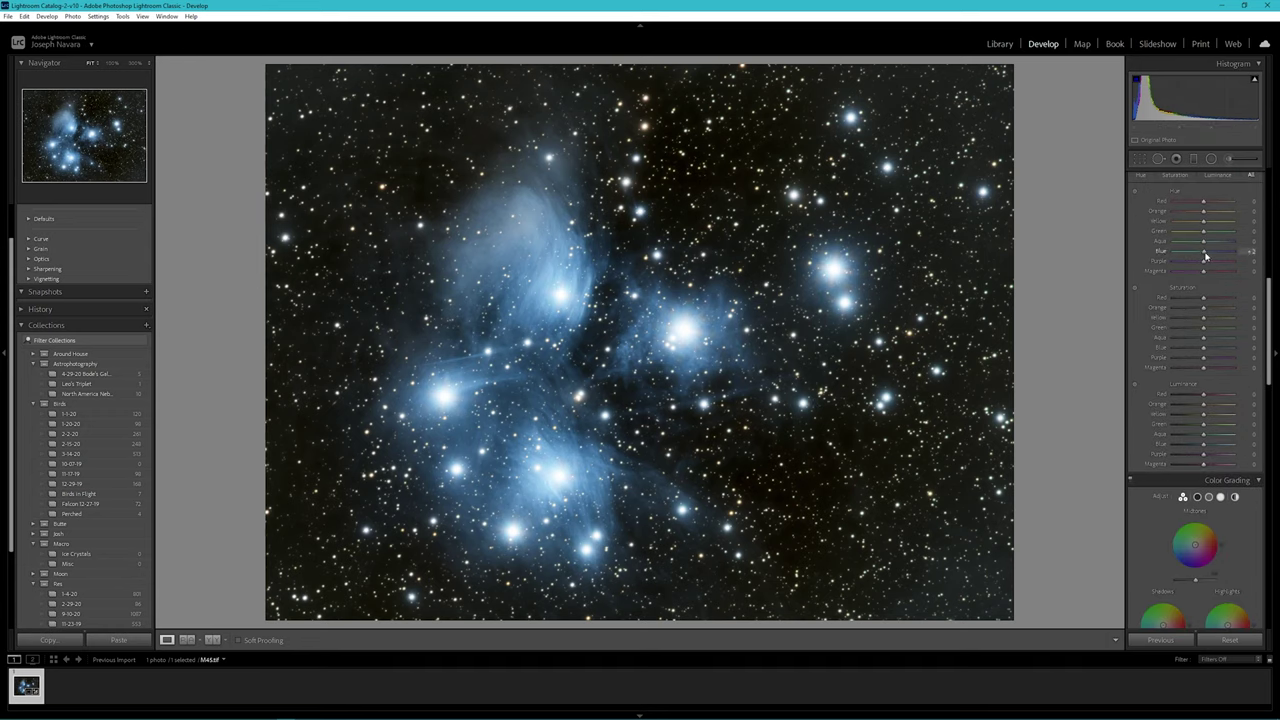
mouse_move(1205, 257)
left_mouse_down()
mouse_move(1219, 253)
mouse_move(1206, 255)
left_mouse_up()
left_click_drag(1205, 349, 1208, 351)
left_click_drag(1208, 350, 1205, 351)
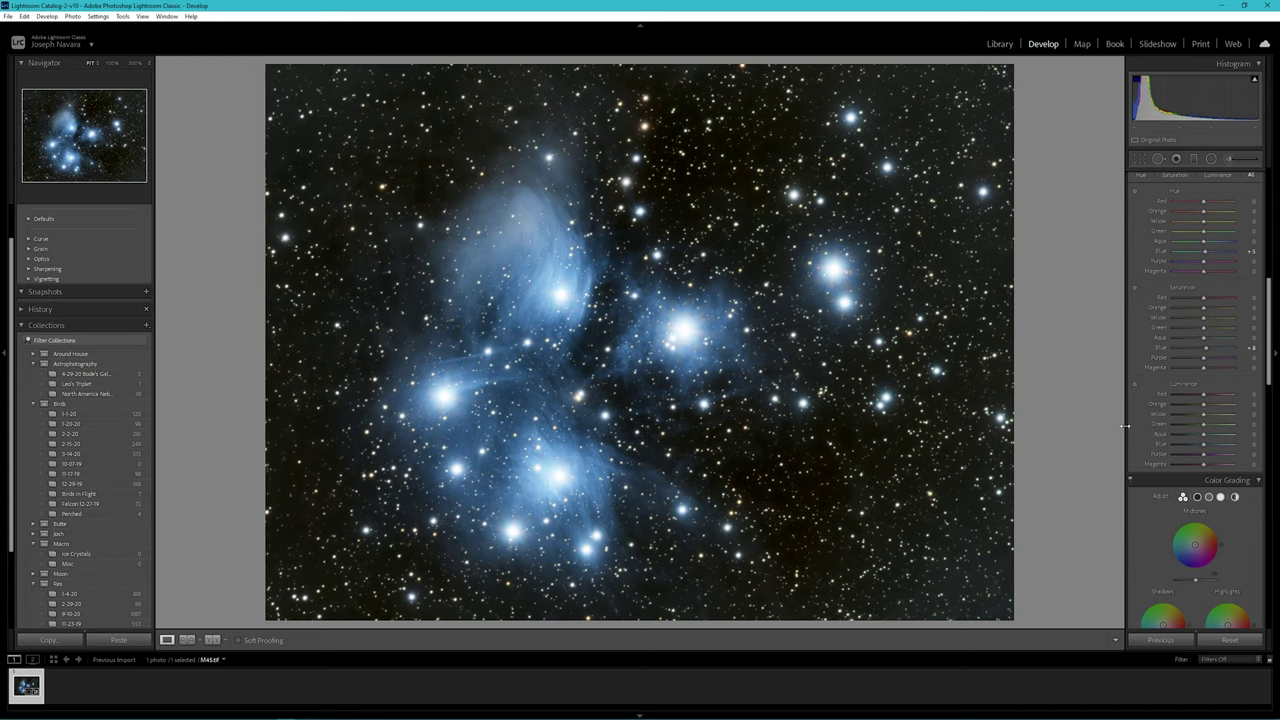